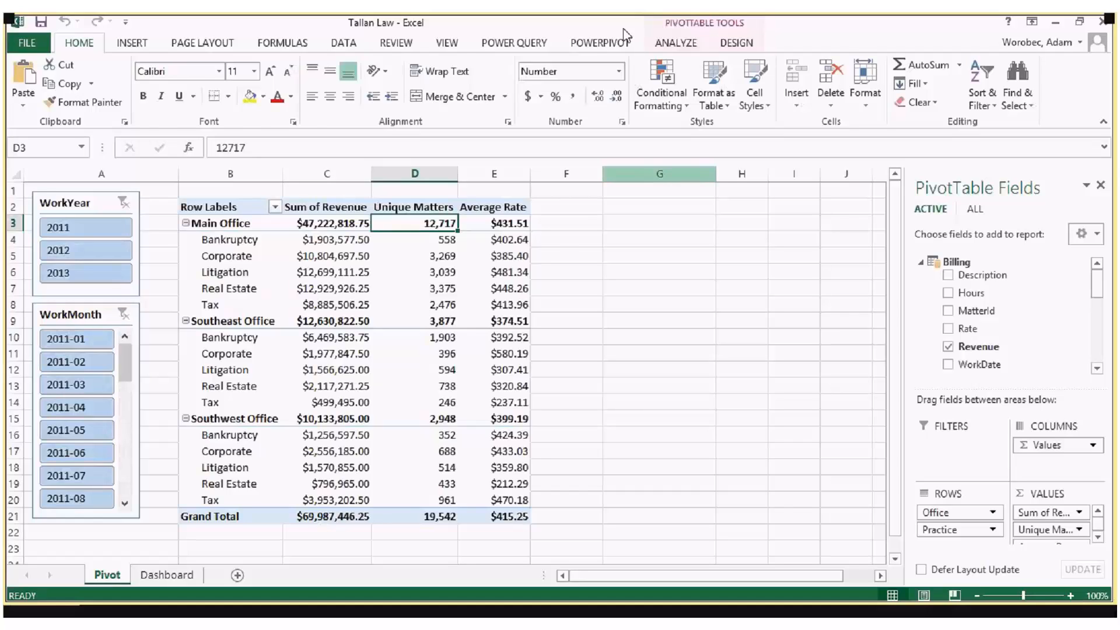
Step: Open the workbook's data model in the PowerPivot window, switching briefly to the Excel workbook and back
click(601, 42)
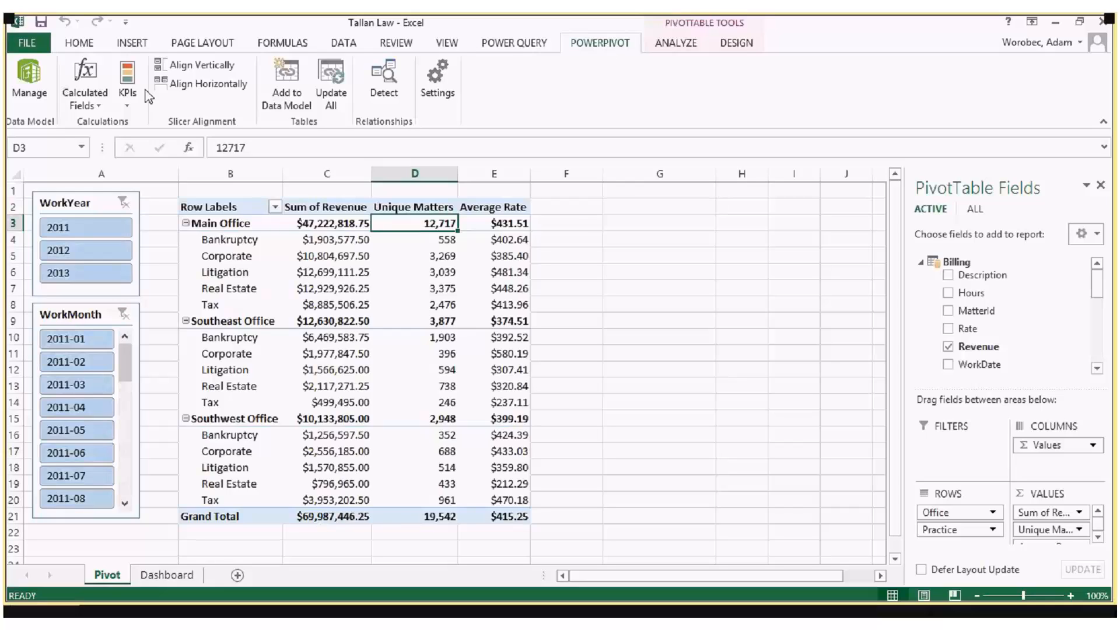
click(41, 97)
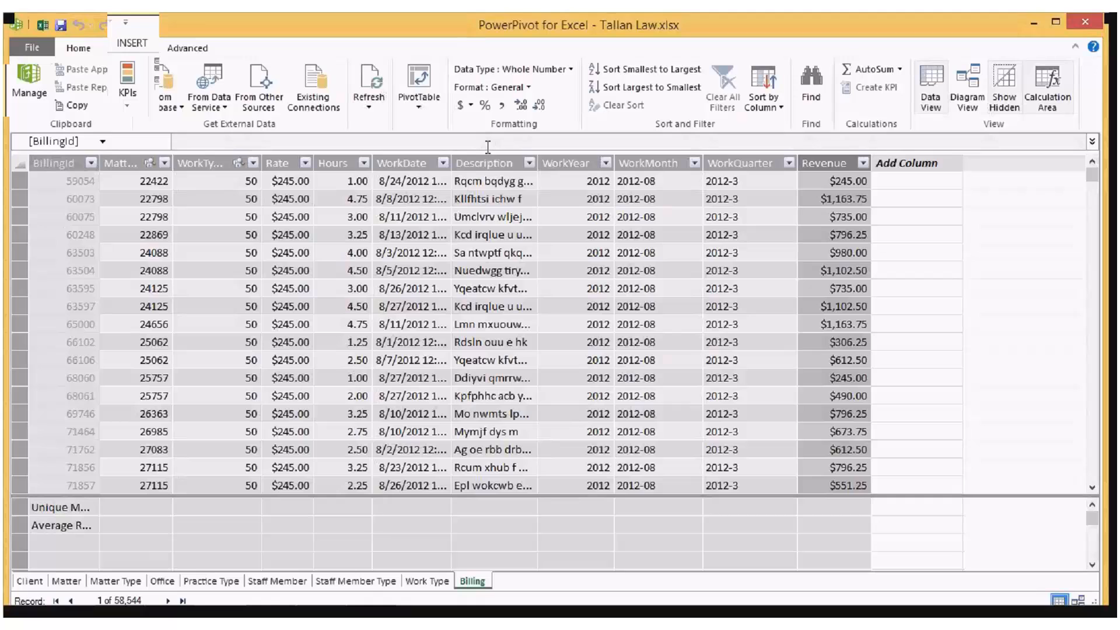
click(42, 25)
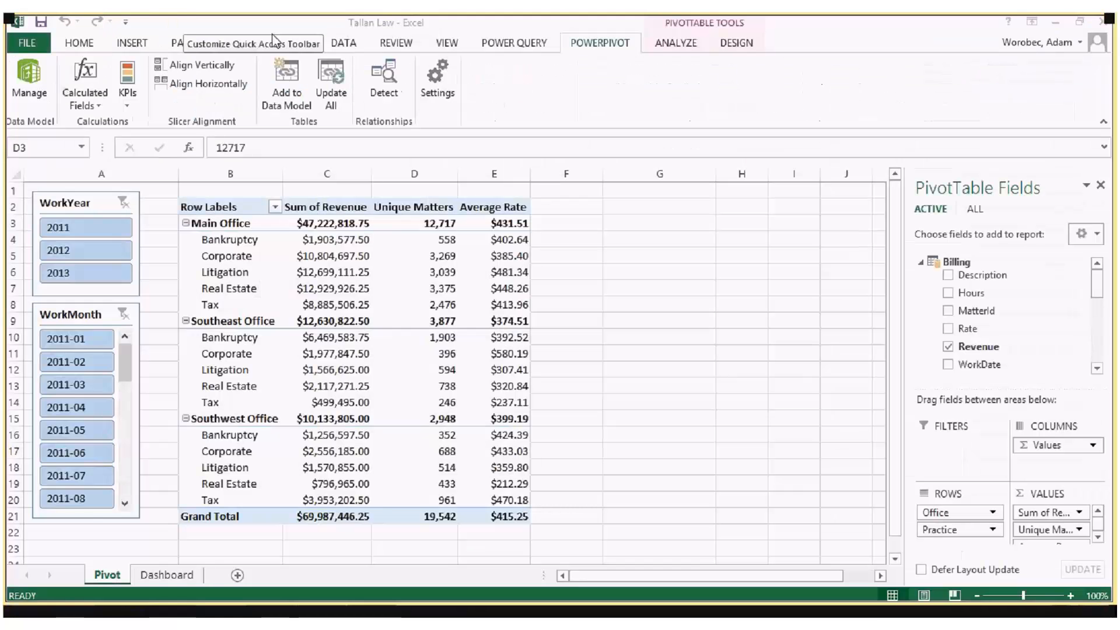
click(1057, 27)
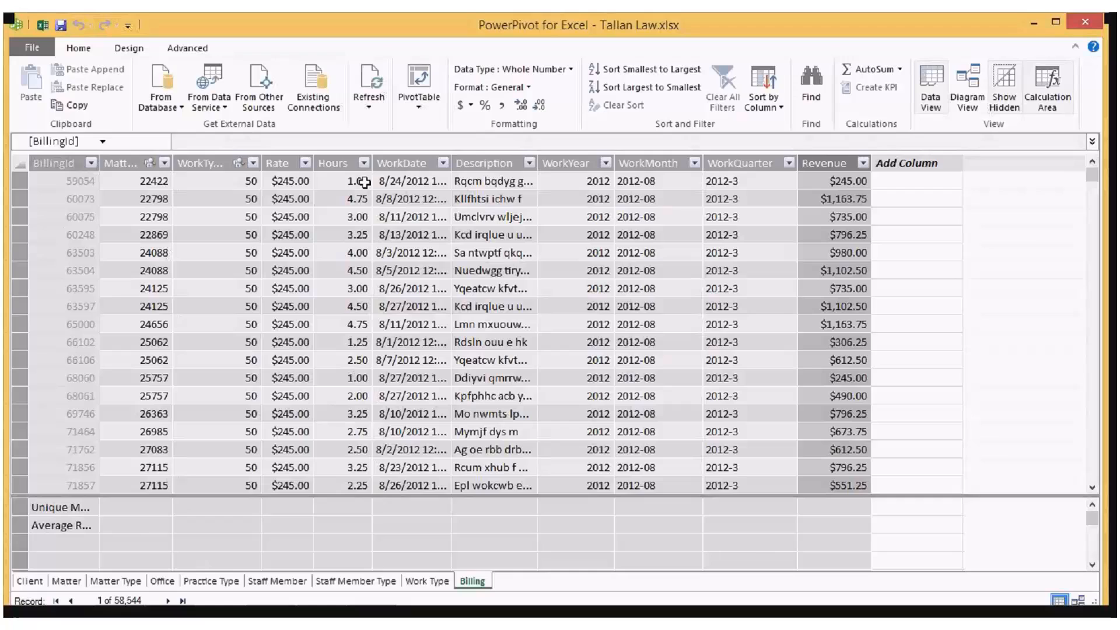
Step: Look through the data model's tables, including Client, Practice Type and Staff Member, ending on a Description entry in Billing
click(30, 583)
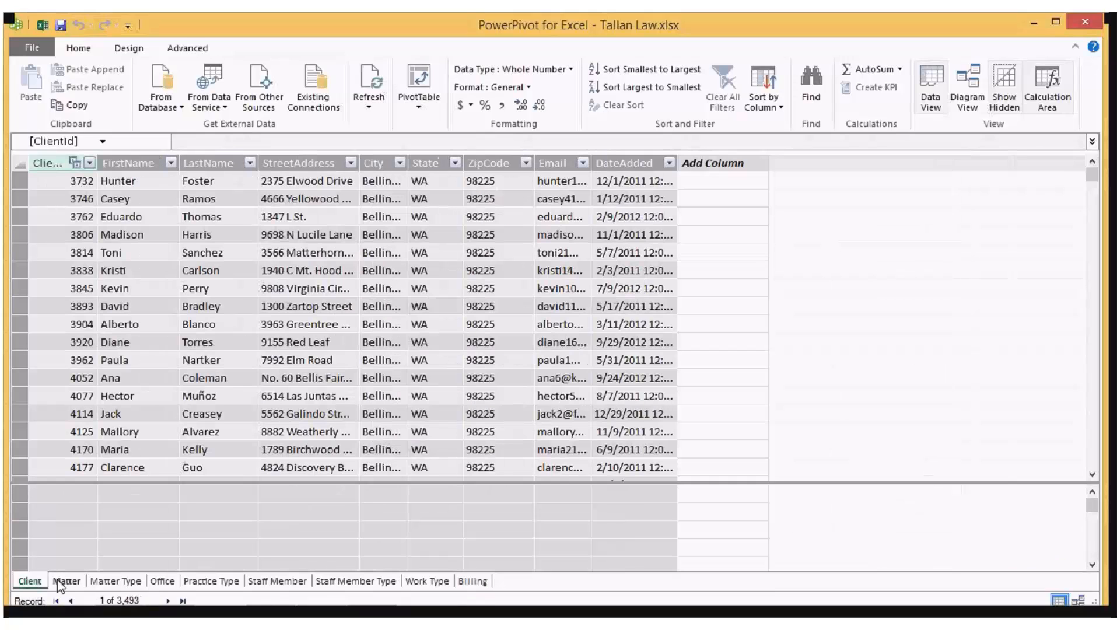
click(116, 582)
click(211, 581)
click(278, 582)
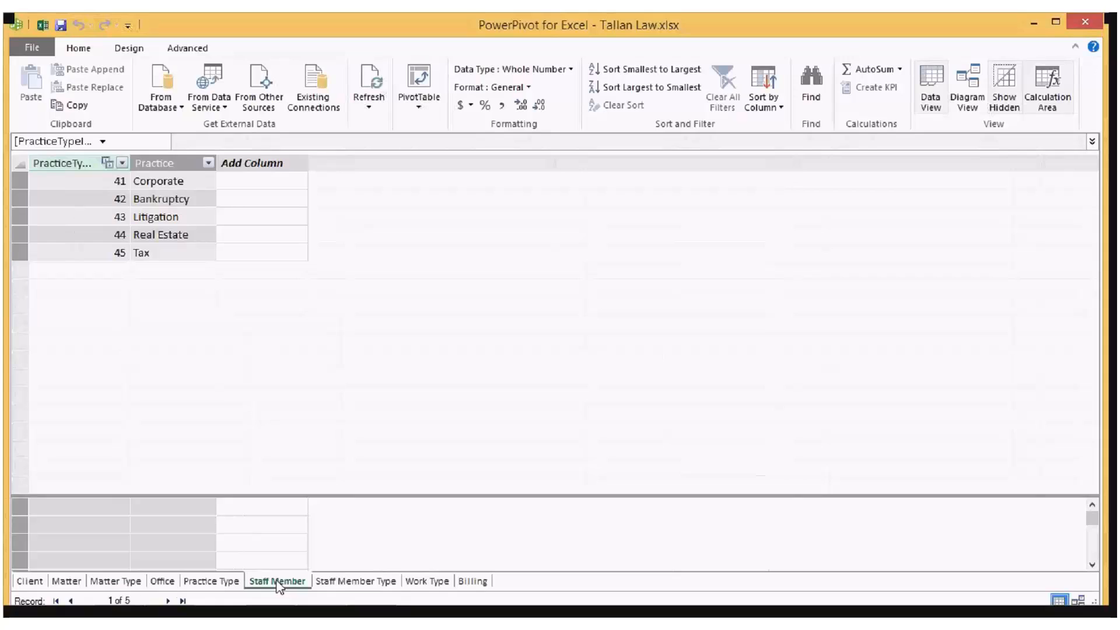
click(356, 581)
click(473, 582)
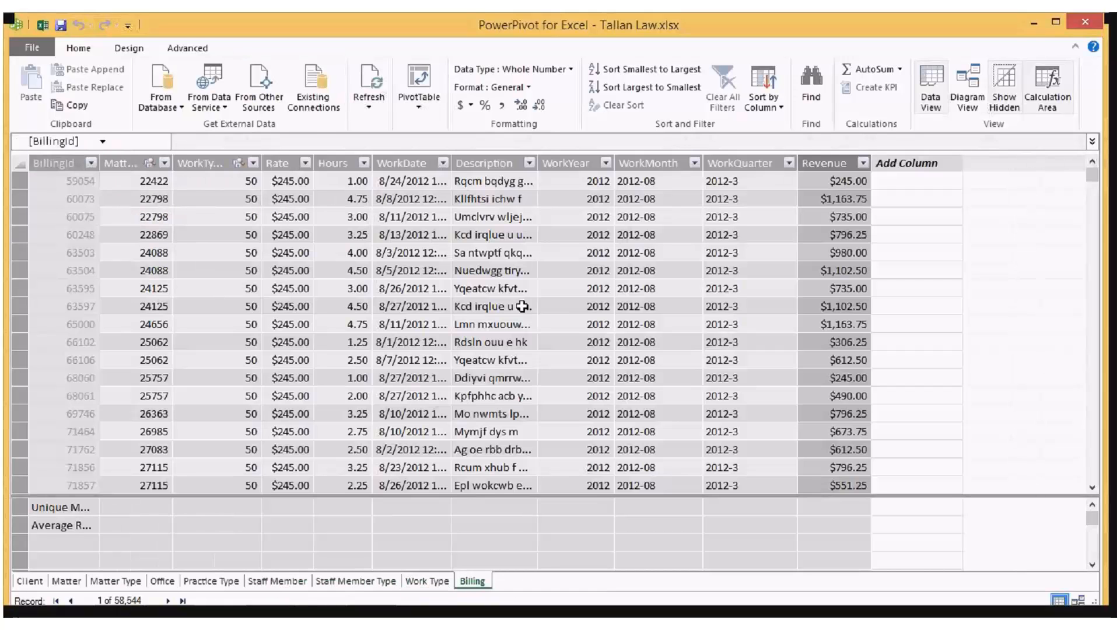
click(527, 289)
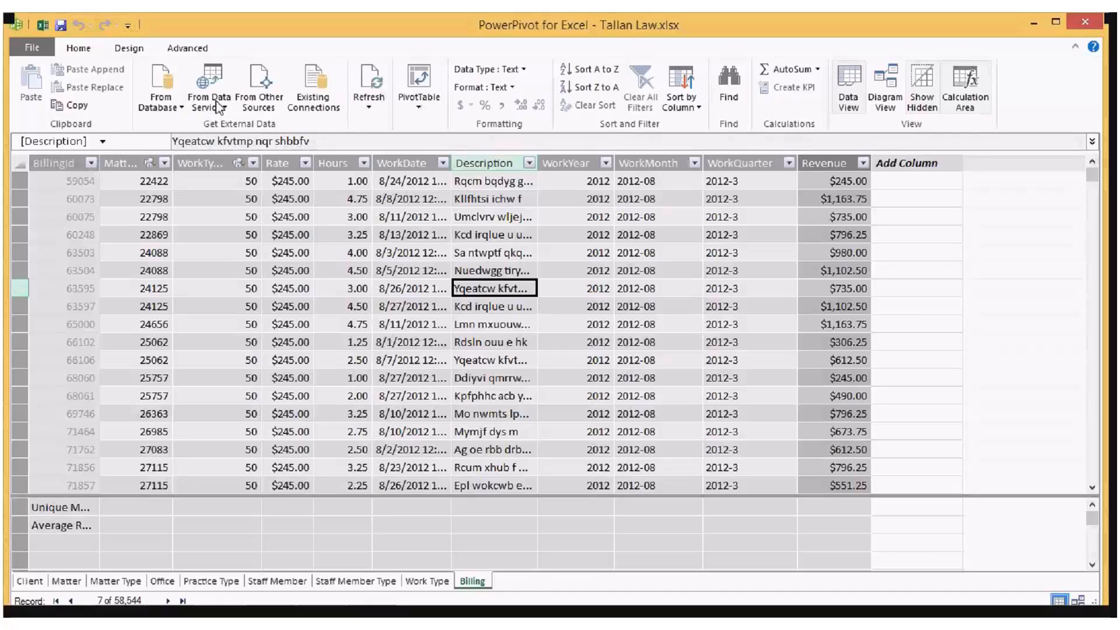
click(259, 111)
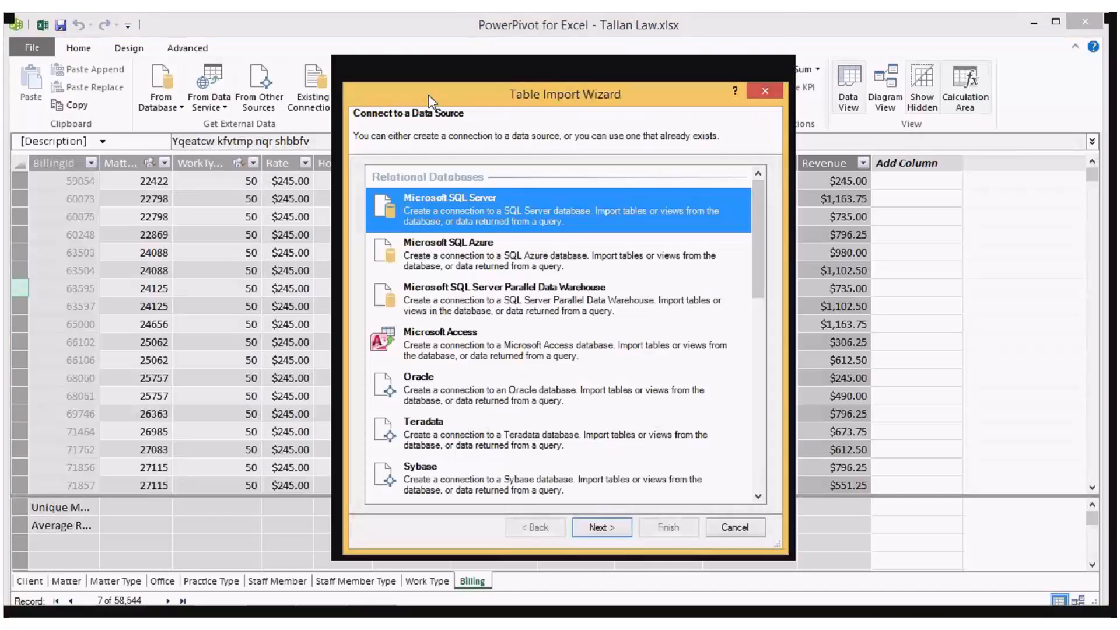
drag(428, 94, 476, 92)
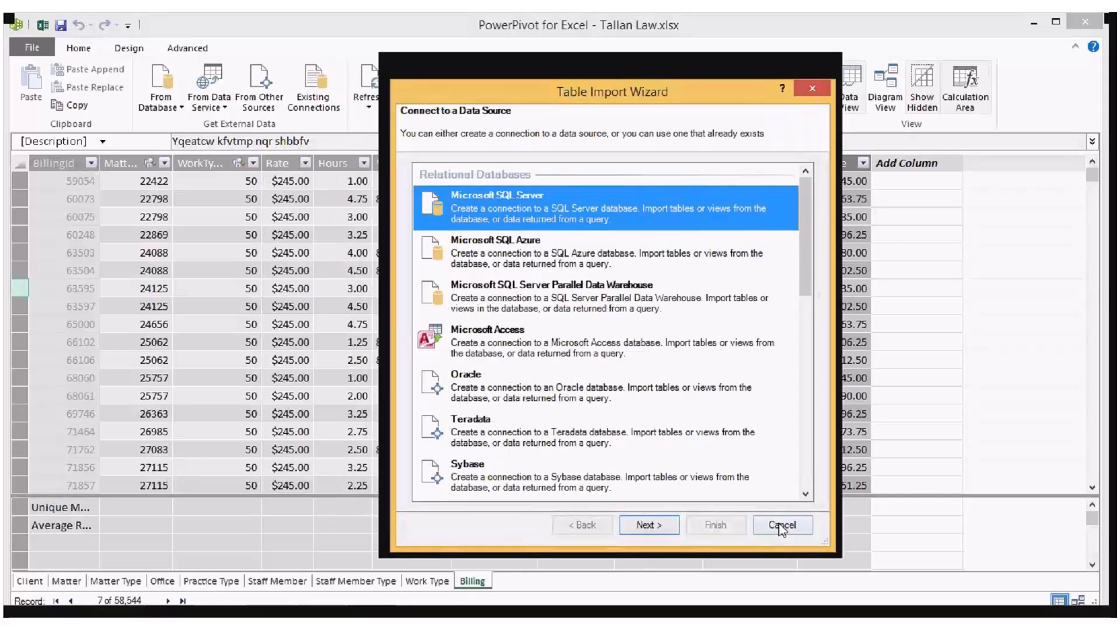
click(781, 526)
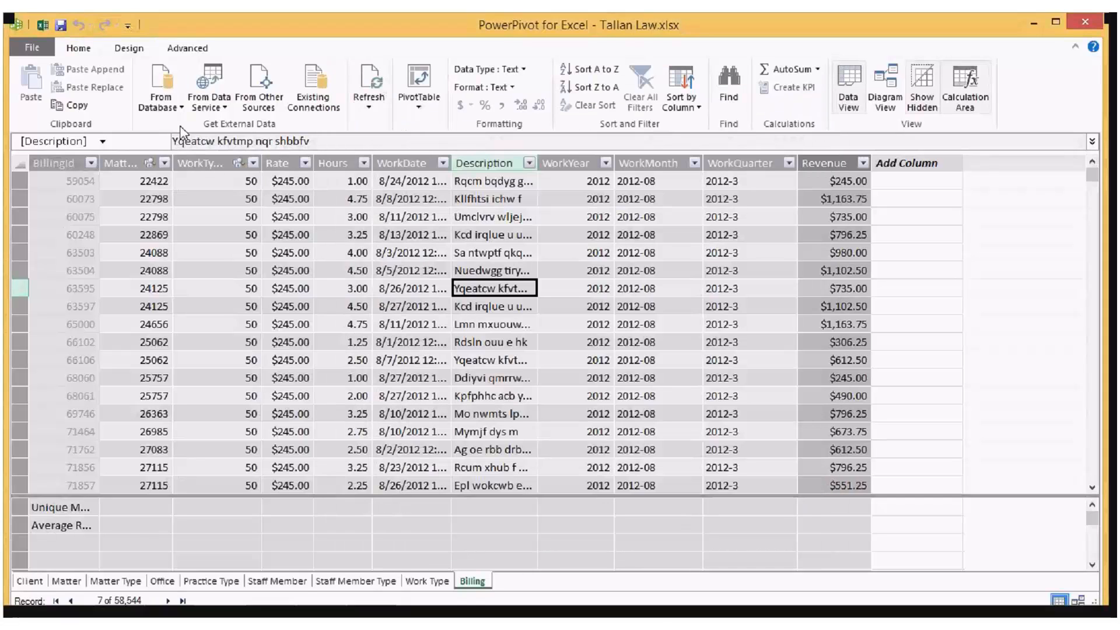
Step: Start an import from other data sources, and move and heighten the Table Import Wizard to show more of the source list
click(270, 108)
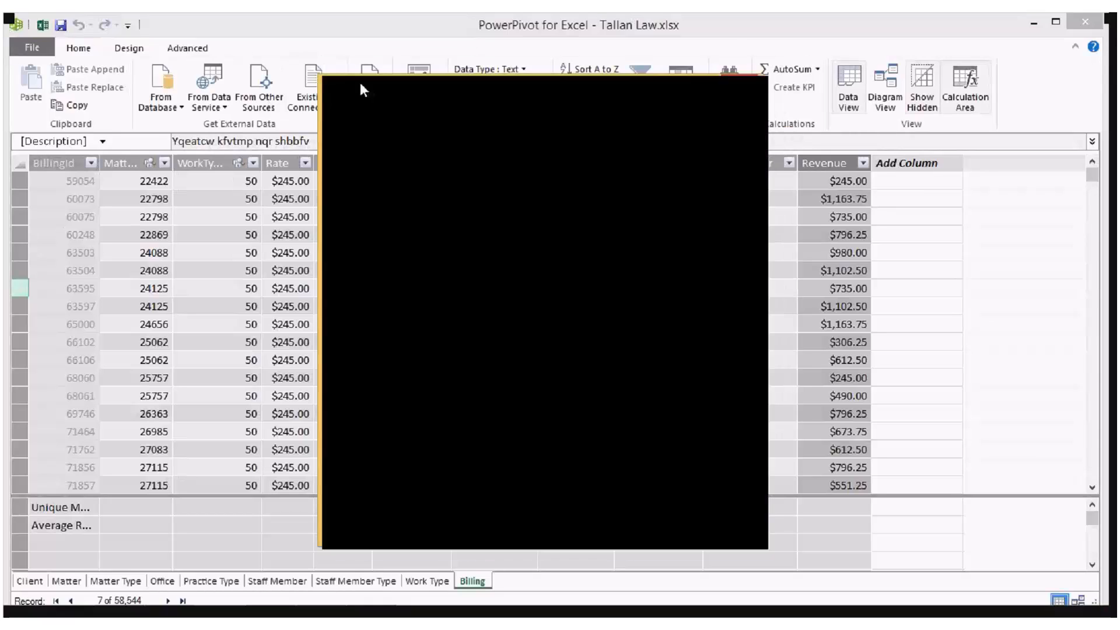
drag(360, 82, 335, 36)
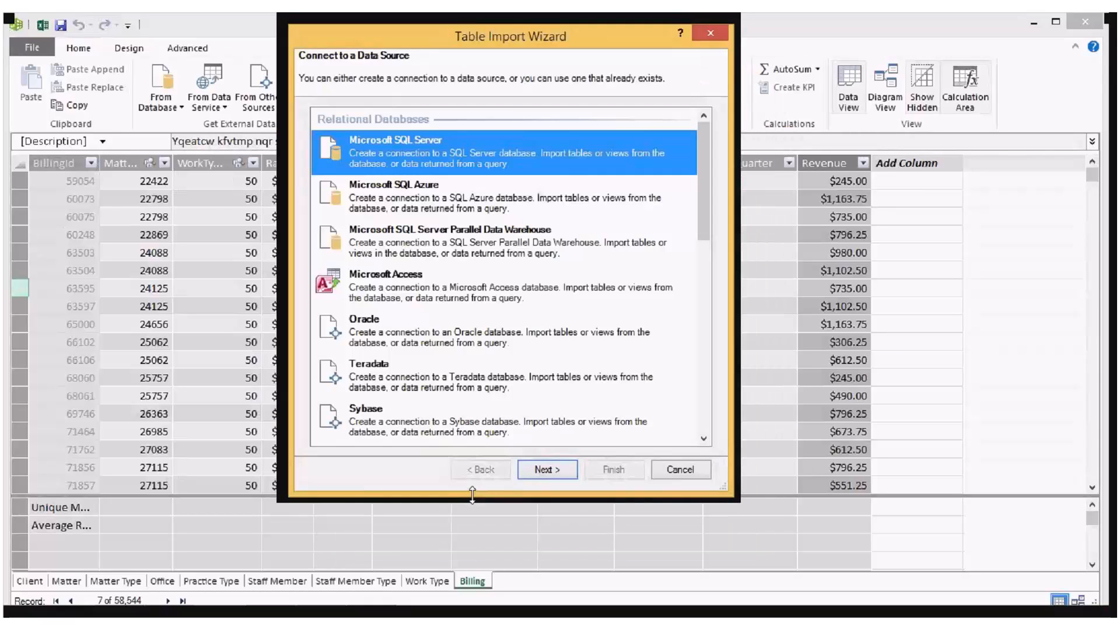
drag(473, 494, 464, 599)
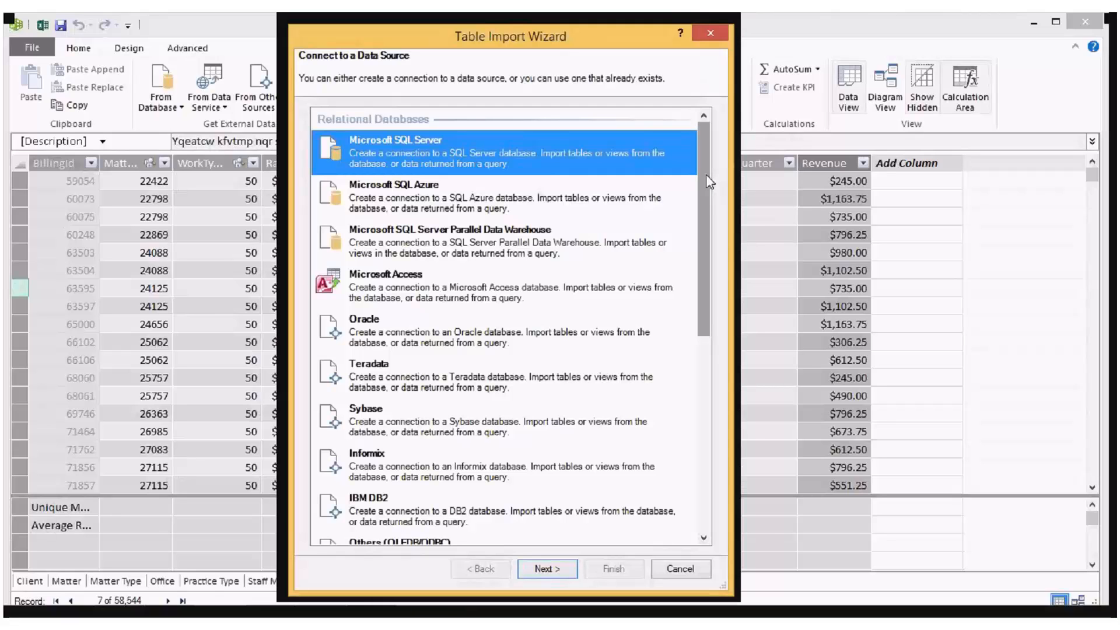
Step: Examine the available import sources, including Others (OLEDB/ODBC), Microsoft Analysis Services, Report, Other Feeds, Excel File and Text File
drag(699, 172, 698, 271)
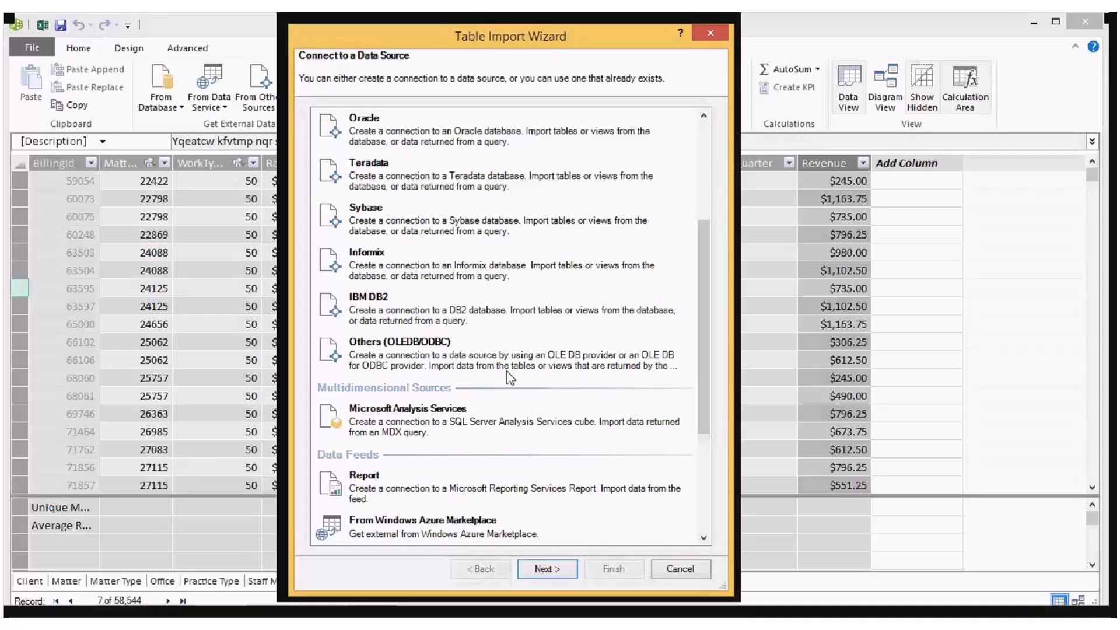
click(511, 373)
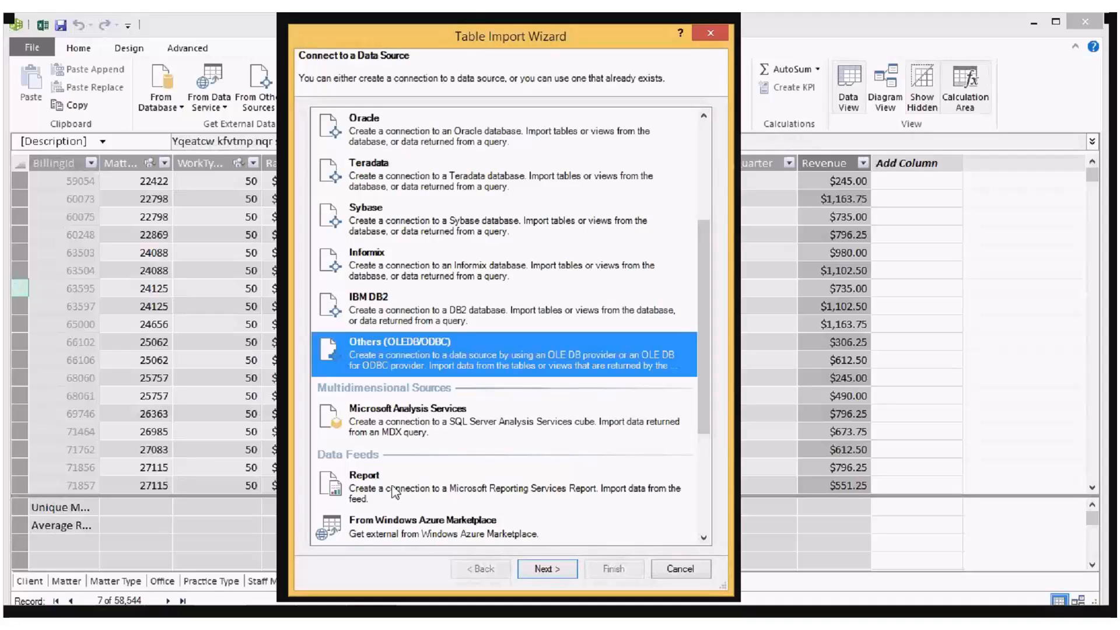
click(414, 430)
scroll(413, 341, down, 3)
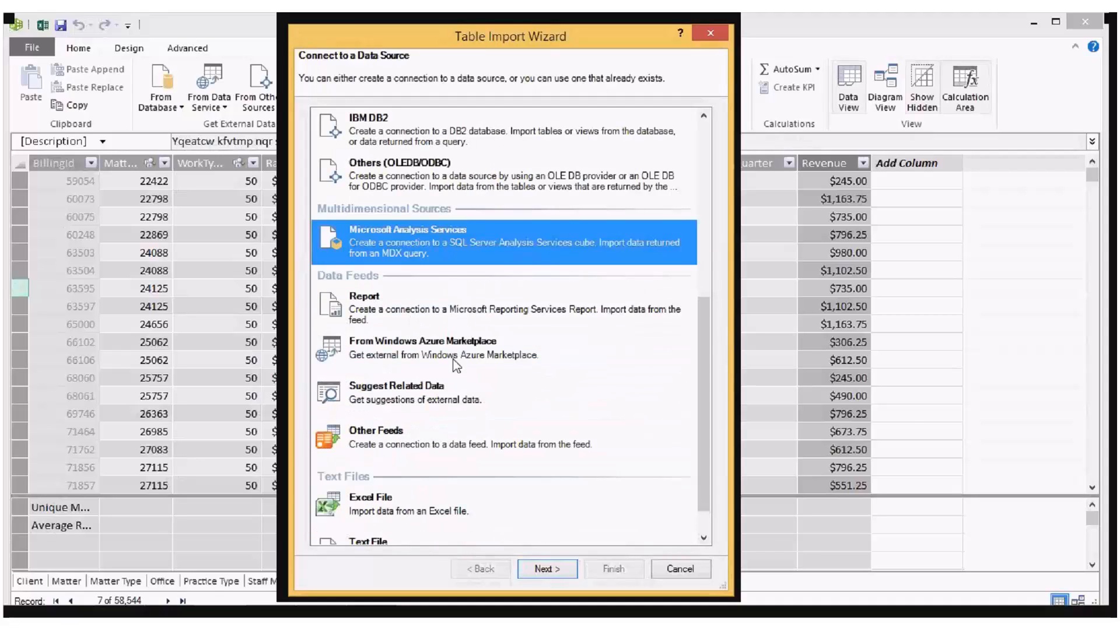
click(395, 314)
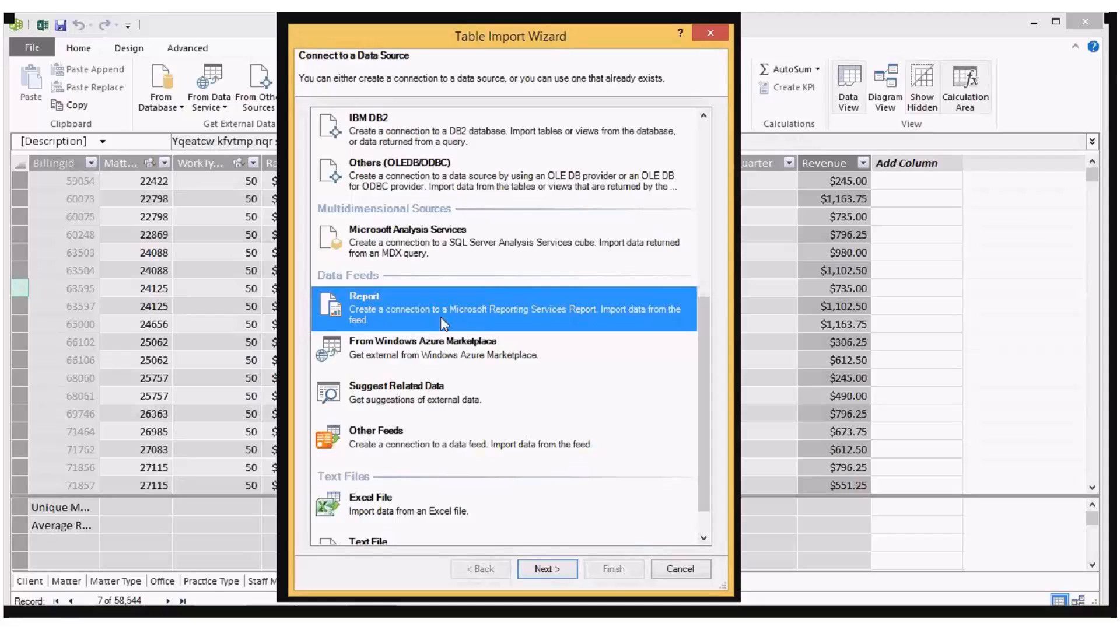
click(375, 429)
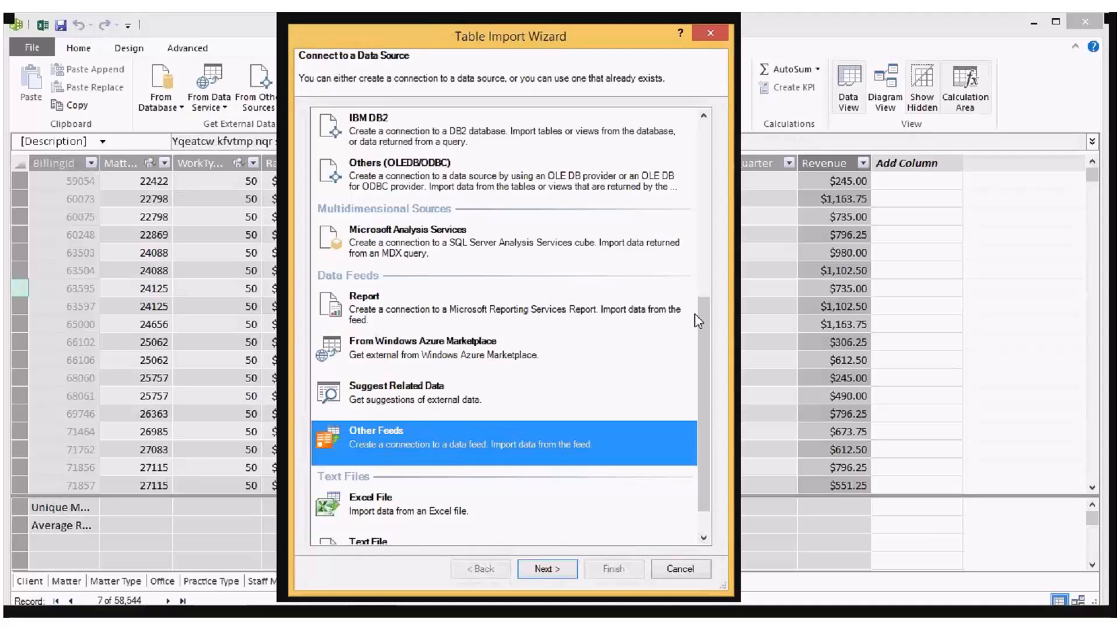
scroll(695, 314, down, 1)
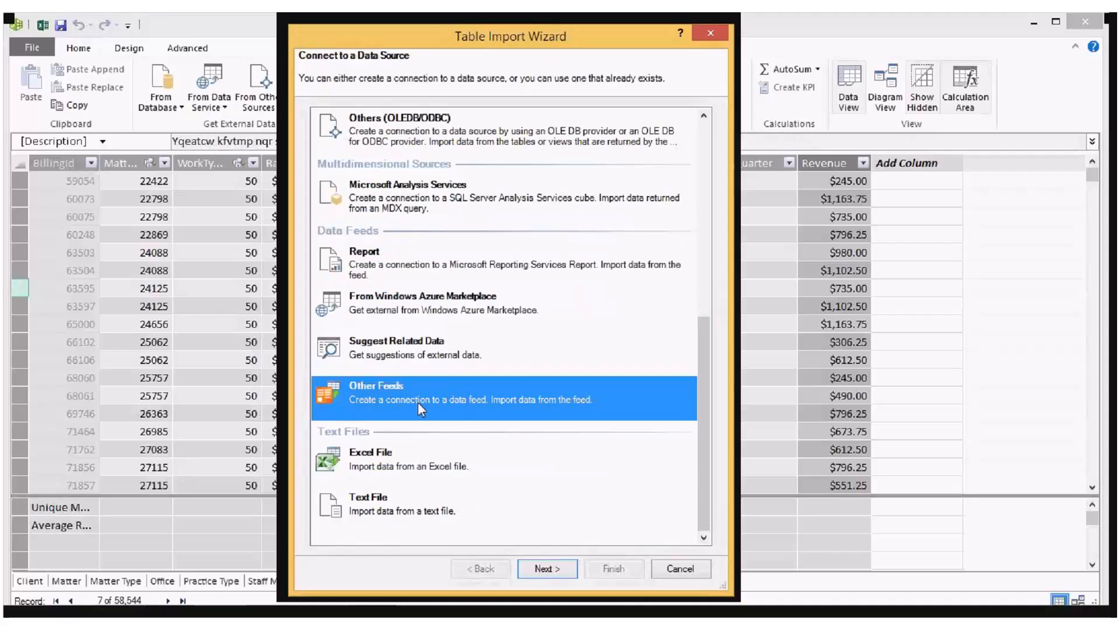
click(450, 466)
click(436, 506)
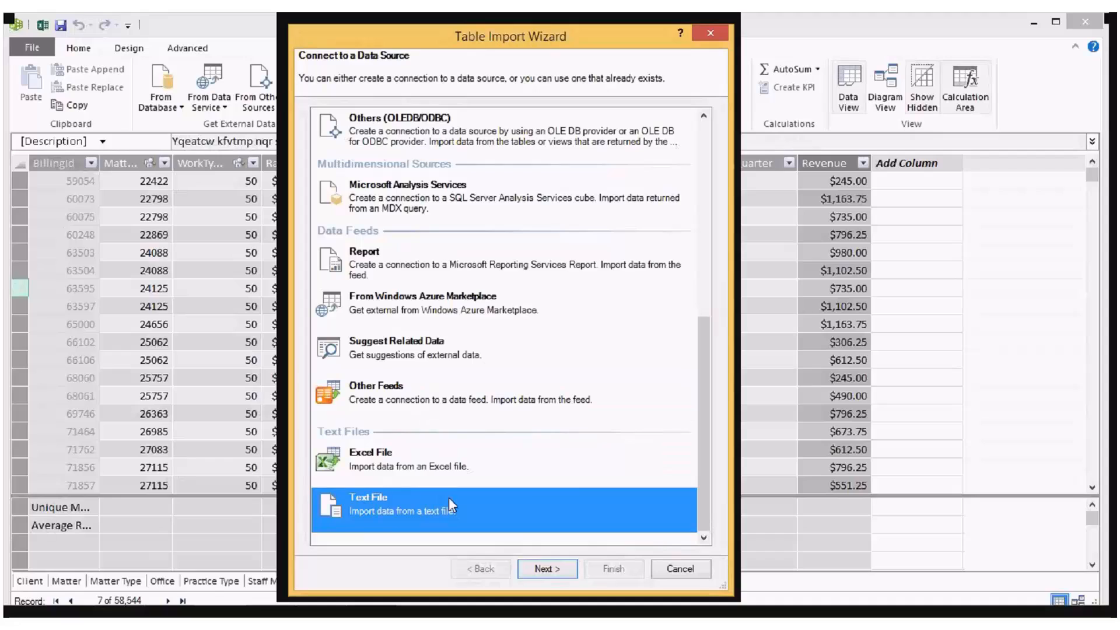
click(477, 459)
click(485, 508)
click(524, 474)
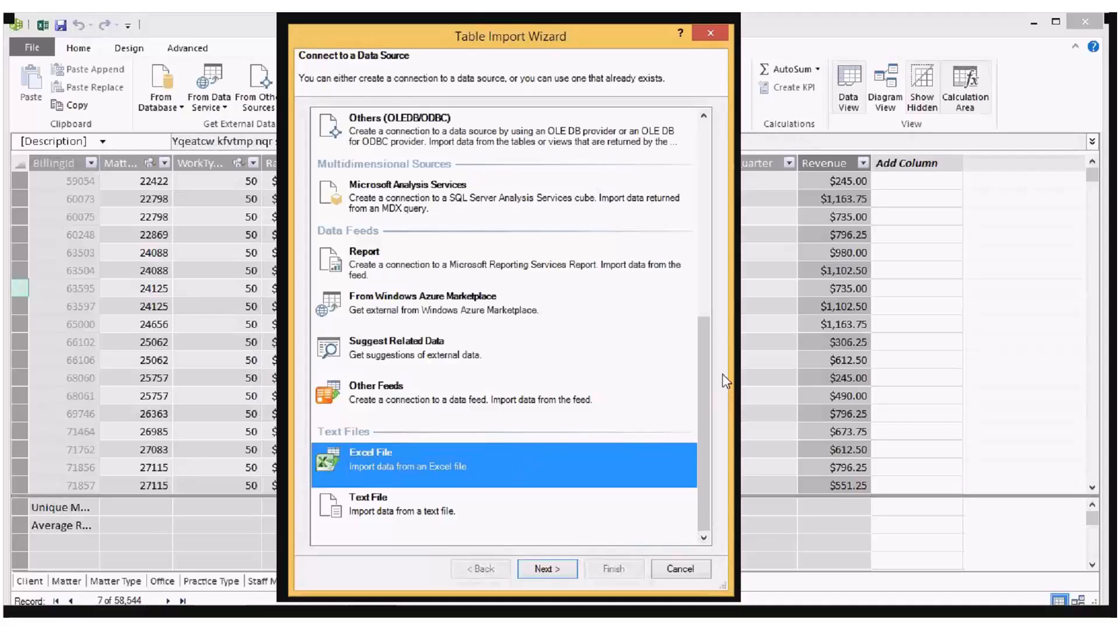
drag(709, 401, 716, 131)
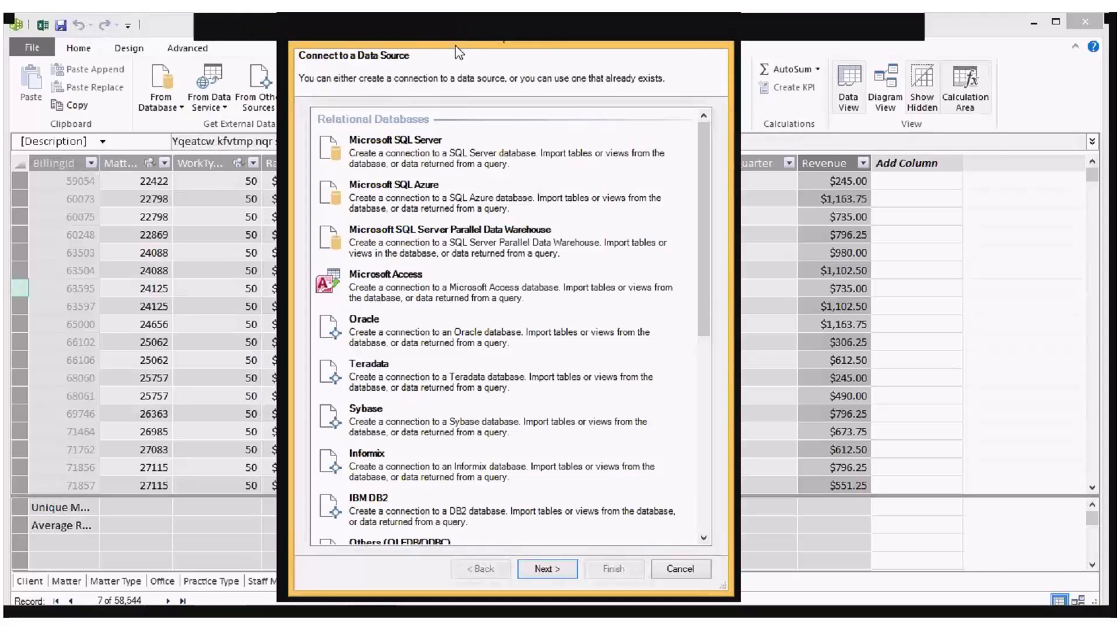
Step: Choose Microsoft SQL Server as the source and connect to the LawFirmDb database with "." as the server name
click(458, 145)
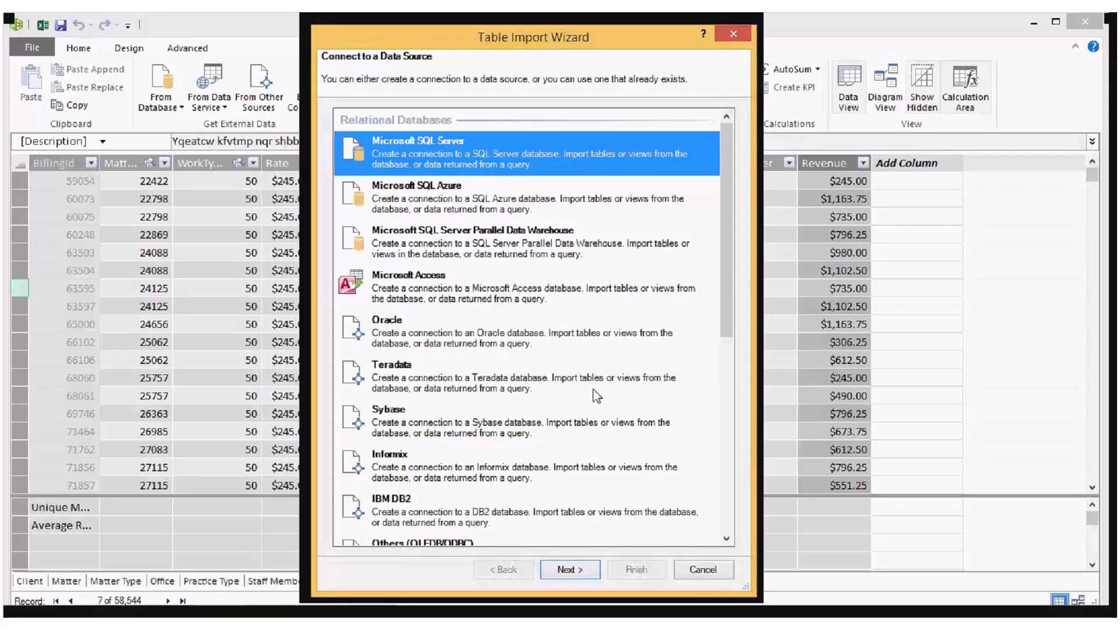
click(571, 573)
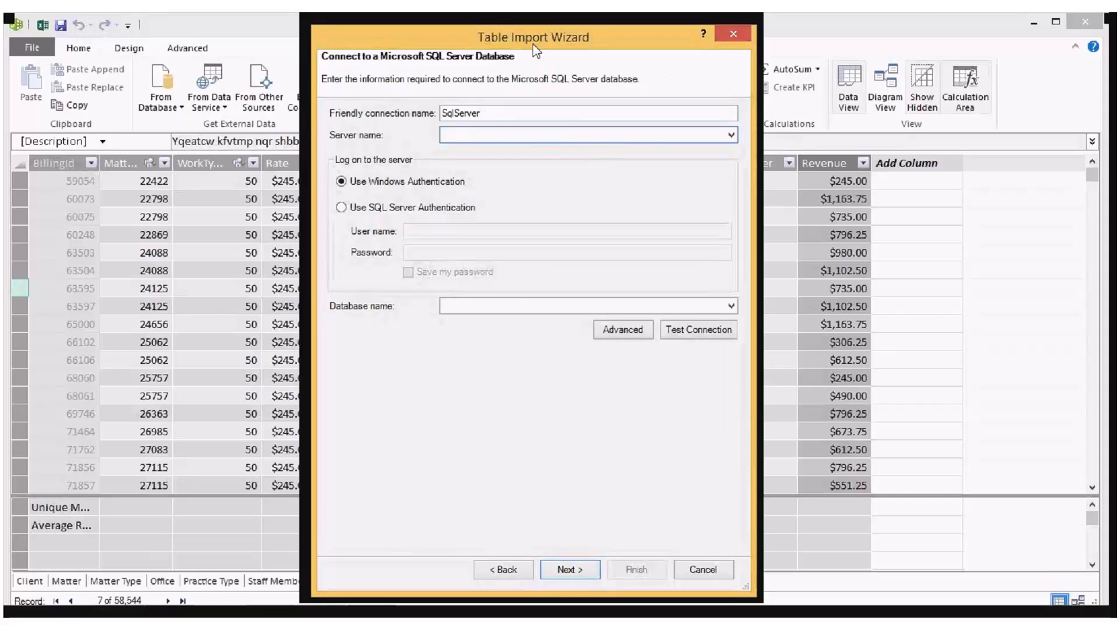
drag(529, 47, 547, 37)
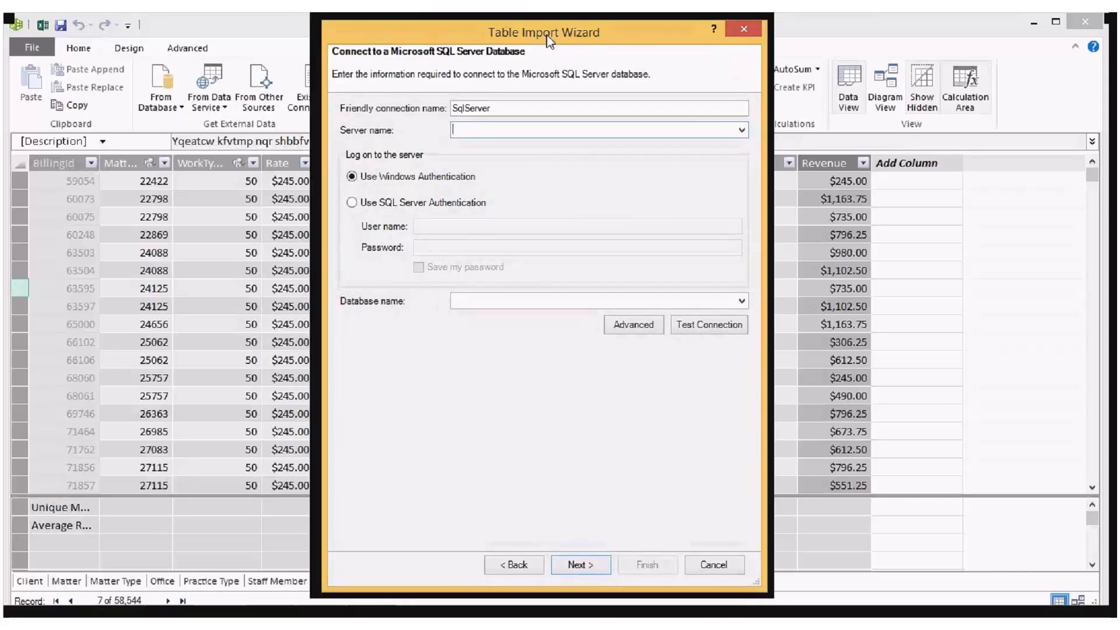
text(.)
click(741, 301)
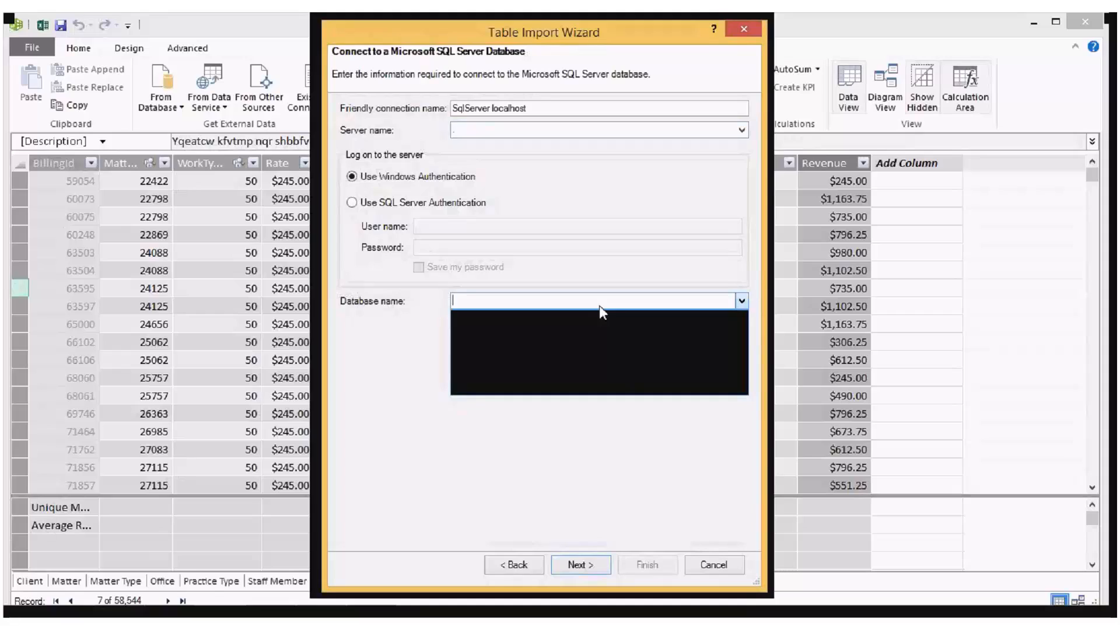
click(503, 331)
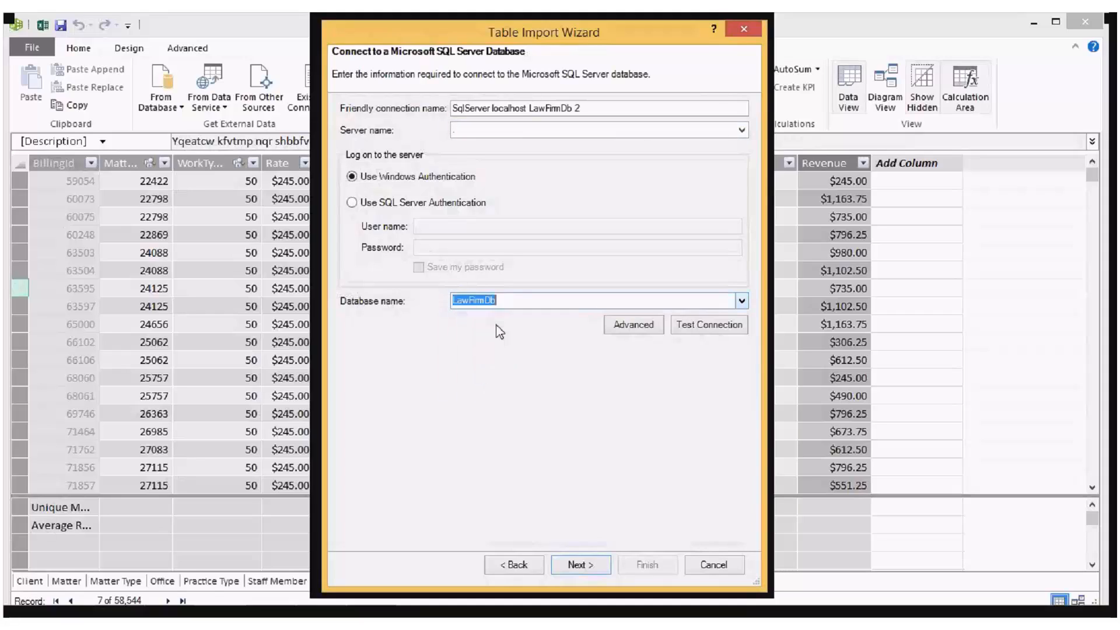
click(605, 566)
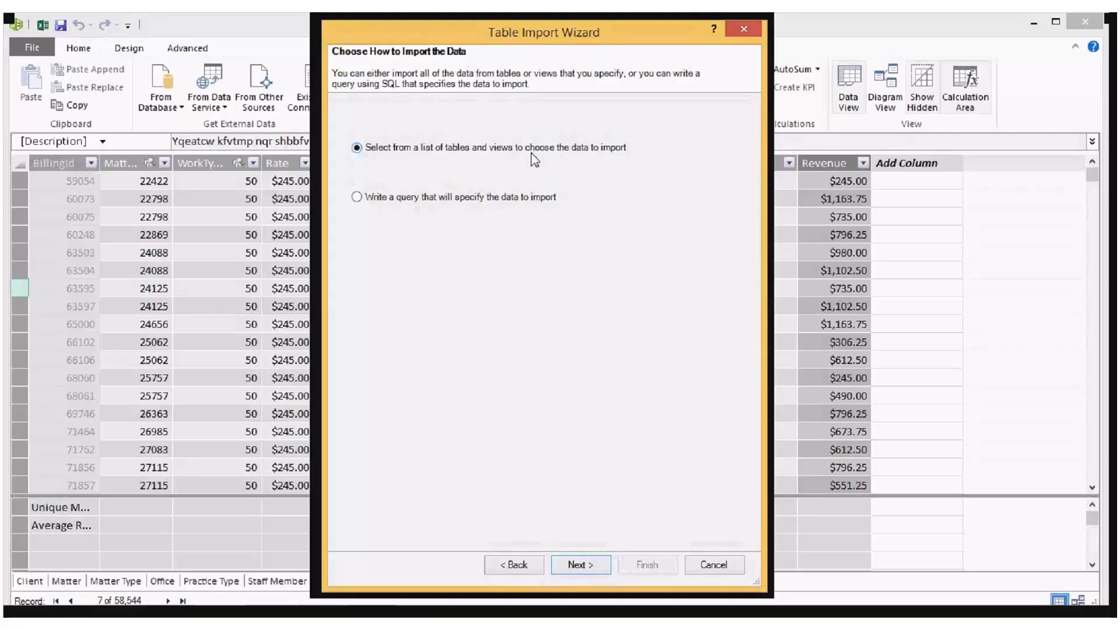
Step: Compare the query option, then choose to import by selecting from a list of tables and views
click(441, 201)
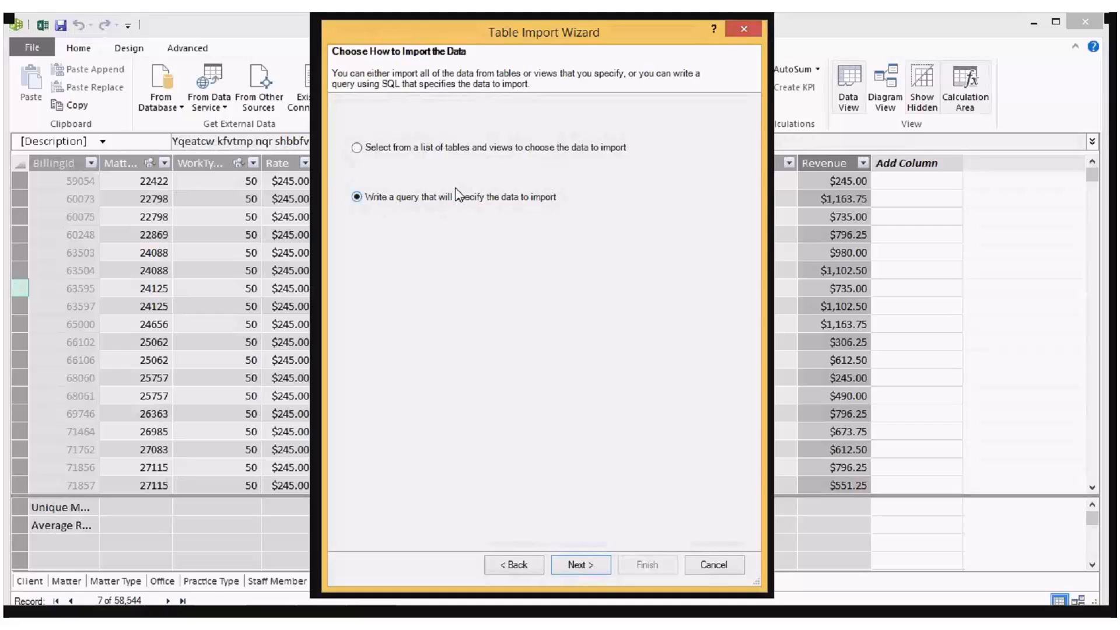
click(393, 153)
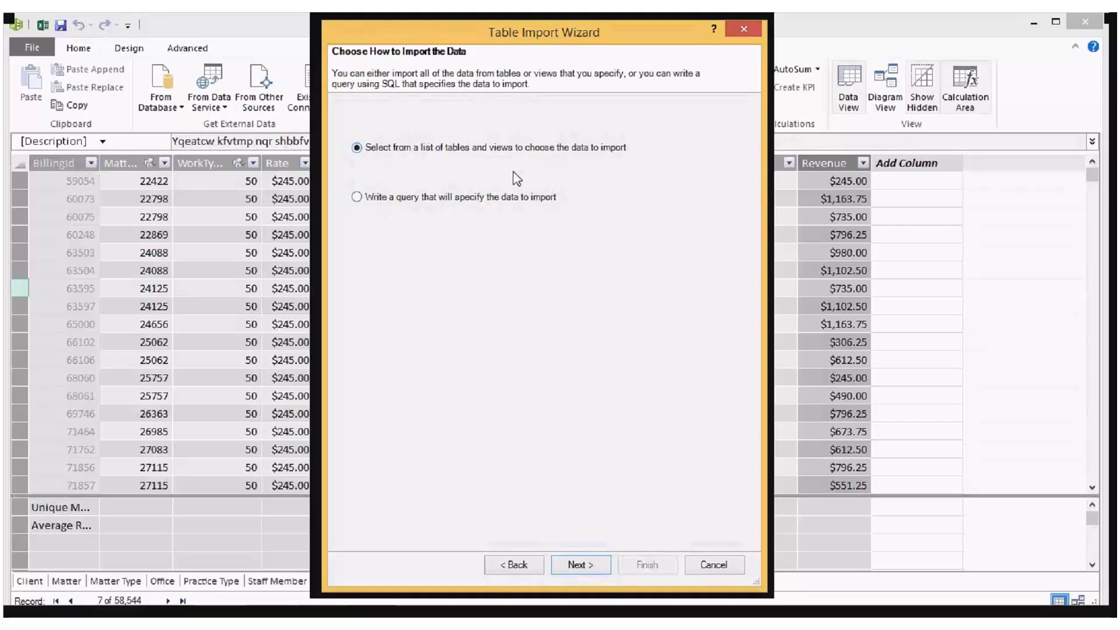
click(587, 567)
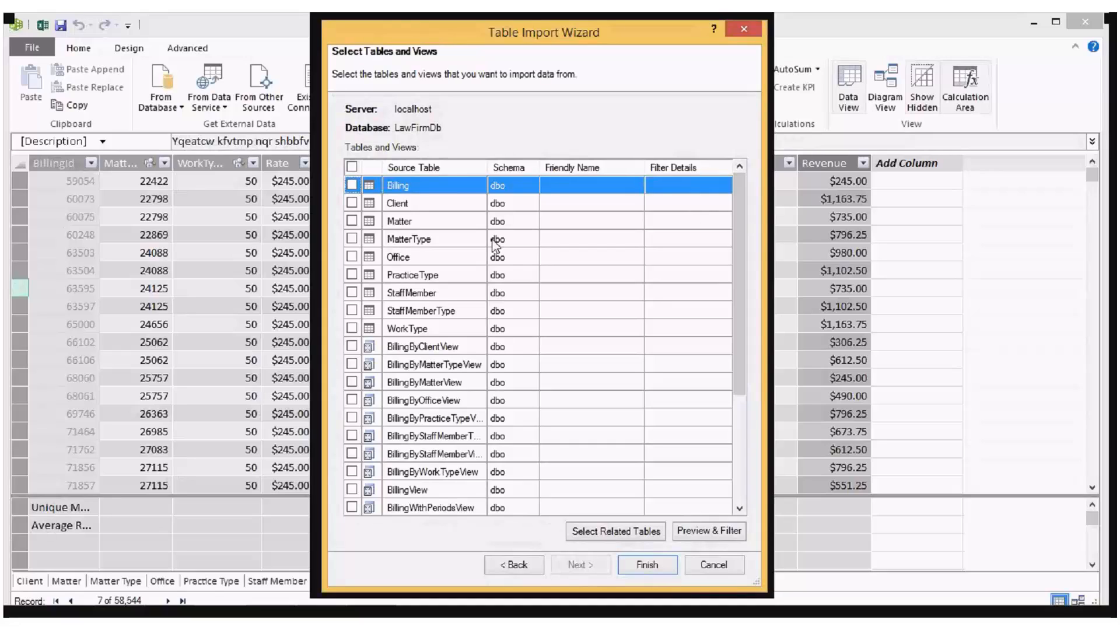
Step: Look through the source tables from Client to PracticeType and preview the data of the PracticeType table
click(448, 206)
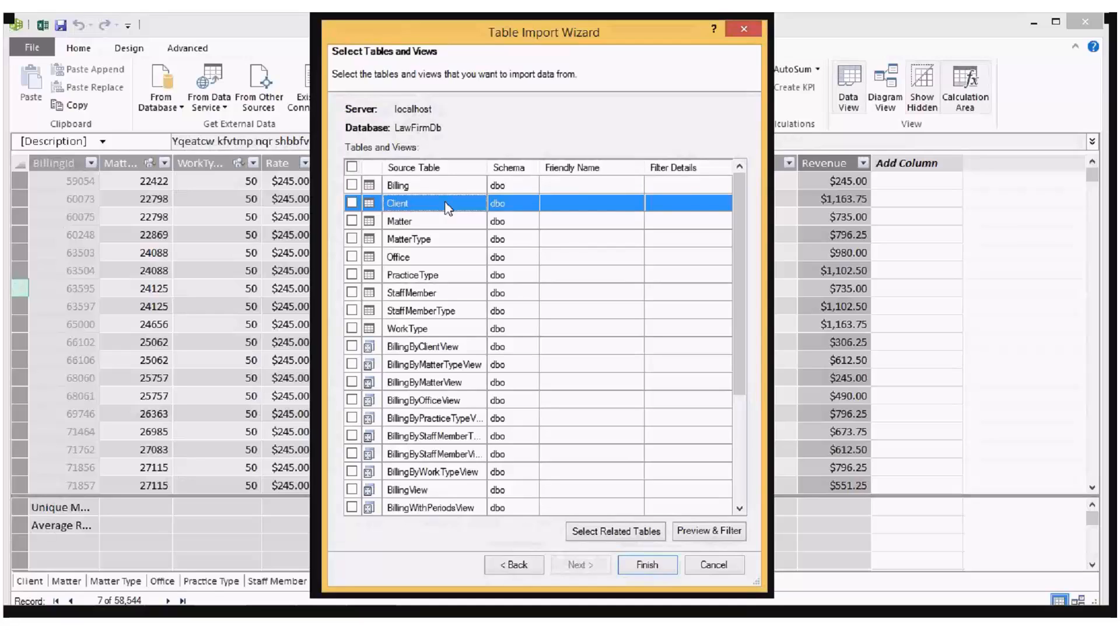
click(454, 225)
click(461, 239)
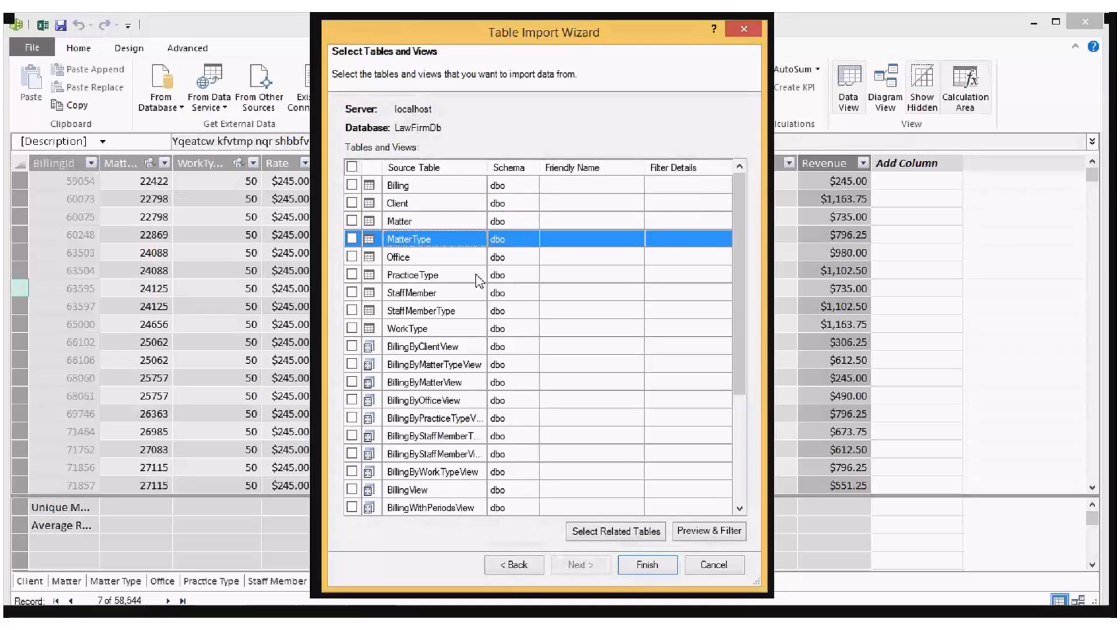
key(Down)
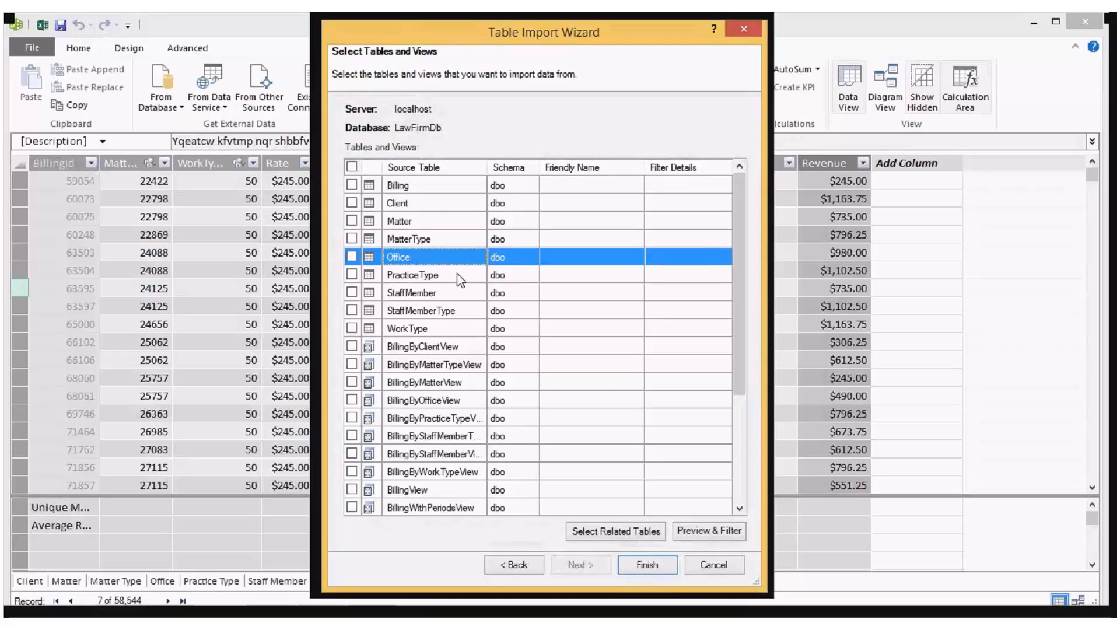
click(459, 277)
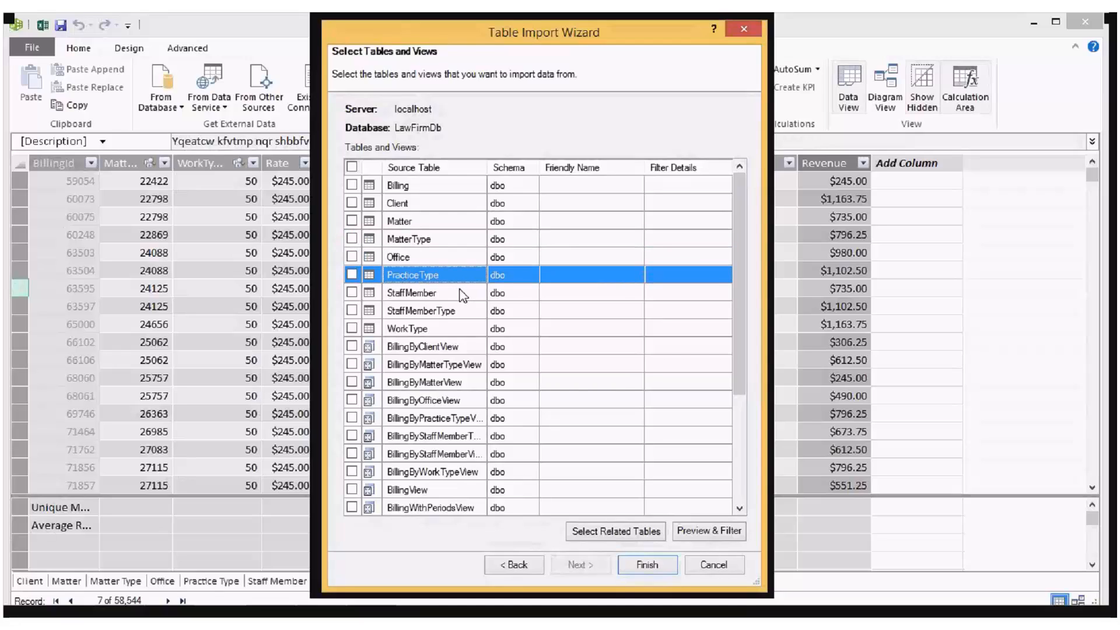
click(724, 532)
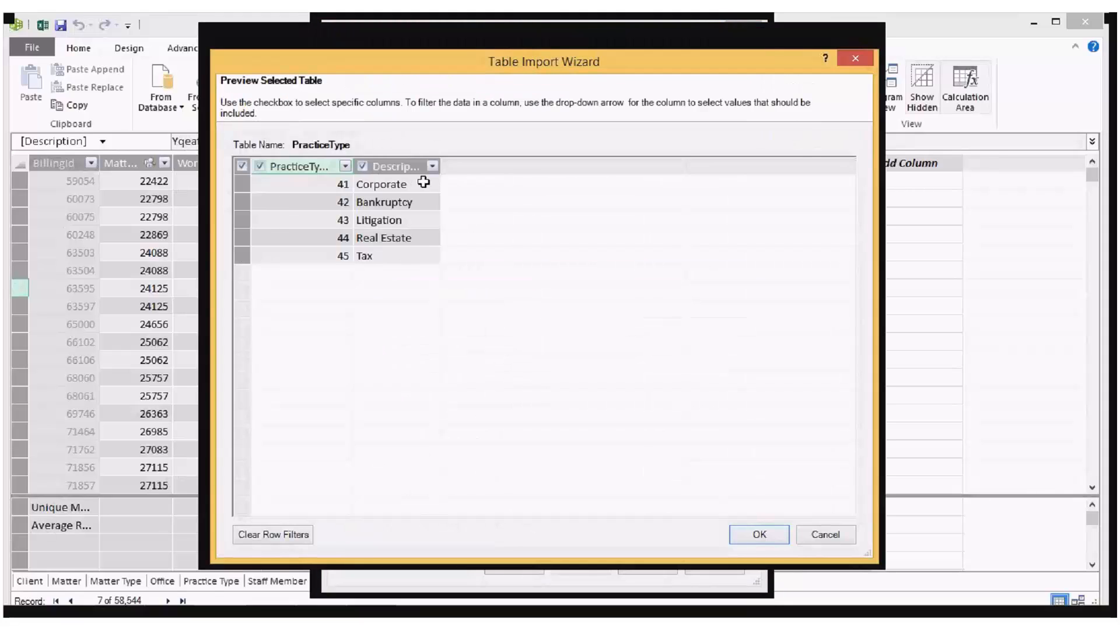
Step: Look through the practice descriptions in the PracticeType preview and close it without filtering anything
click(425, 184)
click(425, 205)
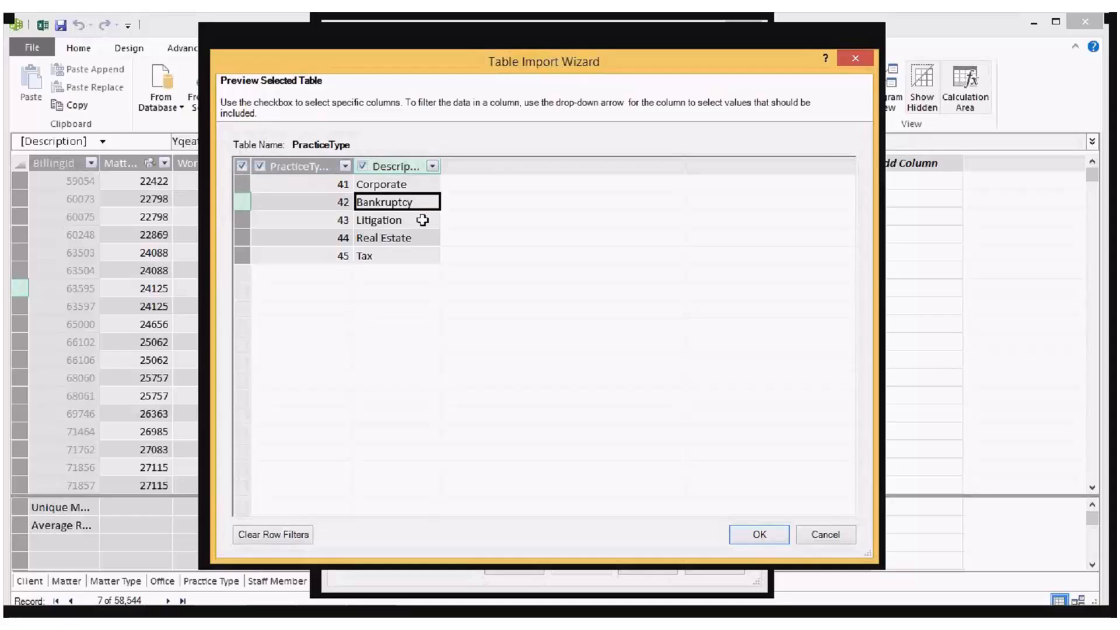
click(423, 220)
click(424, 255)
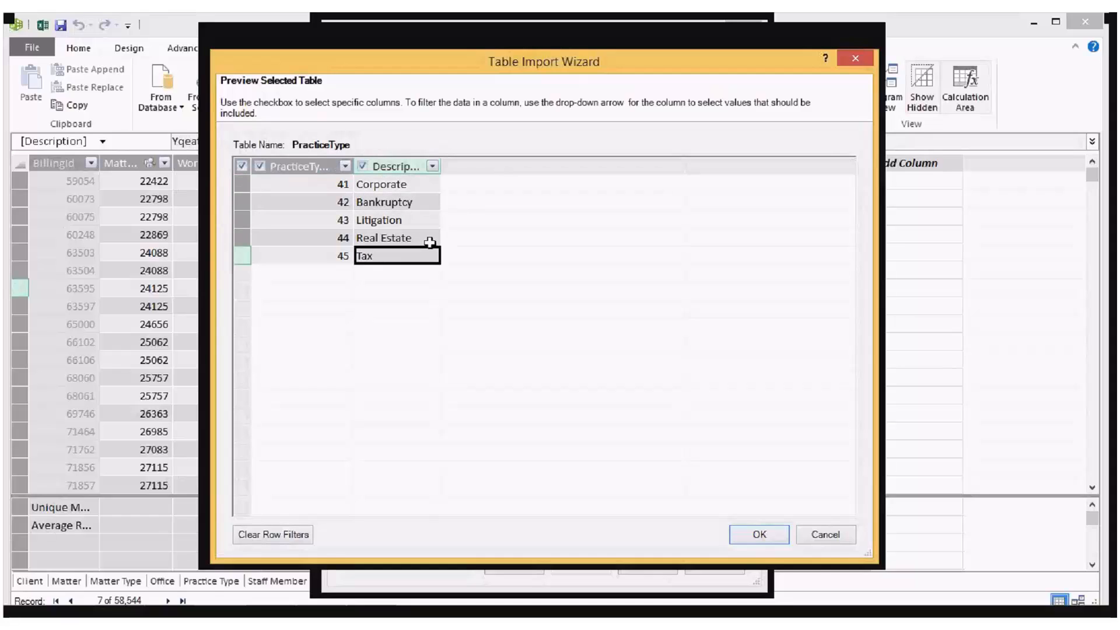
click(825, 534)
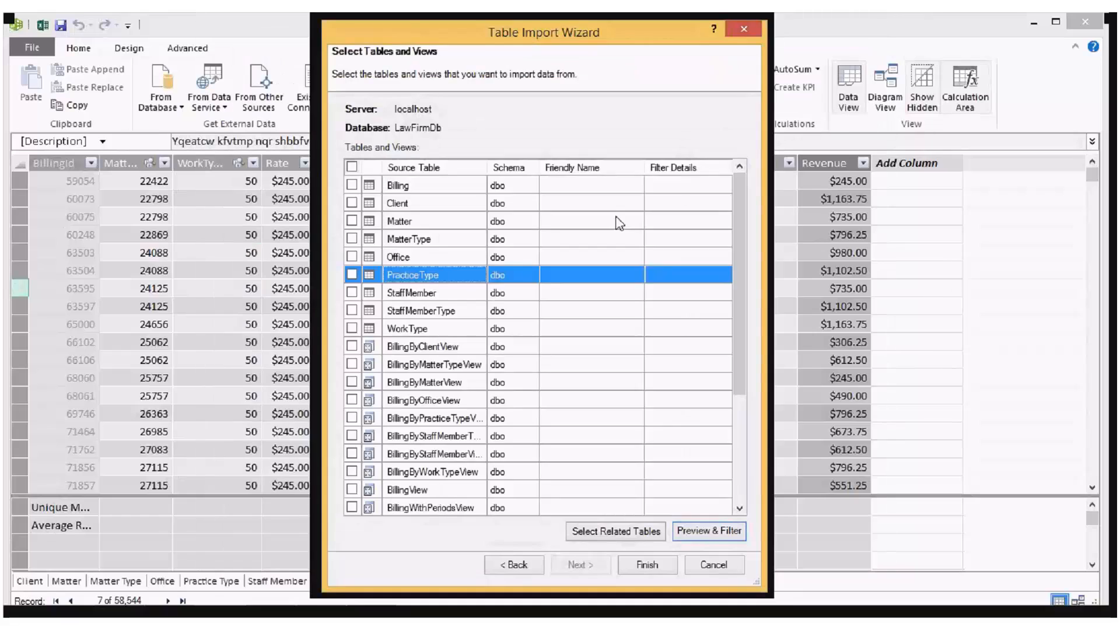
Step: Look over the StaffMember and WorkType tables, and mark the Billing table for import together with its related tables
click(455, 294)
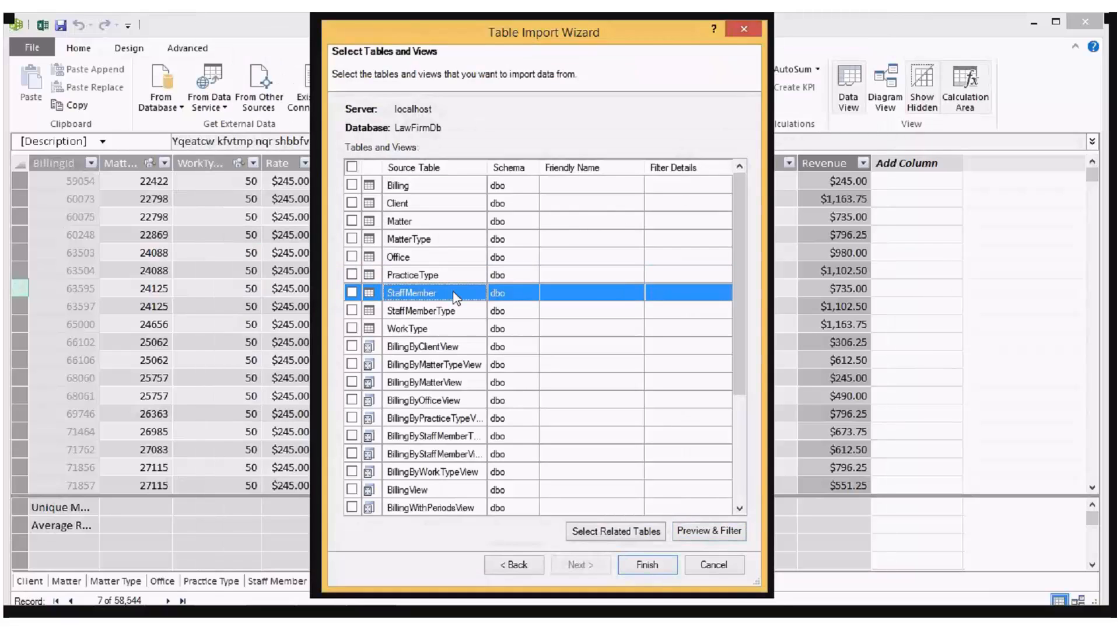
click(454, 329)
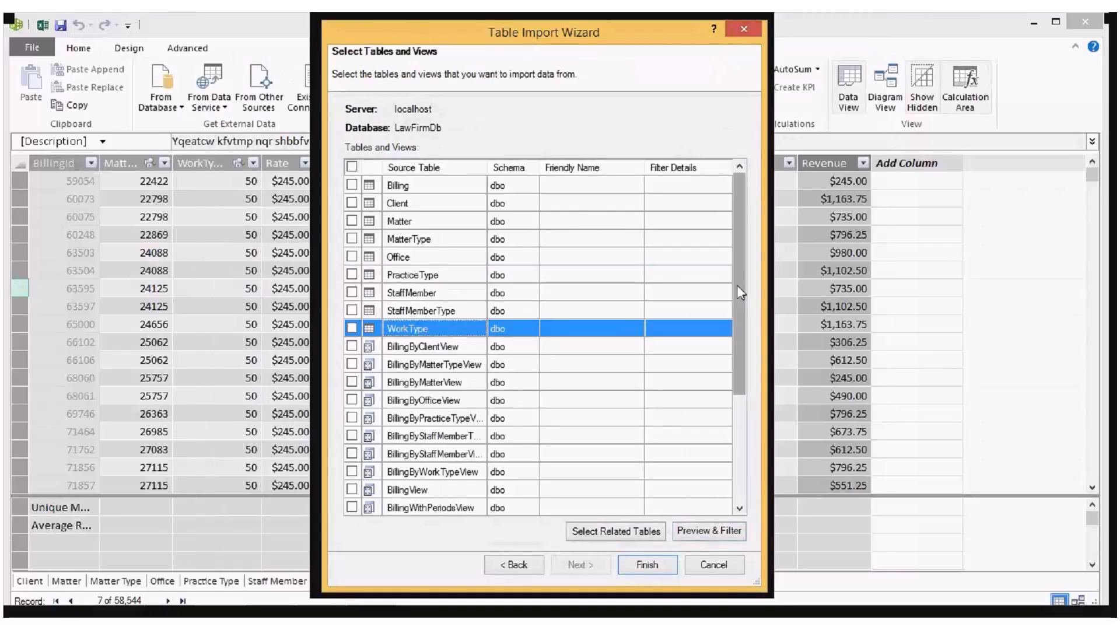
mouse_move(737, 285)
mouse_down()
mouse_move(733, 335)
mouse_move(734, 279)
mouse_up()
click(351, 185)
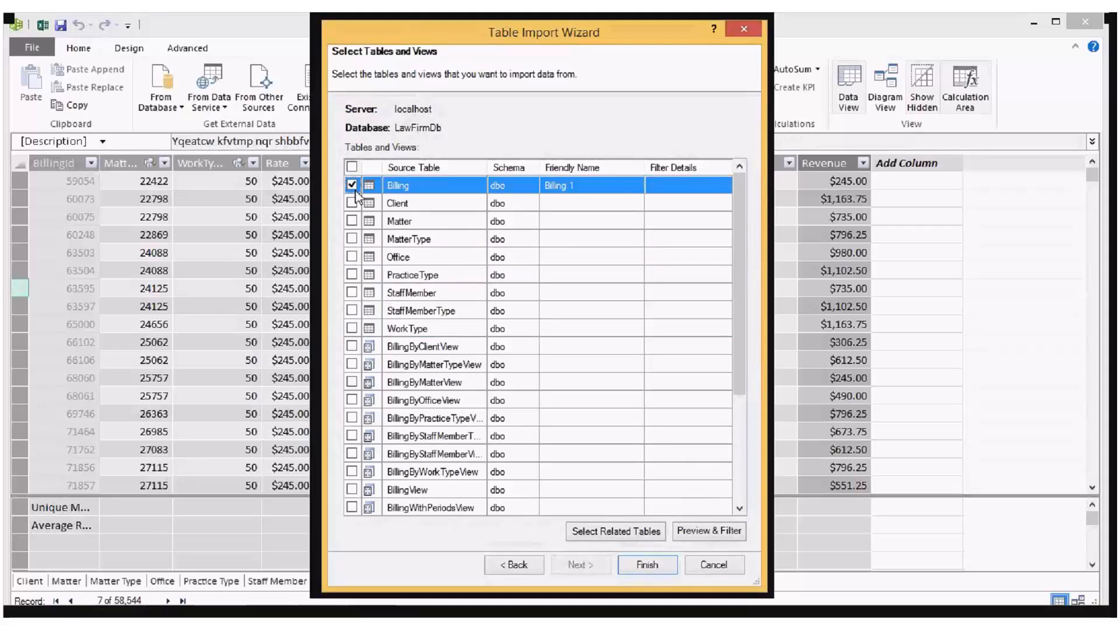
click(593, 538)
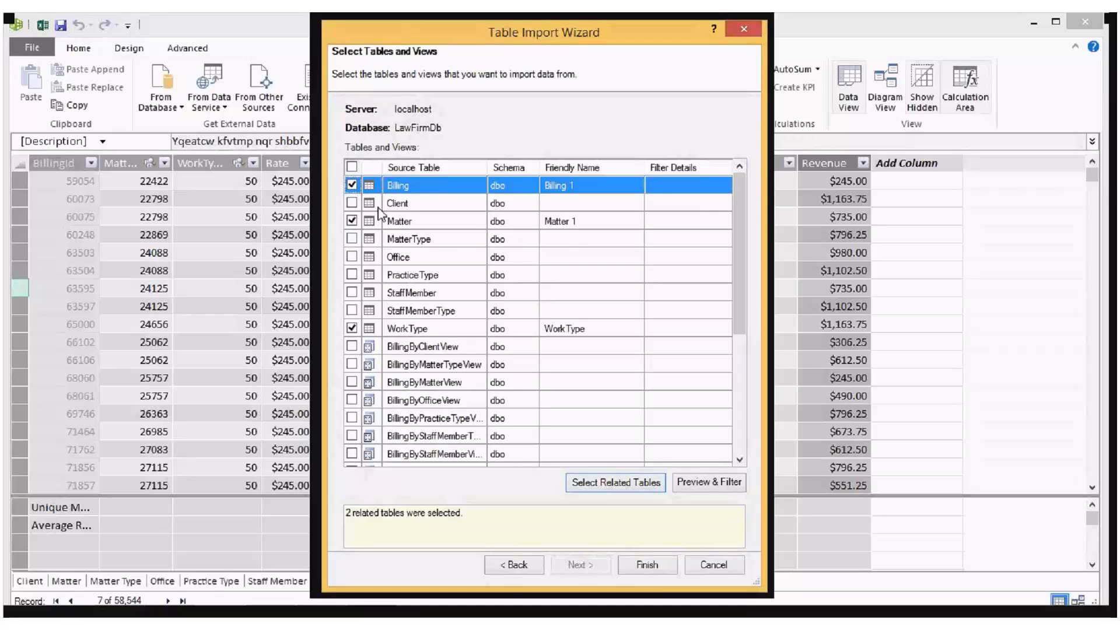
Step: Replace Billing with BillingByWorkTypeView in the import selection, and exit the wizard without importing
click(351, 185)
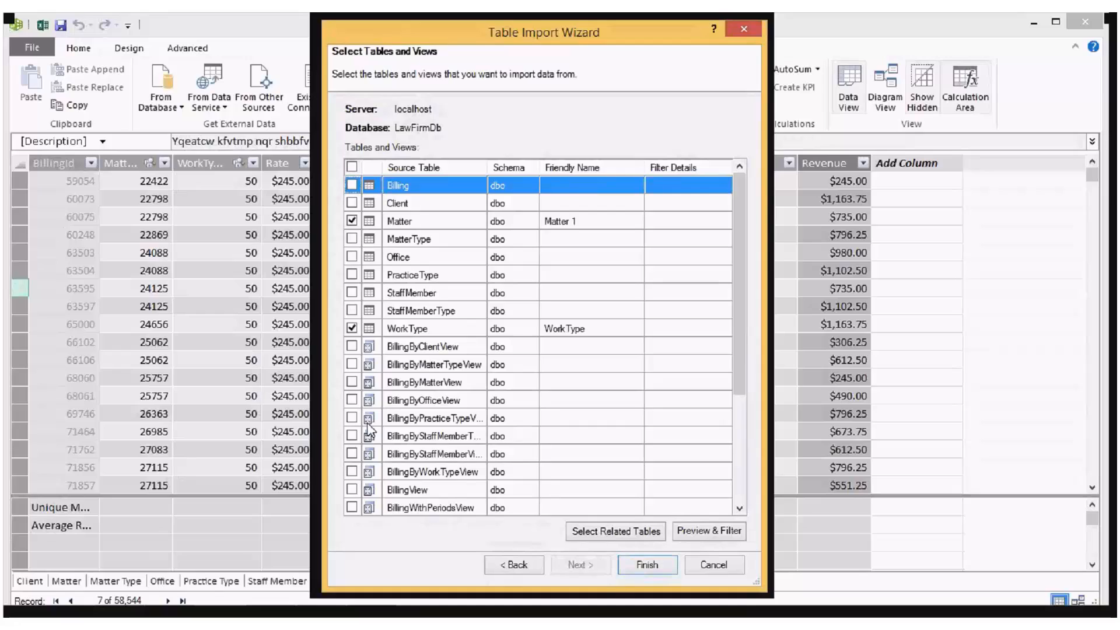
click(352, 472)
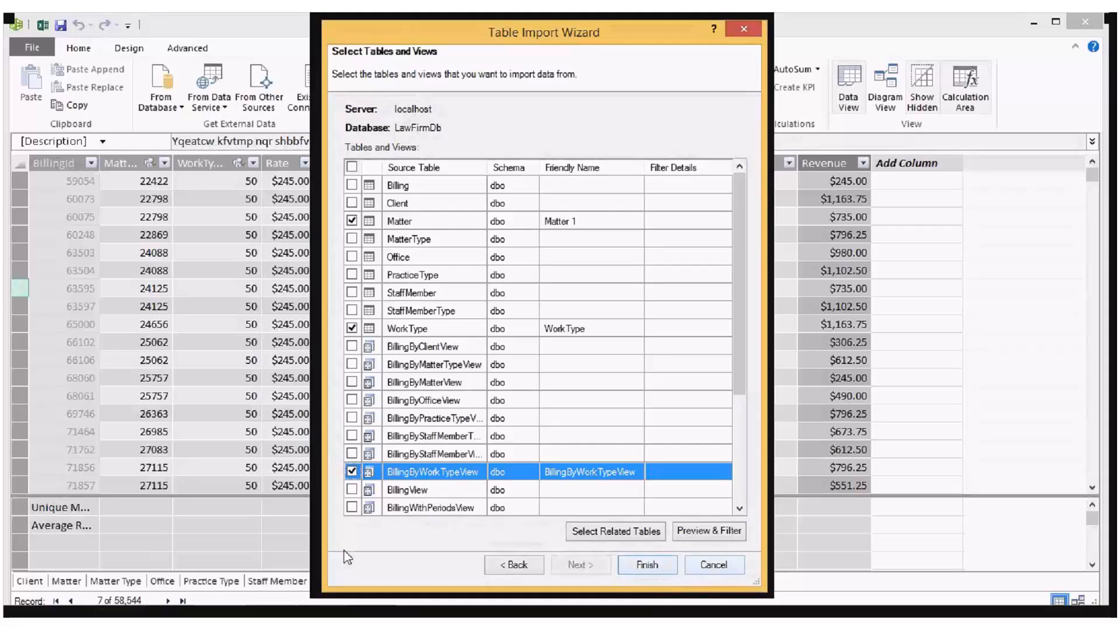
click(728, 573)
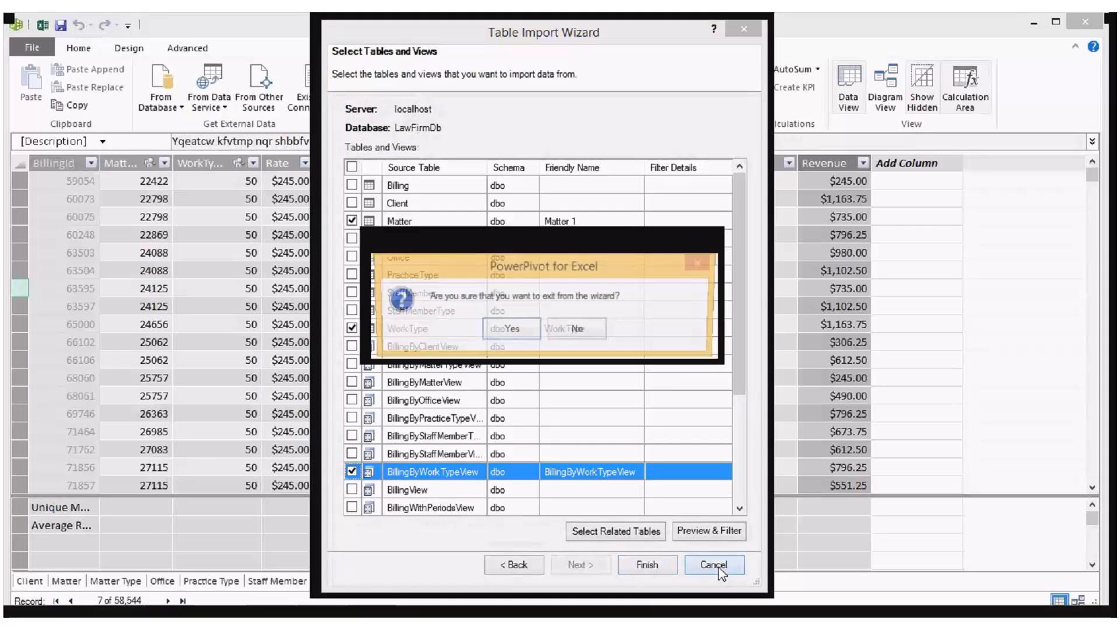
click(512, 331)
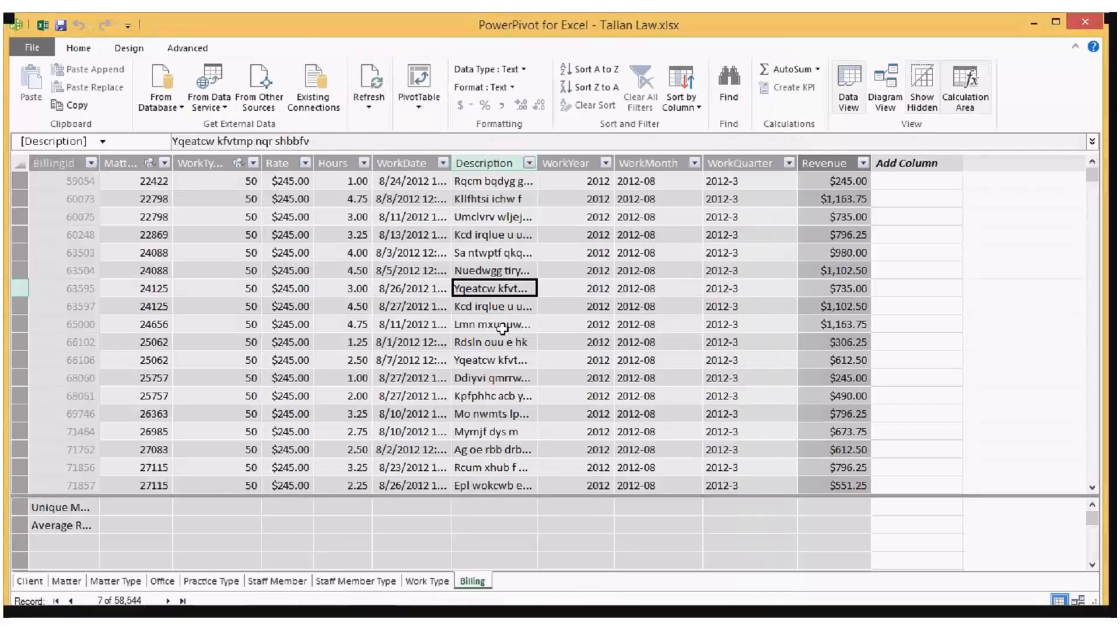
Step: View the Work Type and Staff Member Type tables in the model and return to the Billing table
click(435, 581)
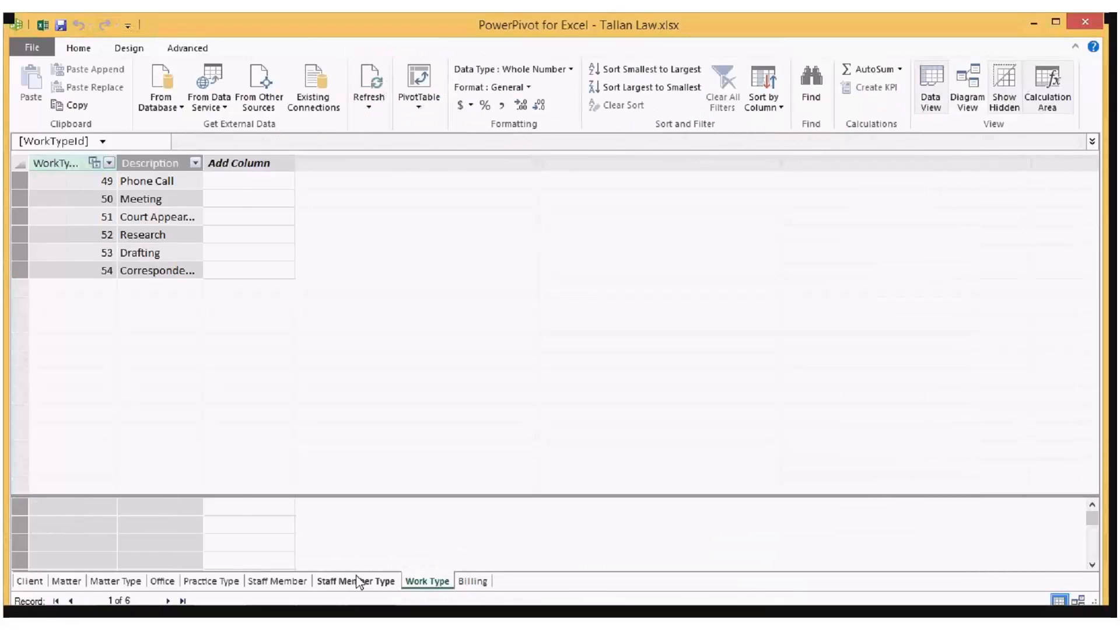
click(358, 581)
click(472, 581)
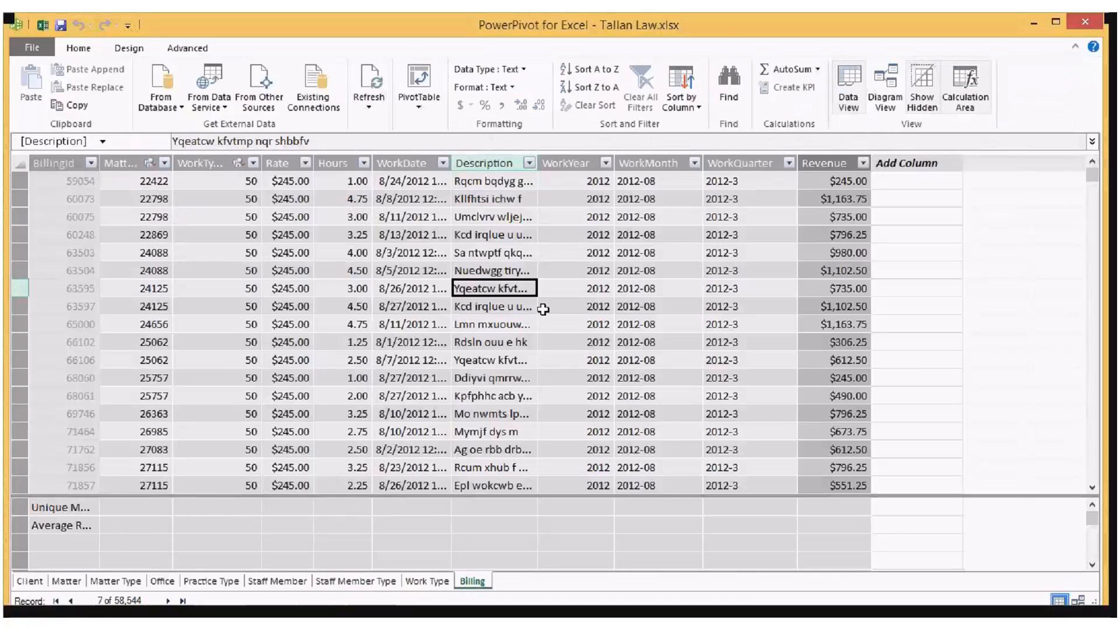
Step: Show the model as a diagram, move the Client table up beside Matter Type, and select WorkTypeId in the Work Type table
click(884, 93)
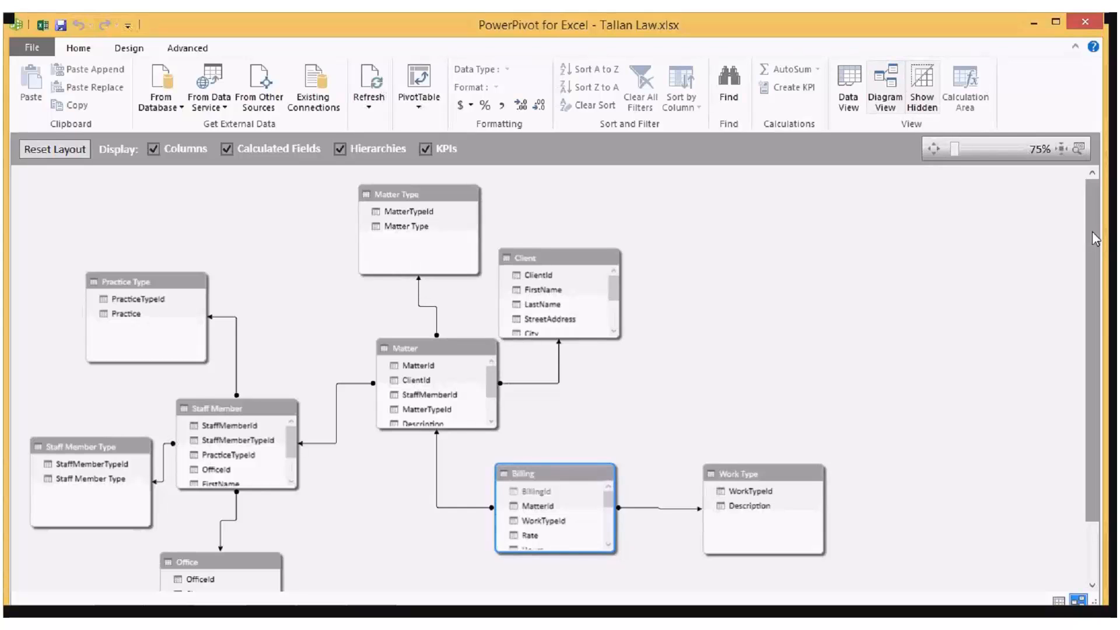
click(581, 258)
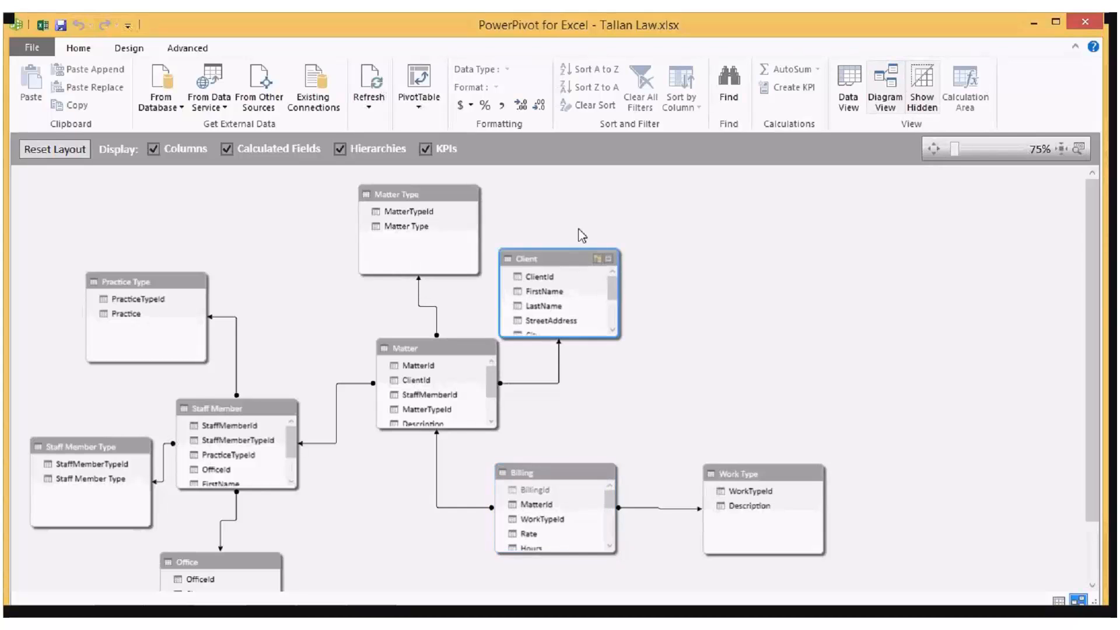
drag(580, 258, 601, 218)
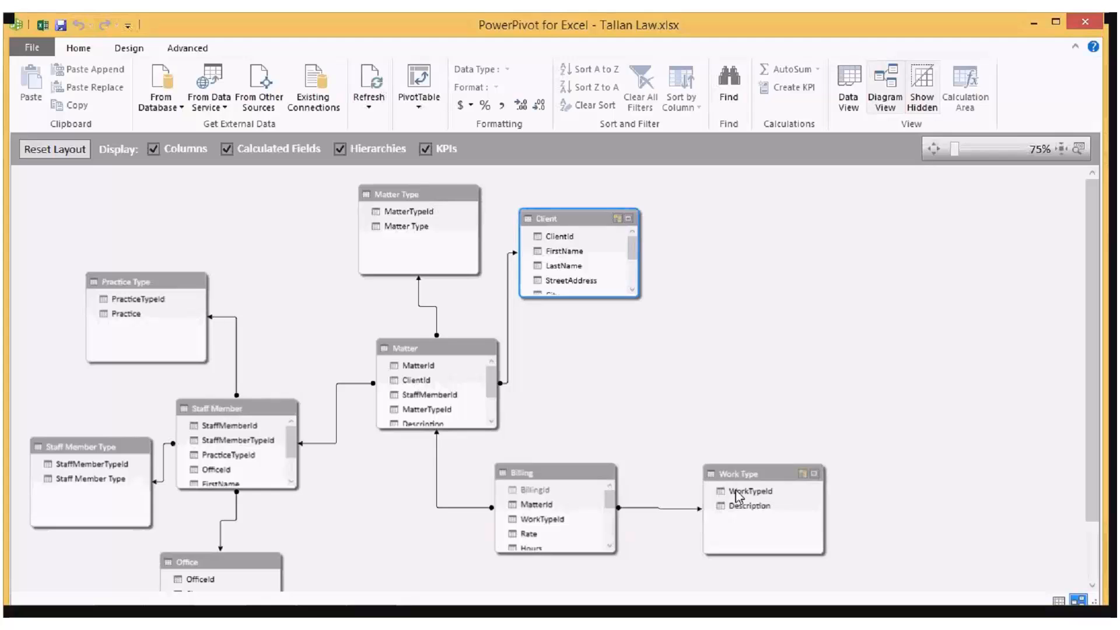
mouse_move(738, 497)
mouse_down()
mouse_move(534, 509)
mouse_move(720, 507)
mouse_move(726, 493)
mouse_up()
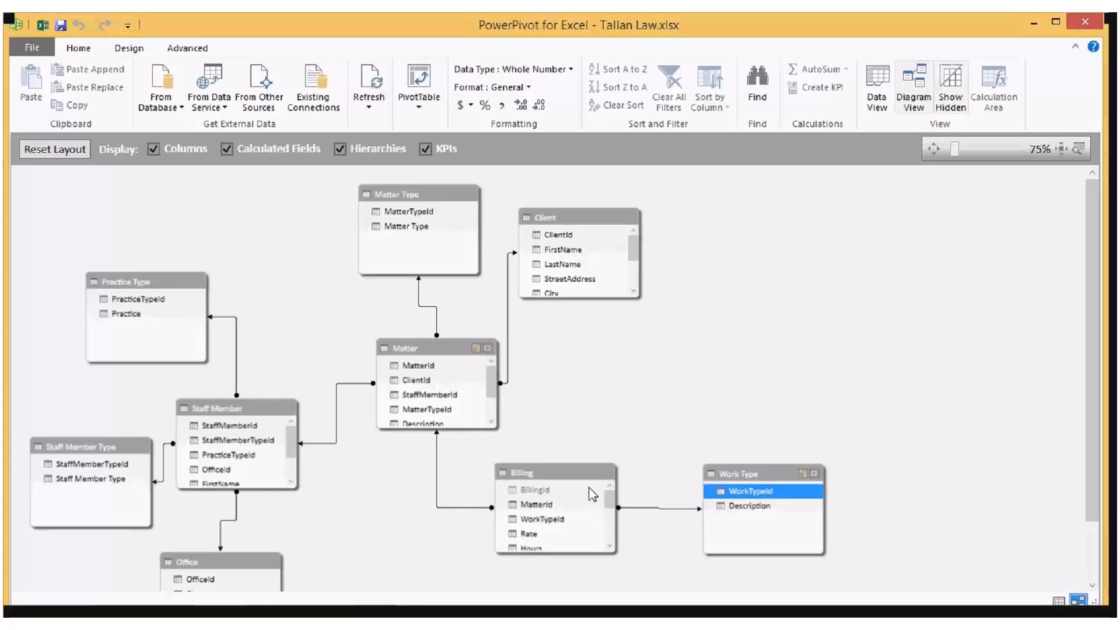
Step: Open the list of the model's relationships, enlarge the dialog and move it aside to examine the related lookup tables
click(129, 49)
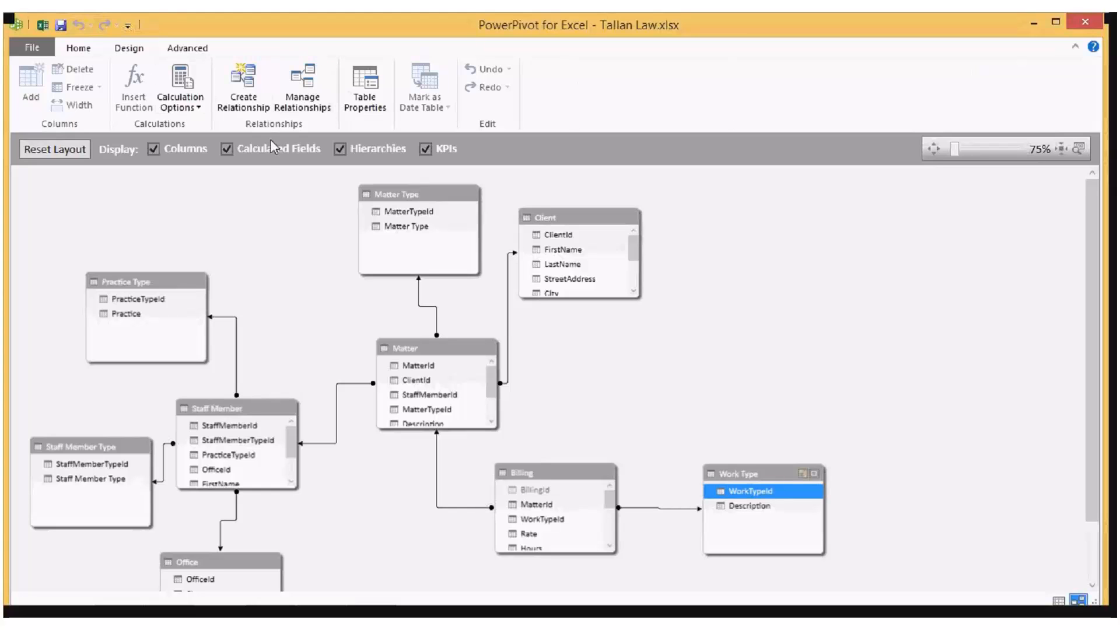
click(303, 87)
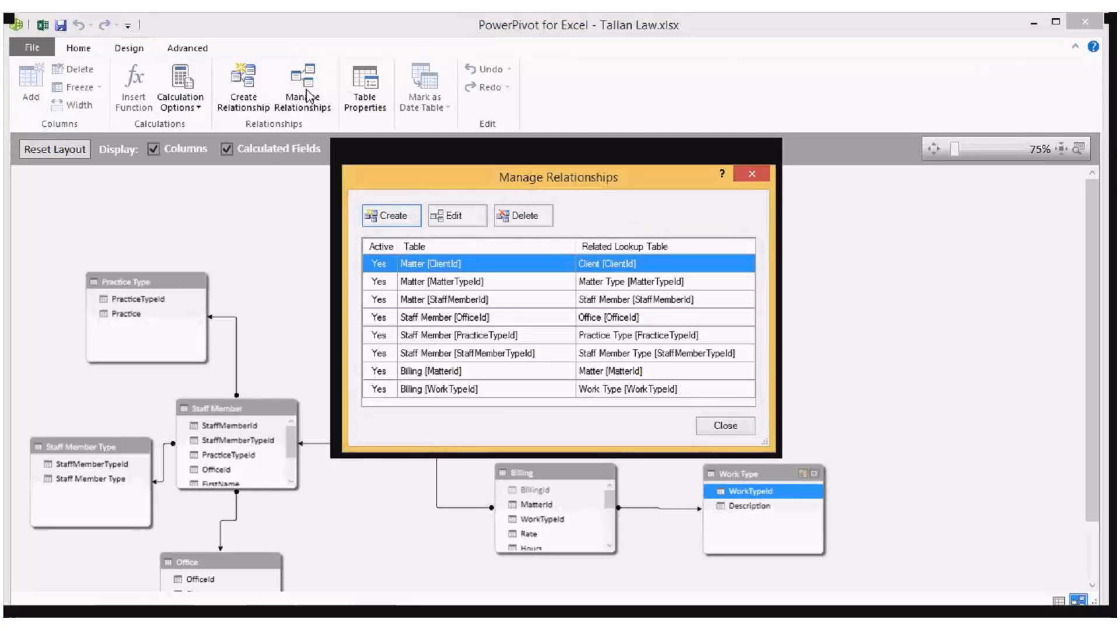
drag(784, 455, 864, 534)
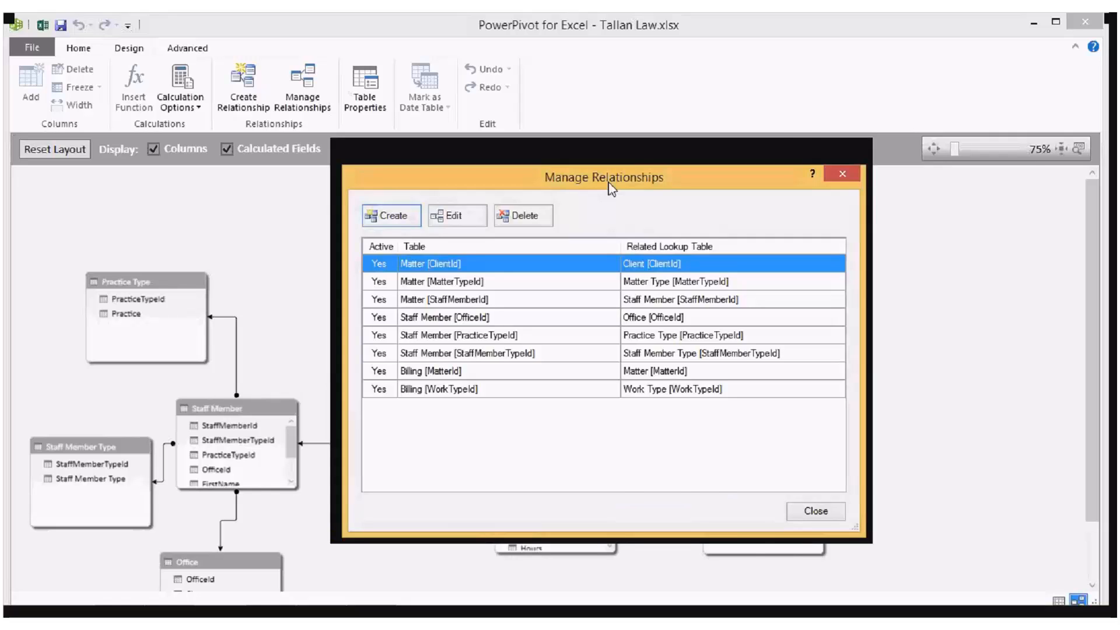
drag(609, 184, 770, 109)
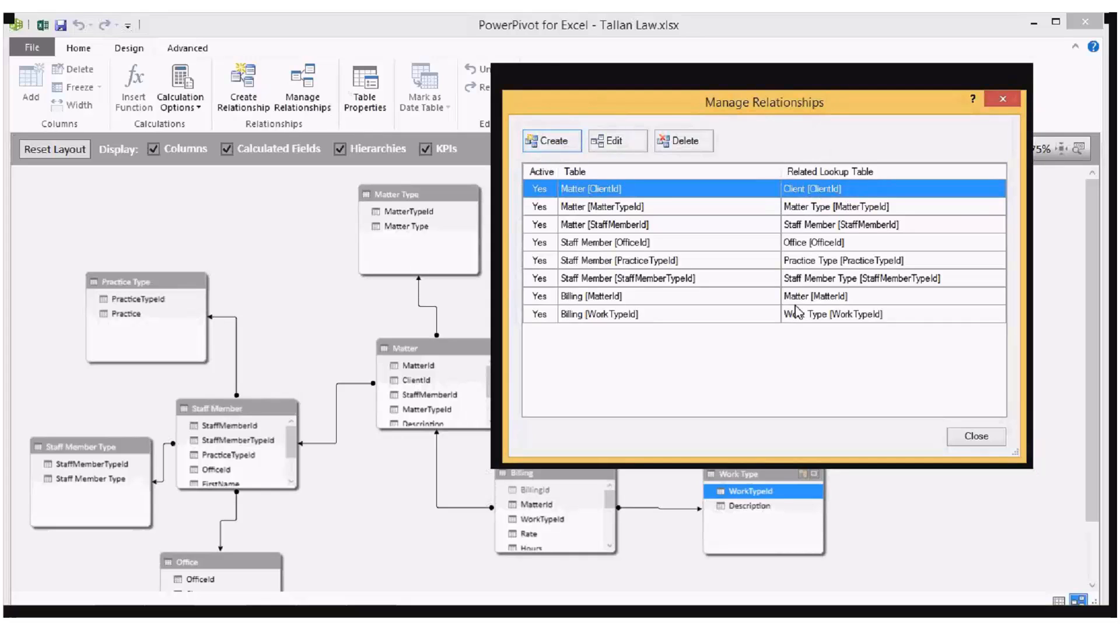
Step: Inspect the table choices for creating a new relationship, cancel it and close the relationship list
click(567, 146)
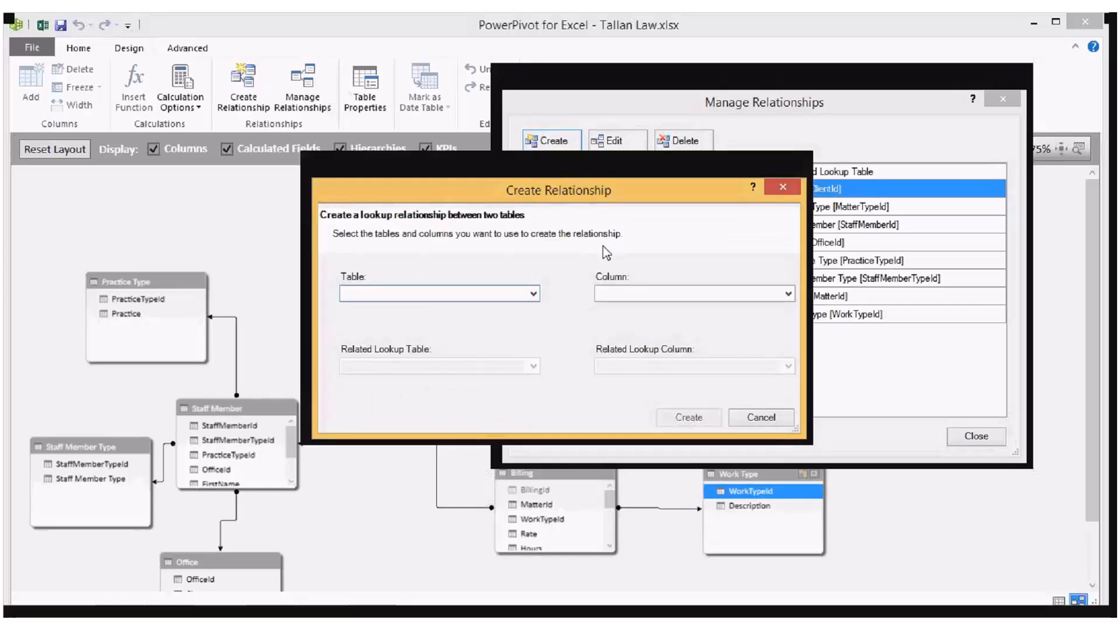
click(534, 294)
click(534, 294)
click(761, 417)
click(957, 431)
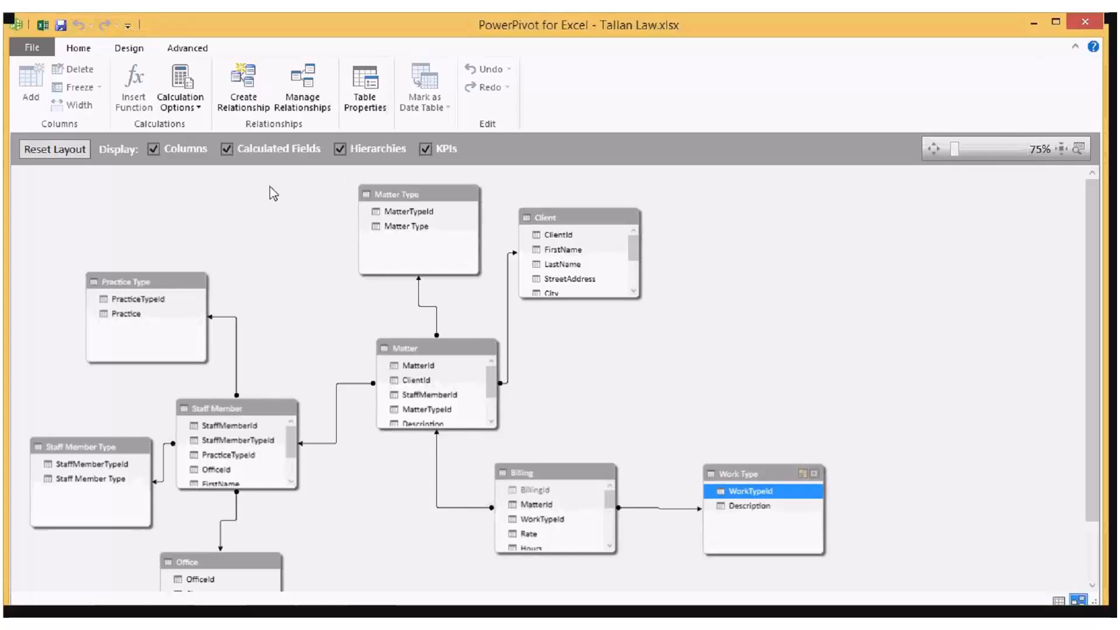
Step: Glance at the perspective and reporting property options, and return to the data view of the Billing table
click(181, 49)
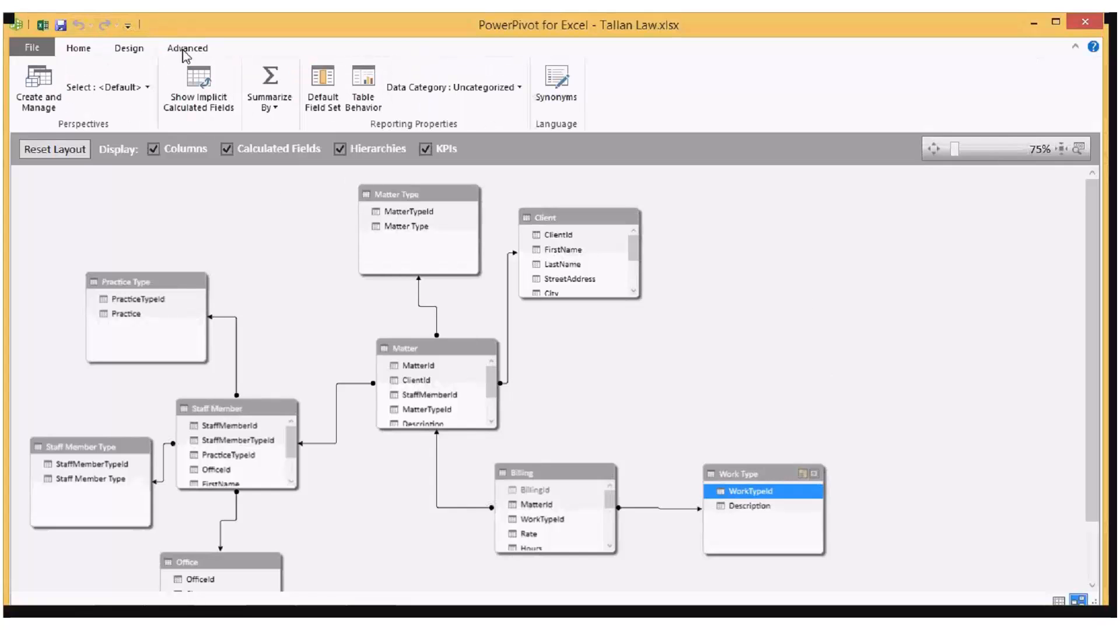
click(98, 48)
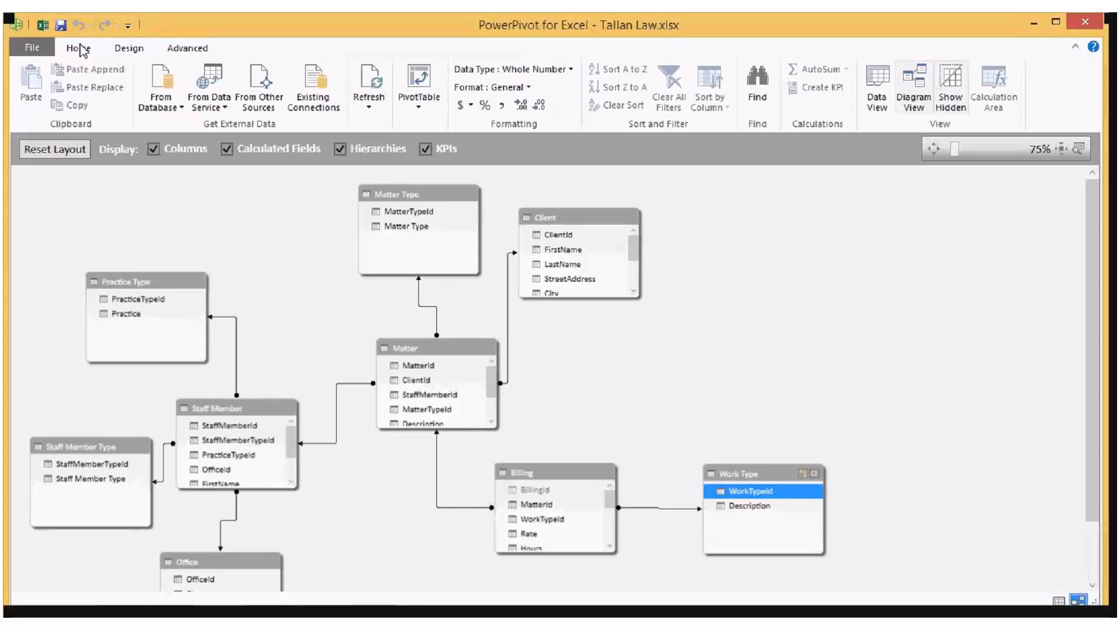
click(880, 82)
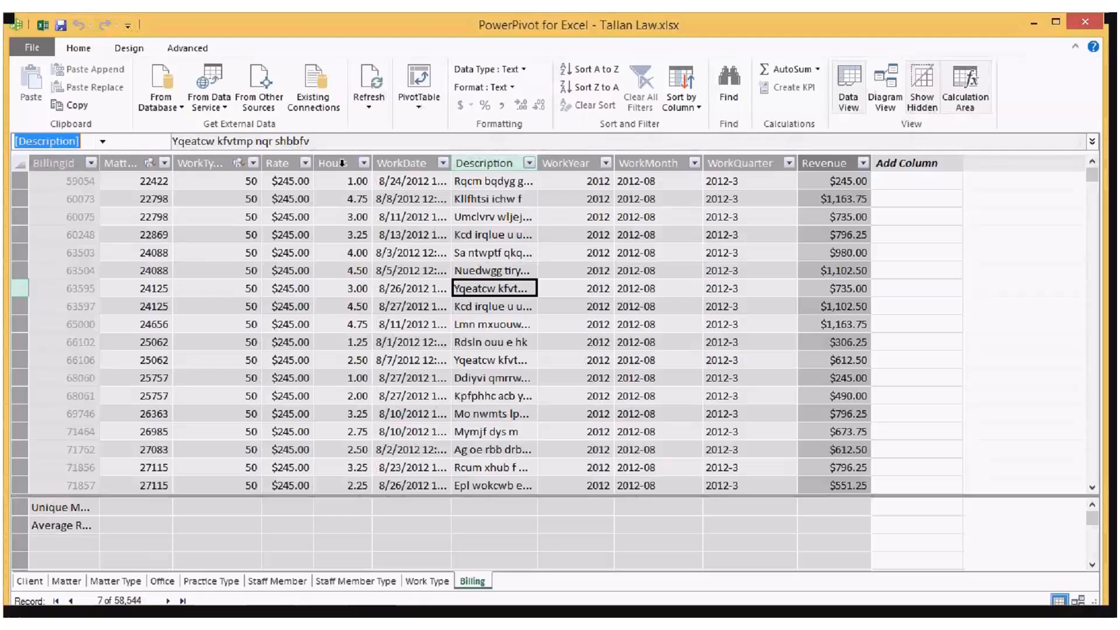
Step: Check the data type and format options of the Billing table's Rate column
click(284, 159)
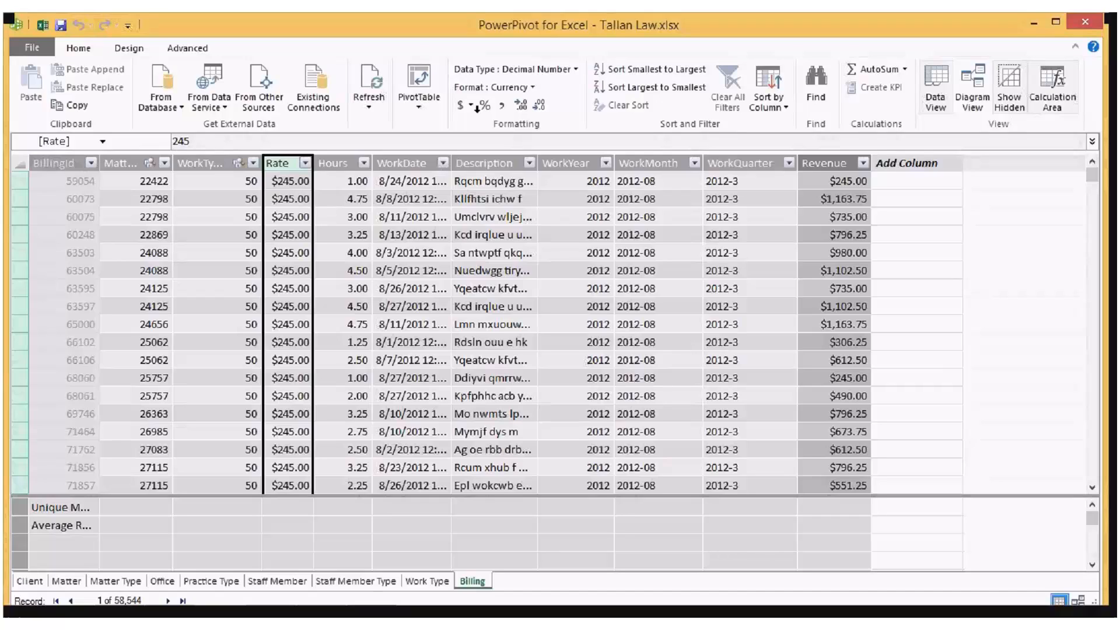
click(537, 69)
click(537, 69)
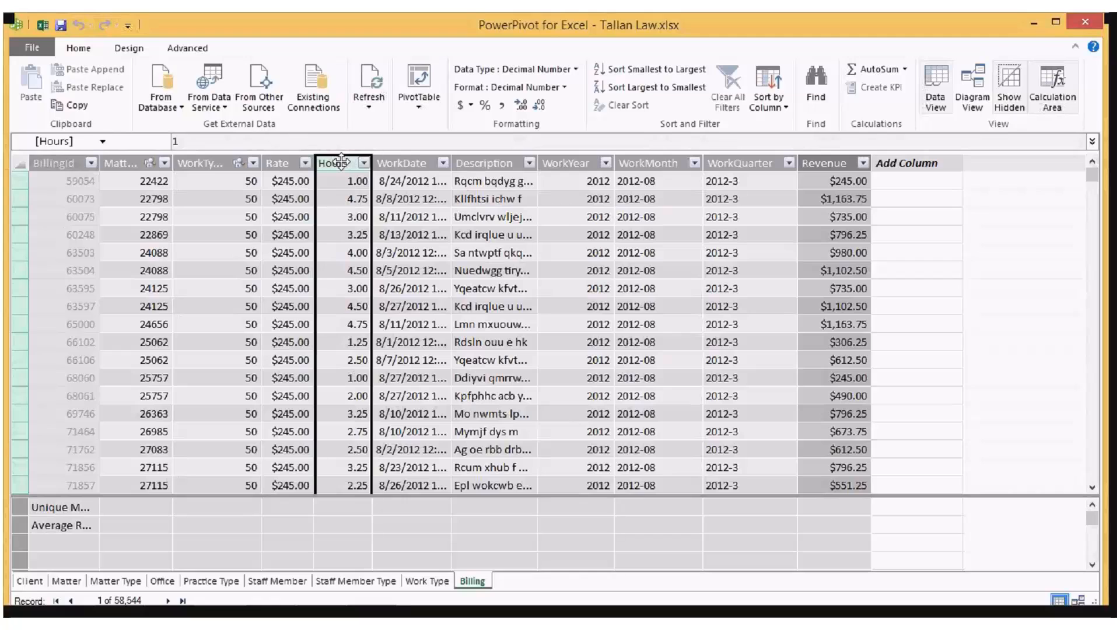
Step: Check which Summarize By aggregation is set for the Rate column and which alternatives are offered
click(273, 163)
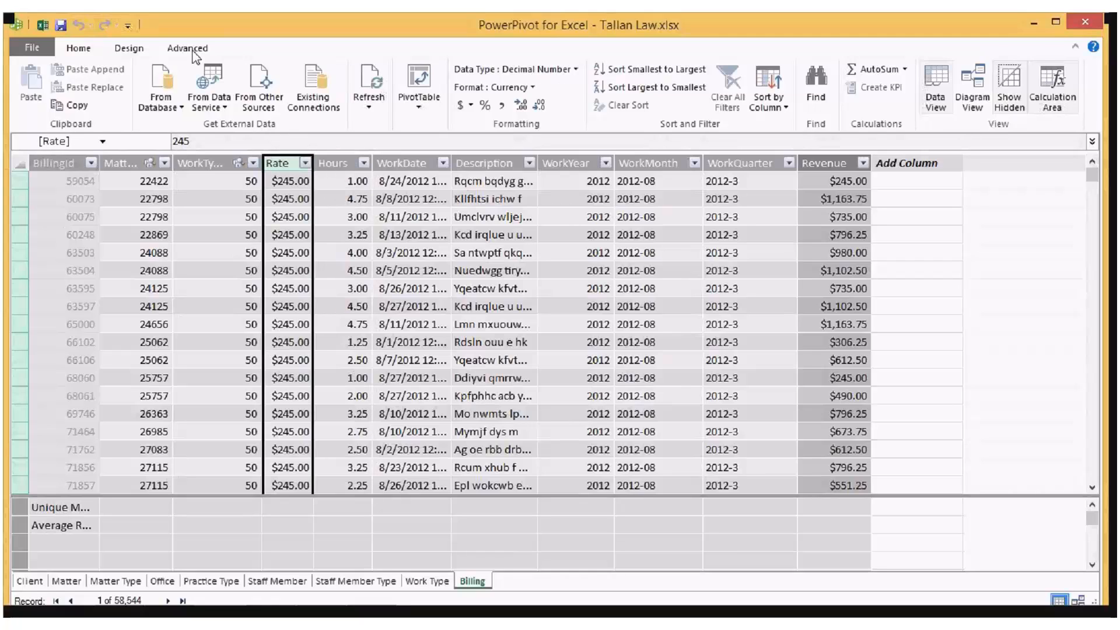
click(193, 53)
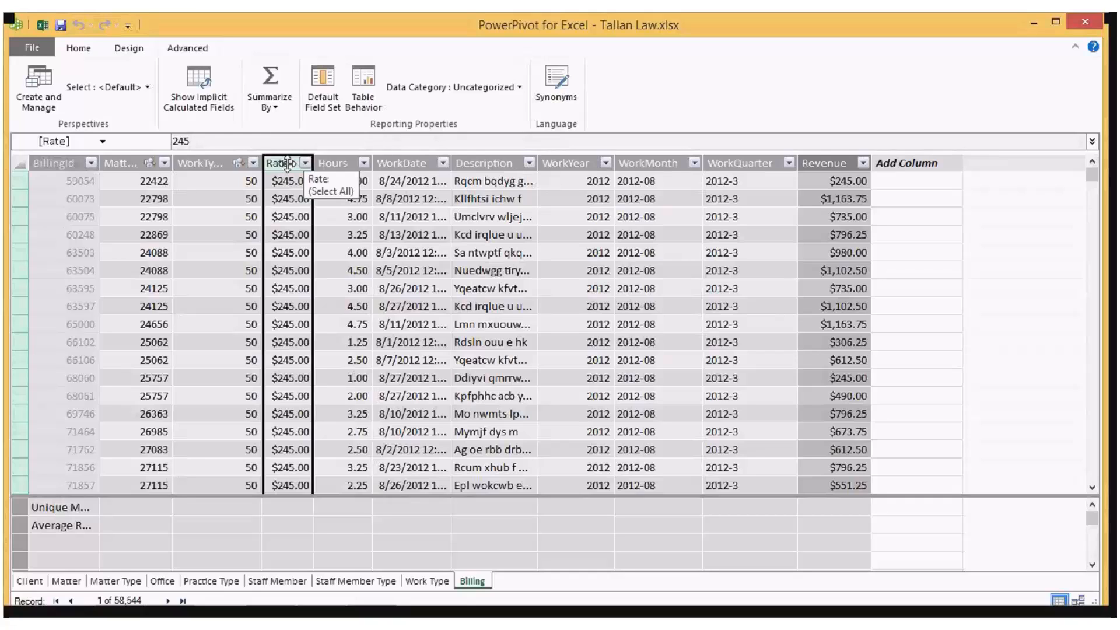
click(269, 96)
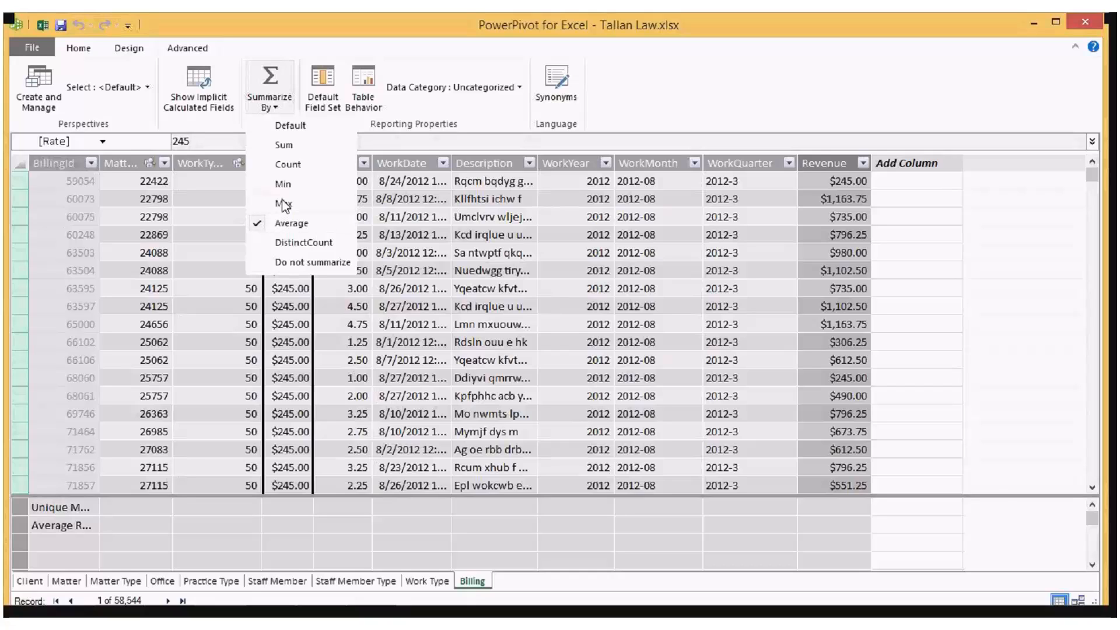
Step: Examine the Revenue column's formula and compare it with the WorkQuarter and WorkDate columns
click(832, 157)
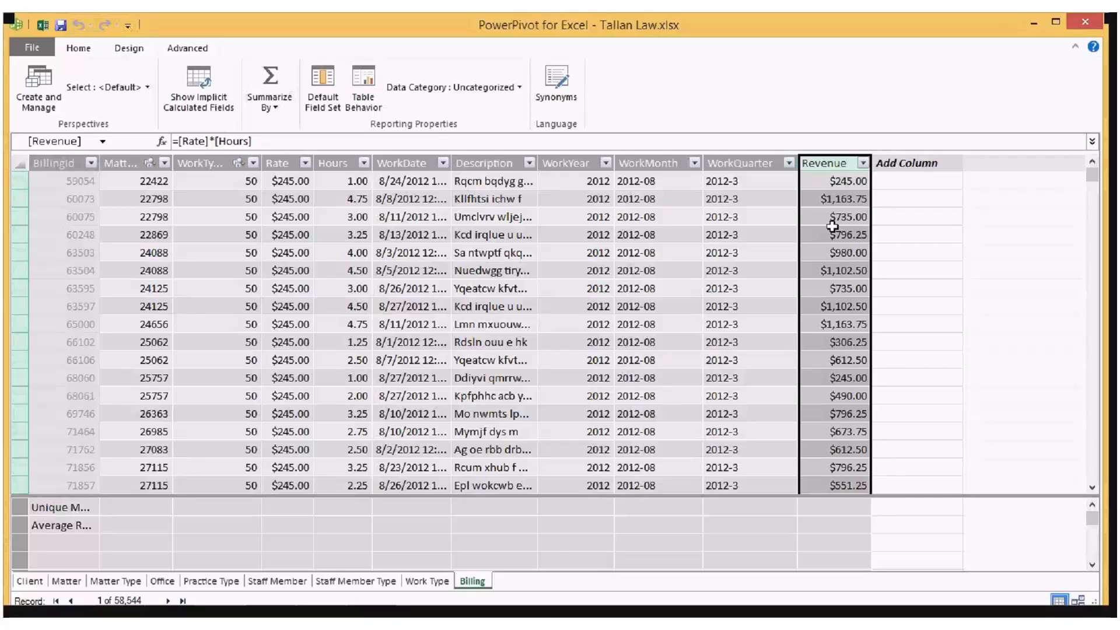
click(743, 167)
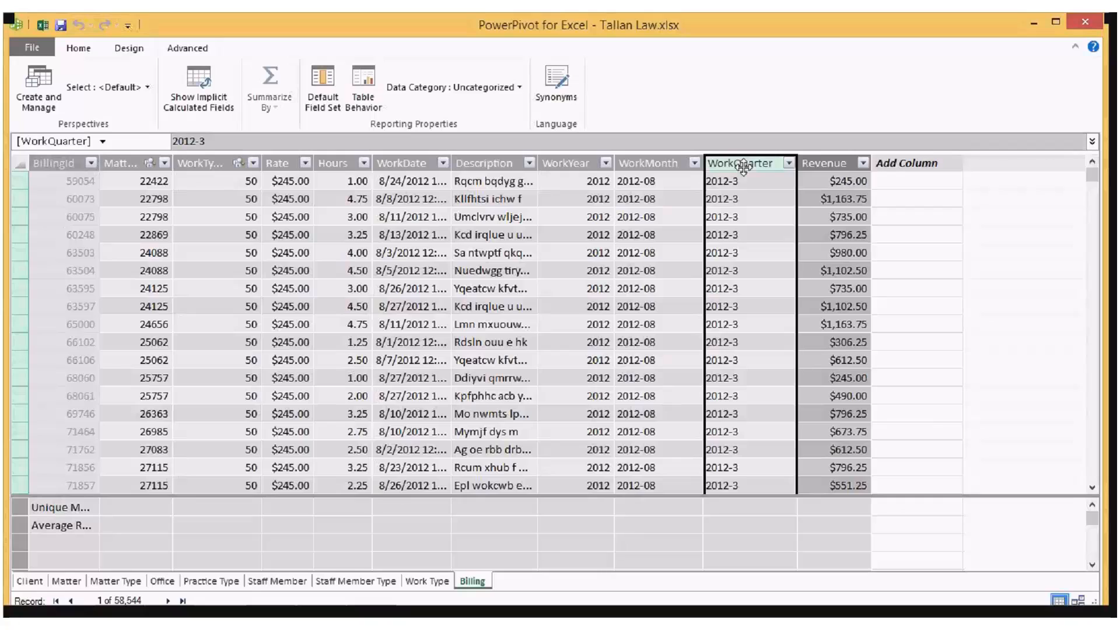
click(414, 164)
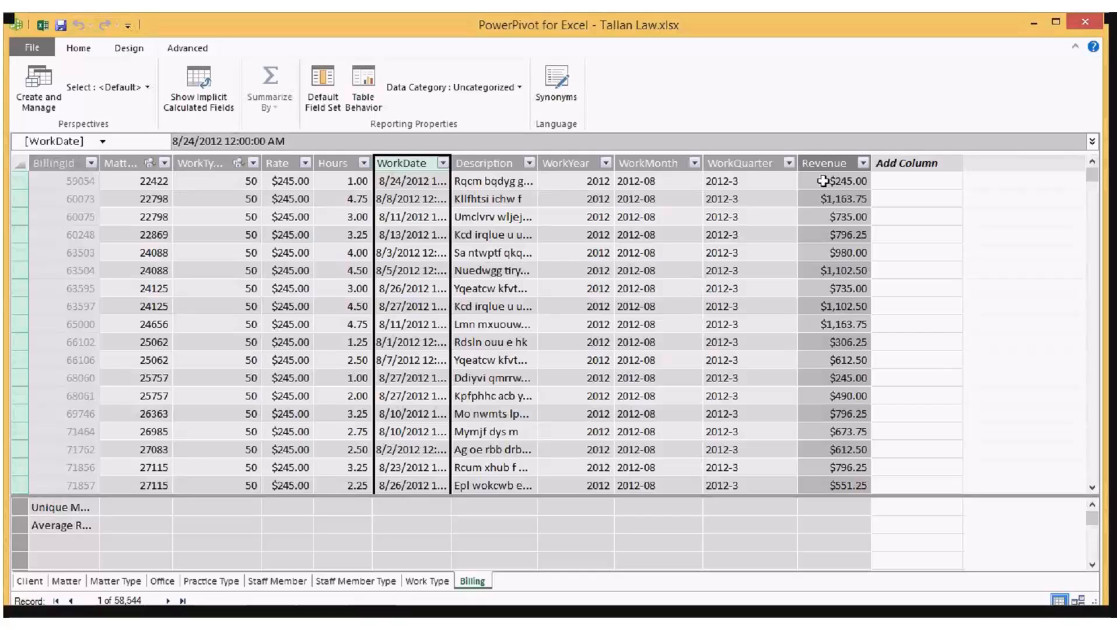
click(821, 157)
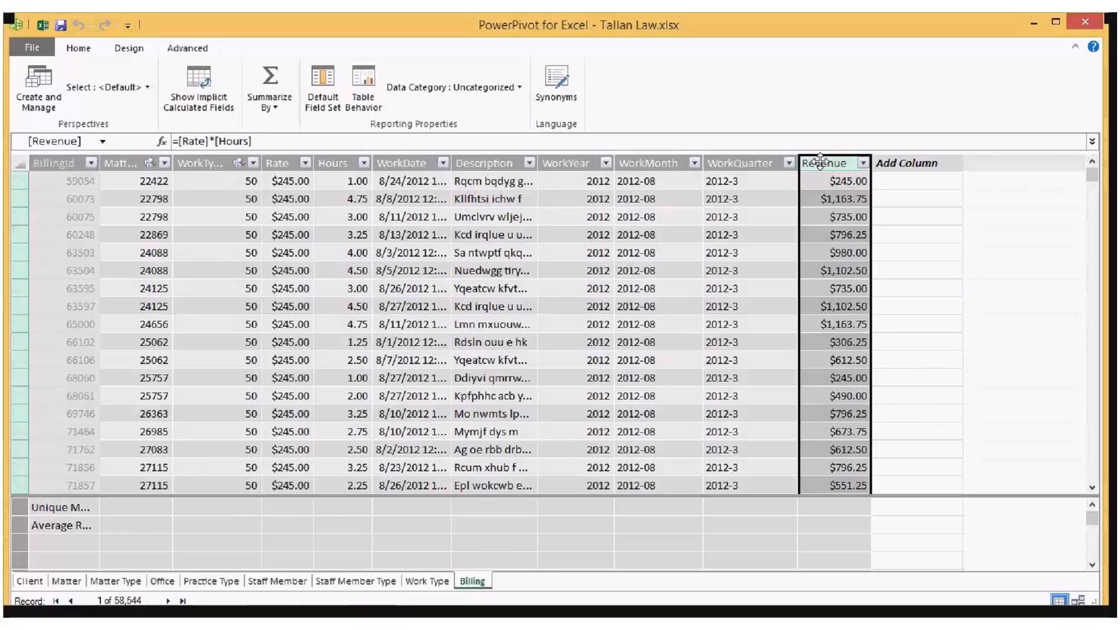
Step: Add a calculated column to the Billing table, next to Revenue, with the formula =[Hours]*[Rate]
click(279, 158)
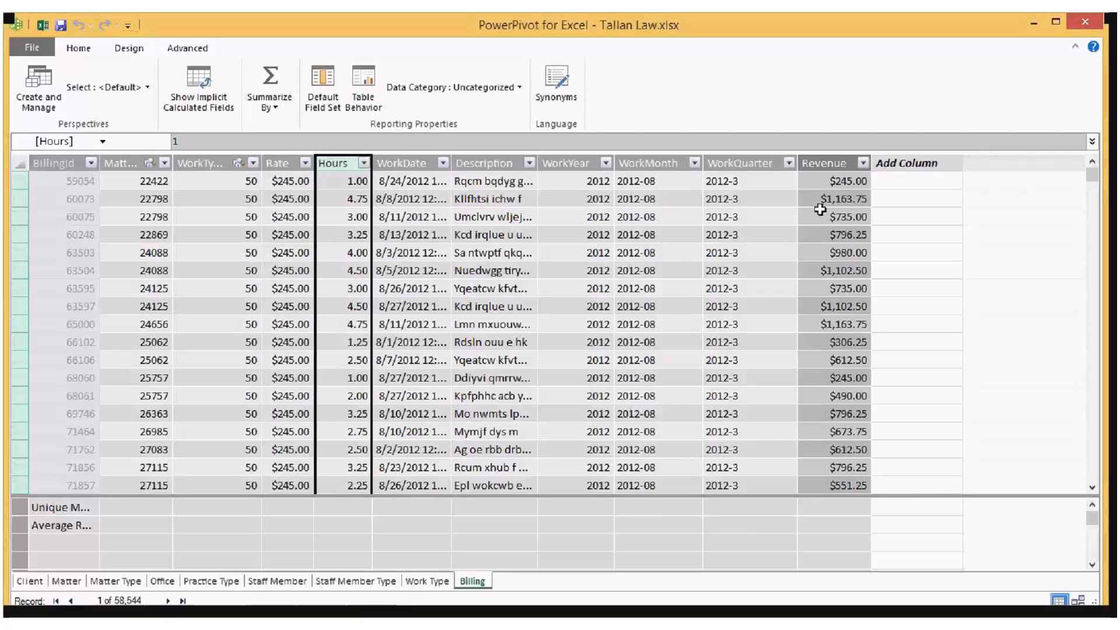
click(835, 156)
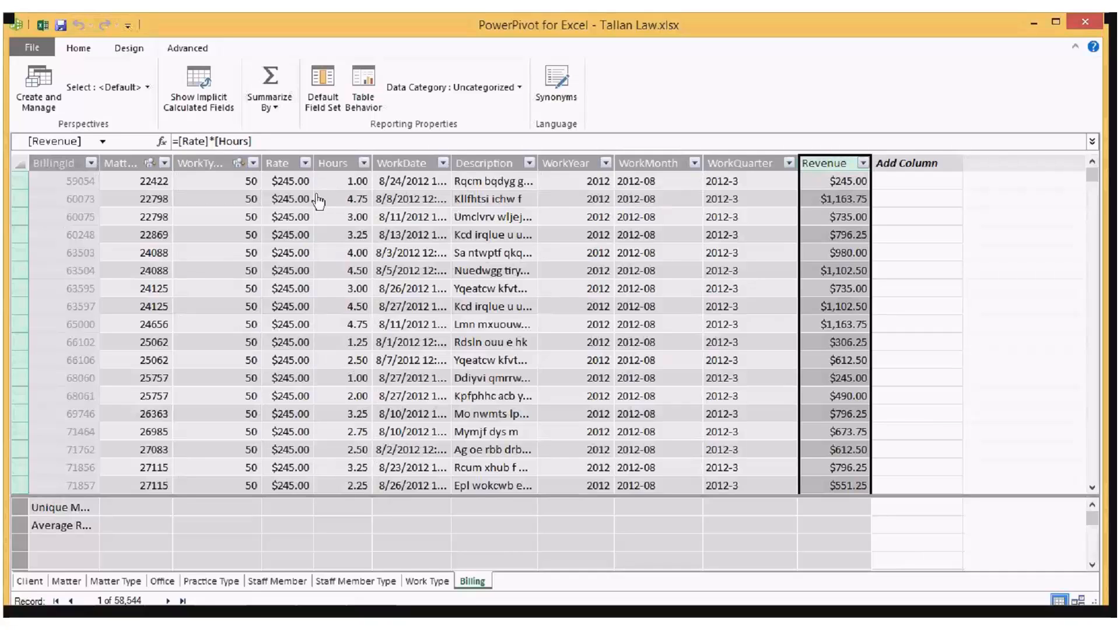
click(906, 157)
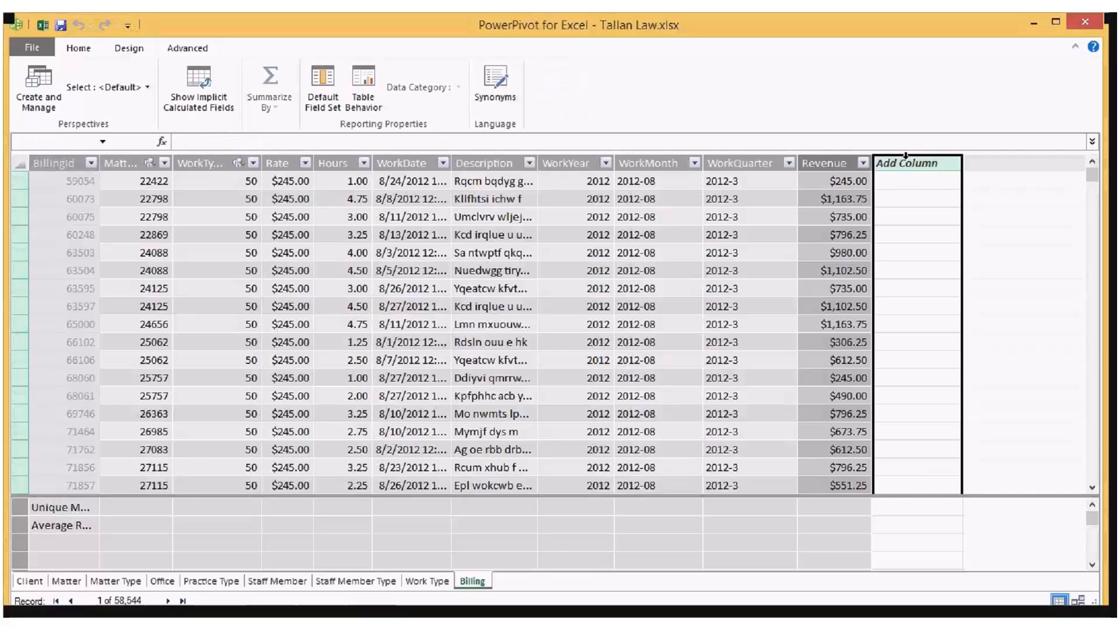
click(855, 143)
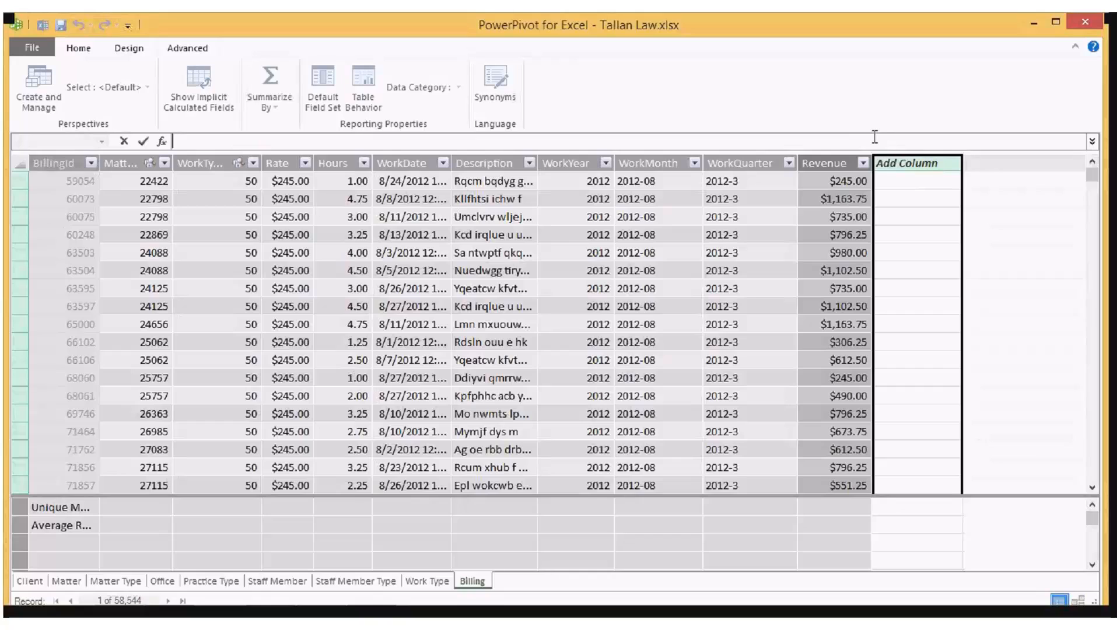
text(=)
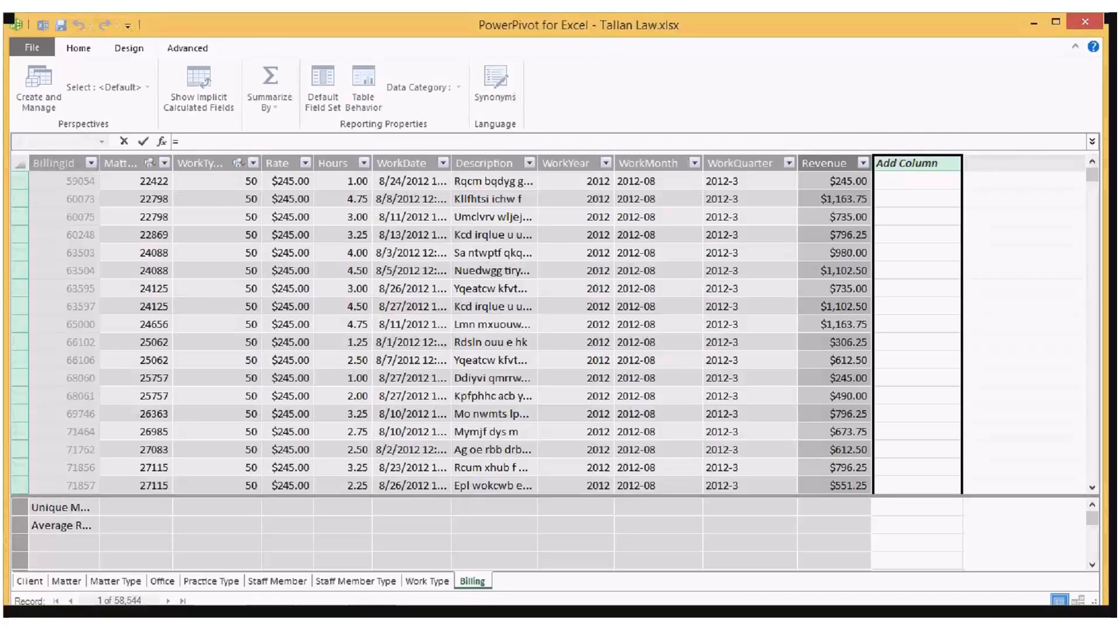
text([)
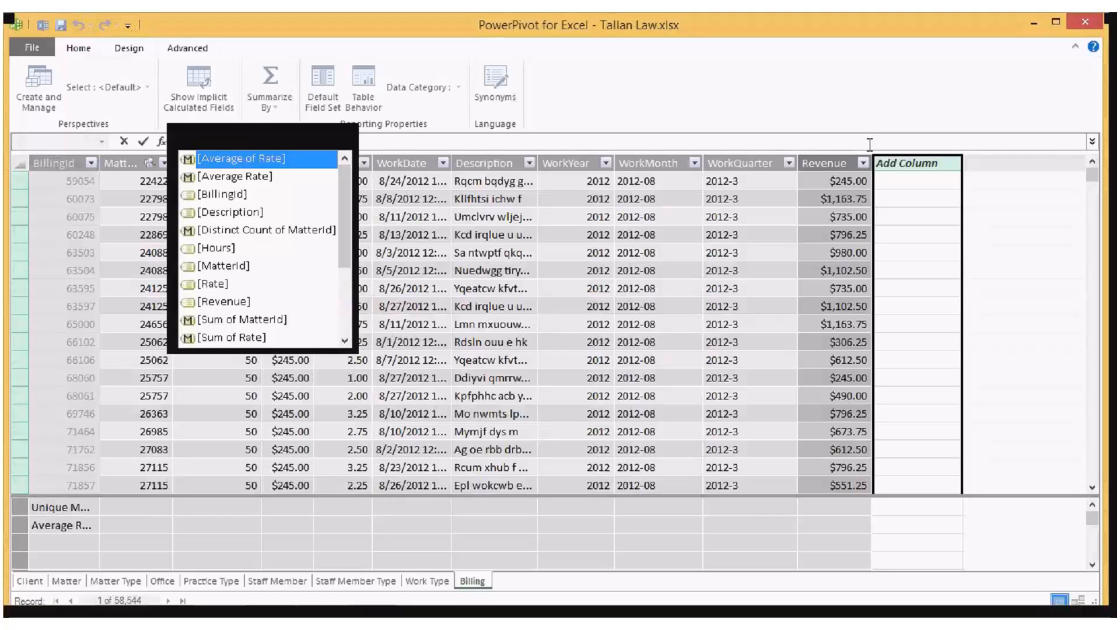
key(Down)
key(Down)
key(Down)
key(Down)
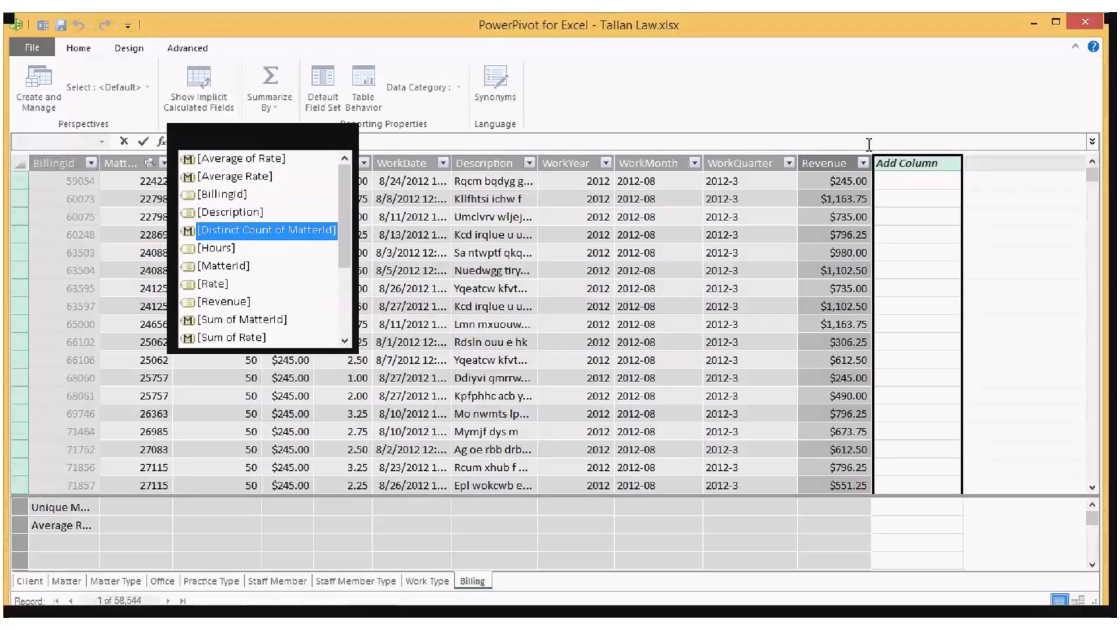
key(Down)
key(Tab)
text(*)
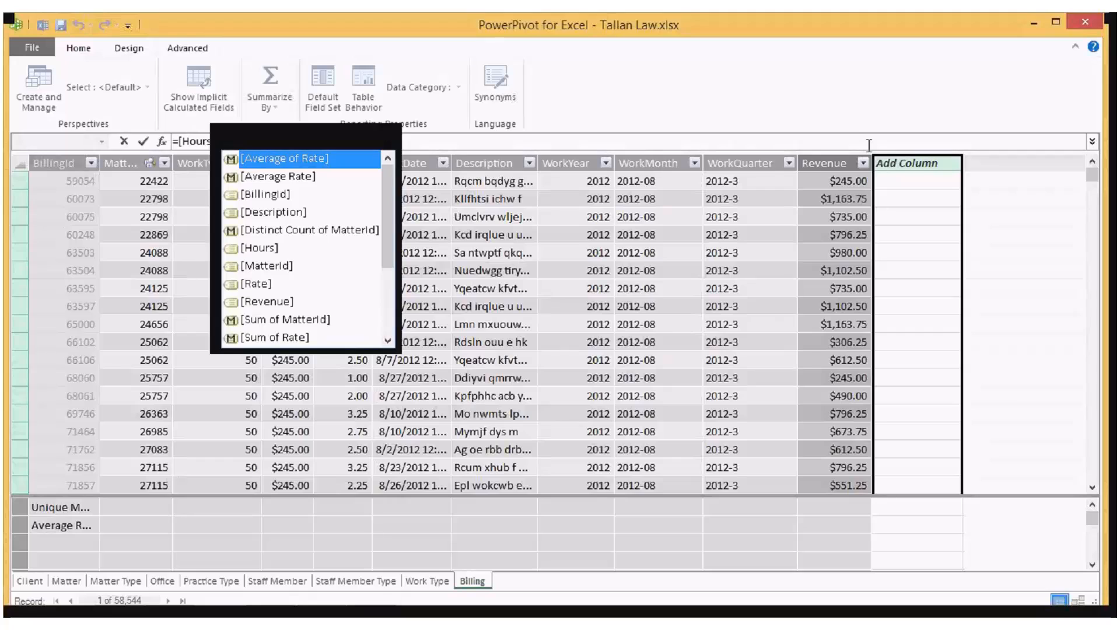
text(R)
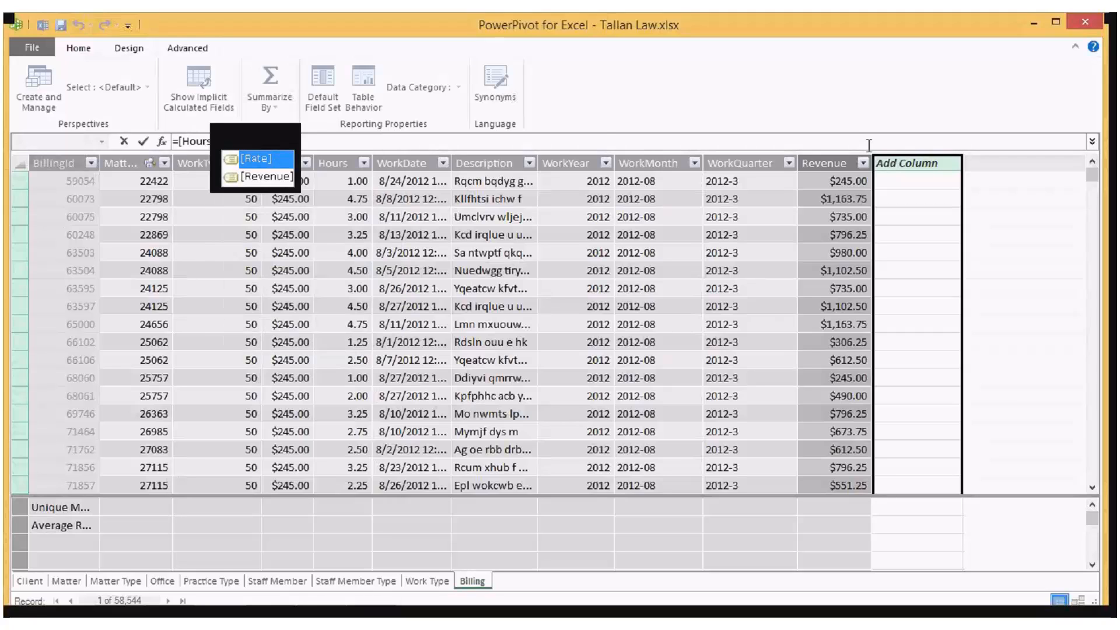
key(Tab)
key(Return)
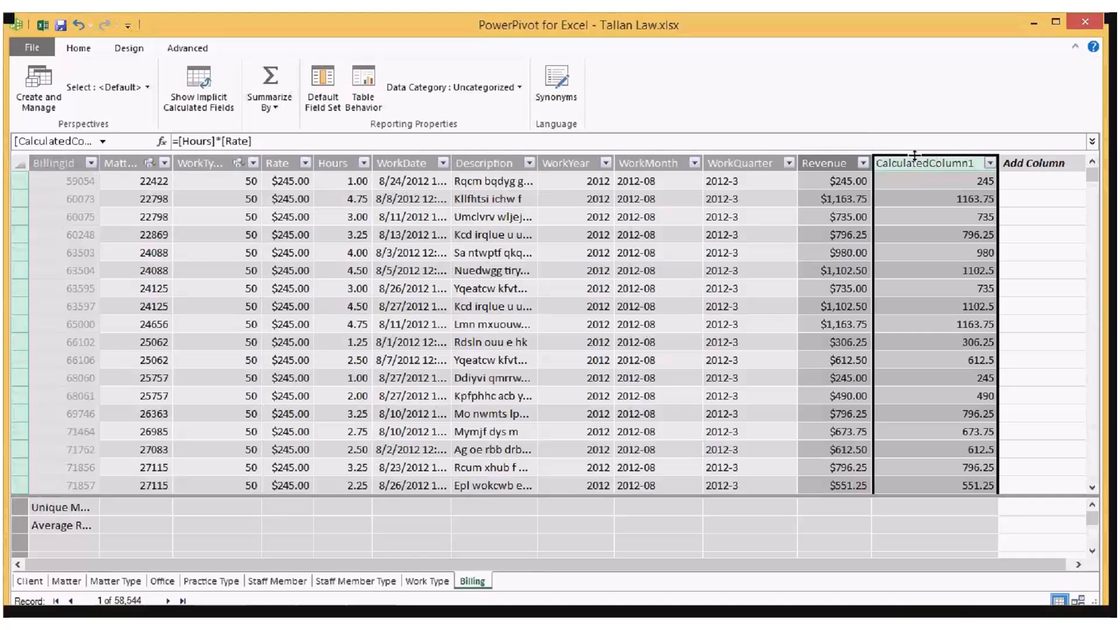
Step: Rename the new calculated column in the Billing table as Rev2
double_click(914, 158)
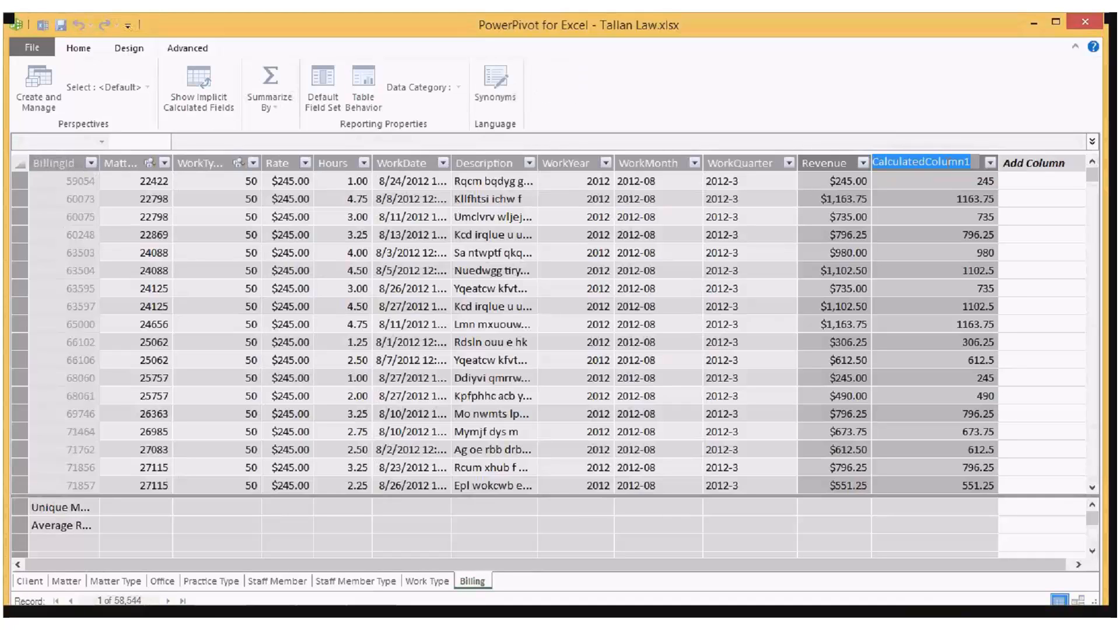
text(Rev2)
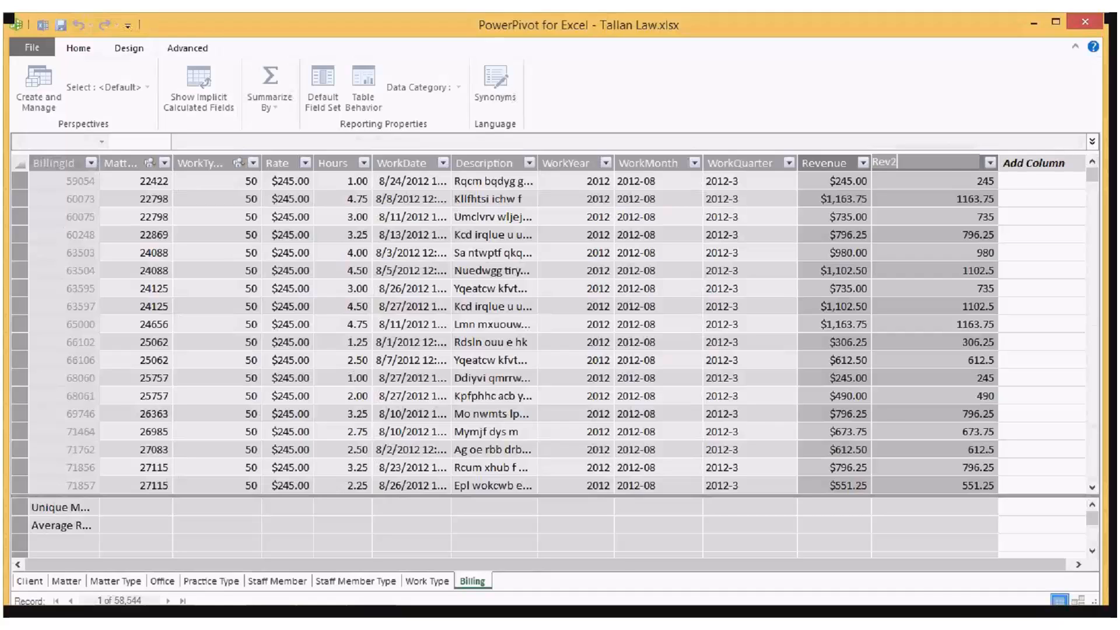
key(Return)
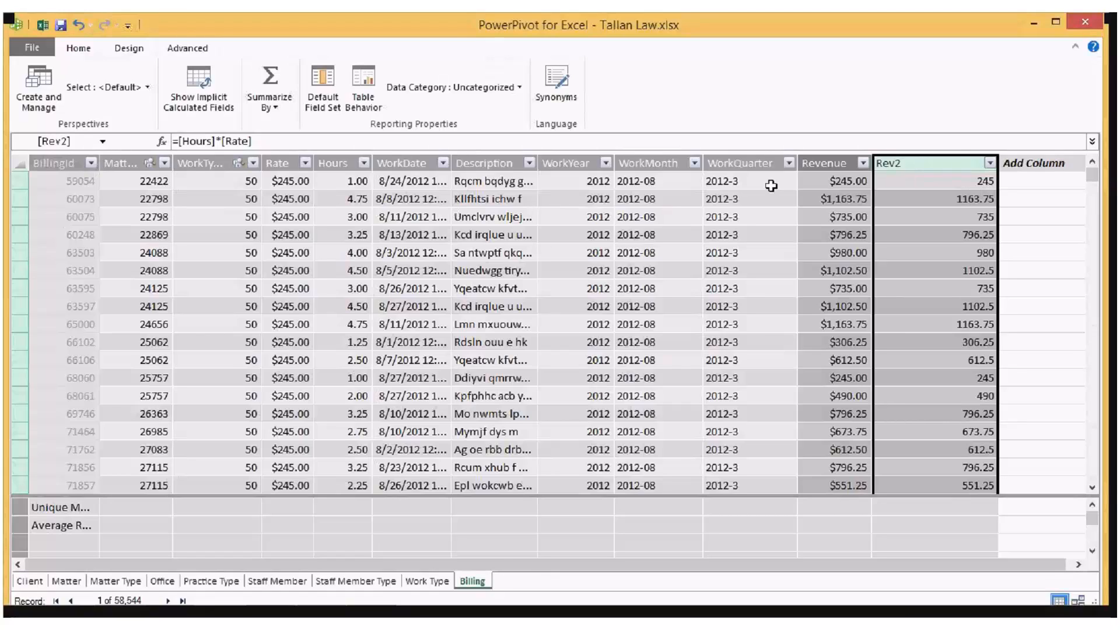
Step: Set the data type of the Rev2 column to Currency
click(136, 50)
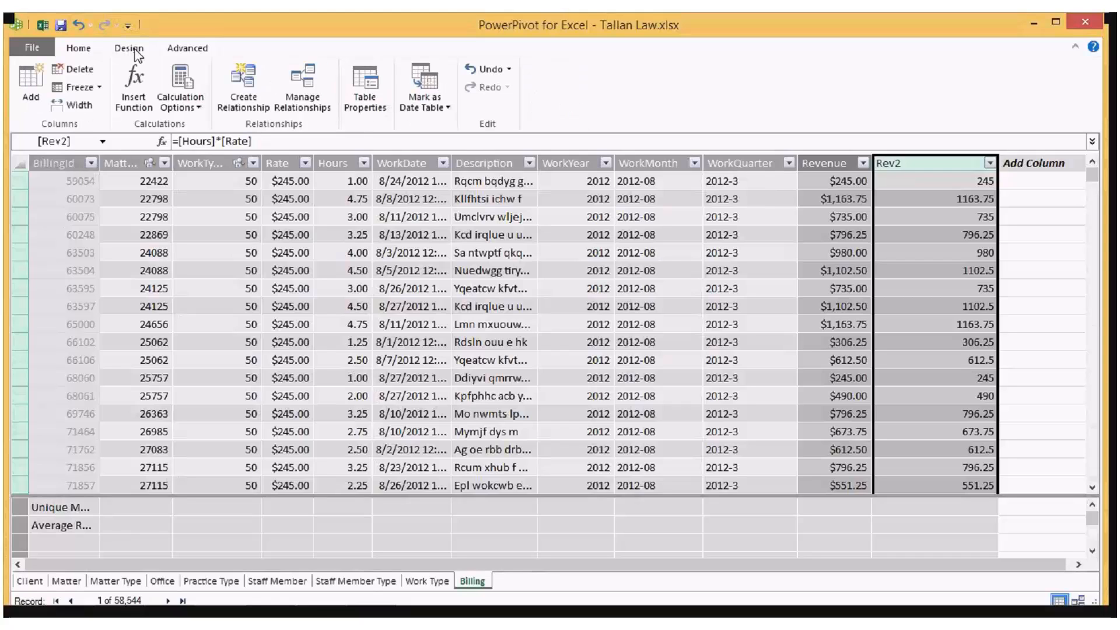
click(85, 52)
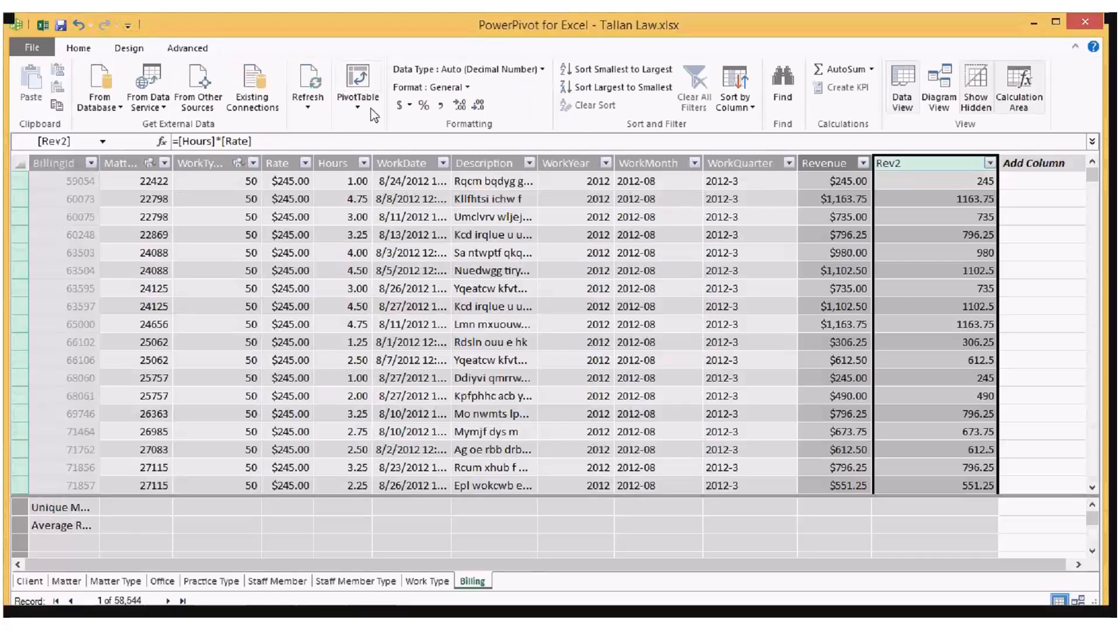
click(499, 70)
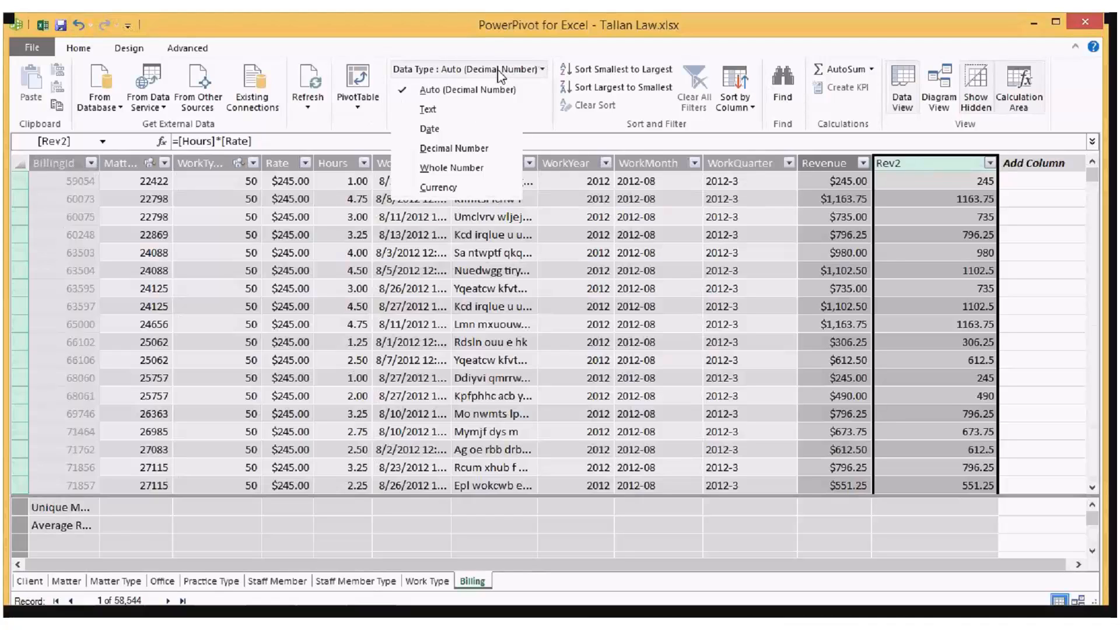
click(438, 188)
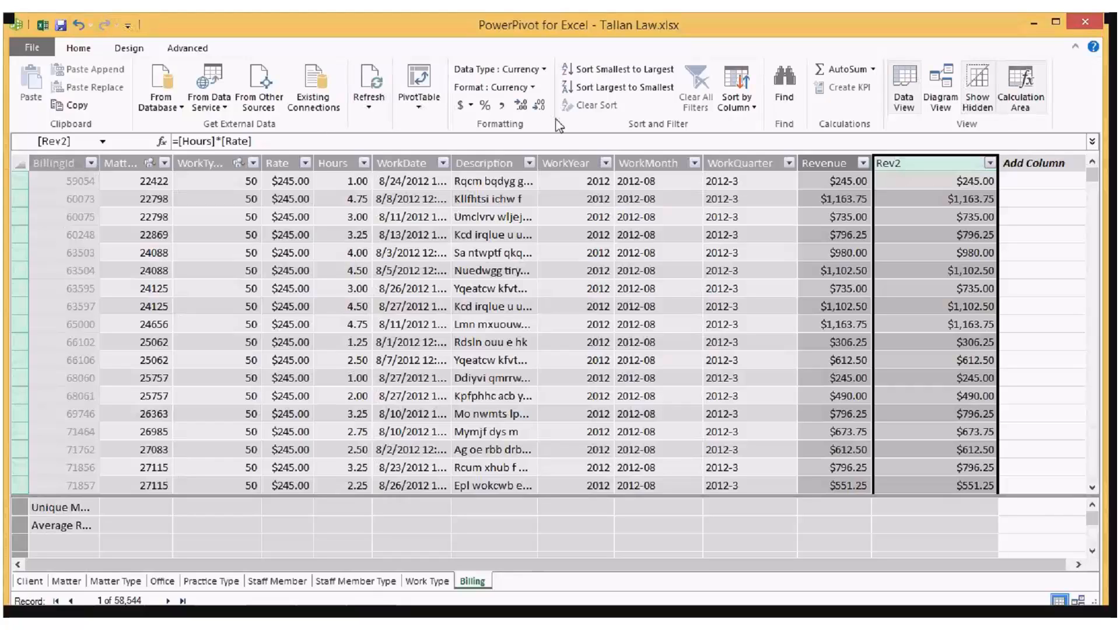
Step: Check the Hours and WorkDate columns' data types and formats, and return to the Rev2 column's formula
click(129, 50)
click(79, 53)
click(341, 153)
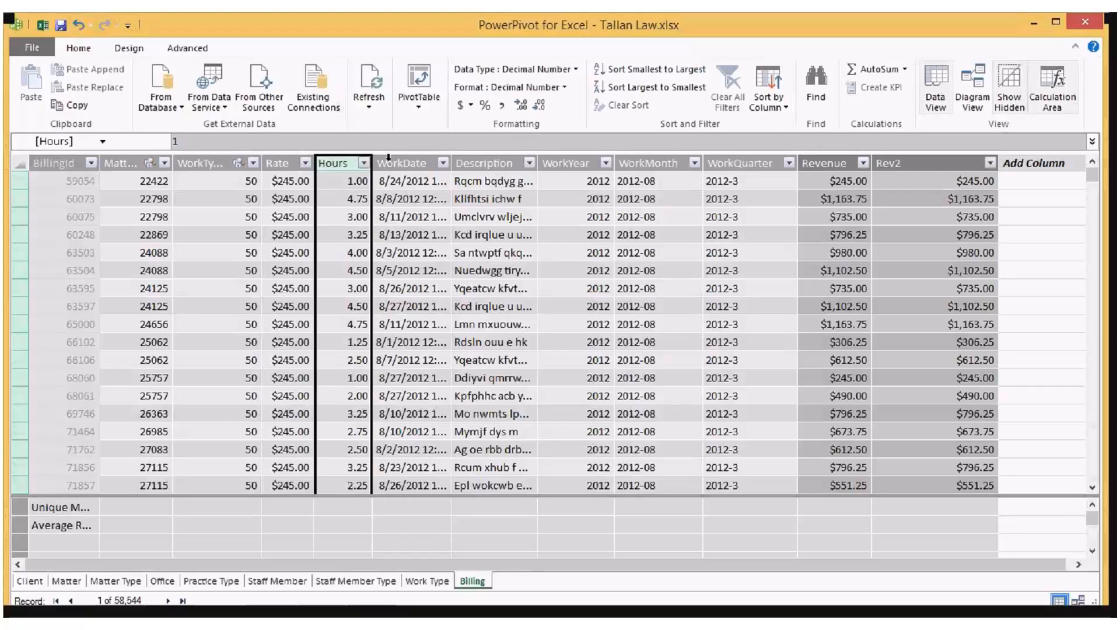
click(397, 153)
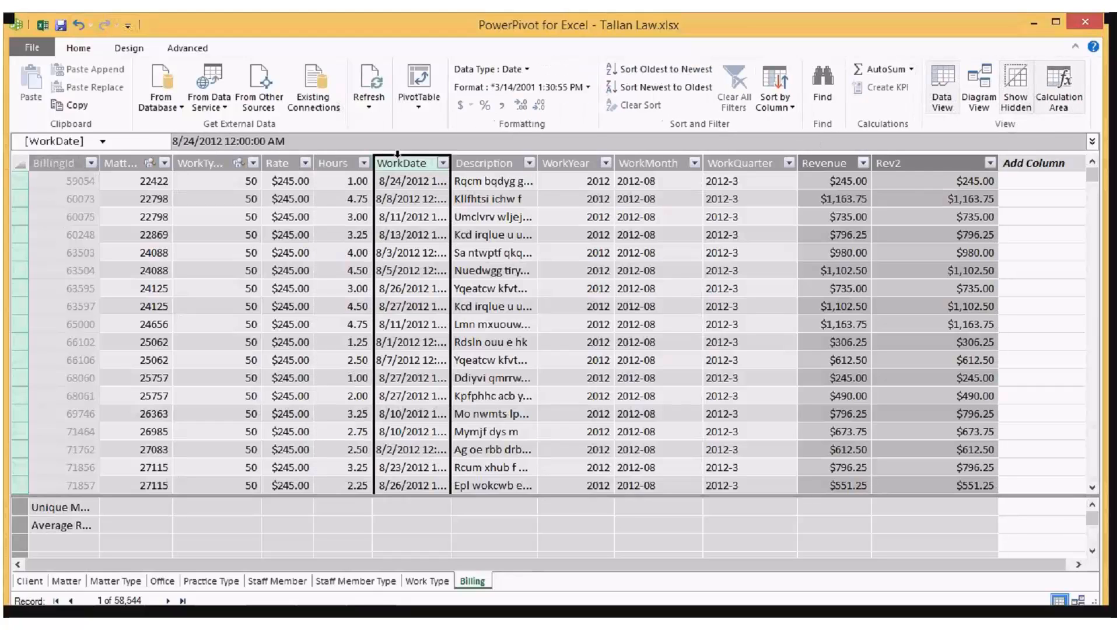
click(335, 159)
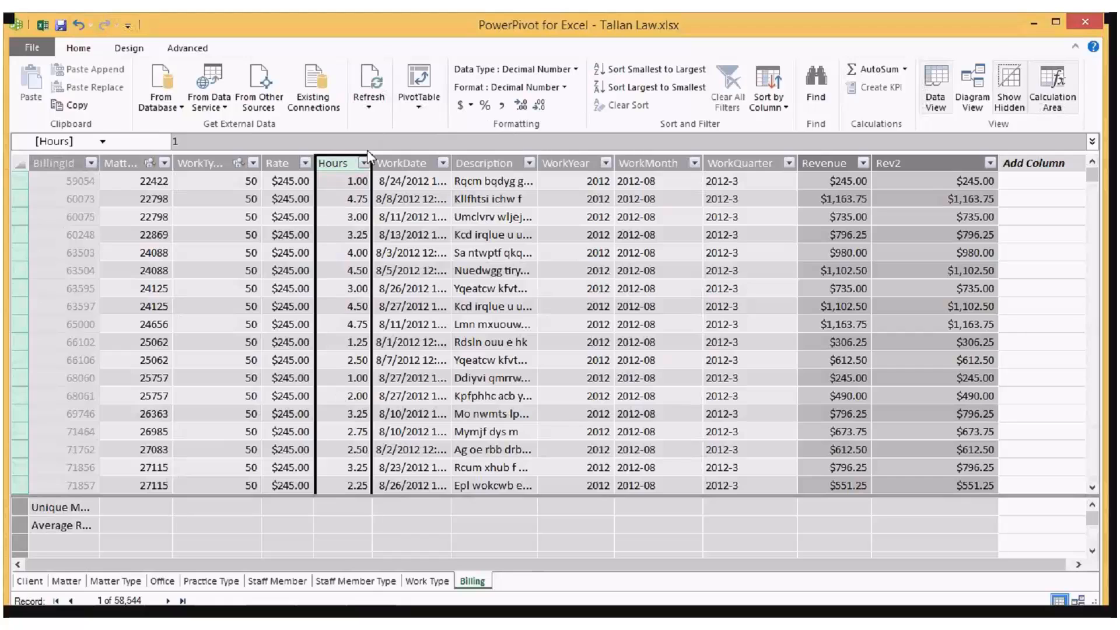
click(906, 158)
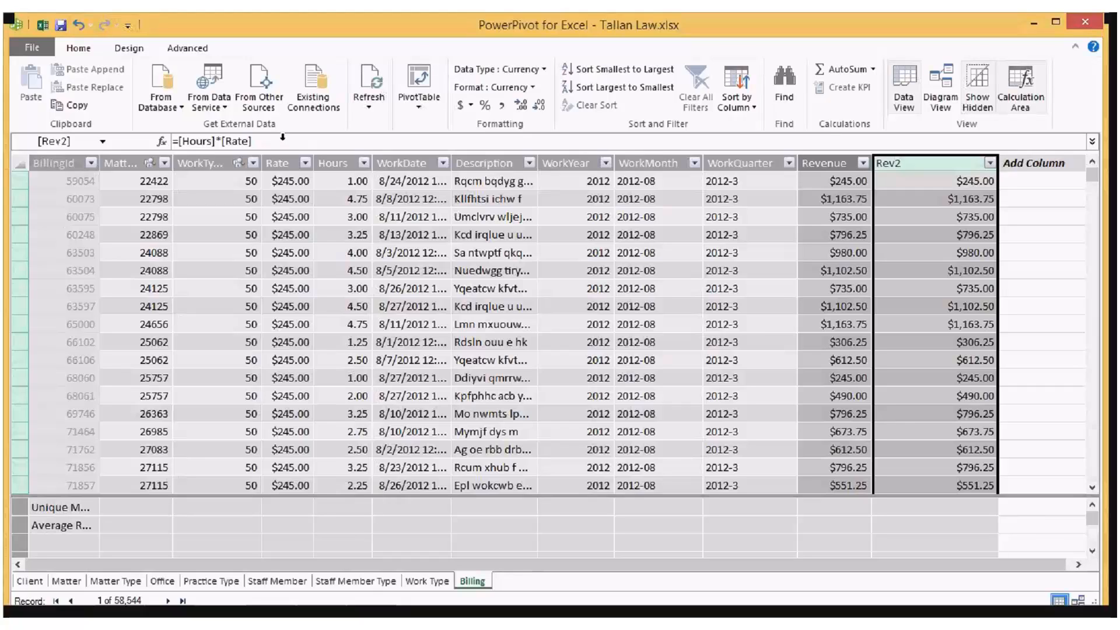
Step: Browse the Billing rows to compare Rev2 with Revenue, and check which refresh options are offered
scroll(449, 263, down, 10)
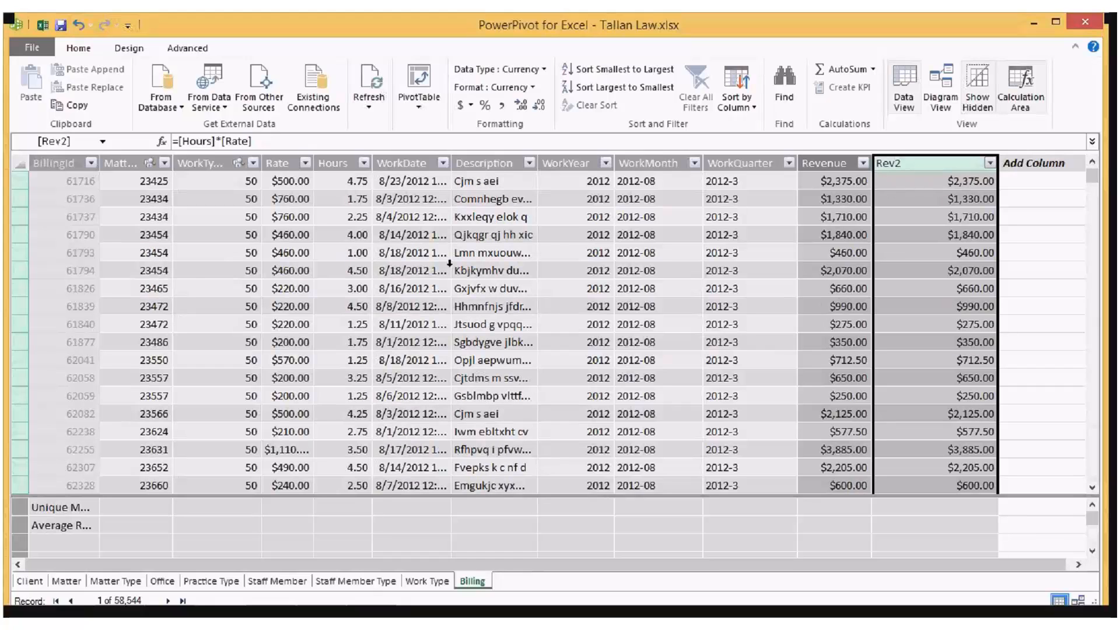
scroll(449, 263, up, 5)
scroll(445, 264, up, 4)
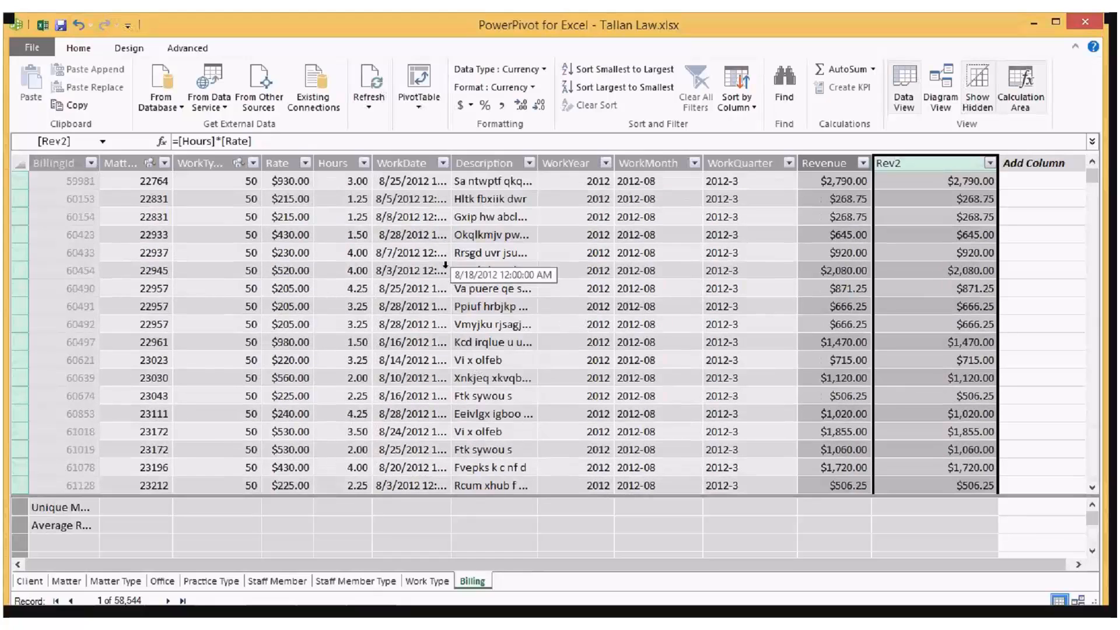
scroll(445, 265, up, 8)
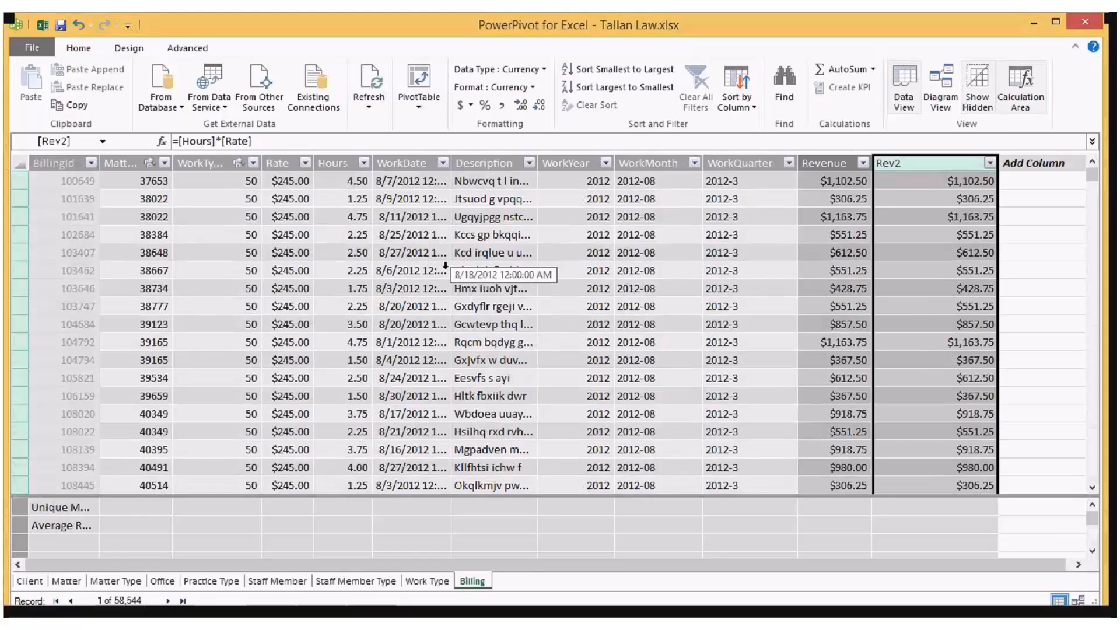
scroll(445, 265, up, 5)
click(369, 106)
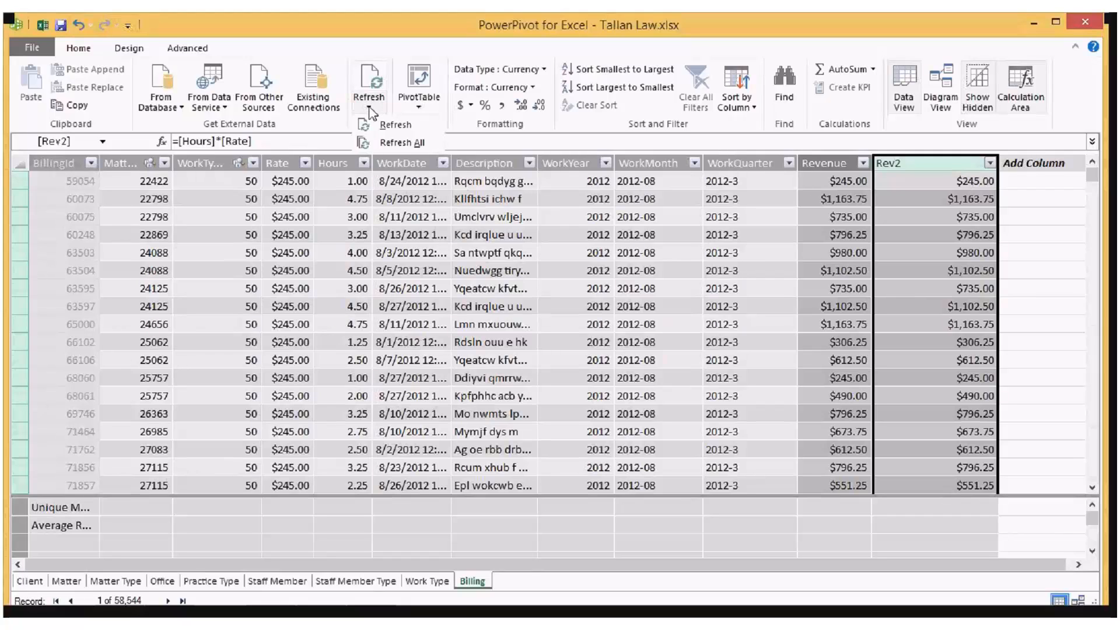
Step: Examine the Billing table's properties in the table preview and its SQL statement in the Query Editor, and leave without saving
scroll(369, 111, down, 1)
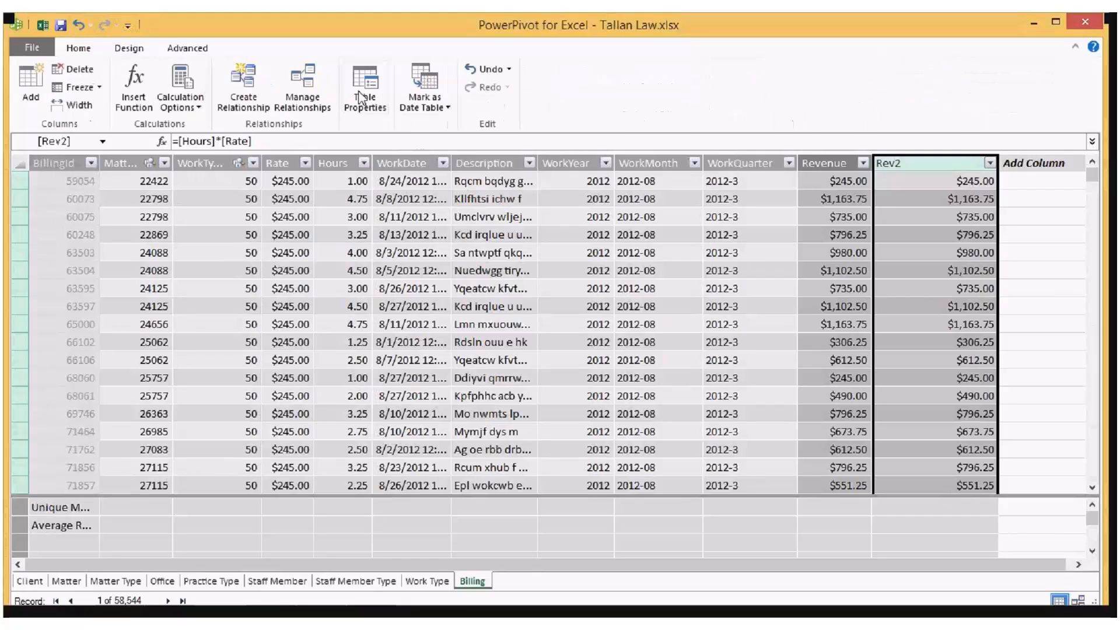
click(363, 94)
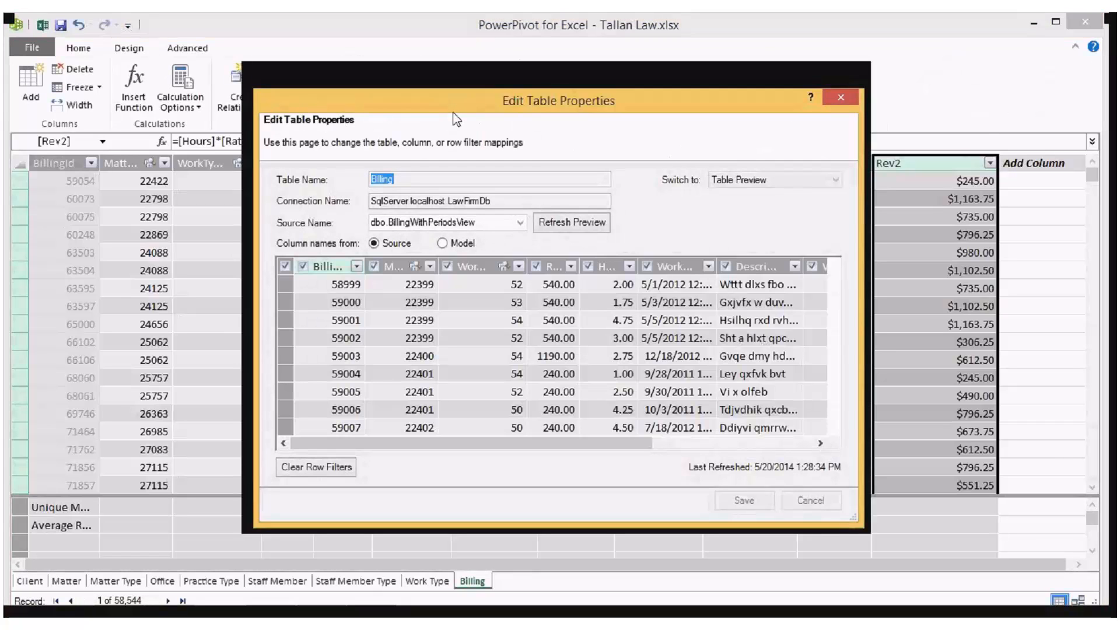
drag(452, 107, 393, 76)
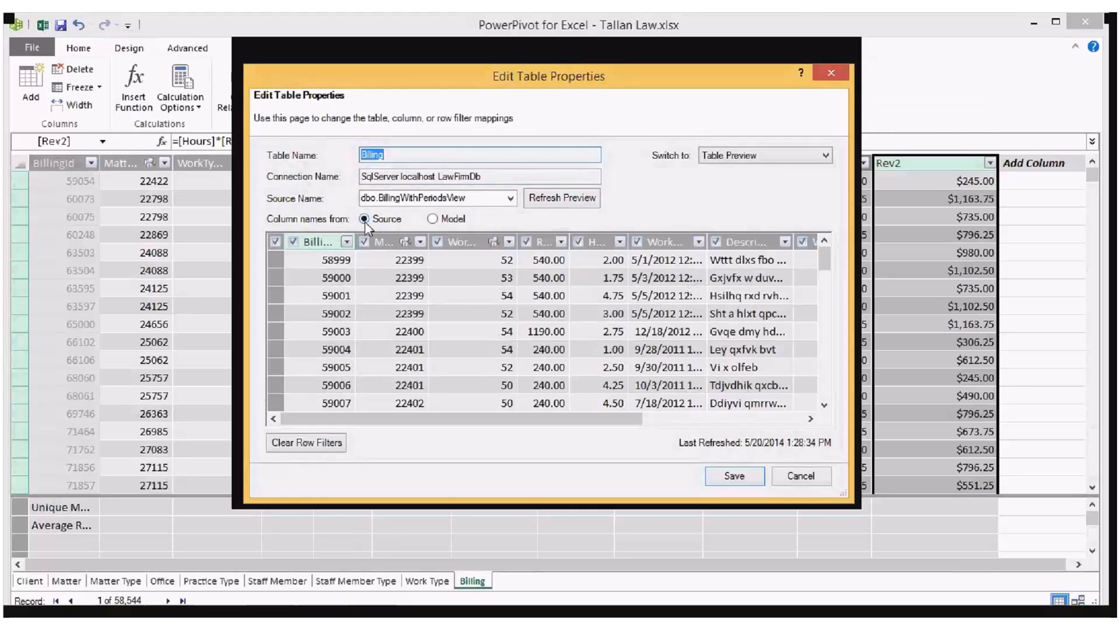
click(364, 241)
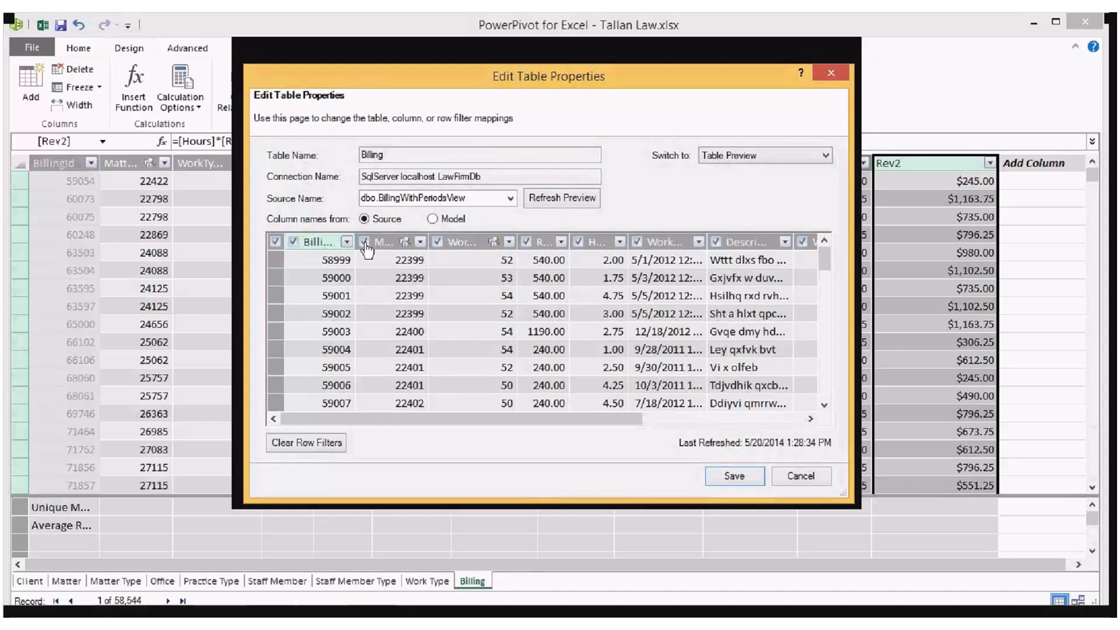
click(764, 155)
click(760, 187)
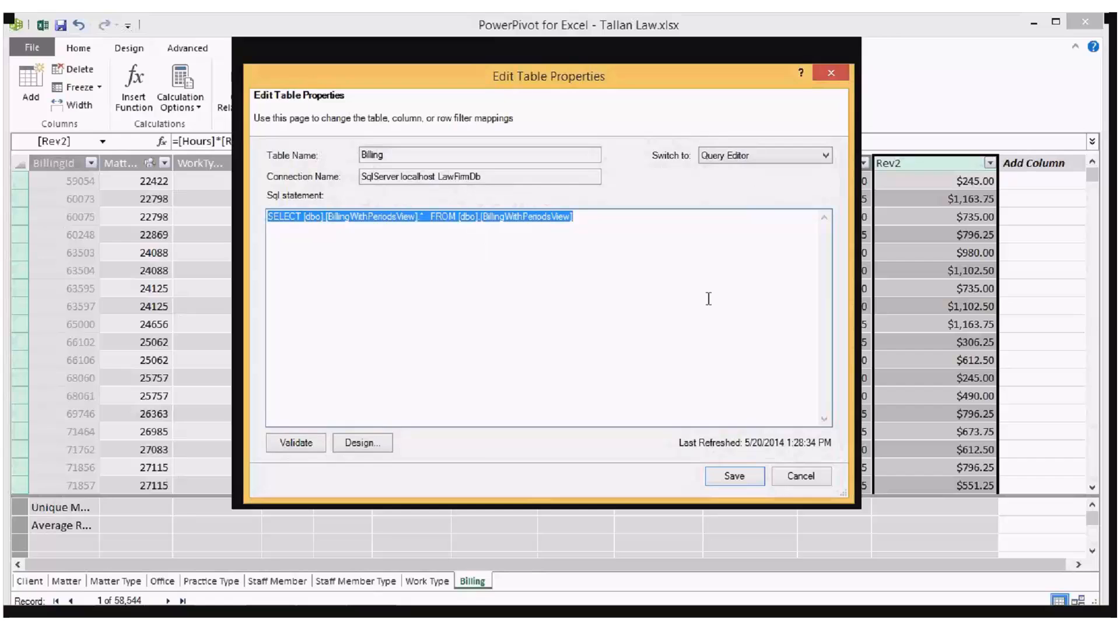
click(797, 477)
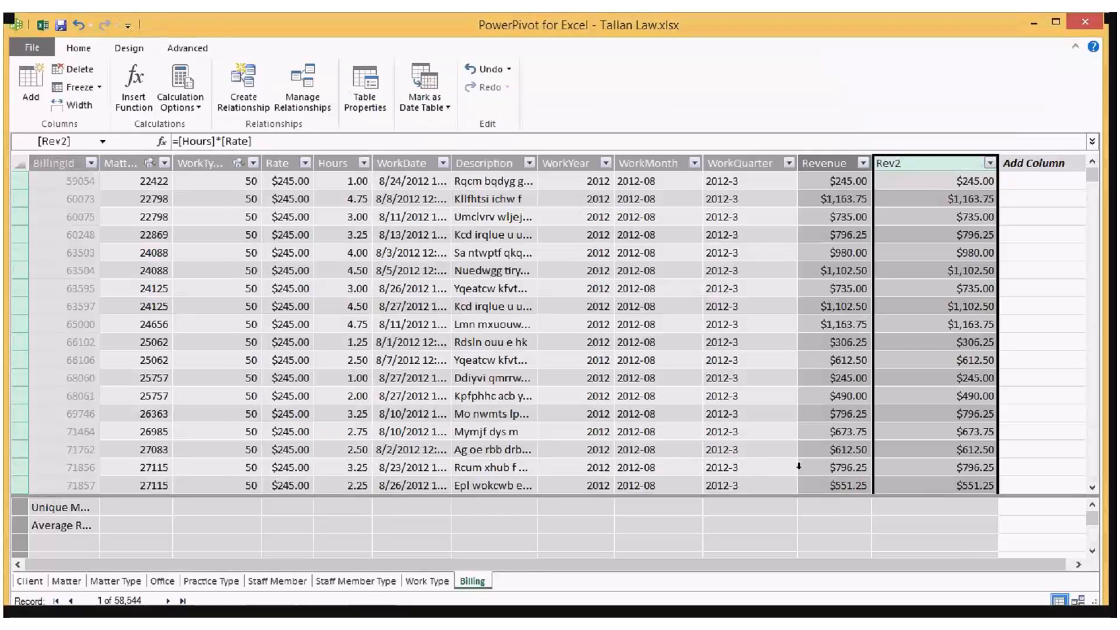
Step: Switch to the Tallan Law workbook in Excel and add a new worksheet after the Pivot sheet
click(88, 51)
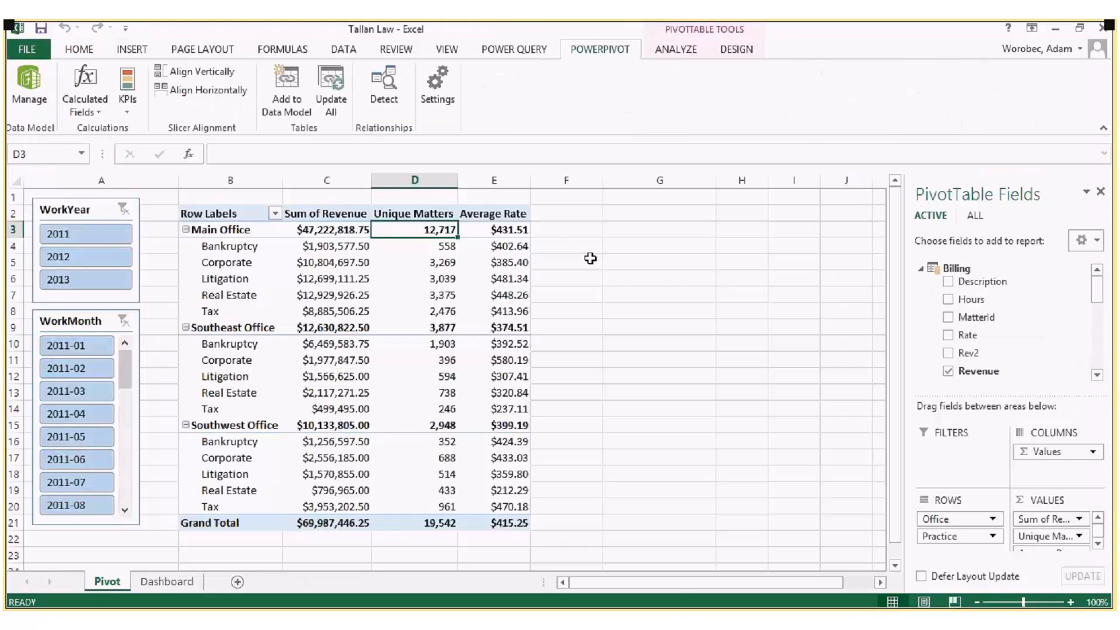
click(591, 259)
click(237, 582)
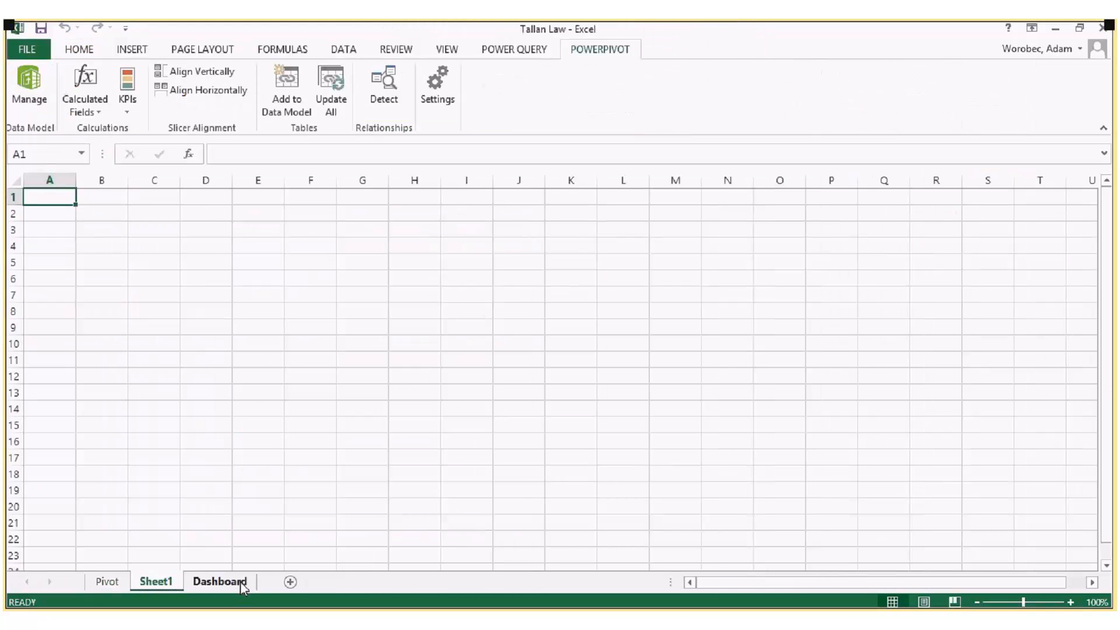
Step: Insert a PivotTable at cell B2 of Sheet1, using the tables in the workbook data model as its external source
click(95, 215)
click(131, 49)
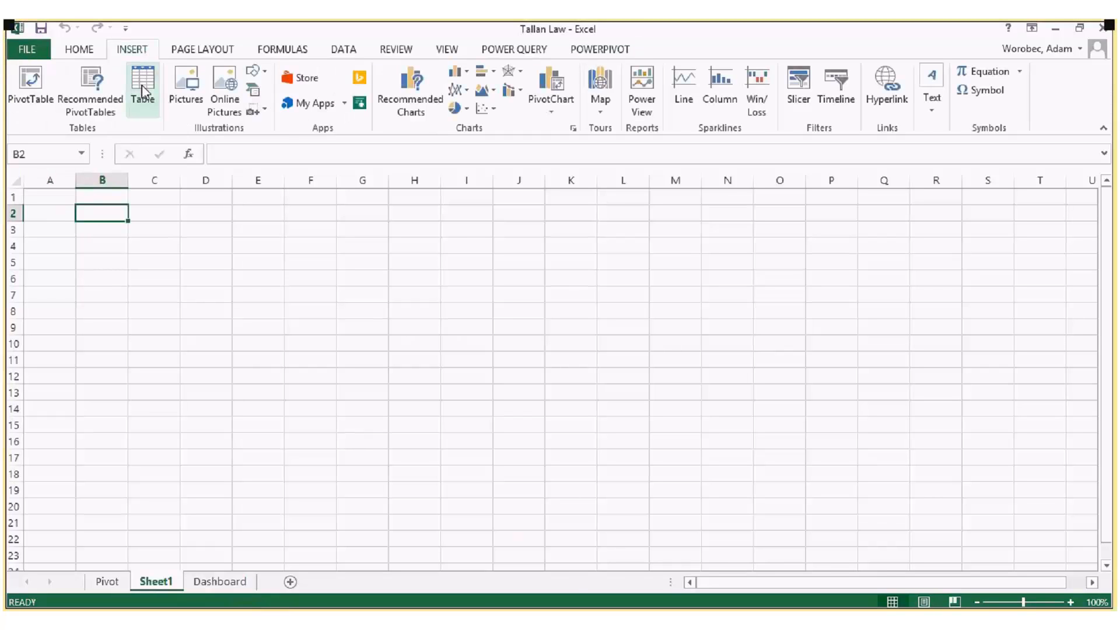
click(42, 102)
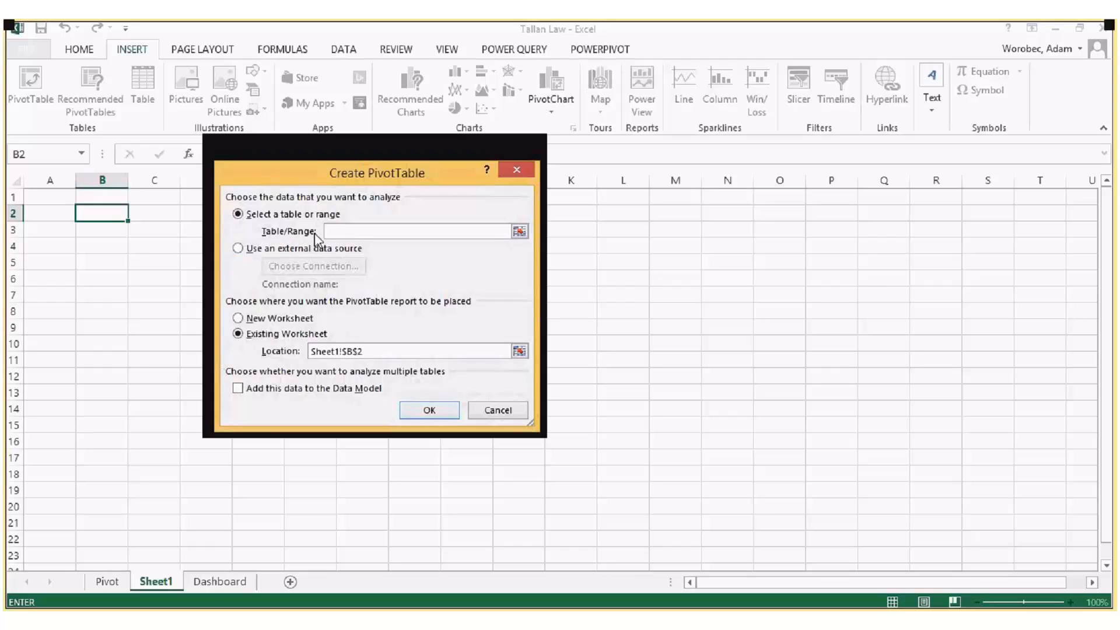
click(249, 250)
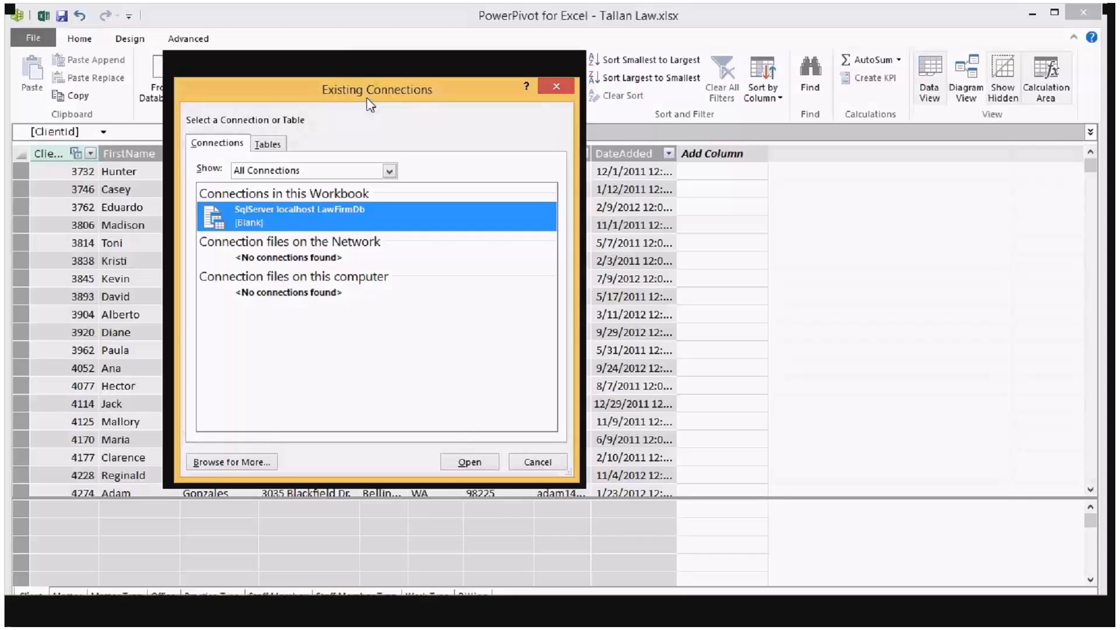
drag(368, 105, 382, 109)
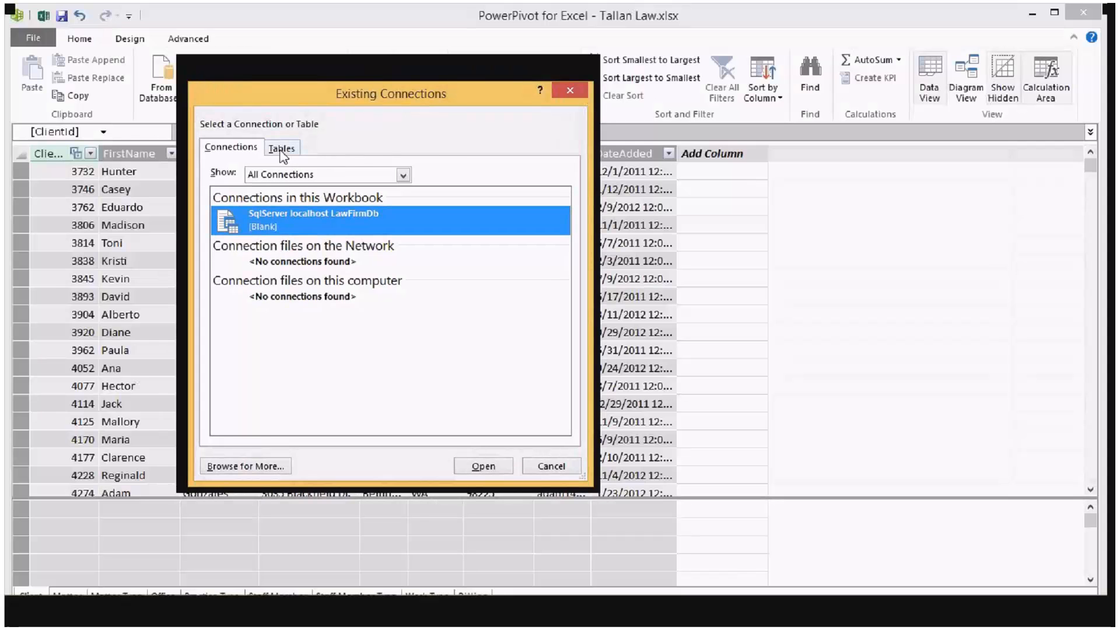
click(282, 150)
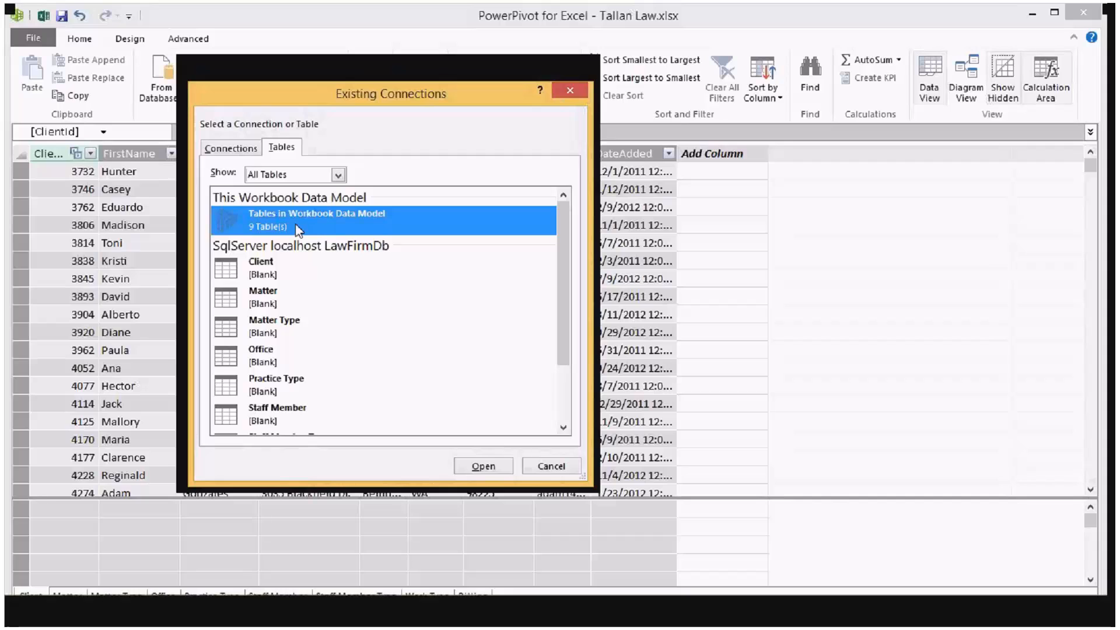
click(484, 468)
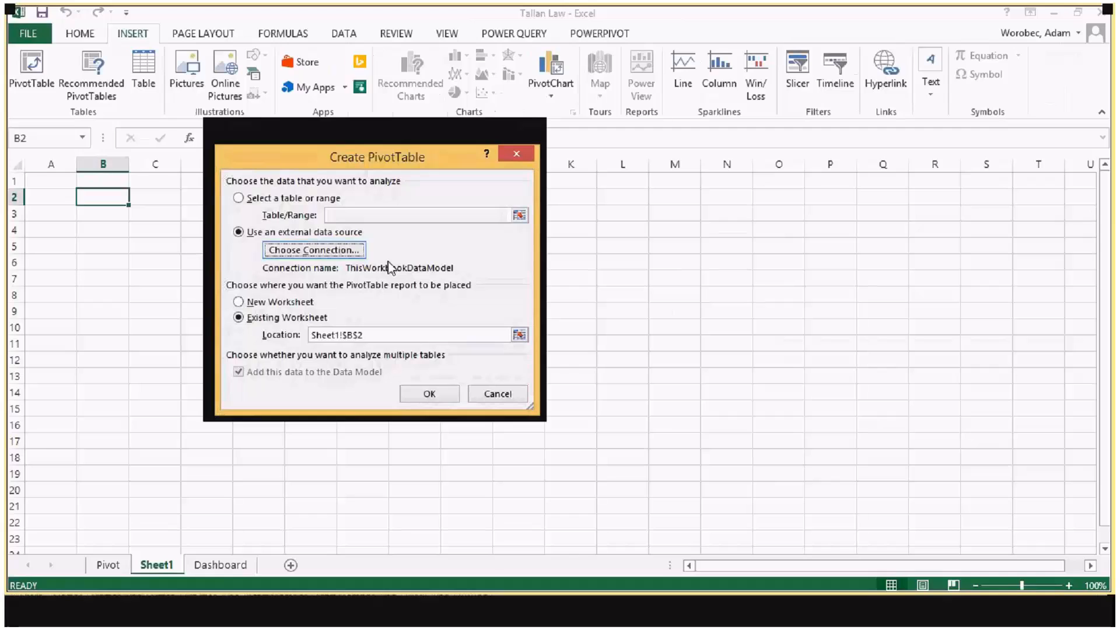
click(419, 396)
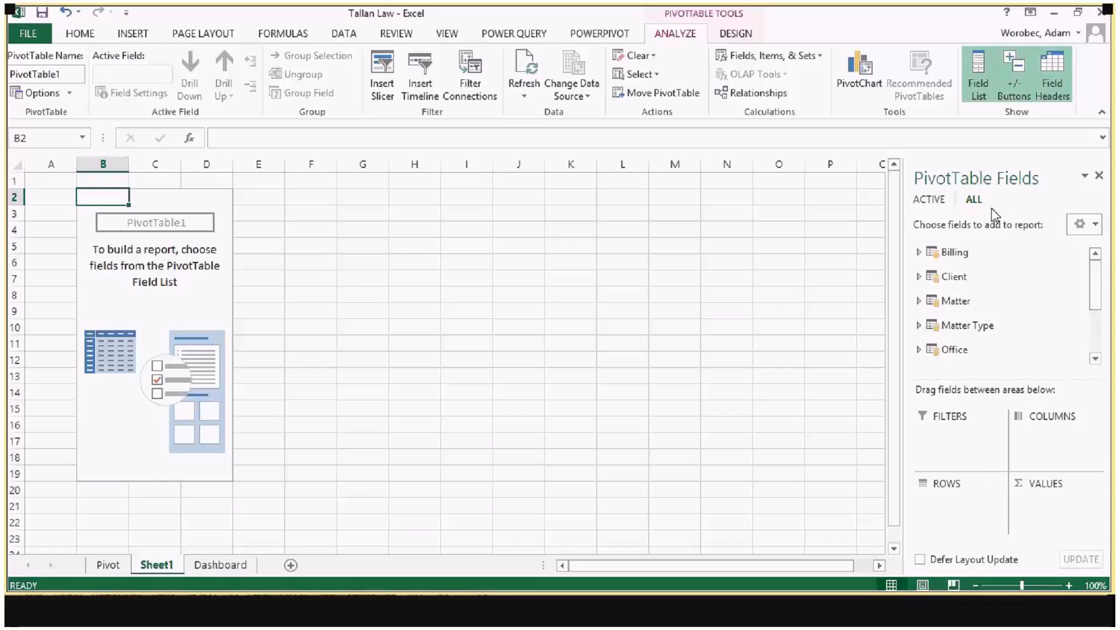
Step: Add the Billing table's Rev2 field to the PivotTable as a summed value
click(920, 252)
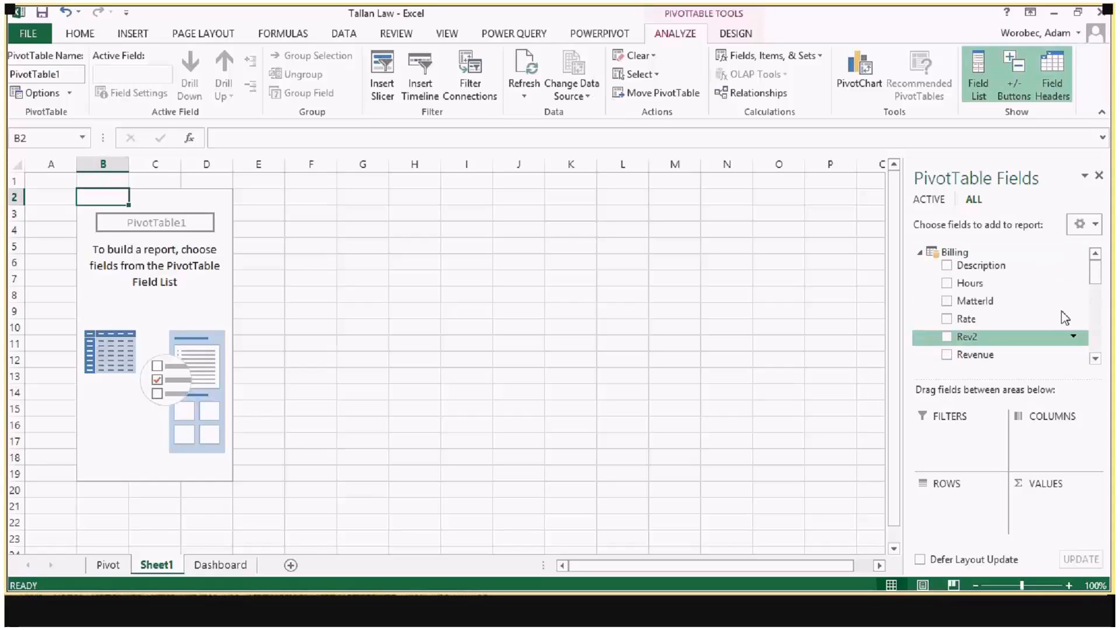
drag(1097, 275, 1098, 281)
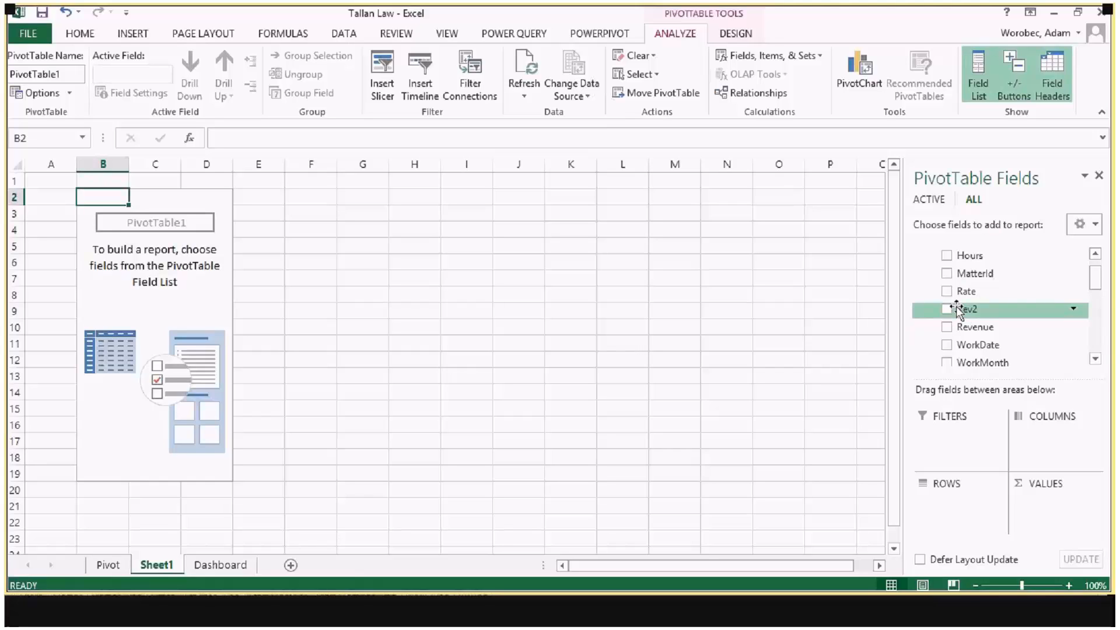
click(973, 310)
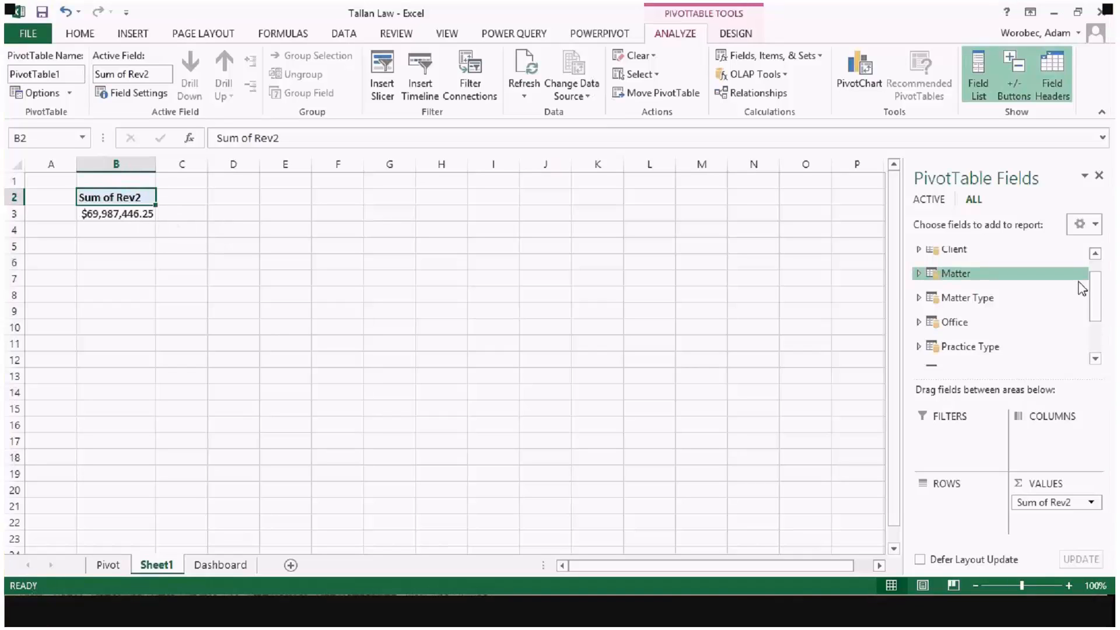
Step: Break the PivotTable down in rows by Office from the Office table and, beneath it, Practice from the Practice Type table
scroll(1082, 289, up, 1)
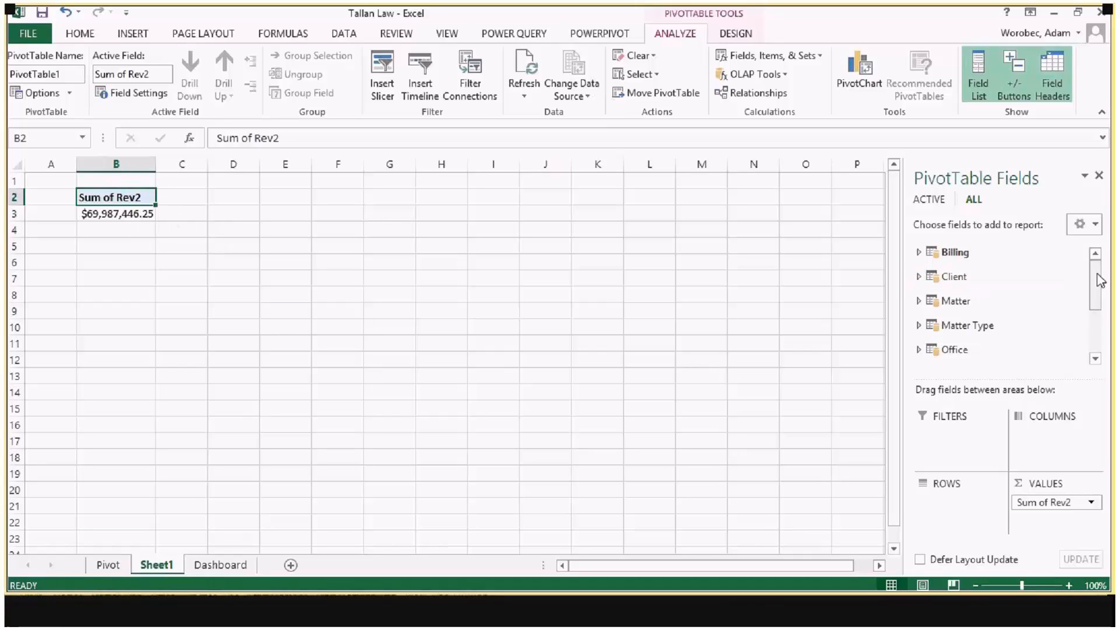
drag(1100, 280, 1094, 310)
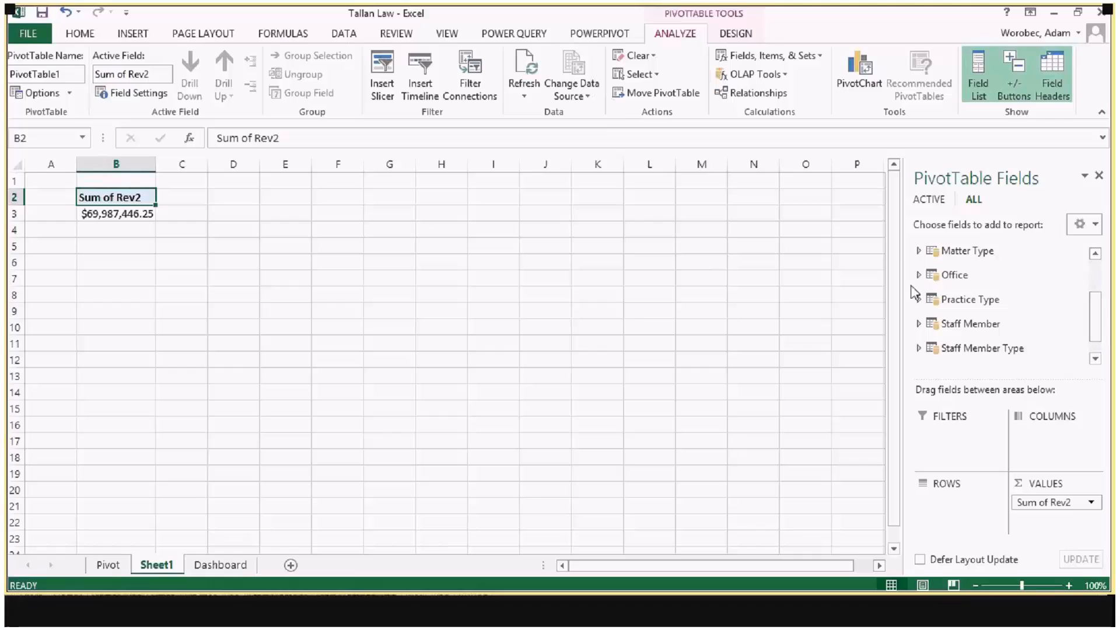
click(920, 275)
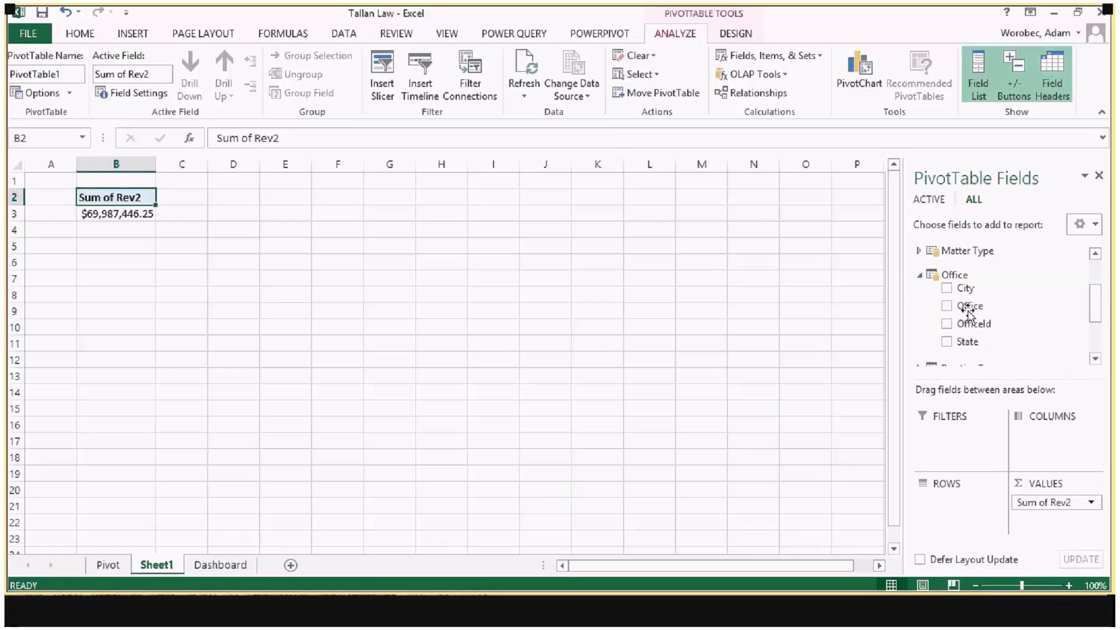
drag(969, 306, 965, 508)
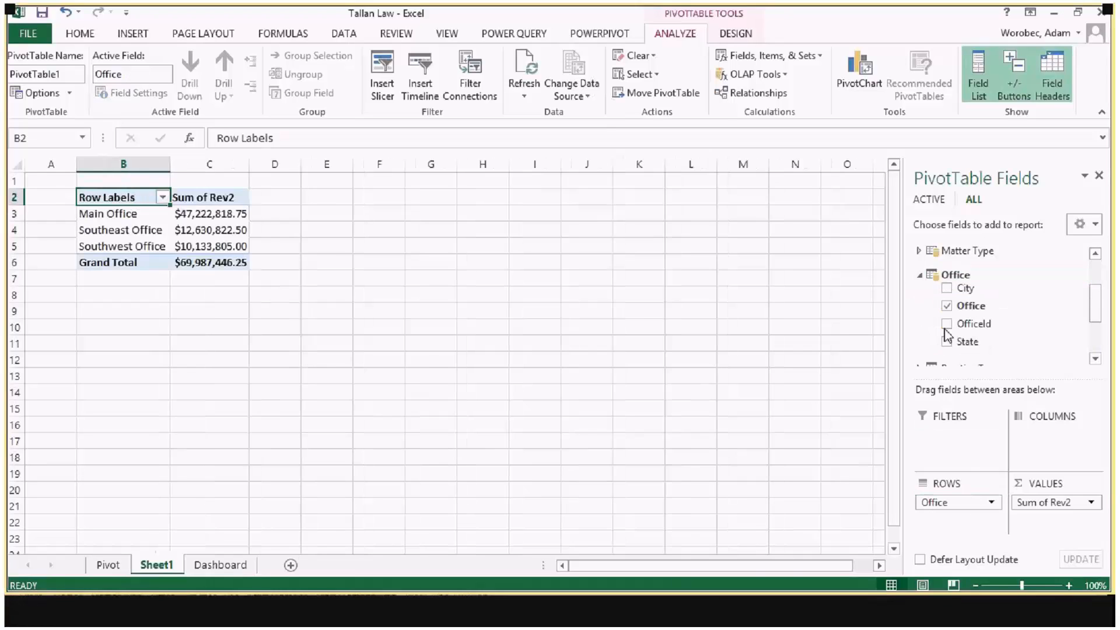
click(920, 275)
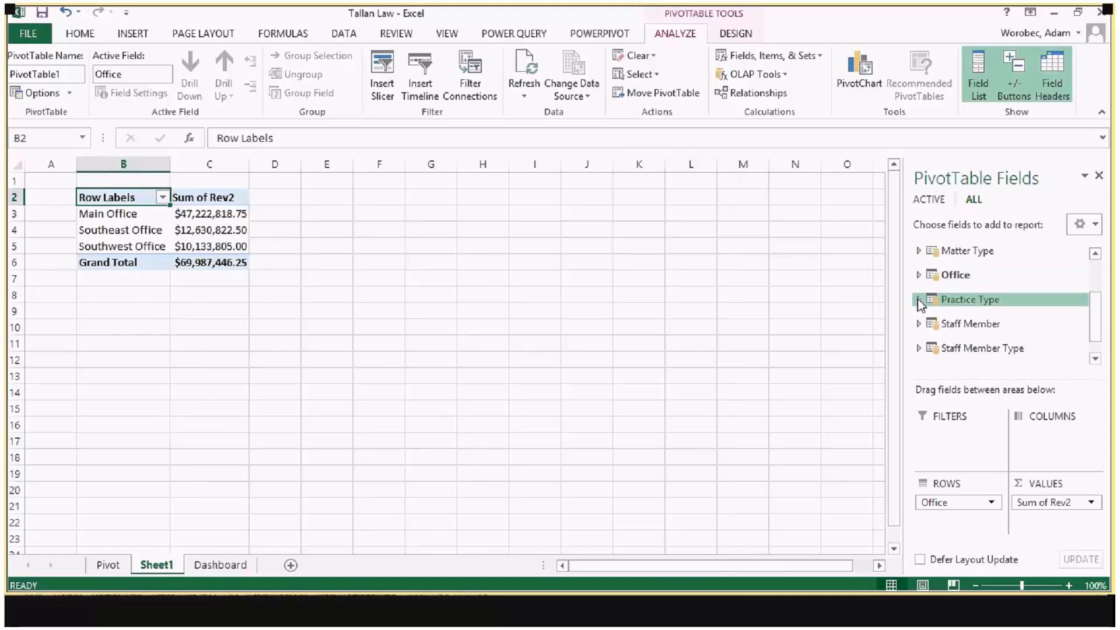
click(920, 304)
drag(971, 313, 949, 517)
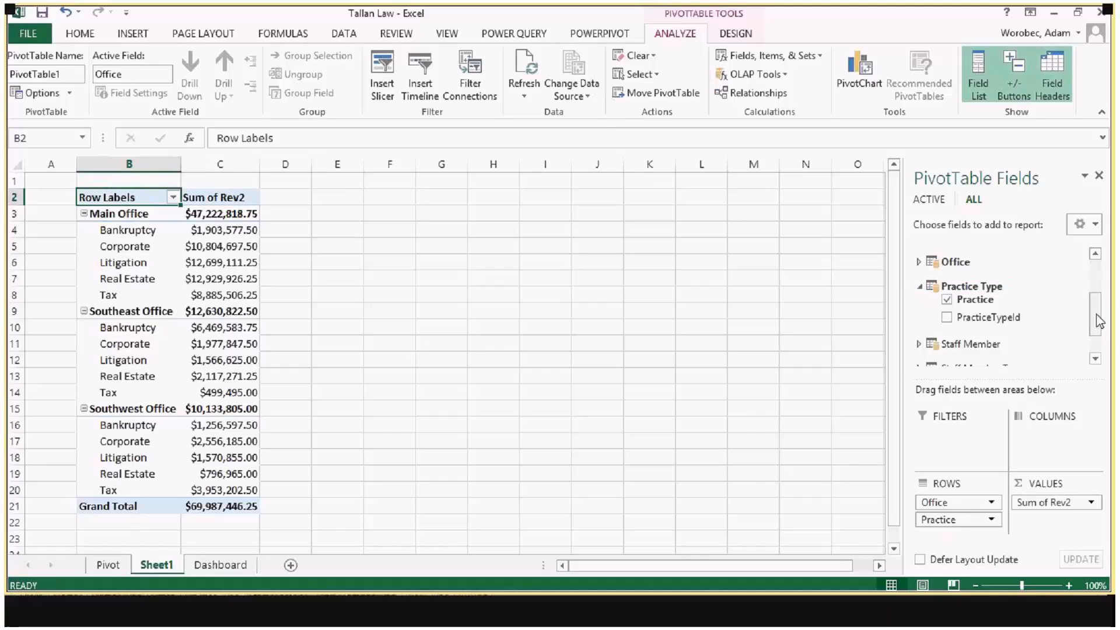
Step: Review the Billing table's fields in the field list and inspect the Main Office value in the PivotTable
scroll(979, 276, up, 3)
click(957, 252)
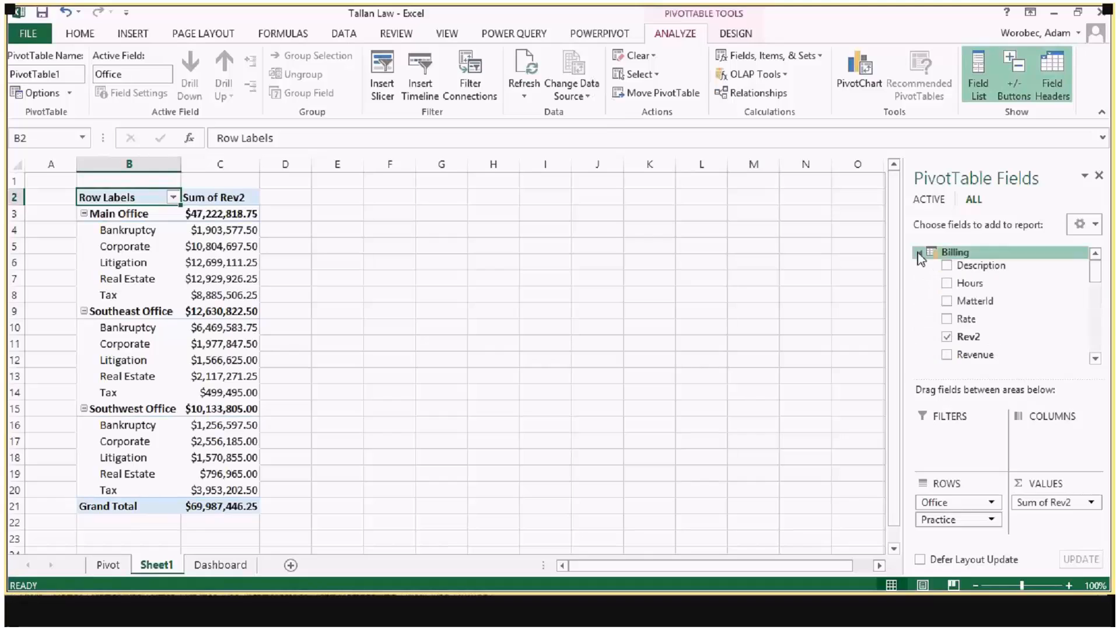
scroll(1095, 271, down, 1)
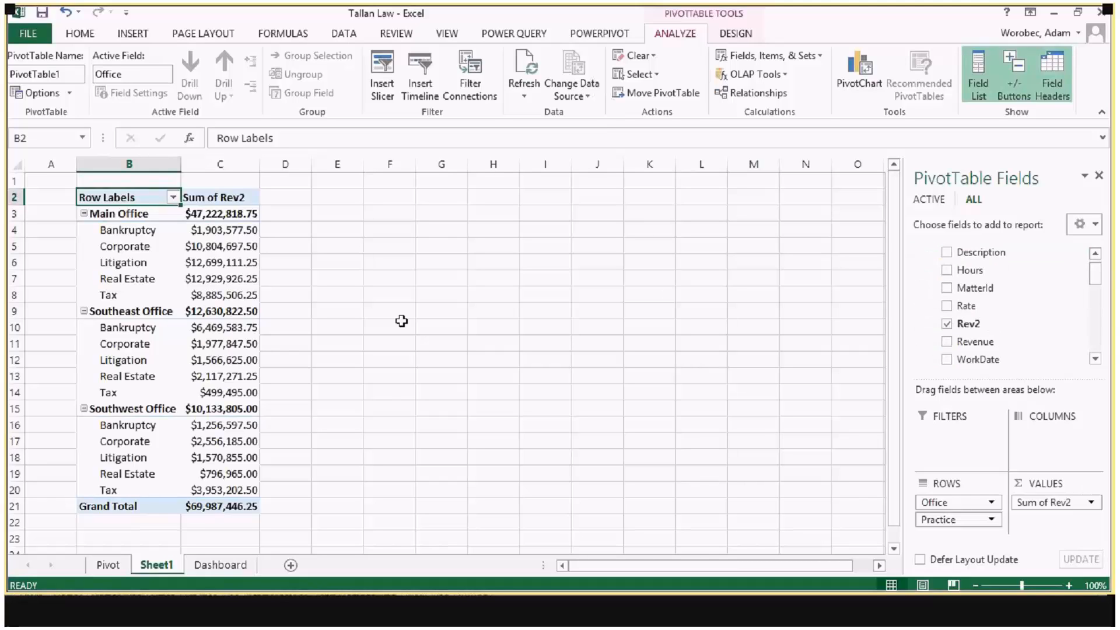
click(199, 212)
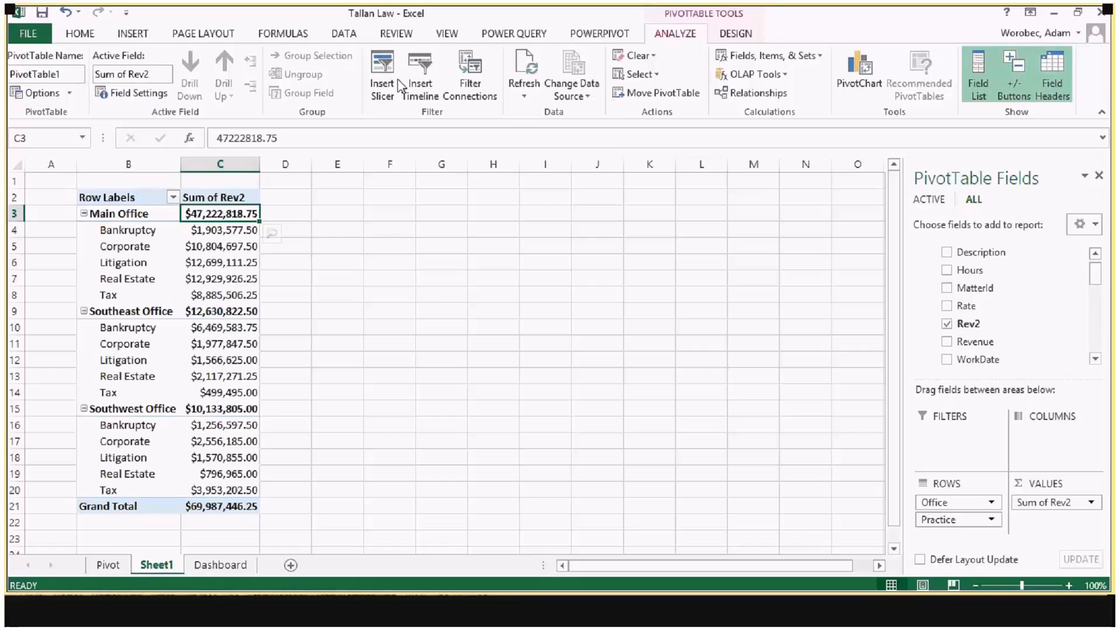
Step: Bring up the data model's calculated fields and open Unique Matters for editing
click(598, 36)
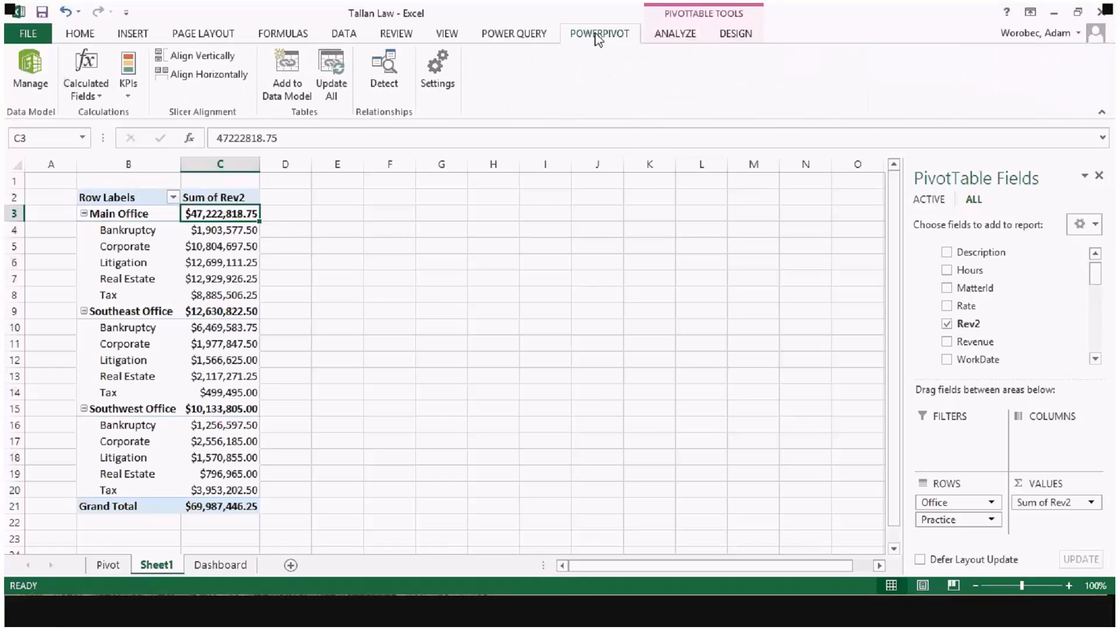
mouse_move(187, 214)
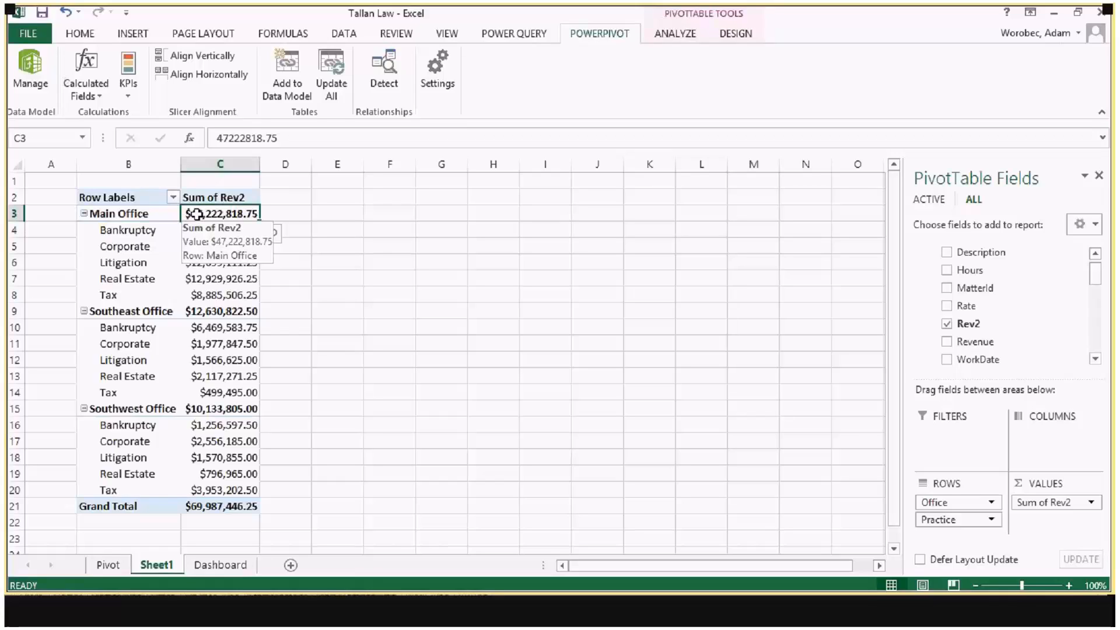
click(95, 97)
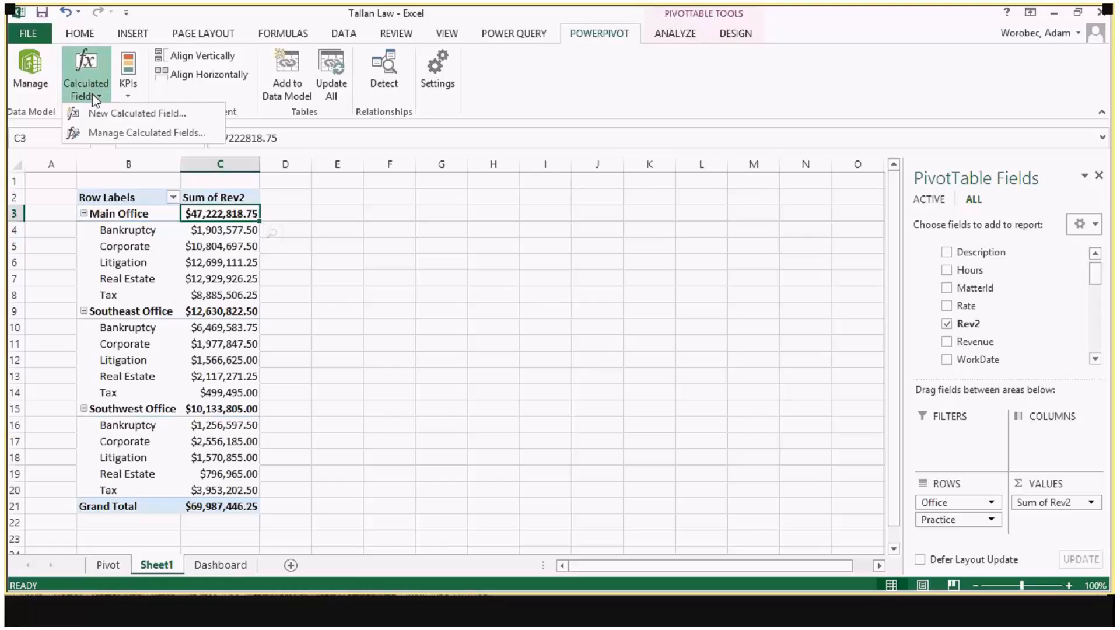
click(119, 134)
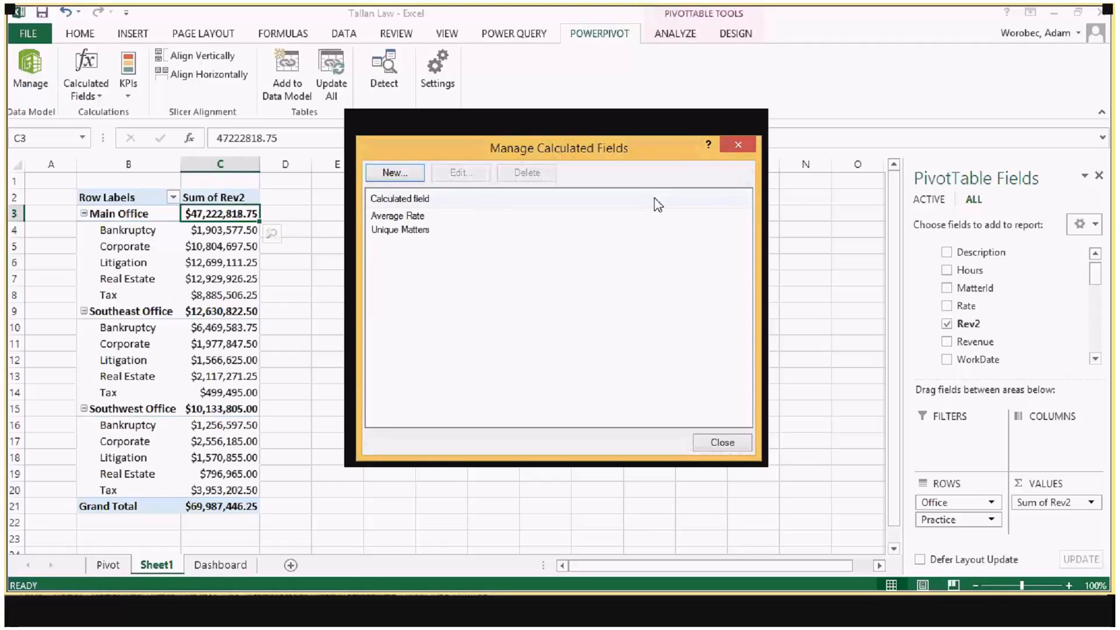
drag(607, 154, 529, 135)
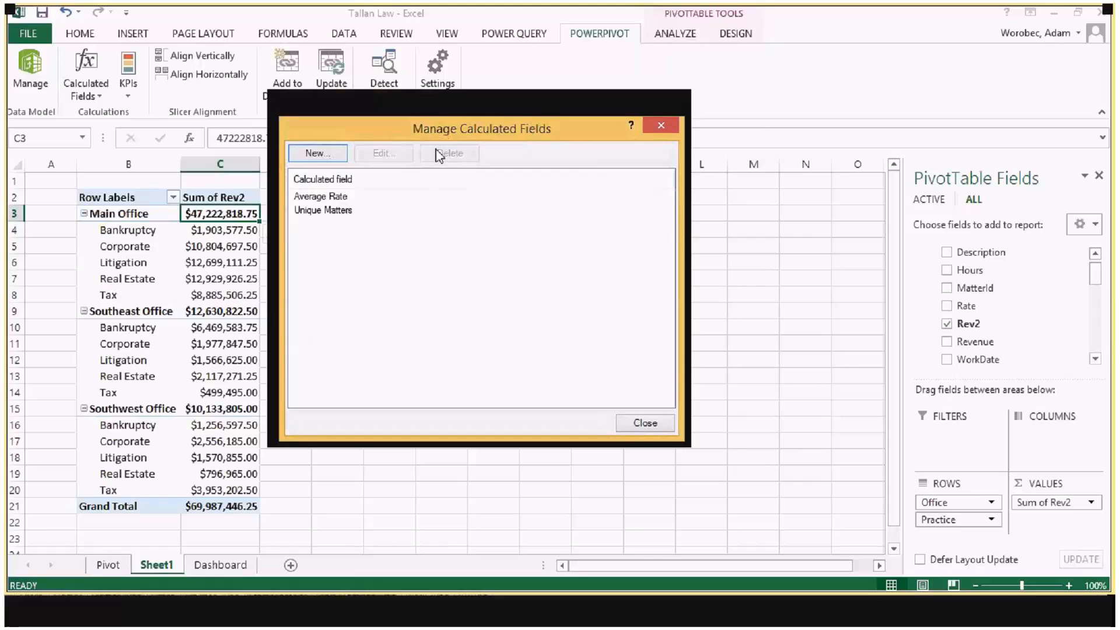
click(318, 210)
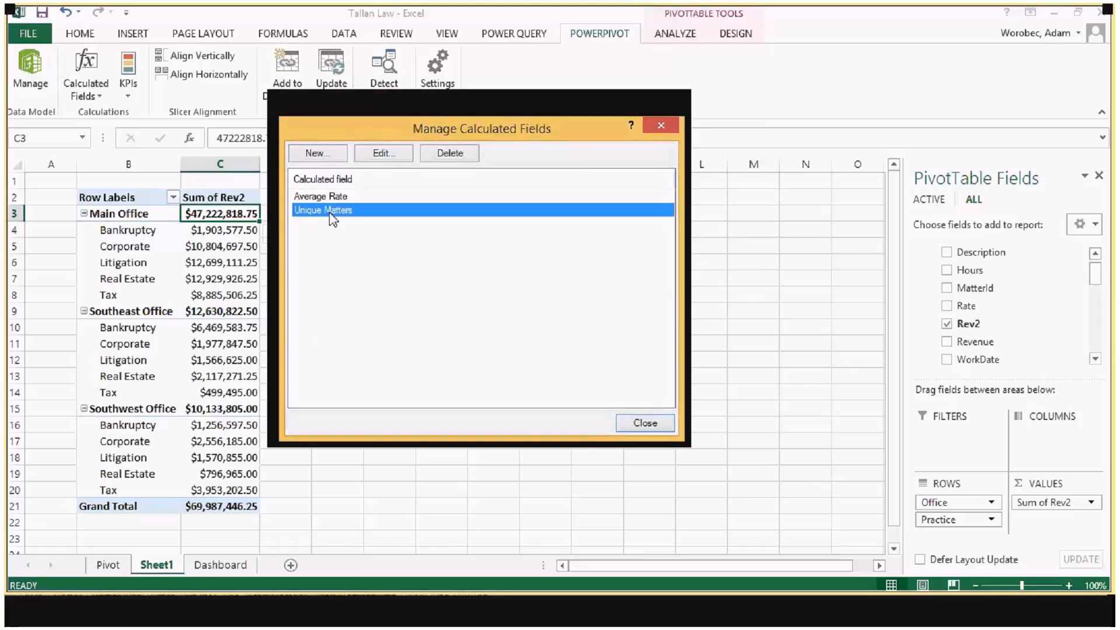
click(318, 196)
click(315, 212)
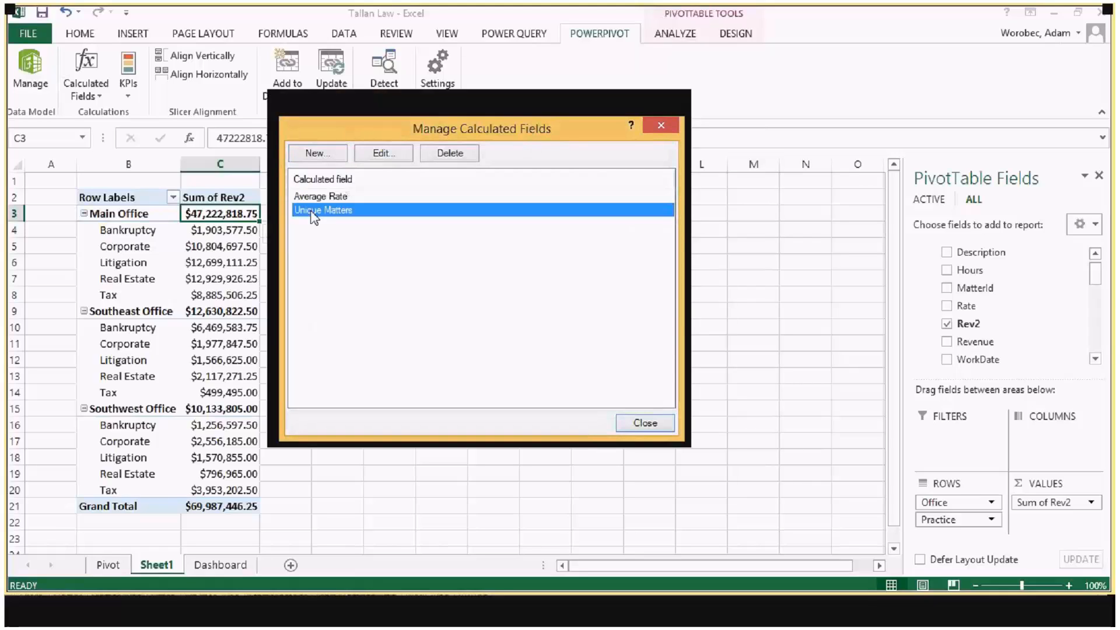
click(383, 154)
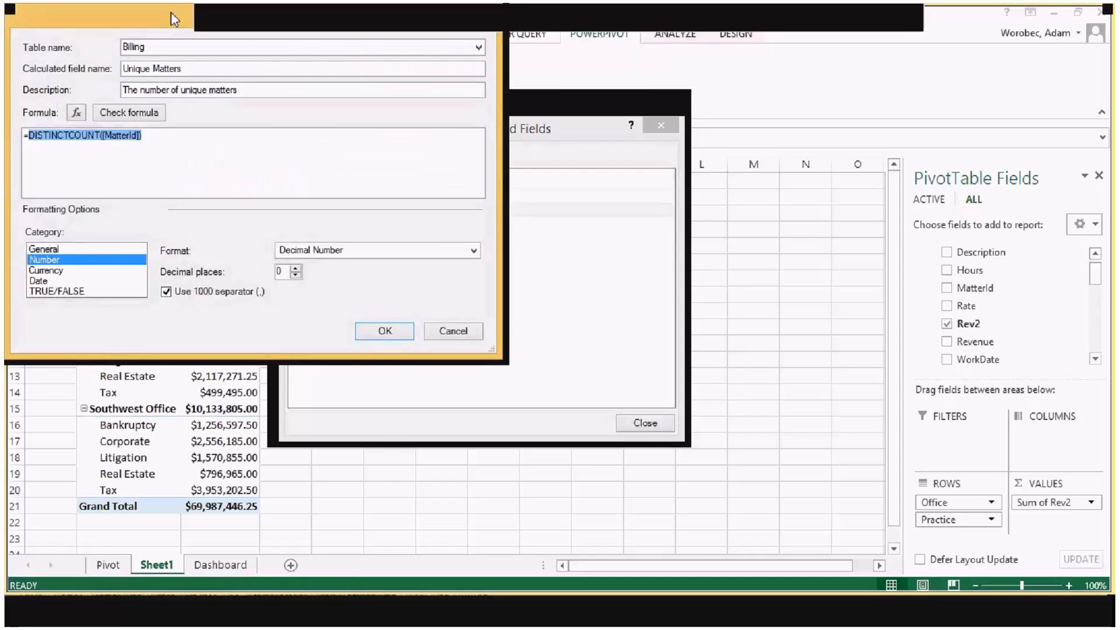
Step: Examine the Unique Matters formula, including the DISTINCTCOUNT function and its MatterId argument
click(233, 214)
drag(232, 215, 331, 216)
click(339, 212)
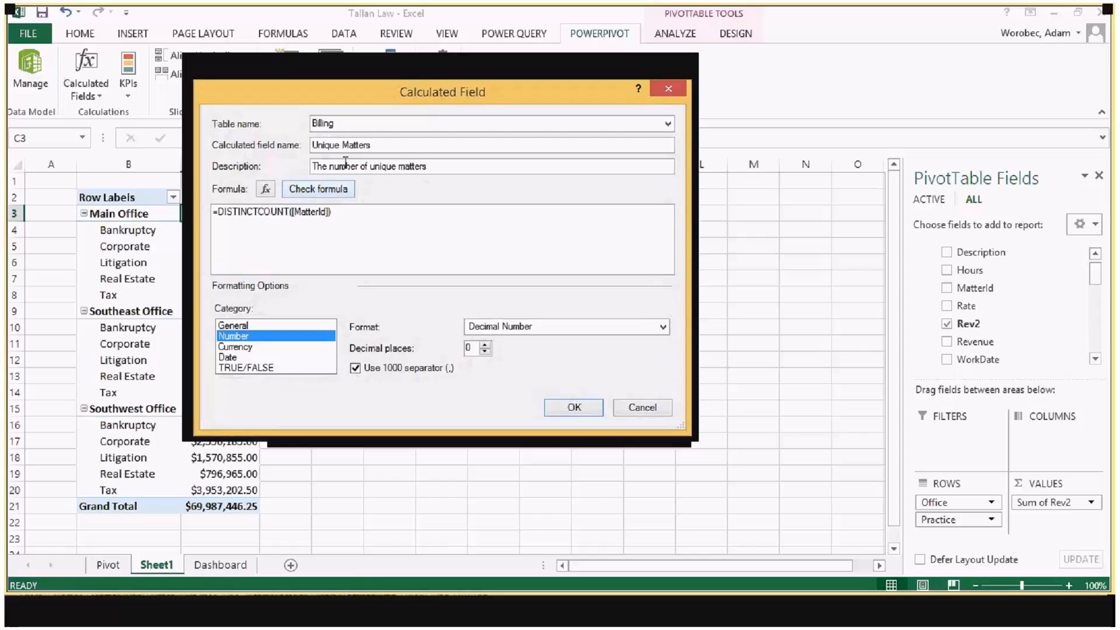
drag(342, 102, 532, 112)
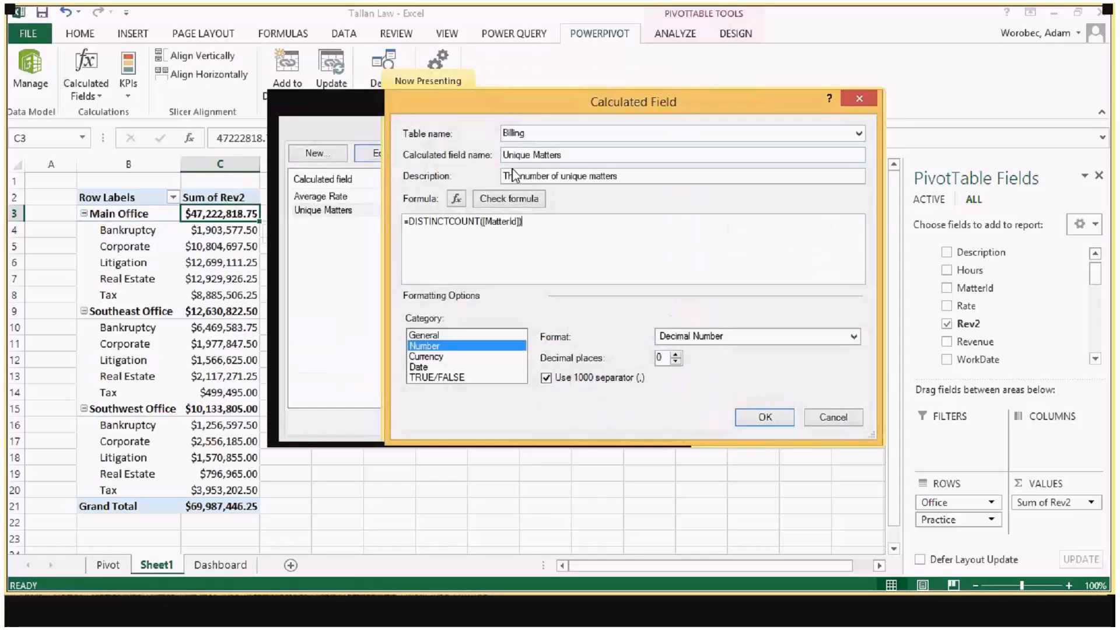
click(509, 222)
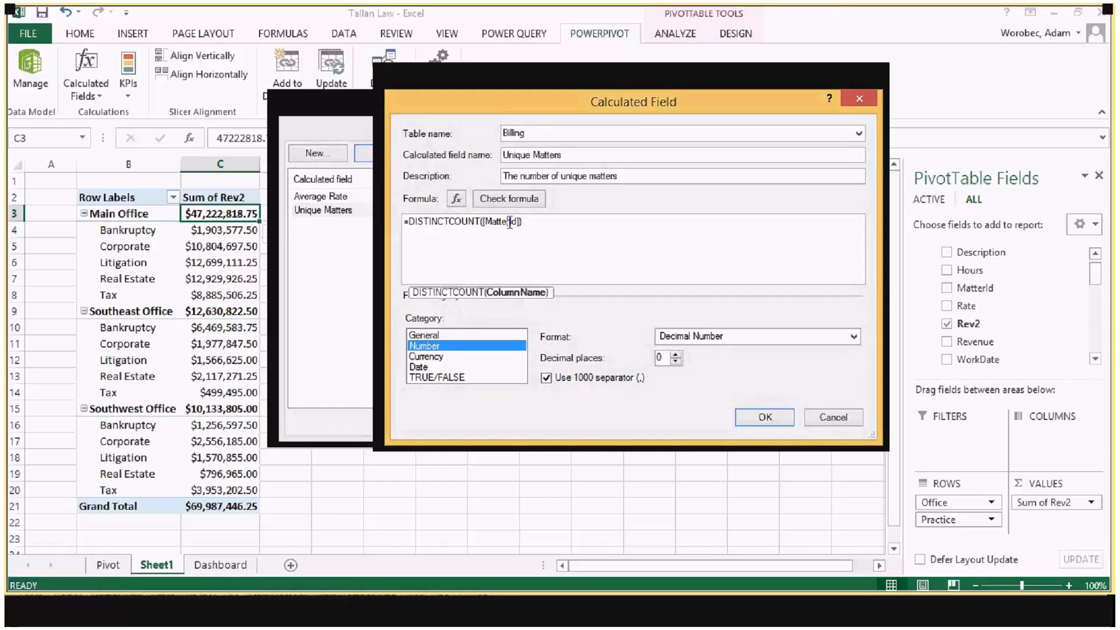
click(552, 225)
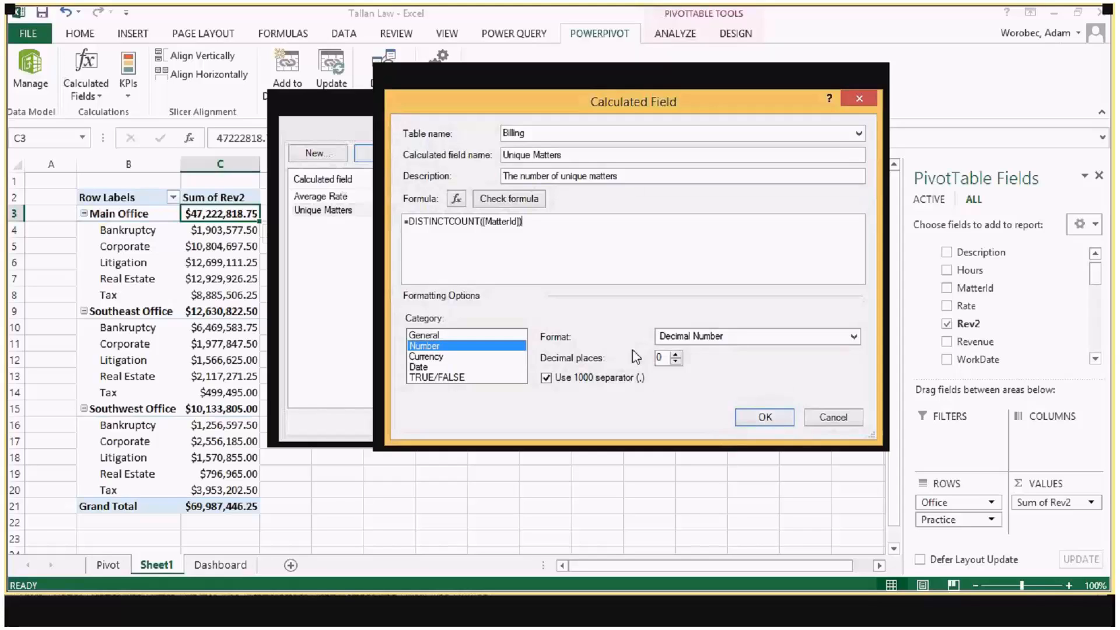
Step: Format the Unique Matters calculated field as Whole Number with the 1000 separator enabled, and save it
click(715, 337)
click(712, 344)
click(710, 338)
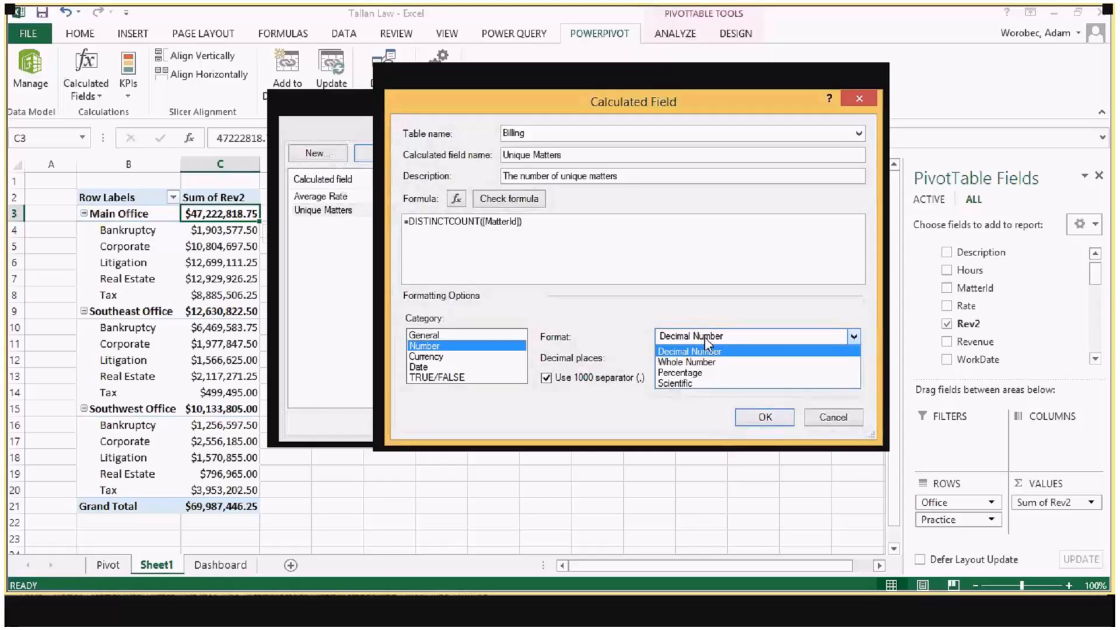
click(699, 361)
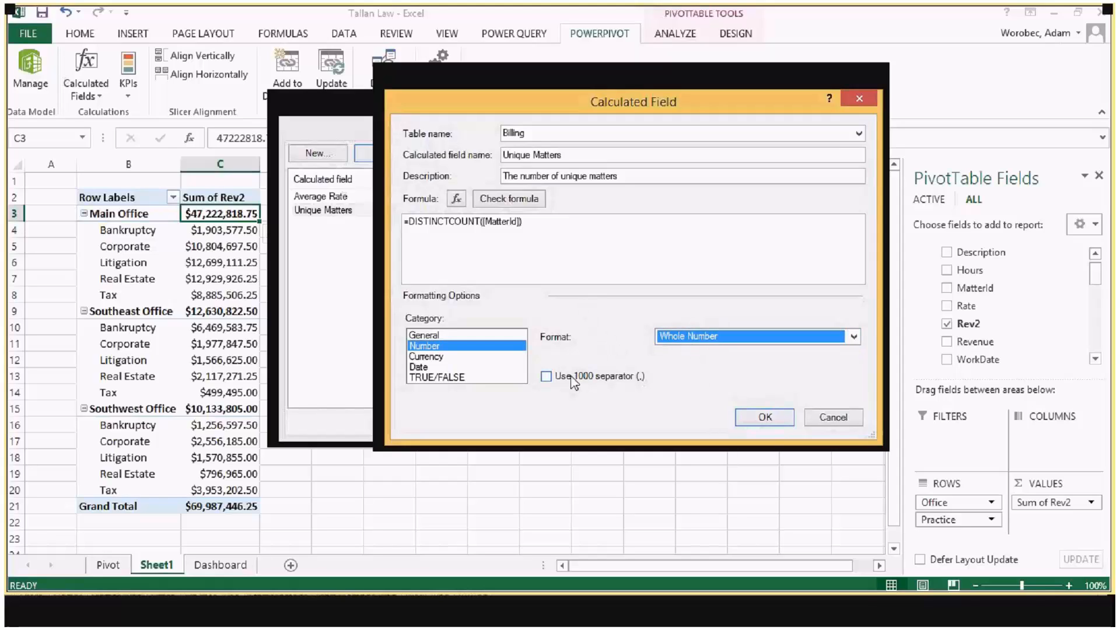
click(546, 376)
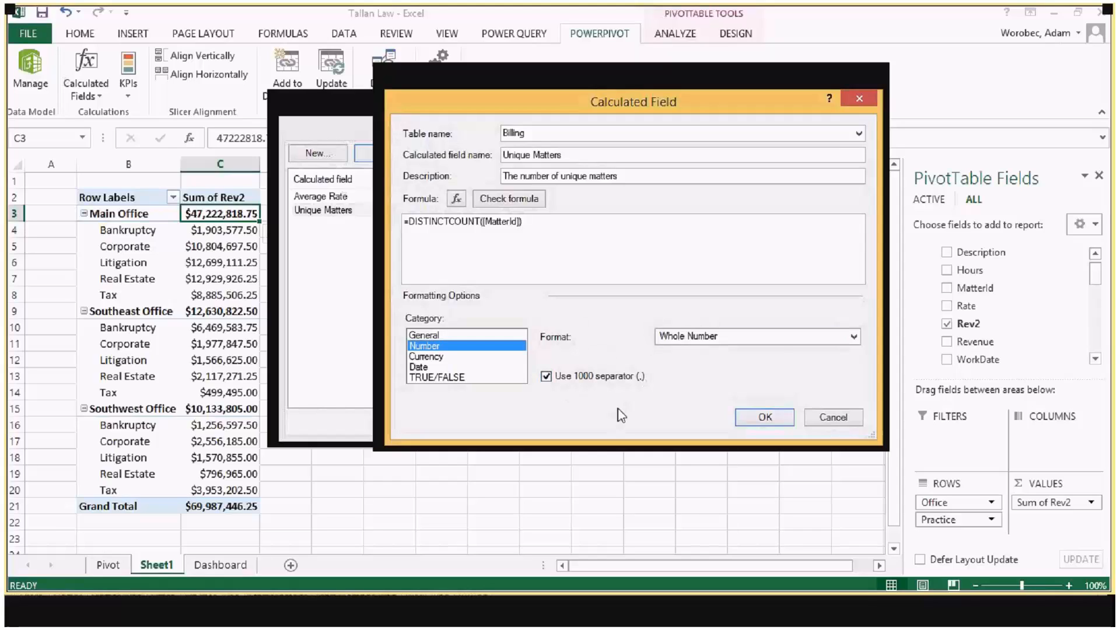
click(772, 422)
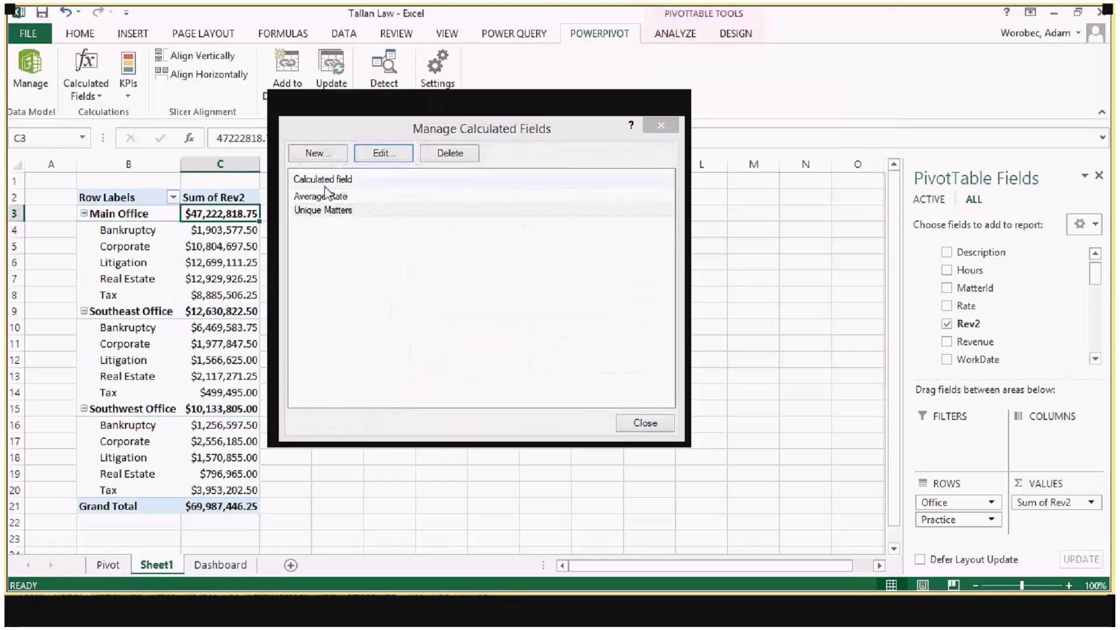
Step: Open the Average Rate calculated field for editing and examine its AVERAGE formula on the Rate column
click(327, 196)
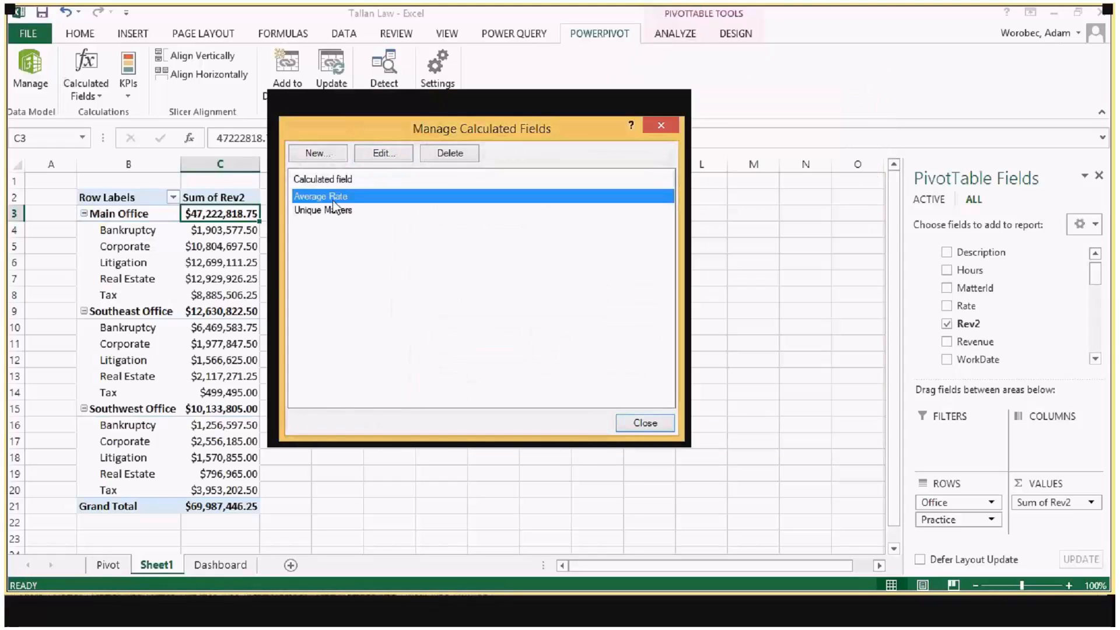
drag(384, 128, 411, 139)
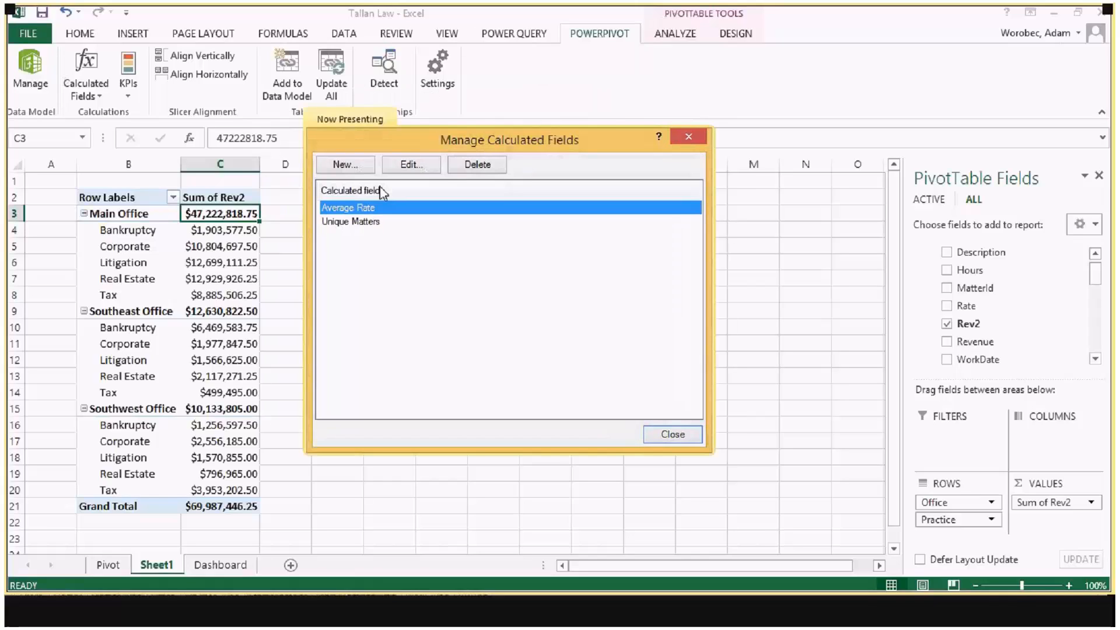
click(423, 175)
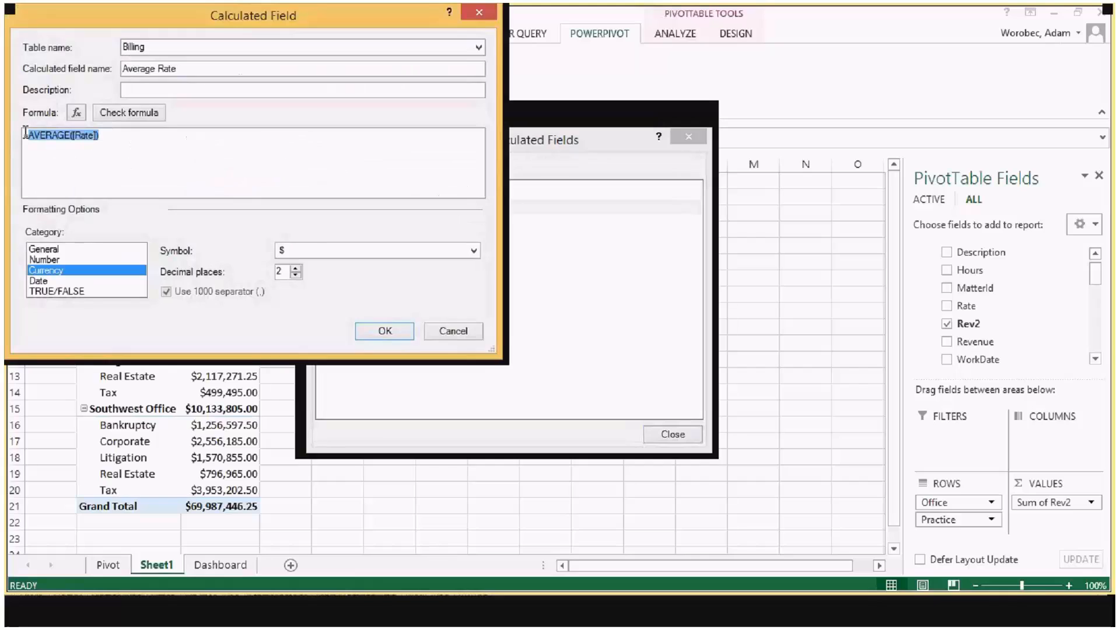
click(30, 133)
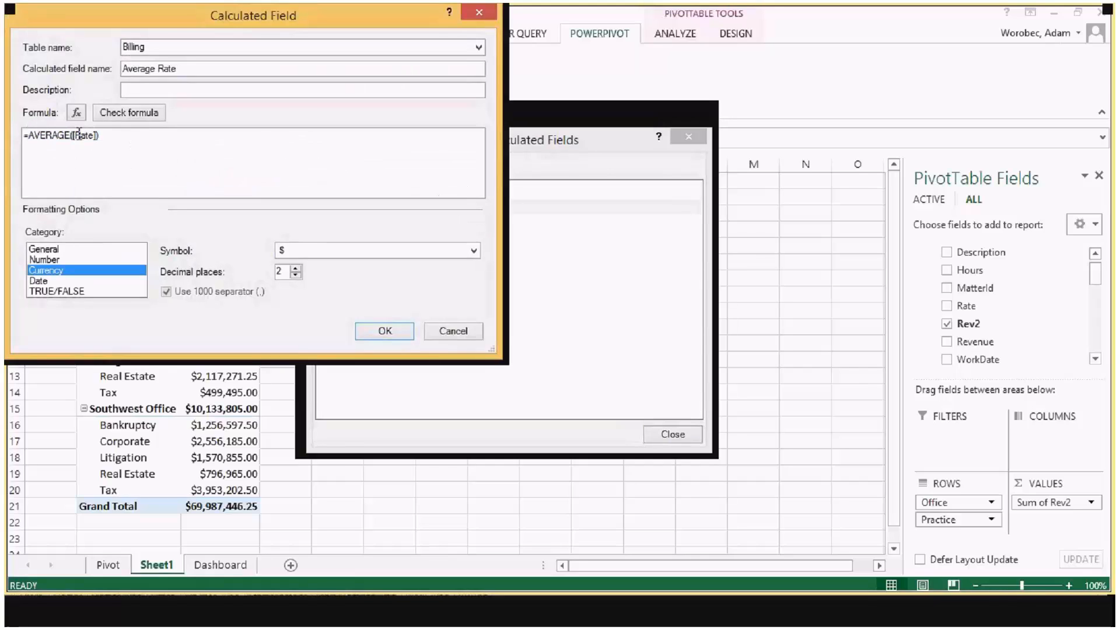
Step: Choose $ as the currency symbol for the Average Rate calculated field, save it, and leave calculated field management
click(316, 254)
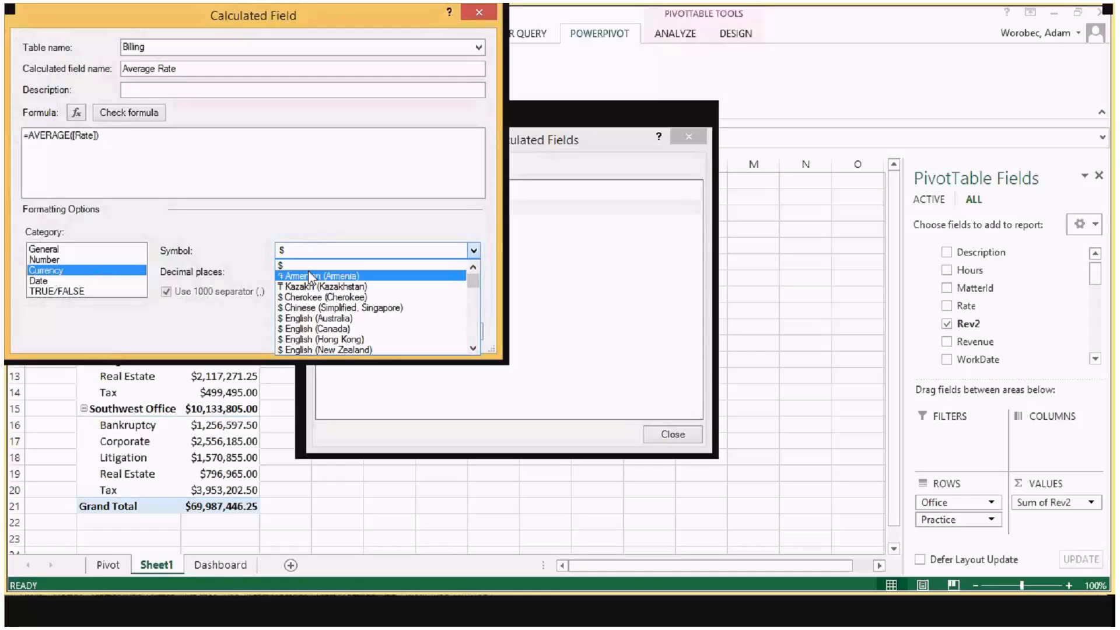
click(305, 266)
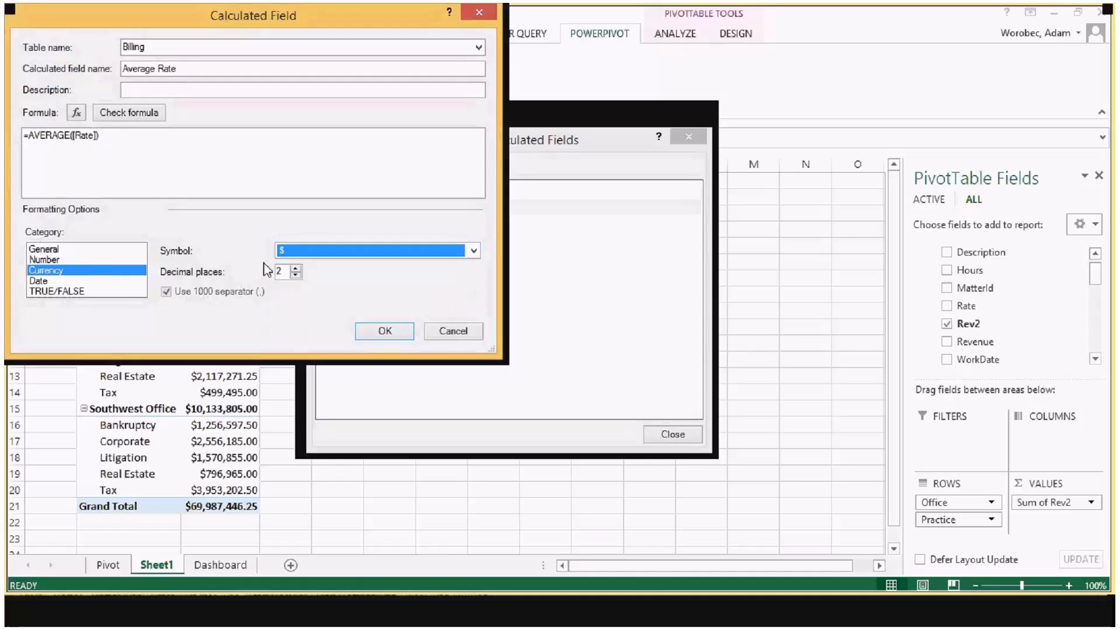
click(412, 332)
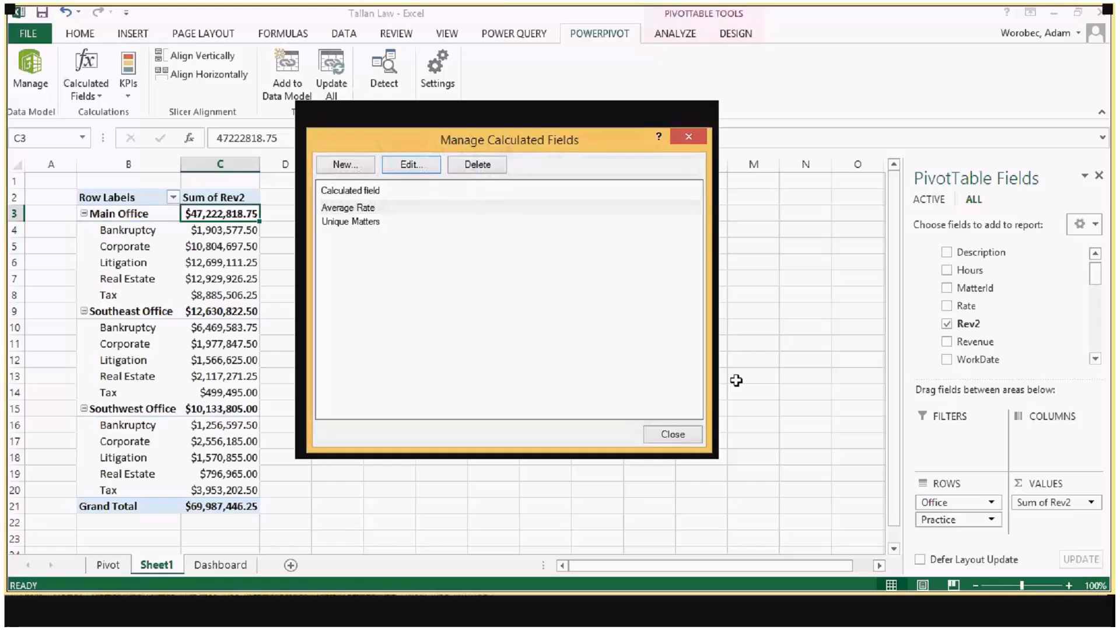
click(673, 435)
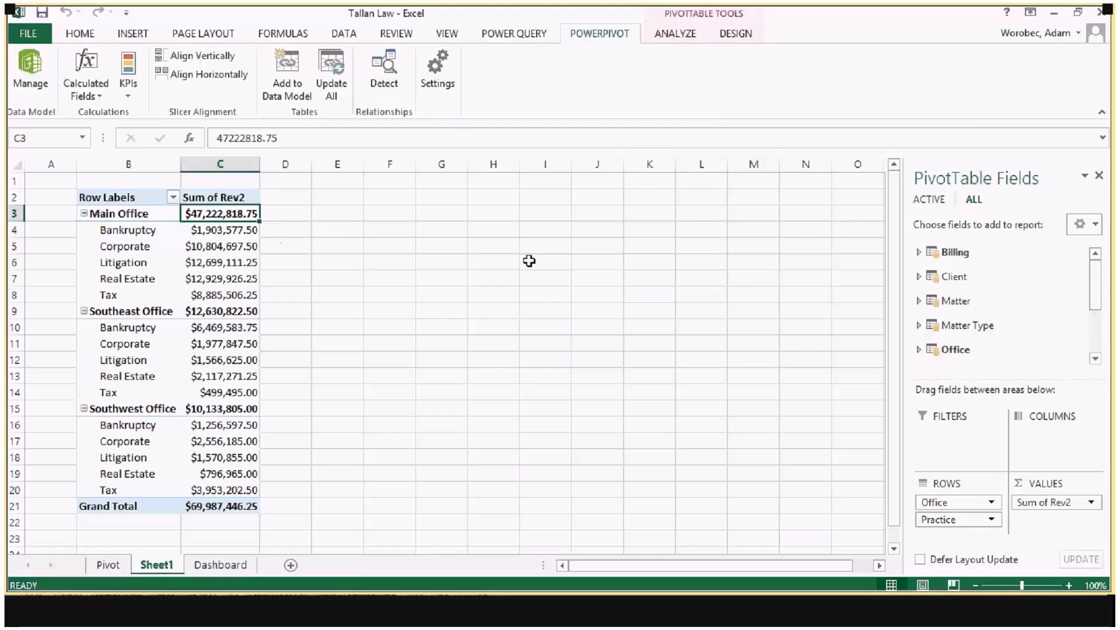
Step: Add the Billing table's Rate field to the PivotTable values
click(932, 256)
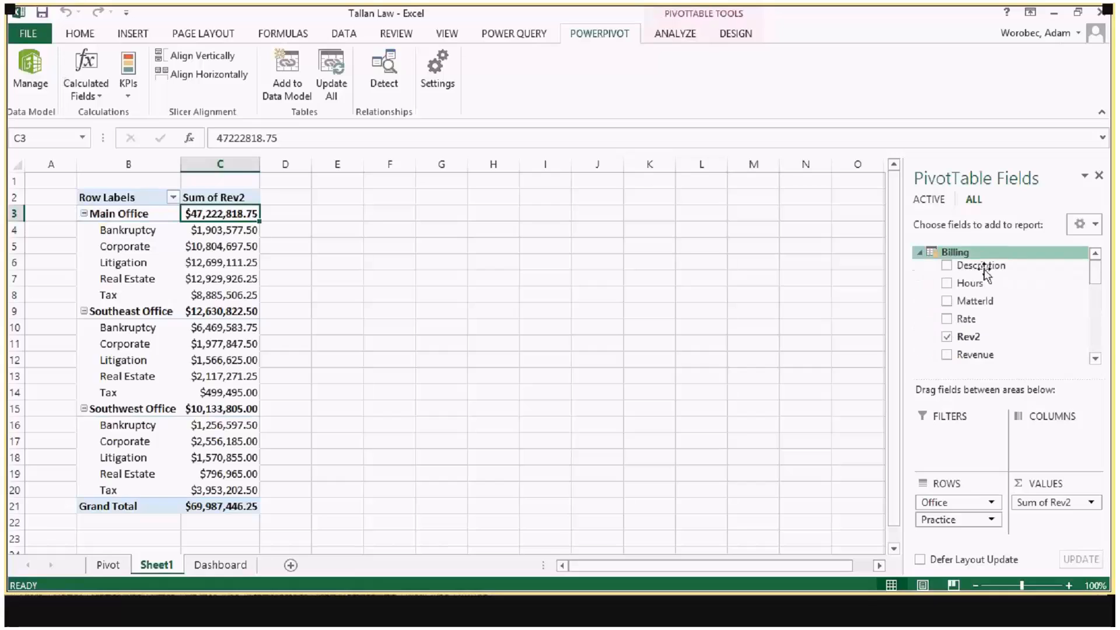
drag(1095, 273, 1031, 525)
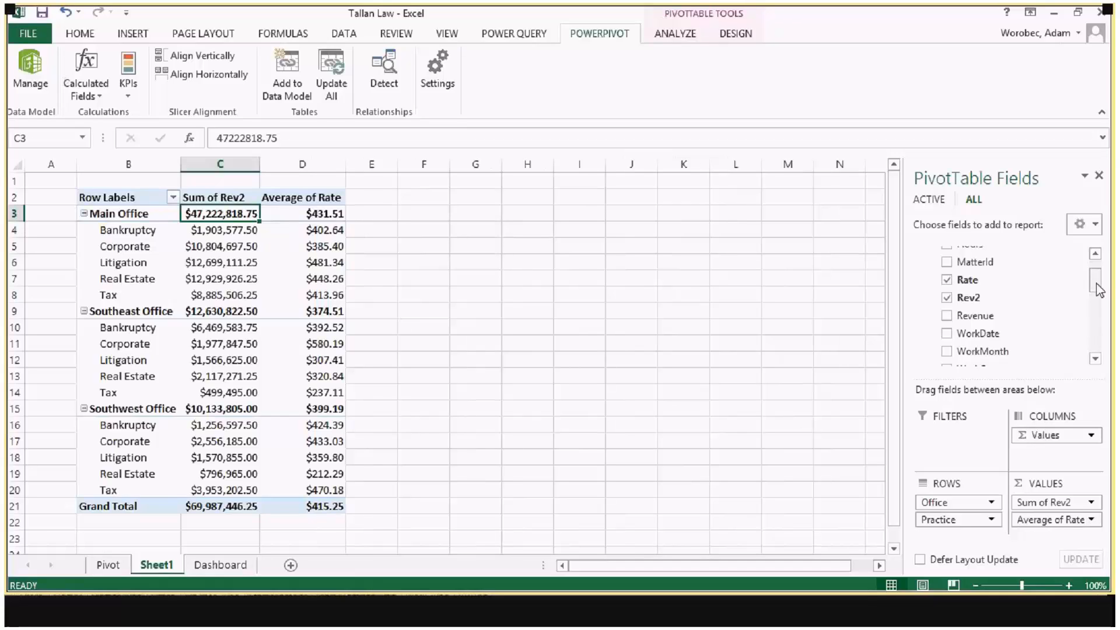
Step: Add the Average Rate calculated field to the PivotTable values to compare it with Average of Rate, and remove it again
drag(1096, 290, 1096, 304)
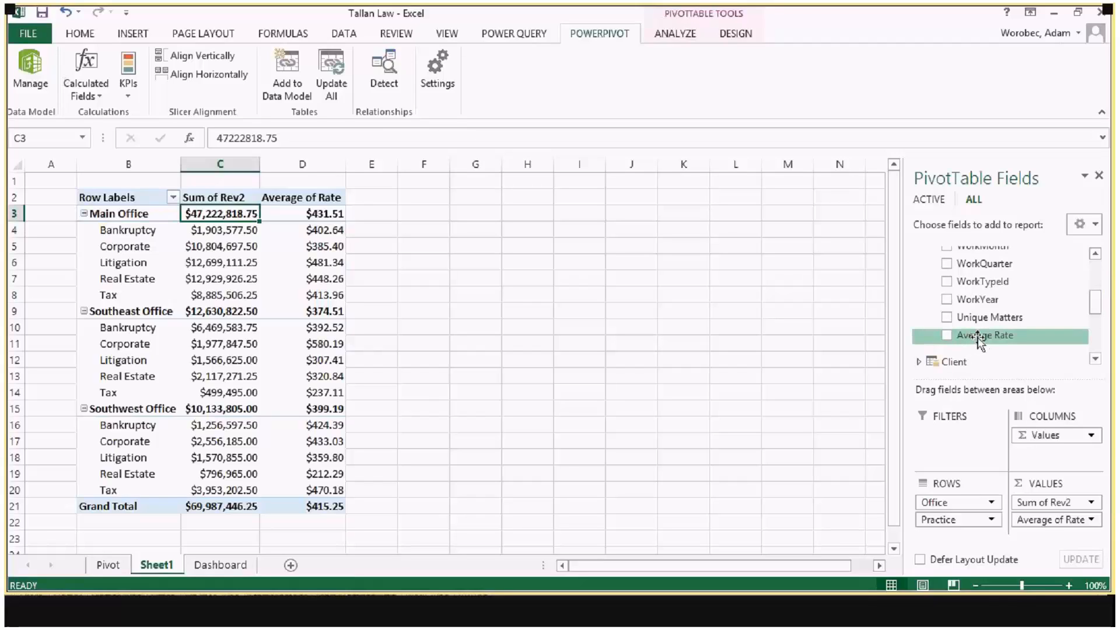
drag(979, 341, 1048, 534)
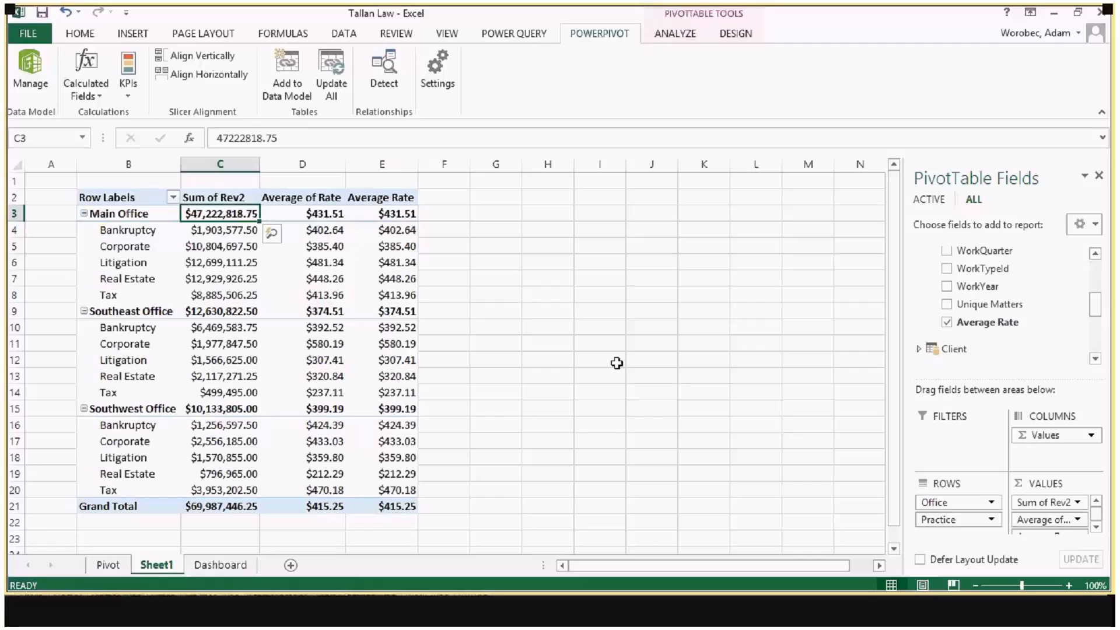
click(1096, 525)
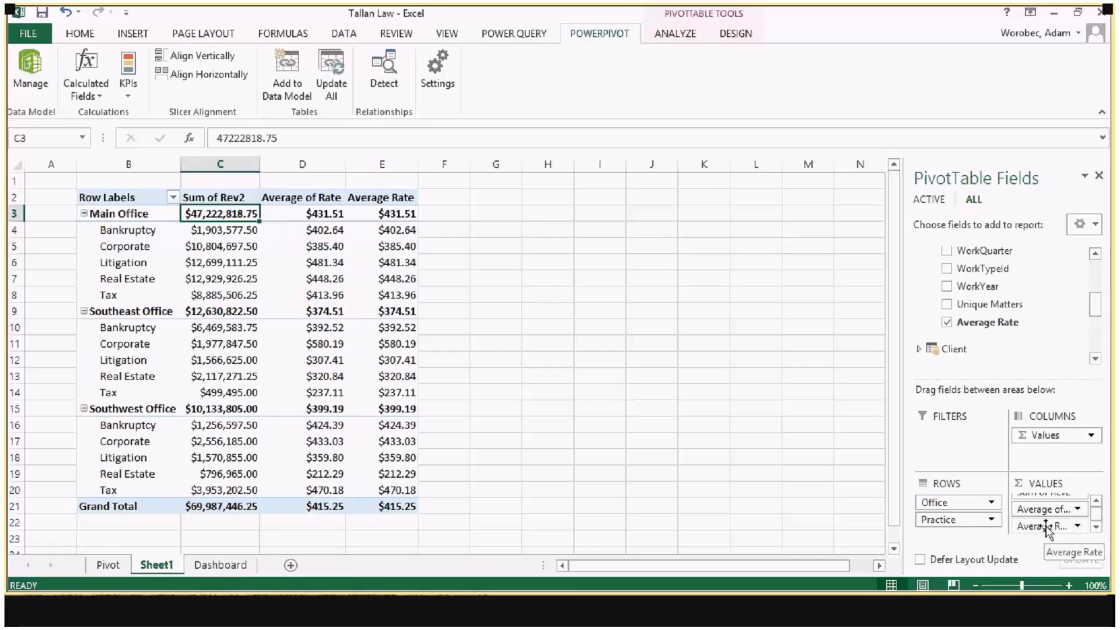
drag(1048, 528, 816, 477)
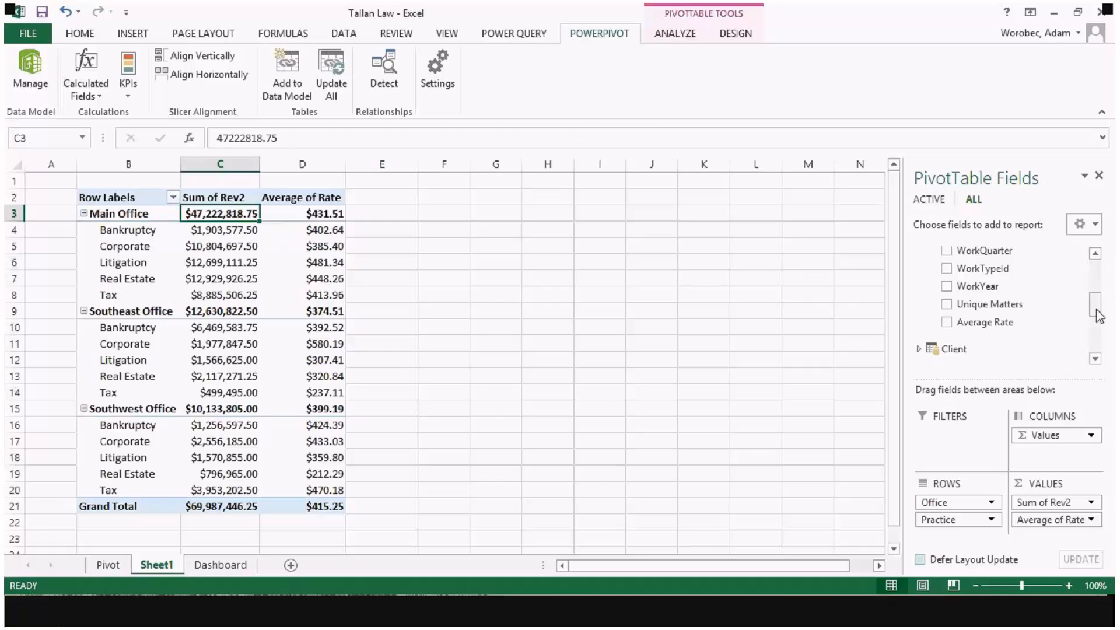
Step: Add the Unique Matters calculated field to the PivotTable values and widen column A to make room beside the table
drag(956, 306, 1058, 532)
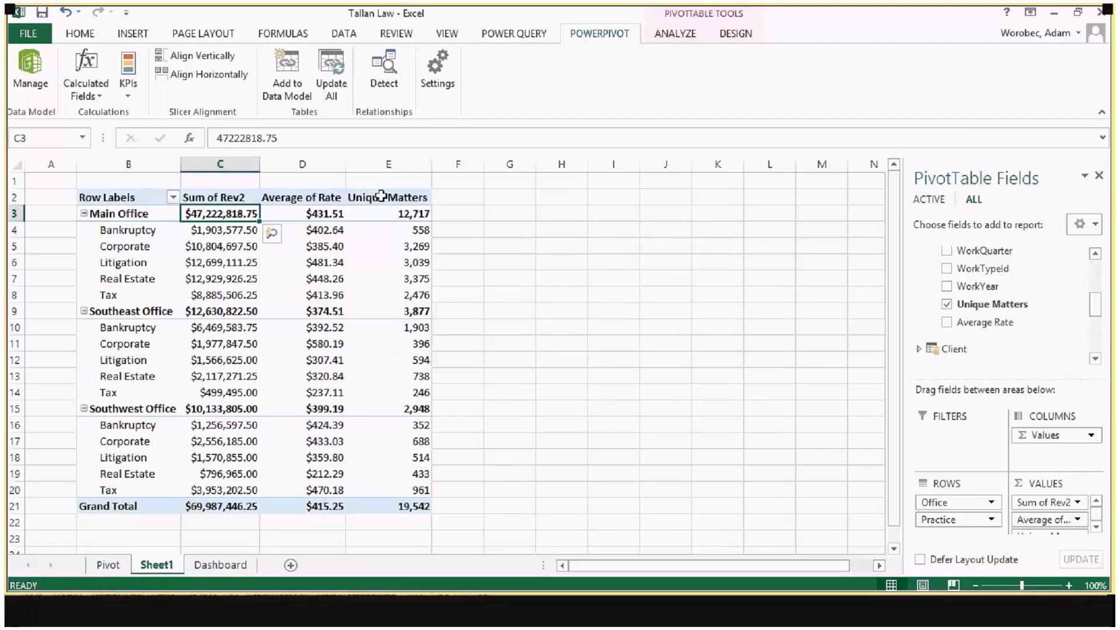
click(119, 193)
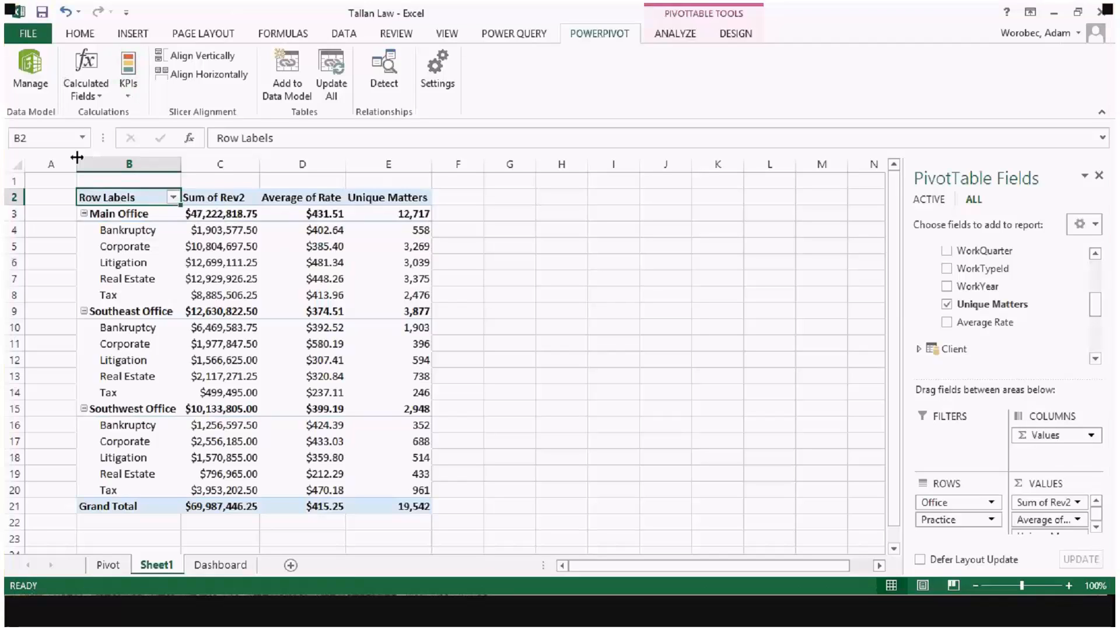
drag(77, 157, 217, 157)
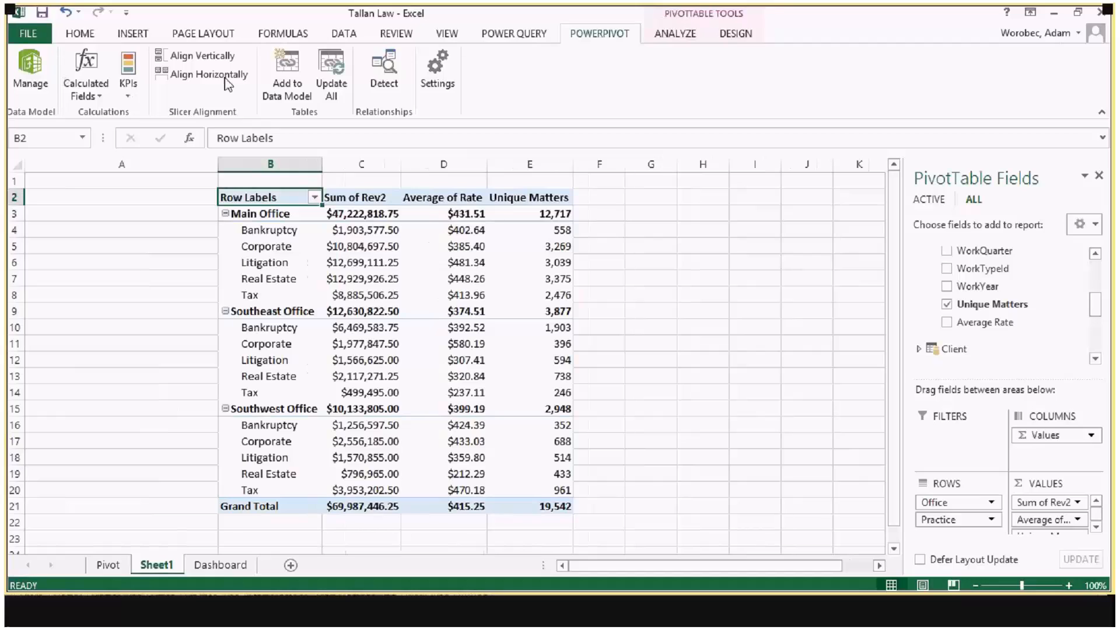
Step: Insert slicers for the Billing table's WorkMonth and WorkYear fields
click(141, 35)
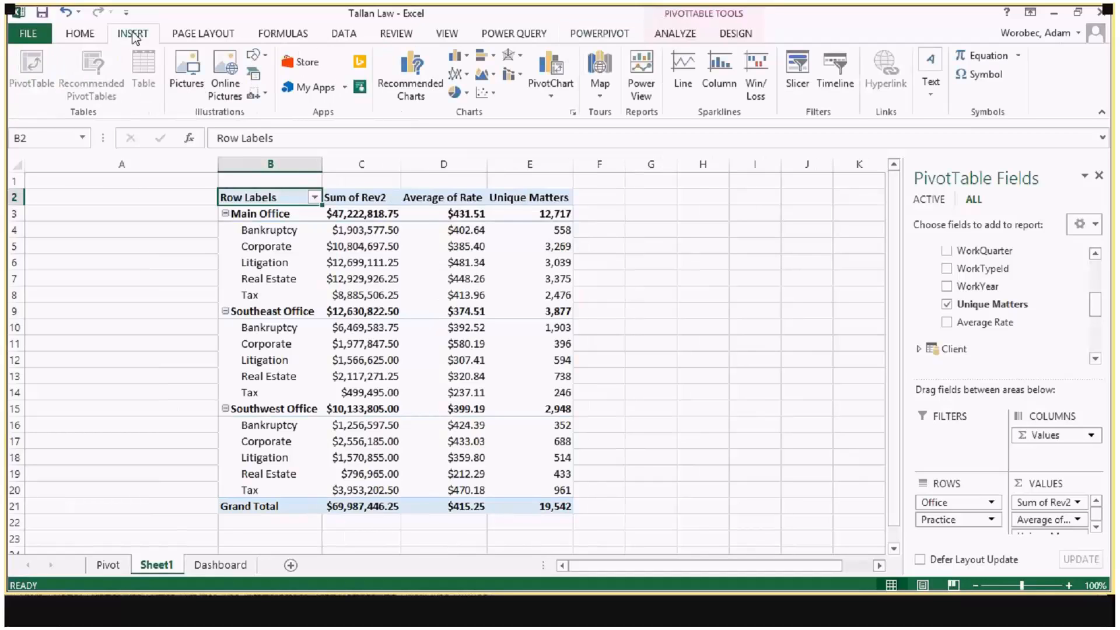
click(798, 73)
drag(402, 119, 213, 98)
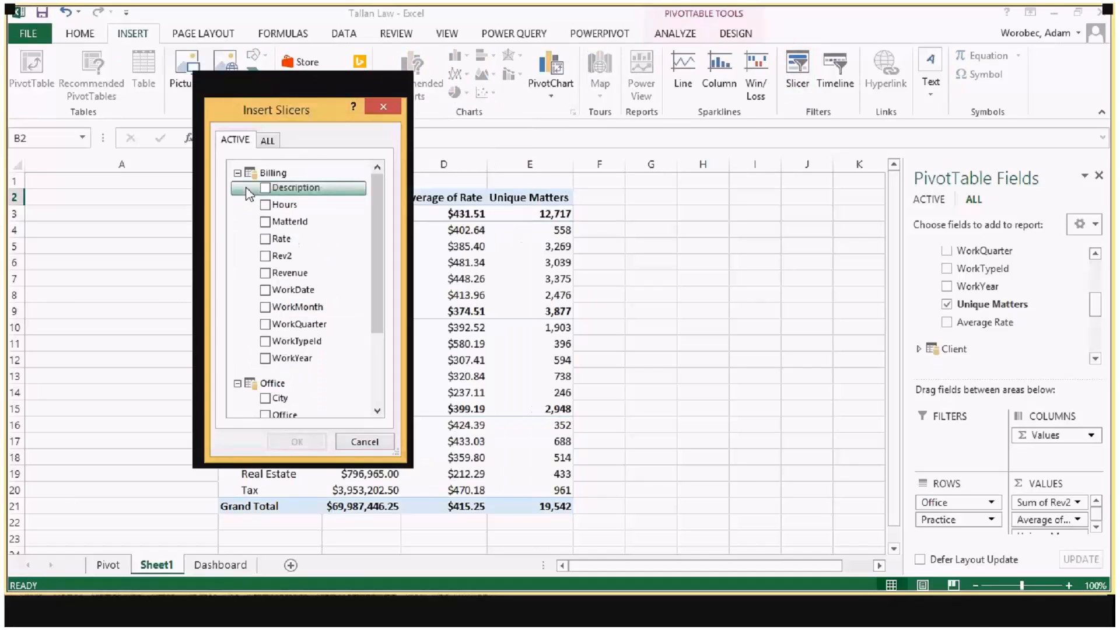
click(237, 173)
click(268, 140)
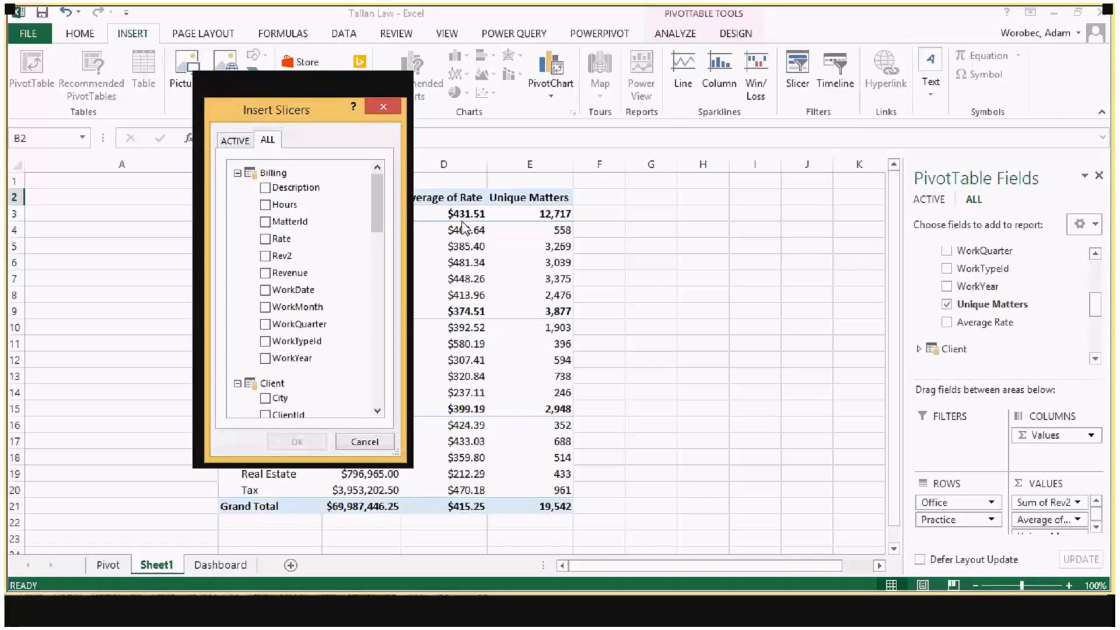
mouse_move(383, 193)
mouse_down()
mouse_move(382, 327)
mouse_move(389, 198)
mouse_up()
scroll(302, 268, up, 1)
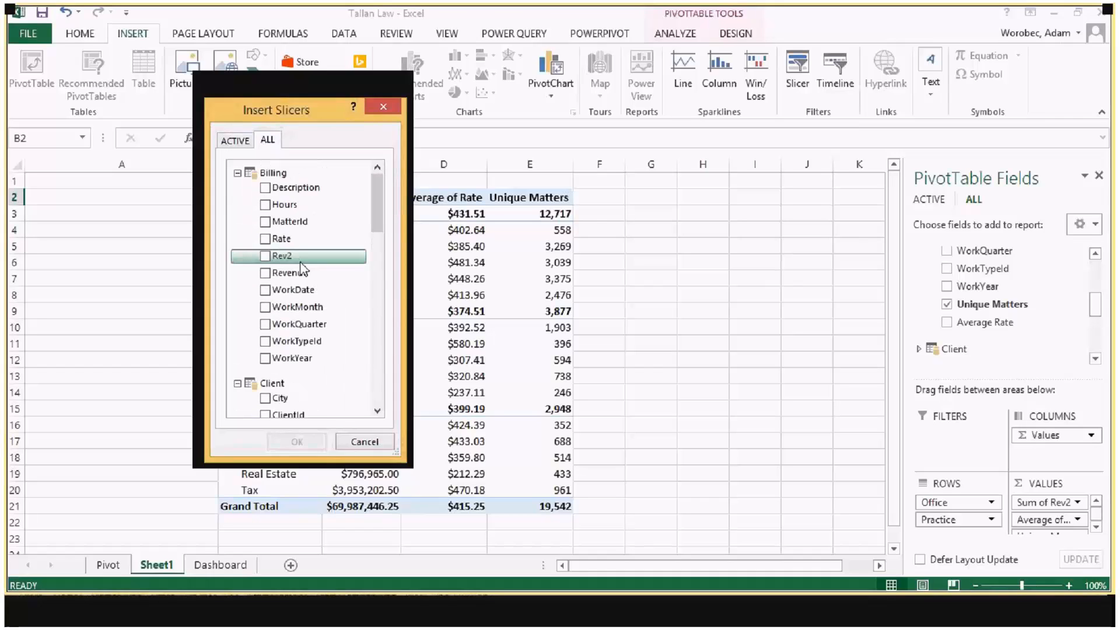
click(297, 307)
click(295, 359)
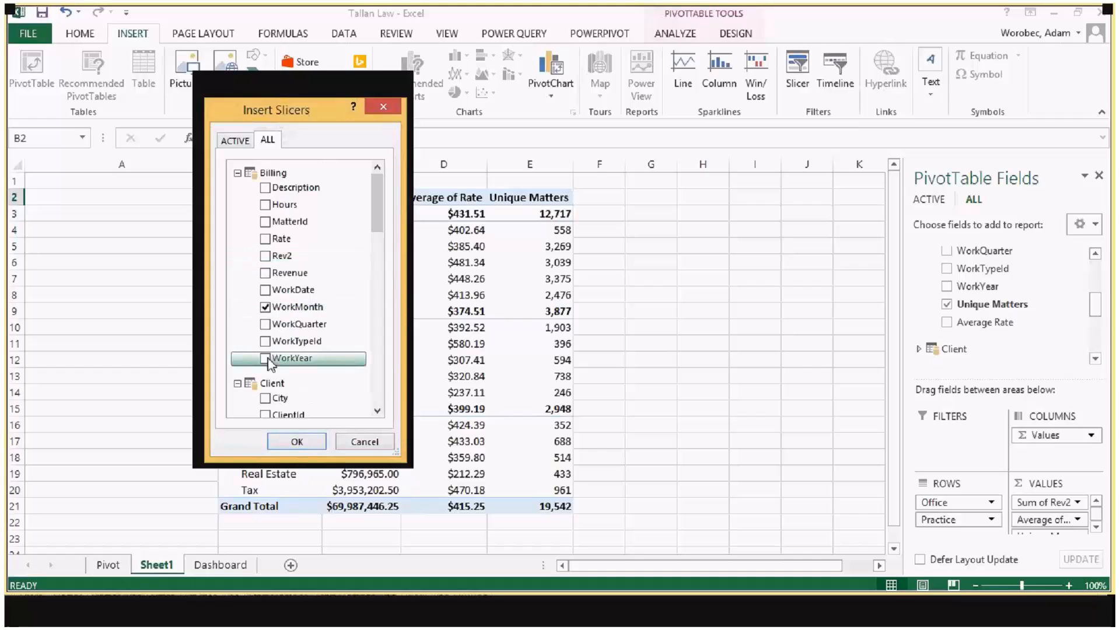
click(295, 441)
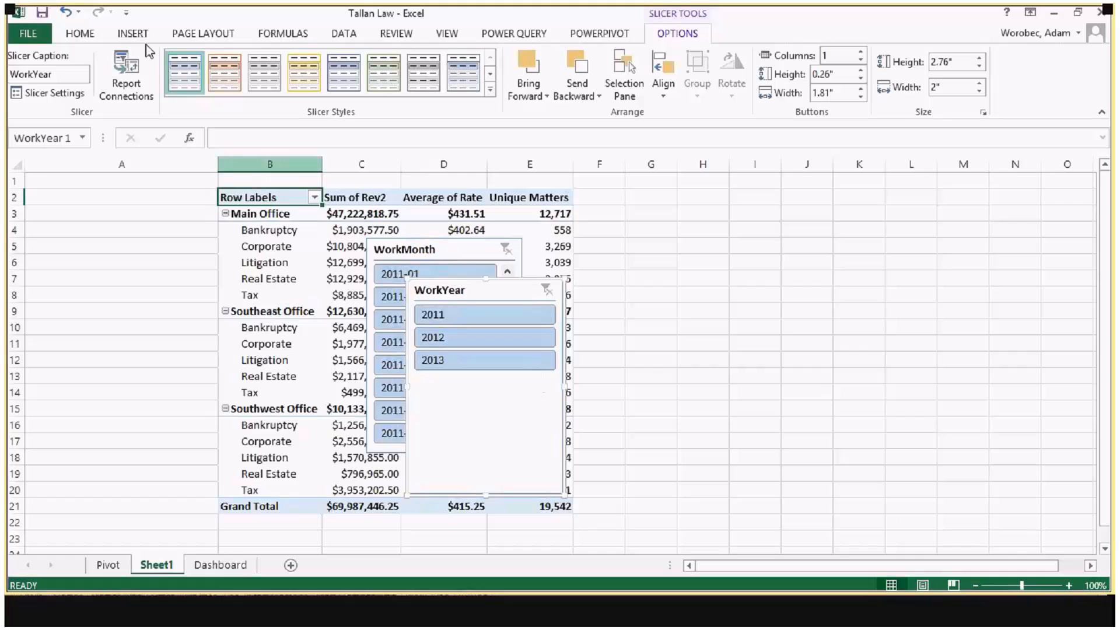
Step: Move the WorkYear slicer into column A, shorten it to fit its three years, and place the WorkMonth slicer beneath it
click(133, 34)
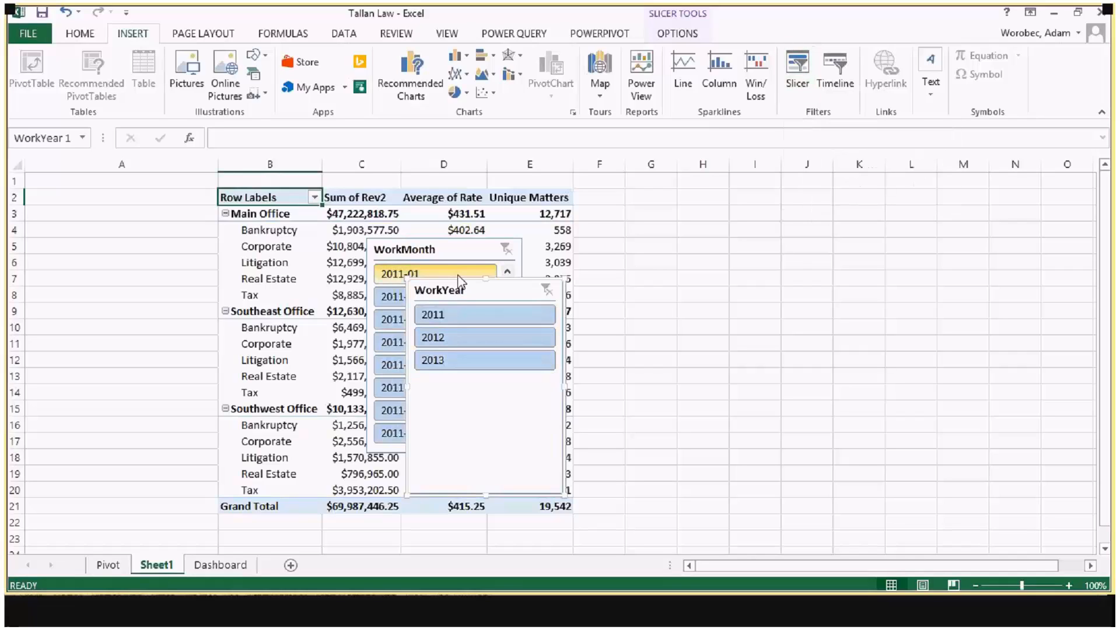
drag(458, 280, 79, 190)
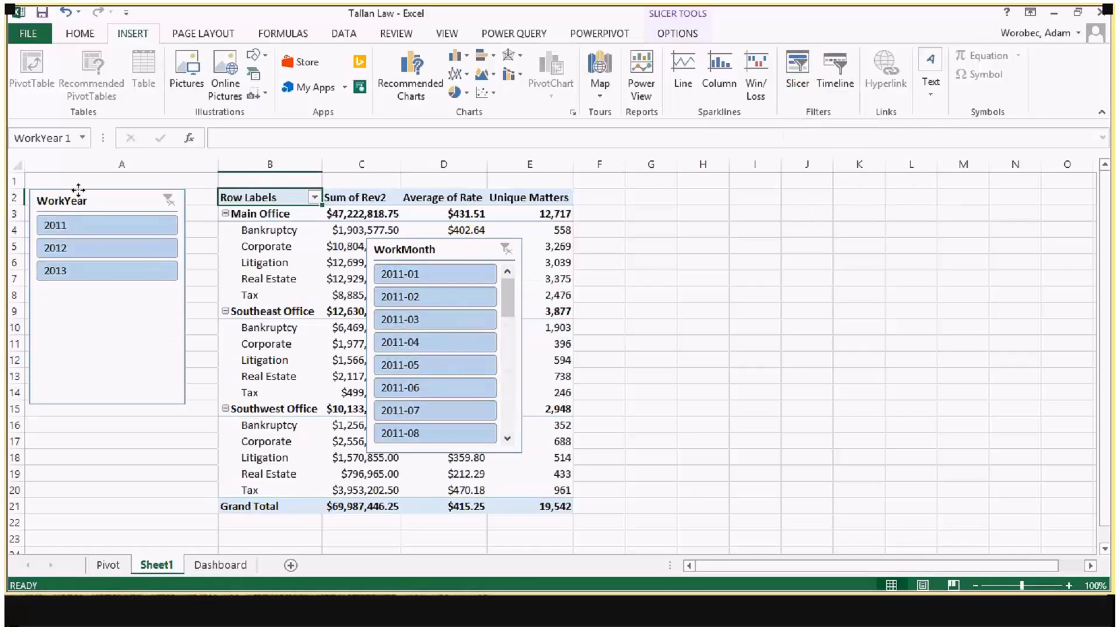
drag(78, 189, 87, 193)
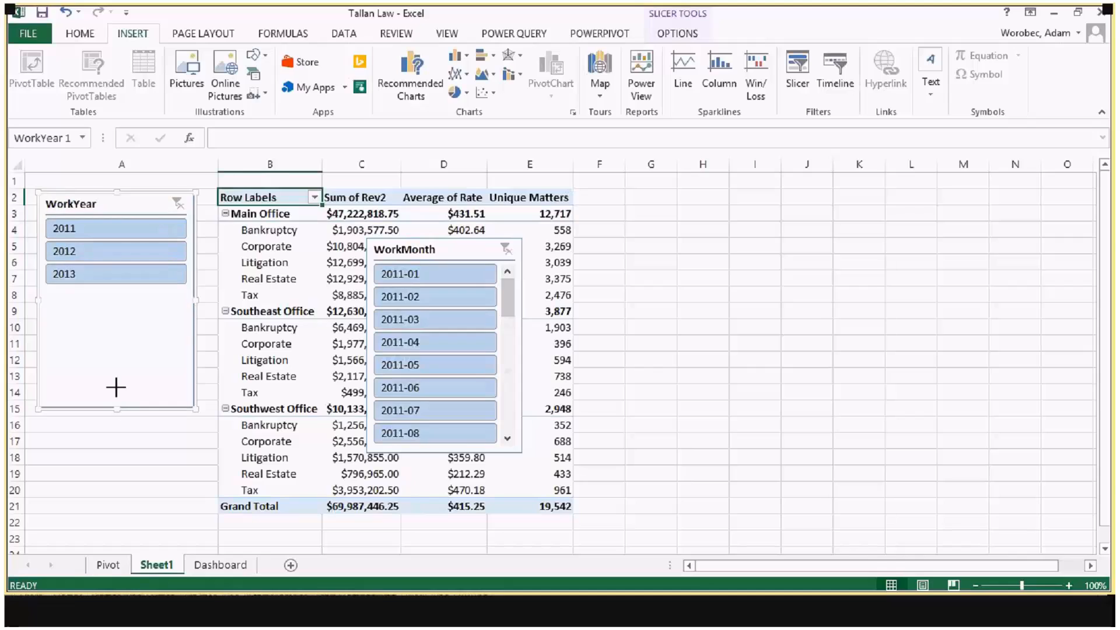
drag(115, 387, 118, 298)
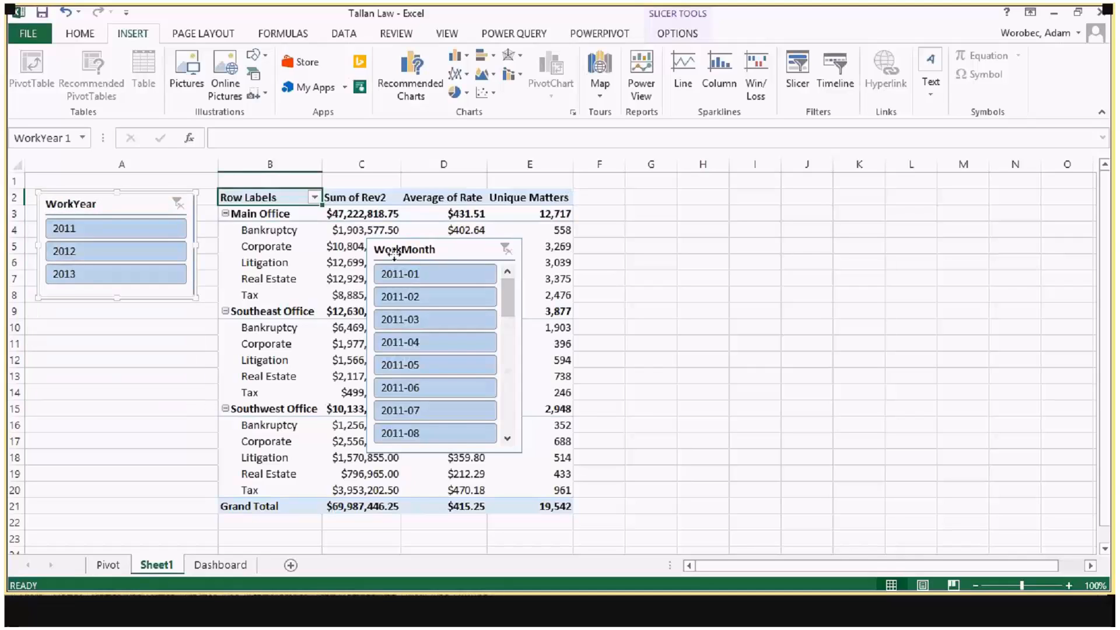
drag(394, 252, 65, 319)
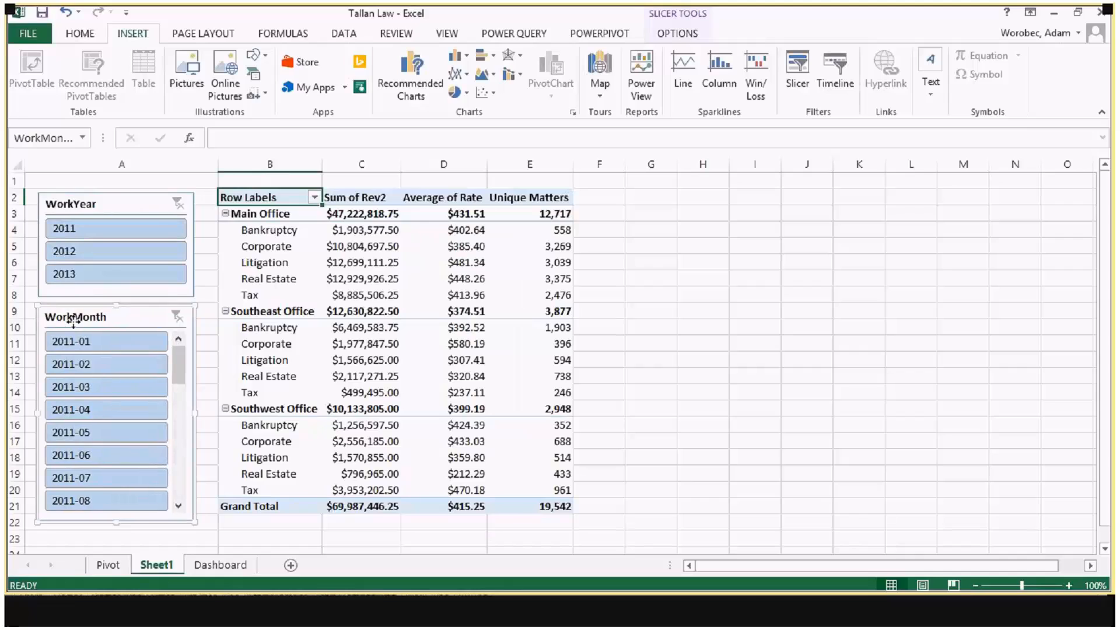
Step: Filter the PivotTable by WorkYear 2012 and by 2011 in turn, and check which months remain available in the WorkMonth slicer
click(104, 251)
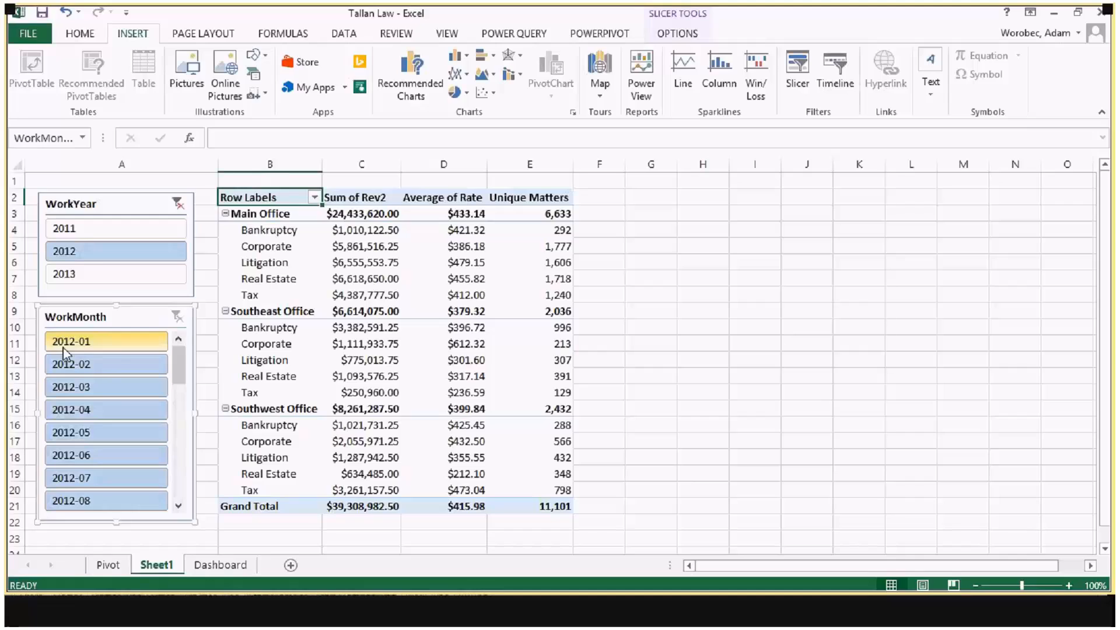
click(76, 228)
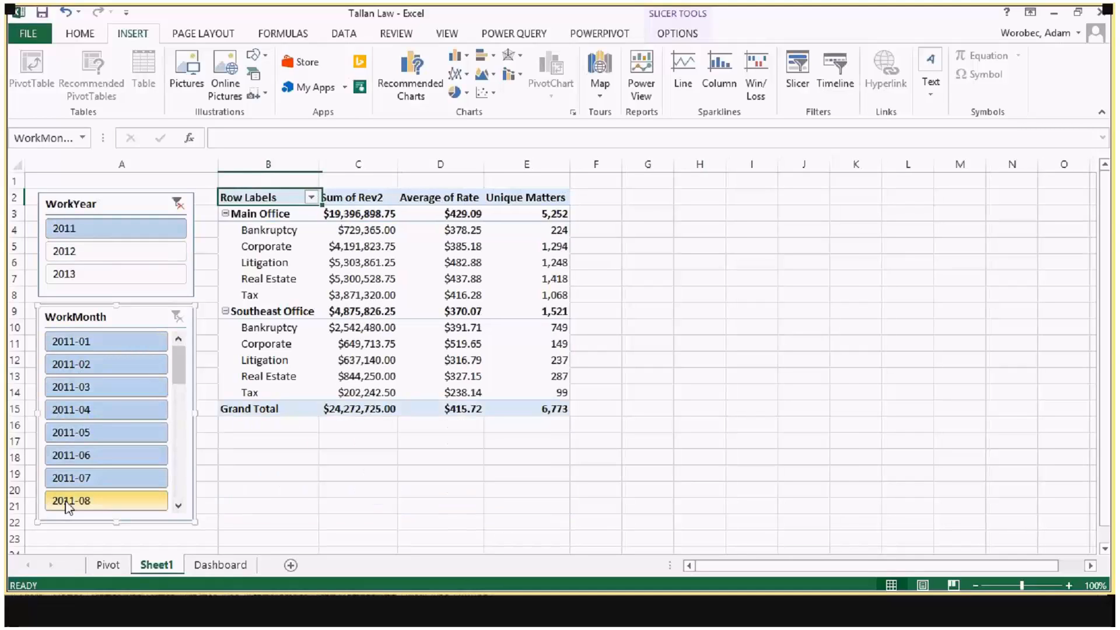
drag(182, 369, 175, 412)
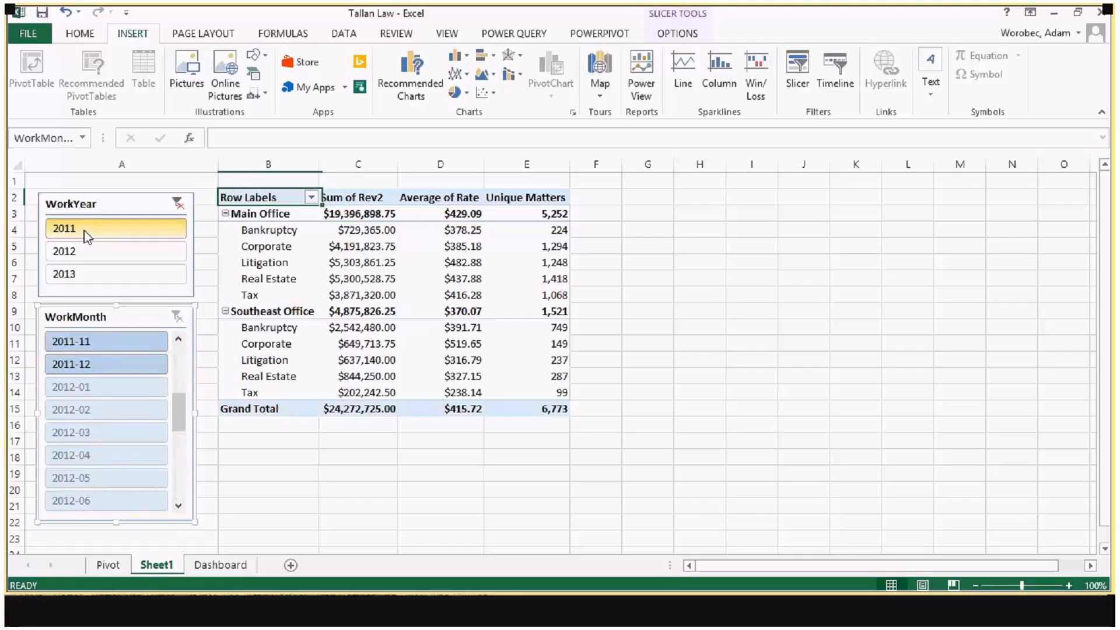
Step: Try filtering by WorkMonth 2012-01 while WorkYear is set to 2011, and clear the WorkMonth filter
click(87, 386)
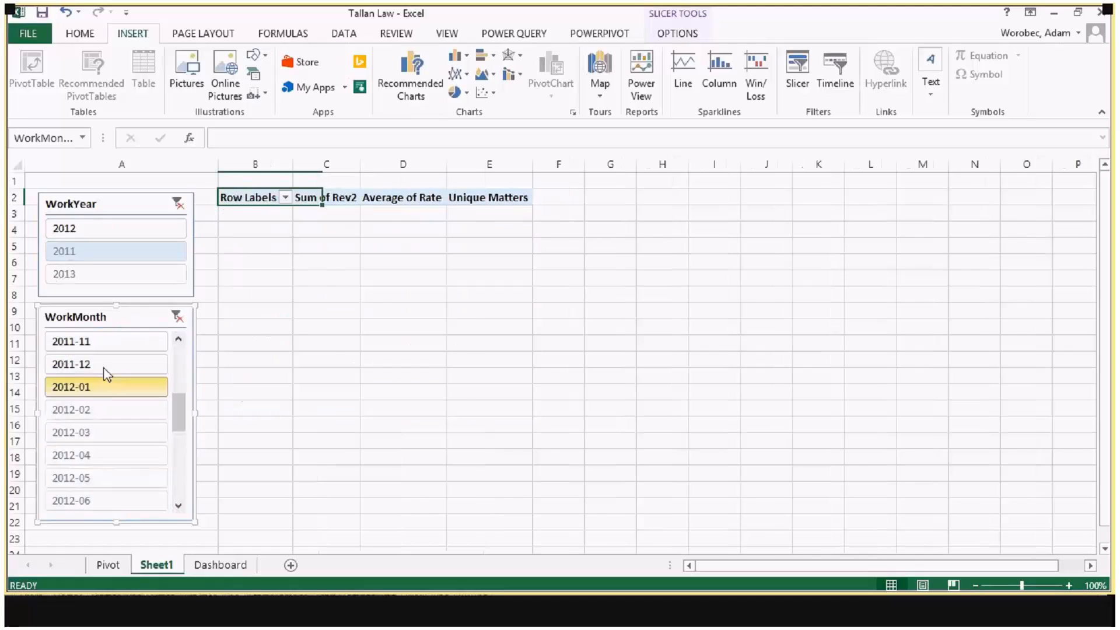
click(177, 317)
drag(179, 413, 178, 333)
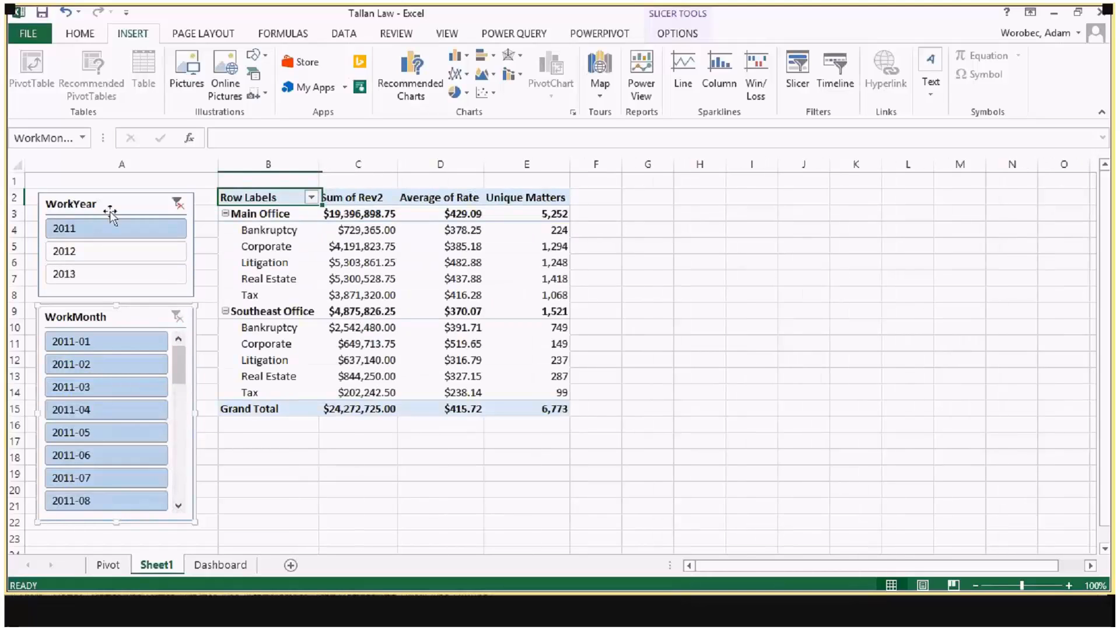
Step: Switch the WorkYear slicer from 2011 through 2012 to 2013 to filter the PivotTable by that year
click(178, 203)
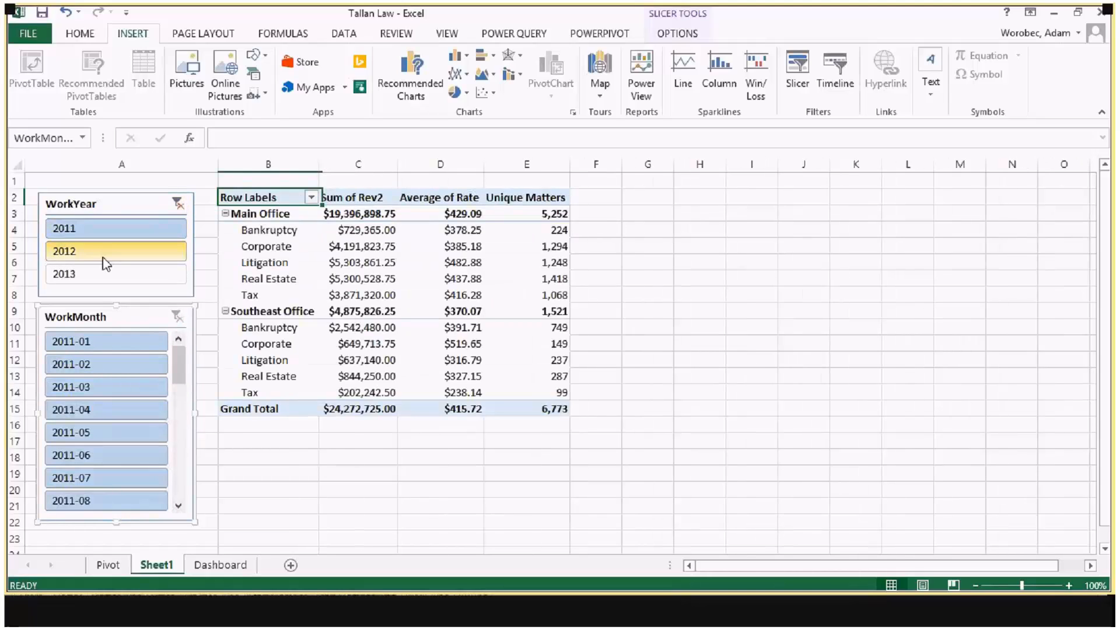
click(99, 252)
click(99, 274)
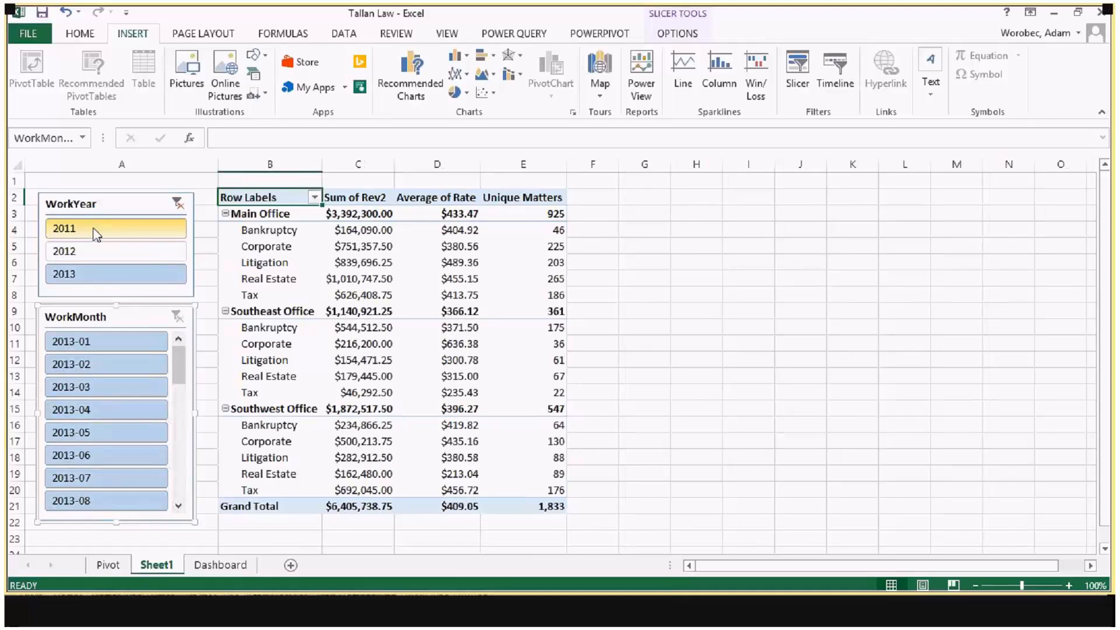
Step: Filter the PivotTable by WorkYear 2011, and list the Billing table's fields on the Dashboard sheet
click(112, 231)
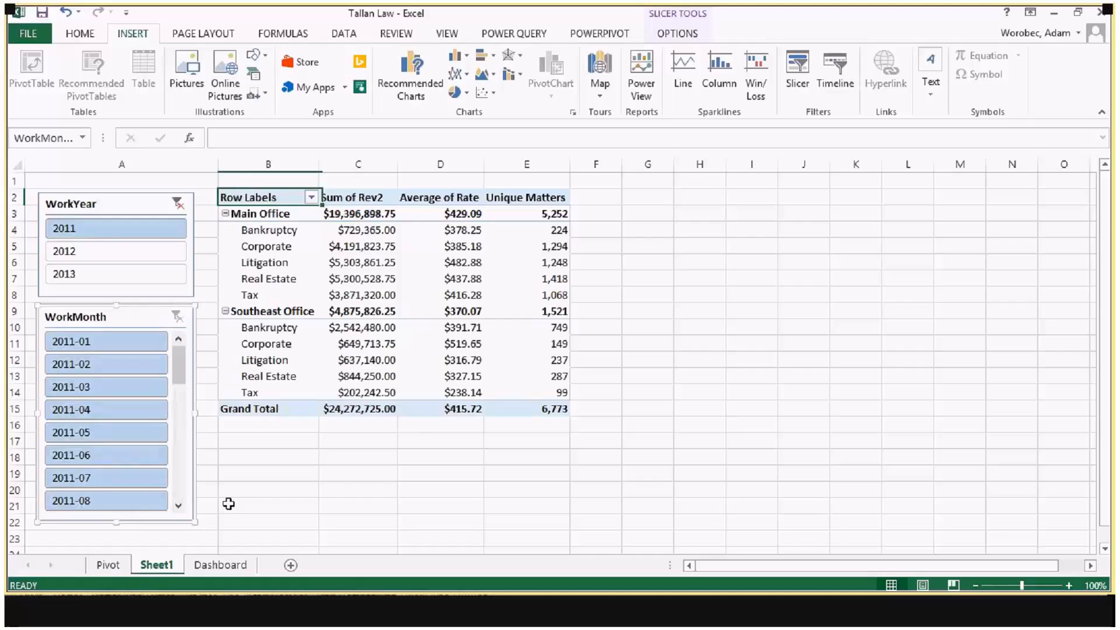
click(213, 566)
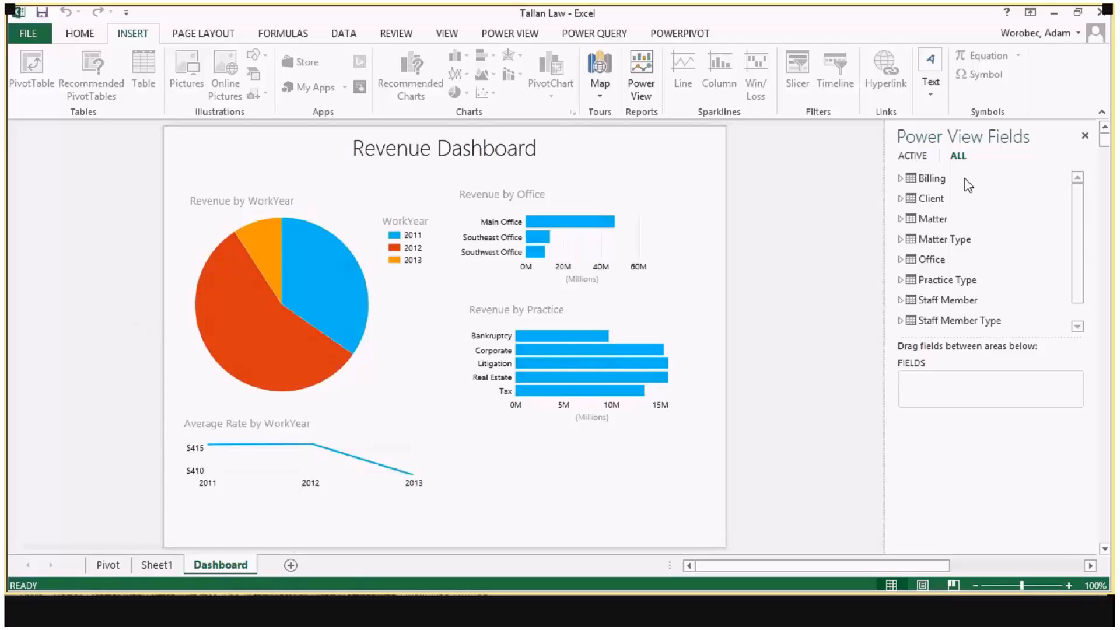
click(901, 179)
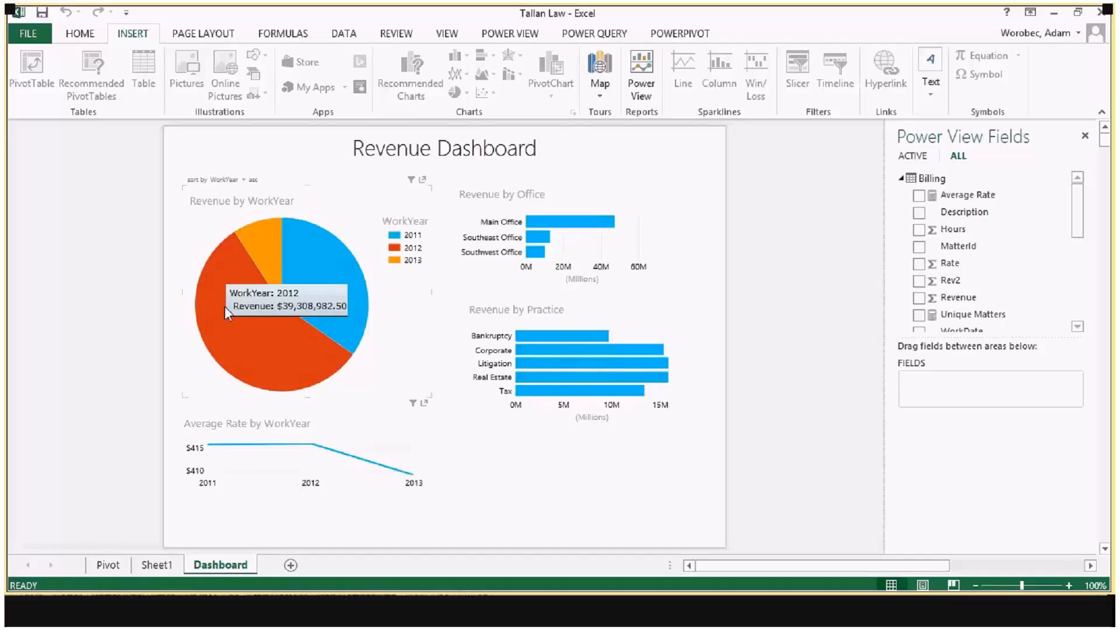
Step: Examine the revenue of each WorkYear slice, and highlight the dashboard by Main Office and by Southeast Office in turn
mouse_move(313, 269)
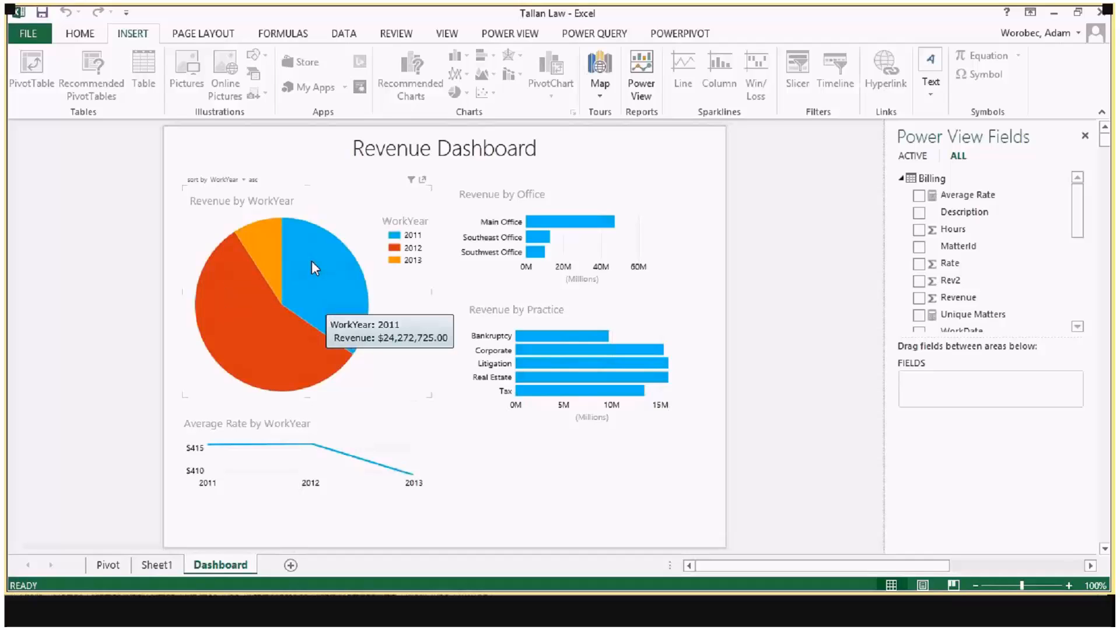
mouse_move(269, 243)
mouse_move(209, 290)
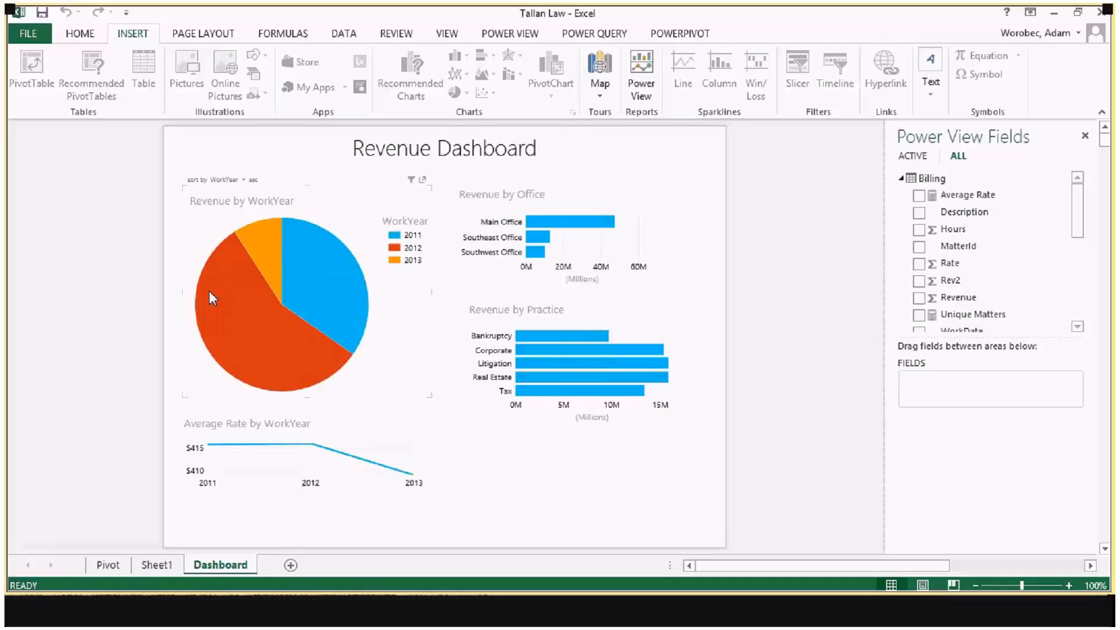
mouse_move(236, 348)
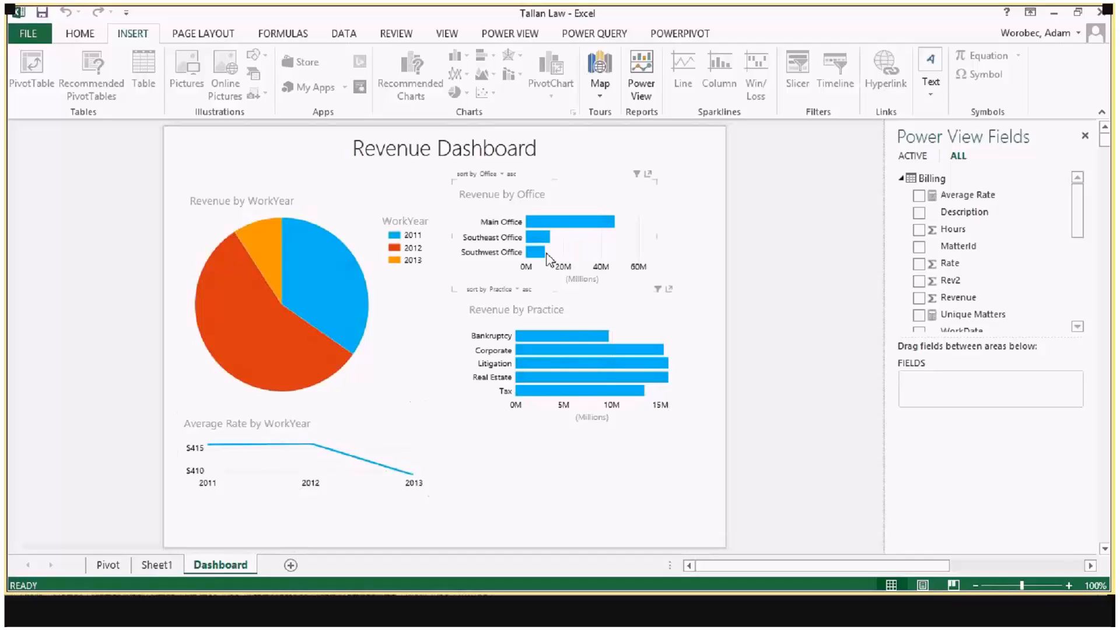
mouse_move(560, 224)
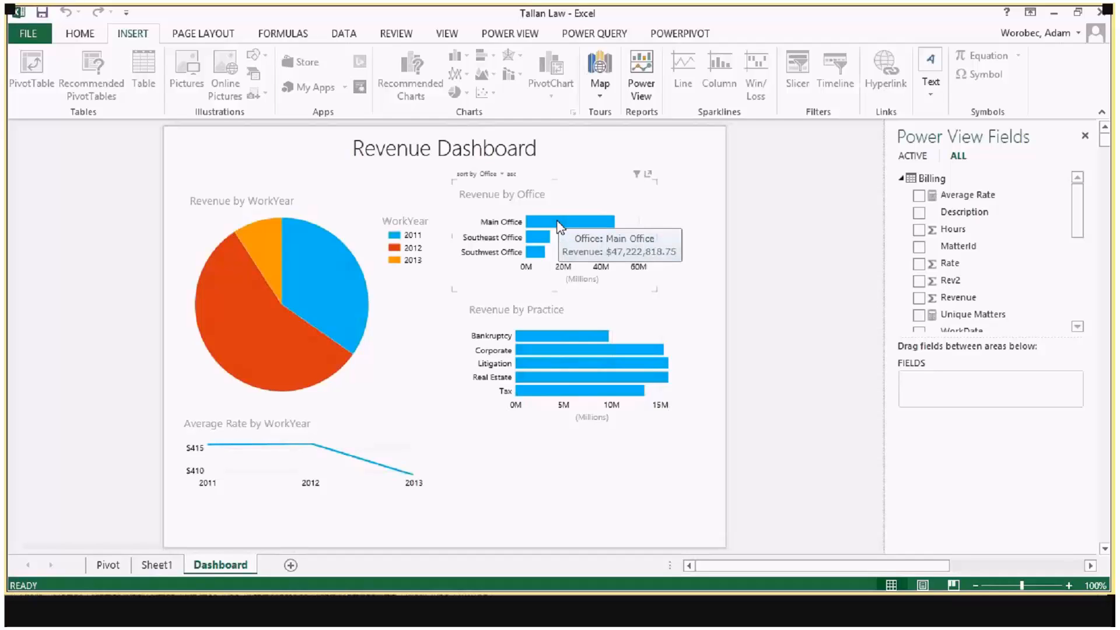
click(560, 224)
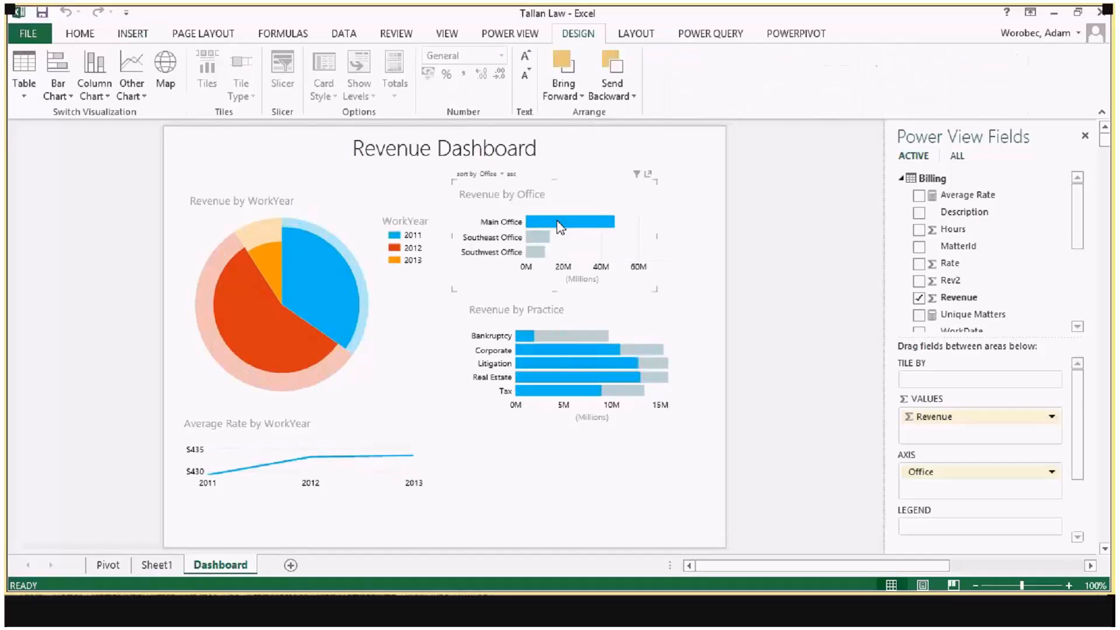
click(541, 240)
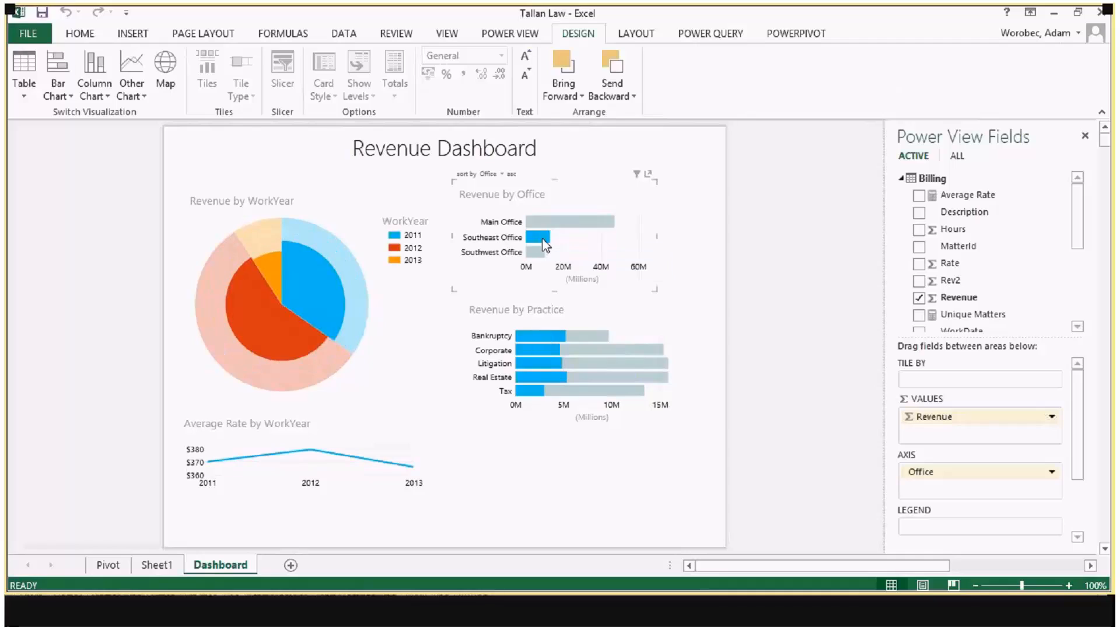
Step: Highlight the dashboard by Corporate, Litigation, Main Office and the 2011 pie slice in turn, and clear the highlighting
click(546, 347)
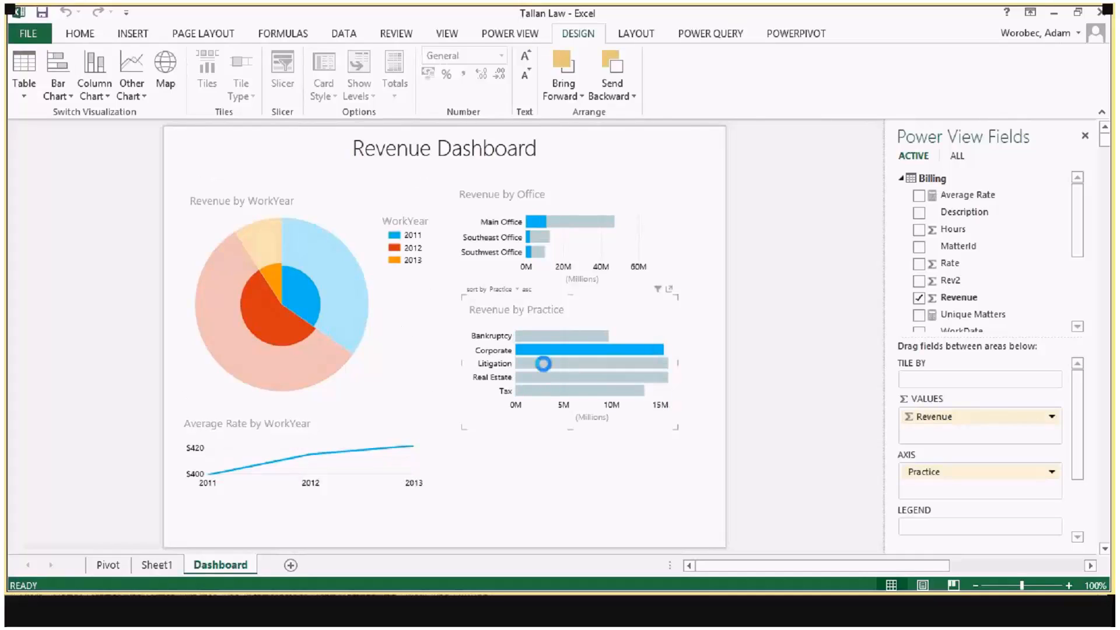
click(543, 364)
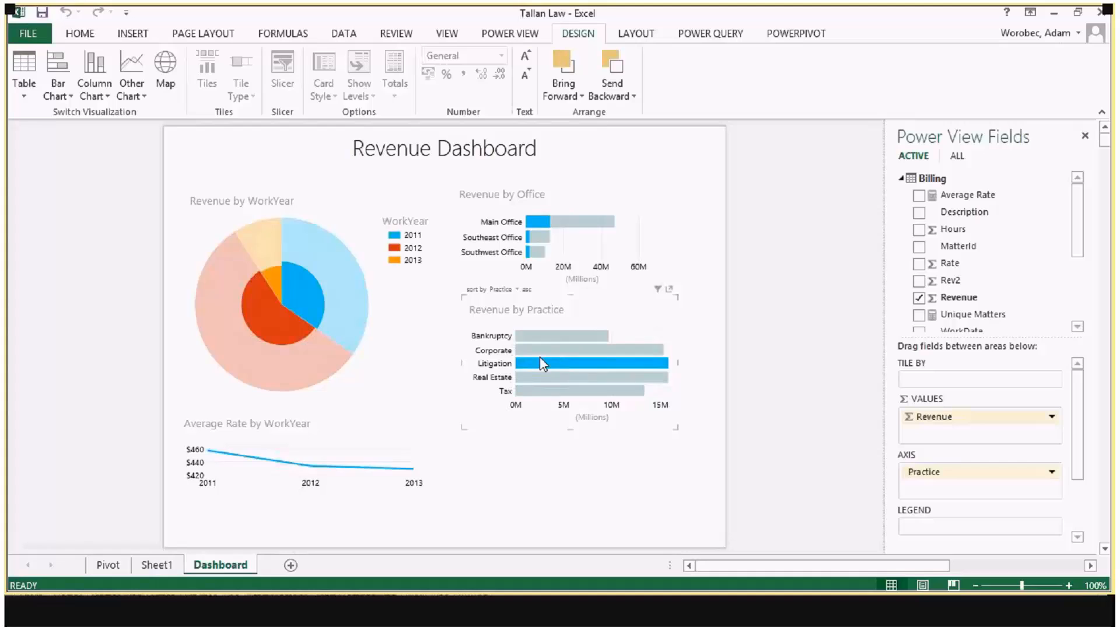
click(538, 222)
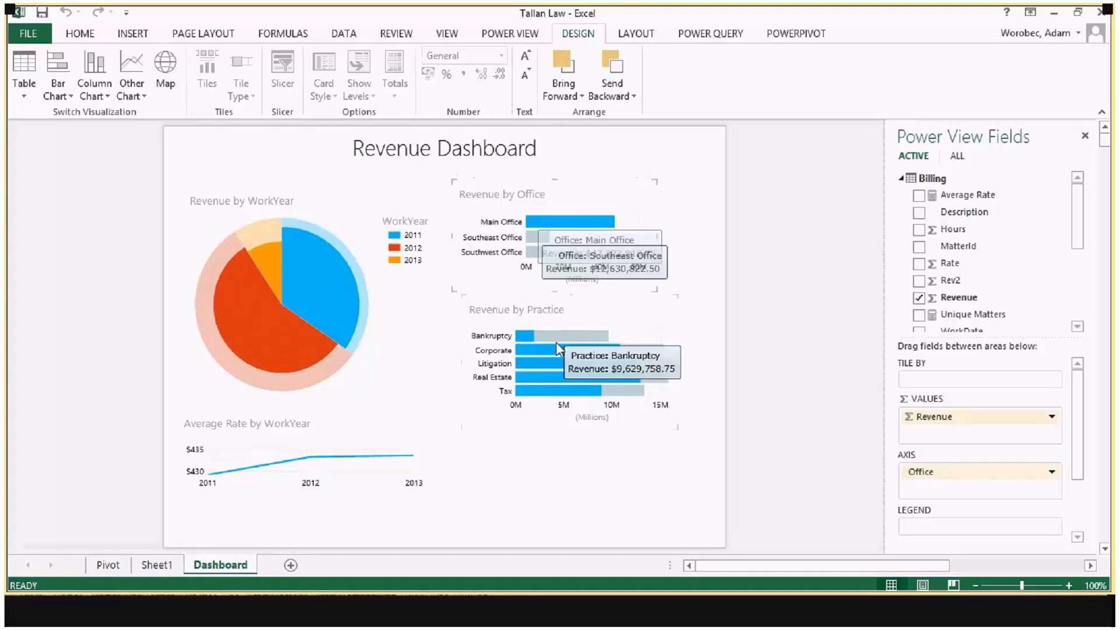
click(301, 284)
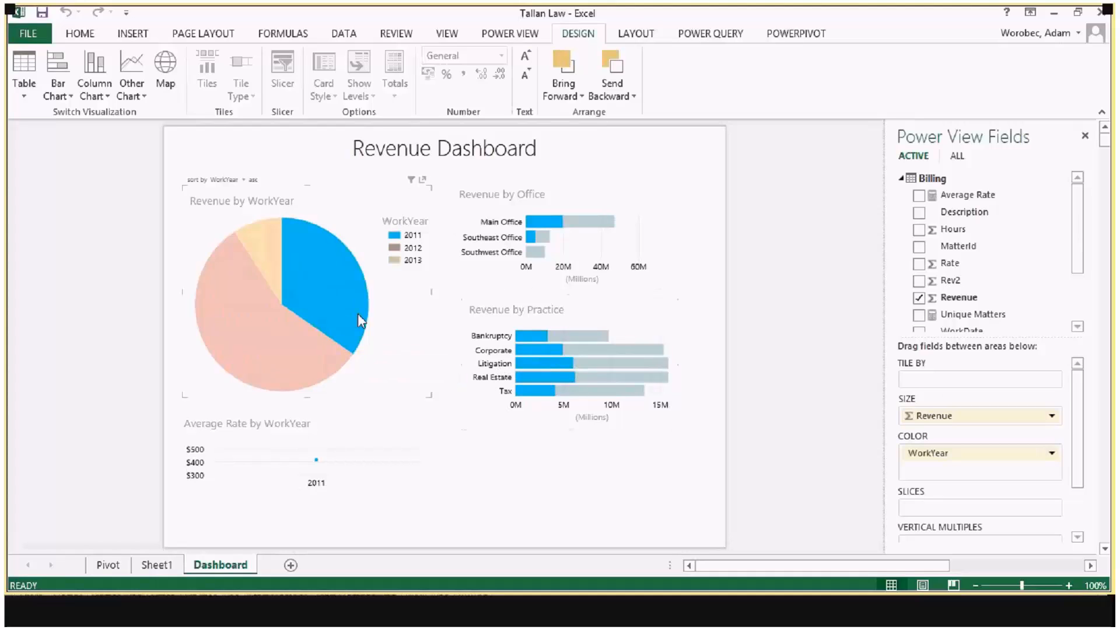
click(408, 325)
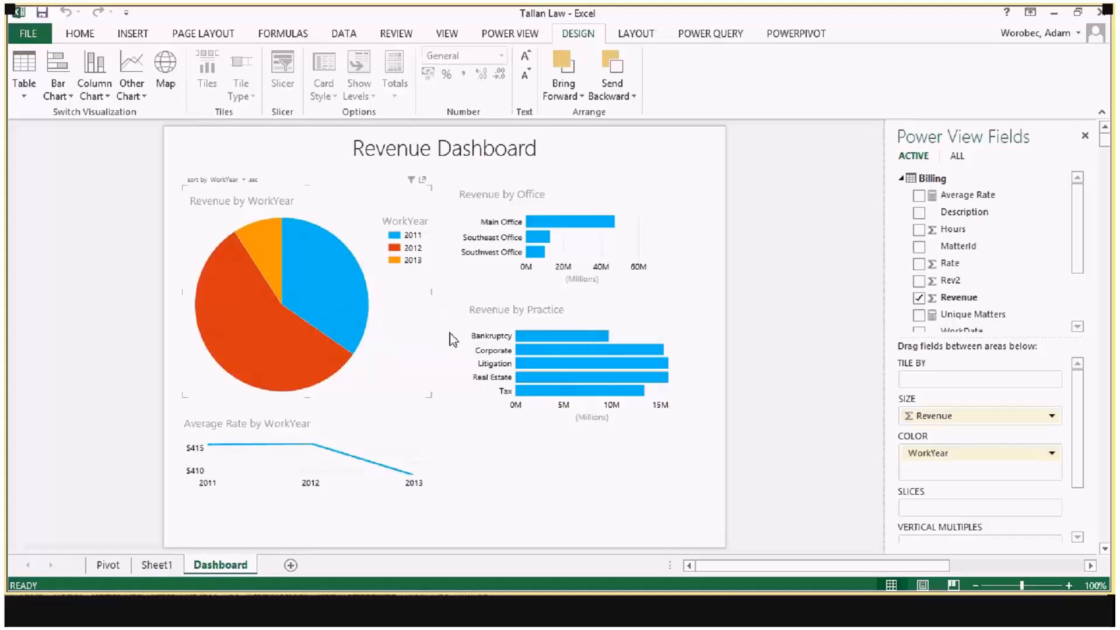
Step: Highlight the dashboard by each practice in turn from Bankruptcy to Tax, and compare the office, year and average rate charts
click(544, 334)
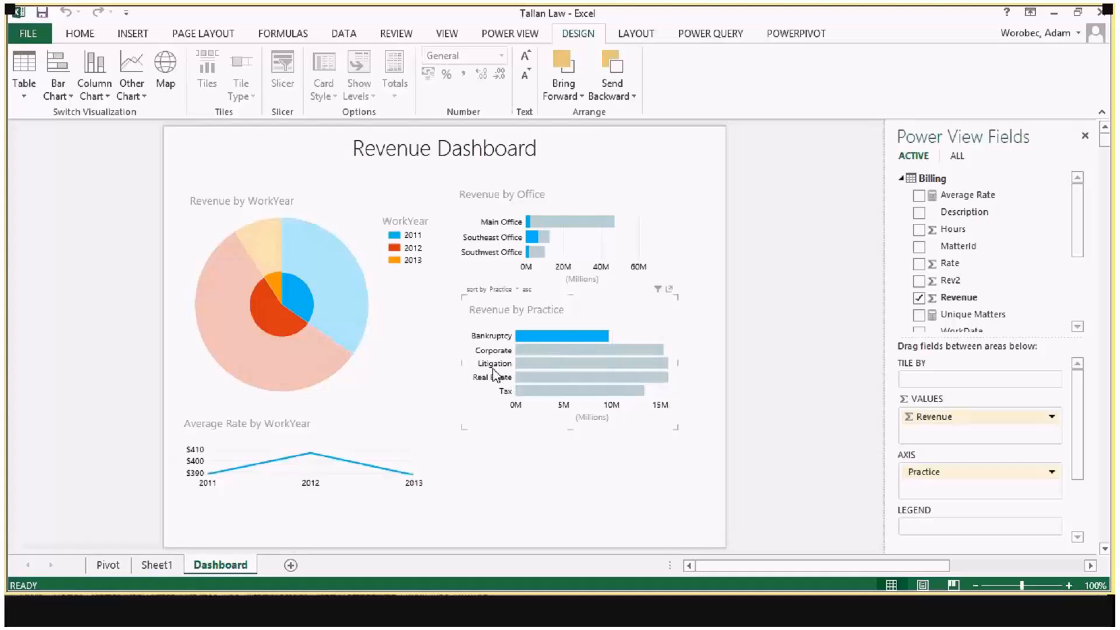
click(527, 348)
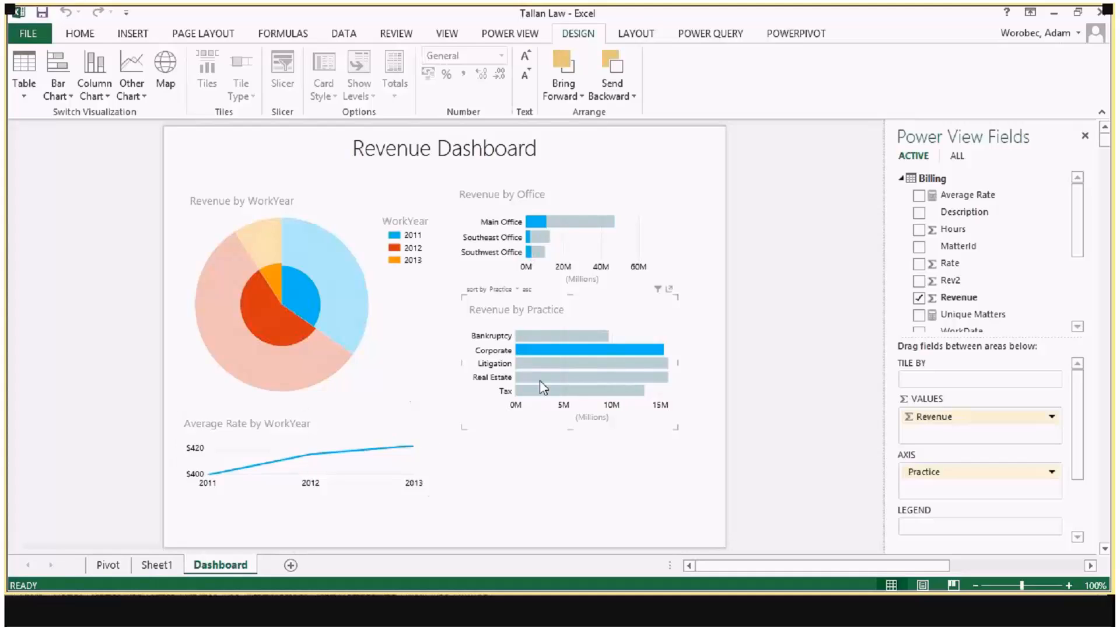
click(547, 366)
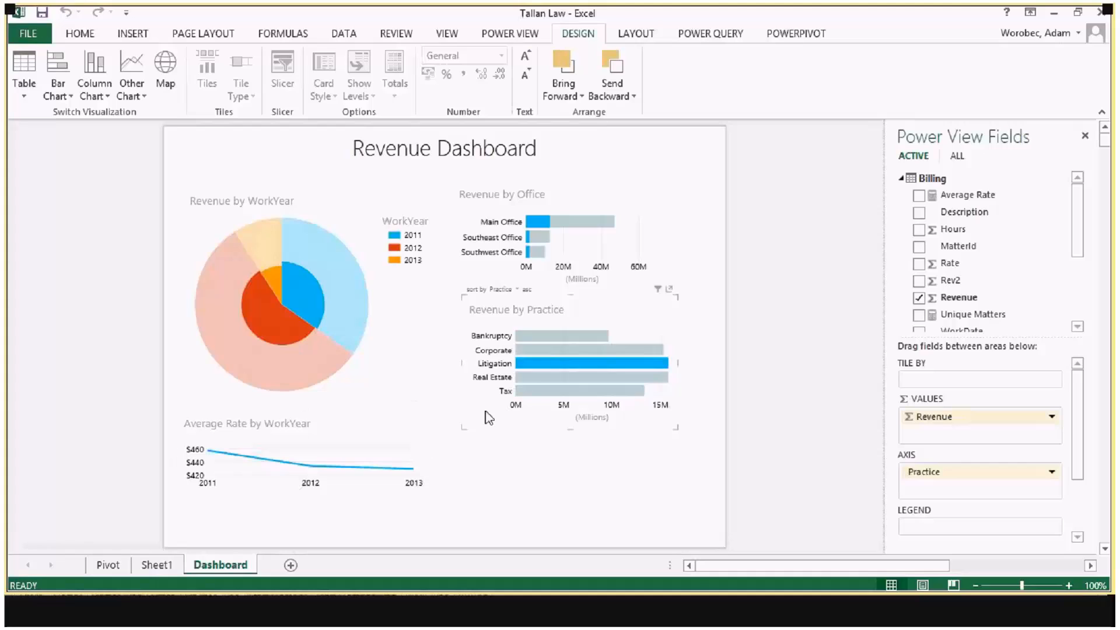
mouse_move(527, 381)
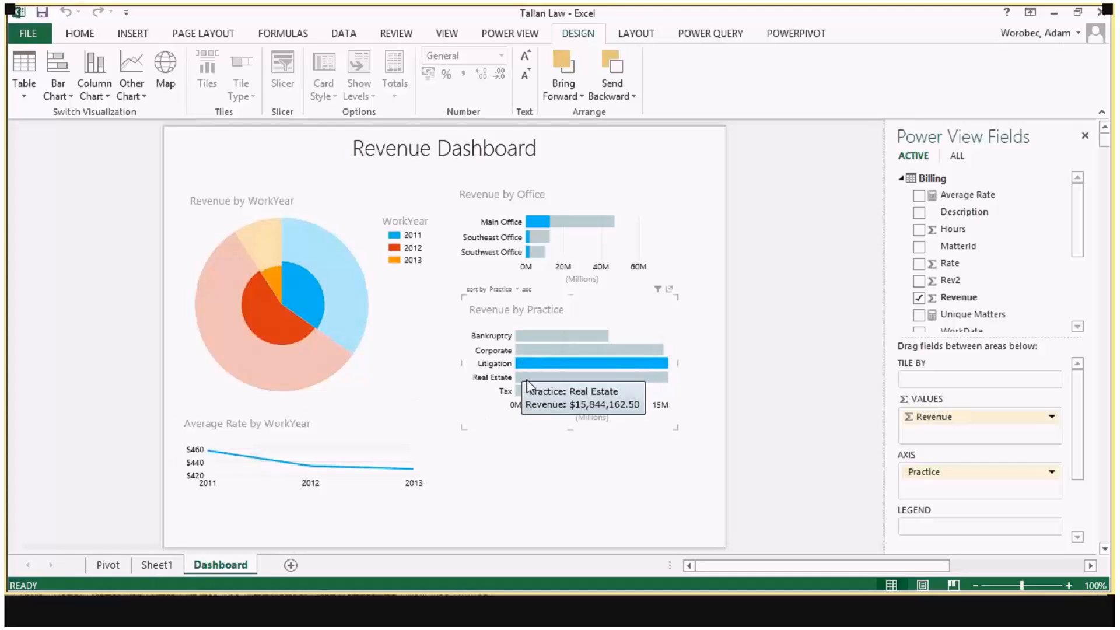
click(523, 376)
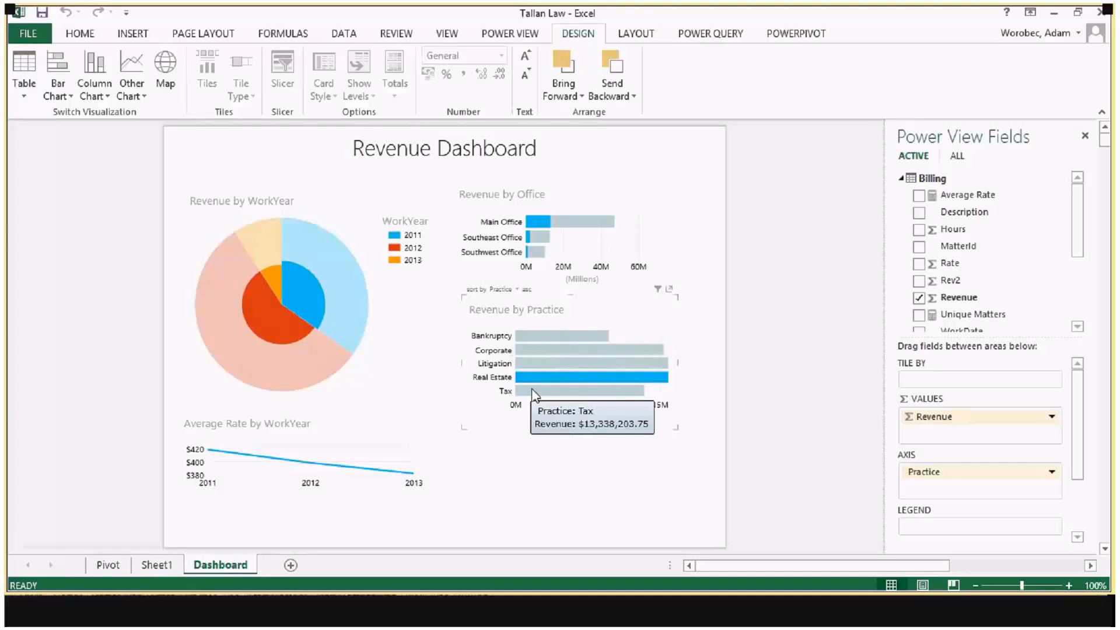
click(532, 392)
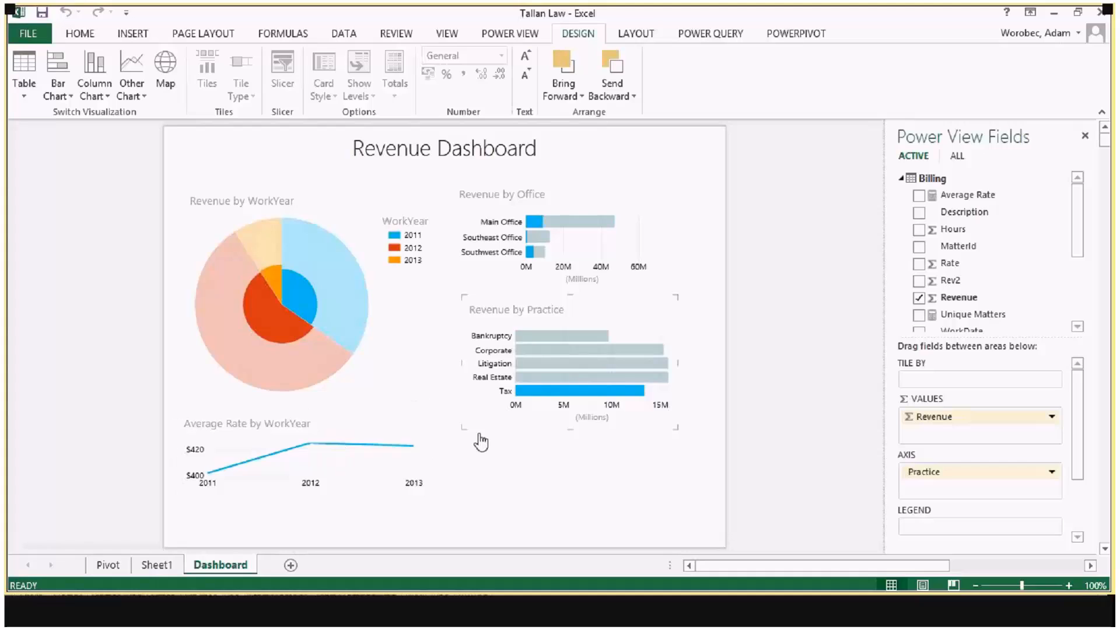
Step: Go back through the practice highlights from Real Estate to Bankruptcy, and forward through Corporate to Litigation, comparing the other charts
click(526, 377)
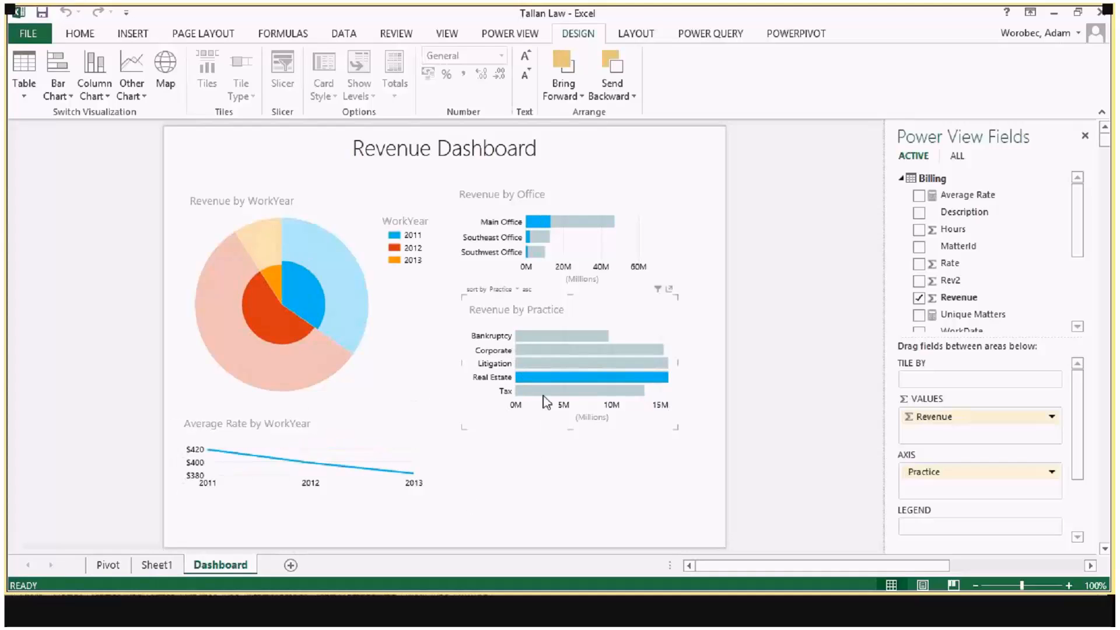
mouse_move(547, 236)
click(532, 364)
click(529, 348)
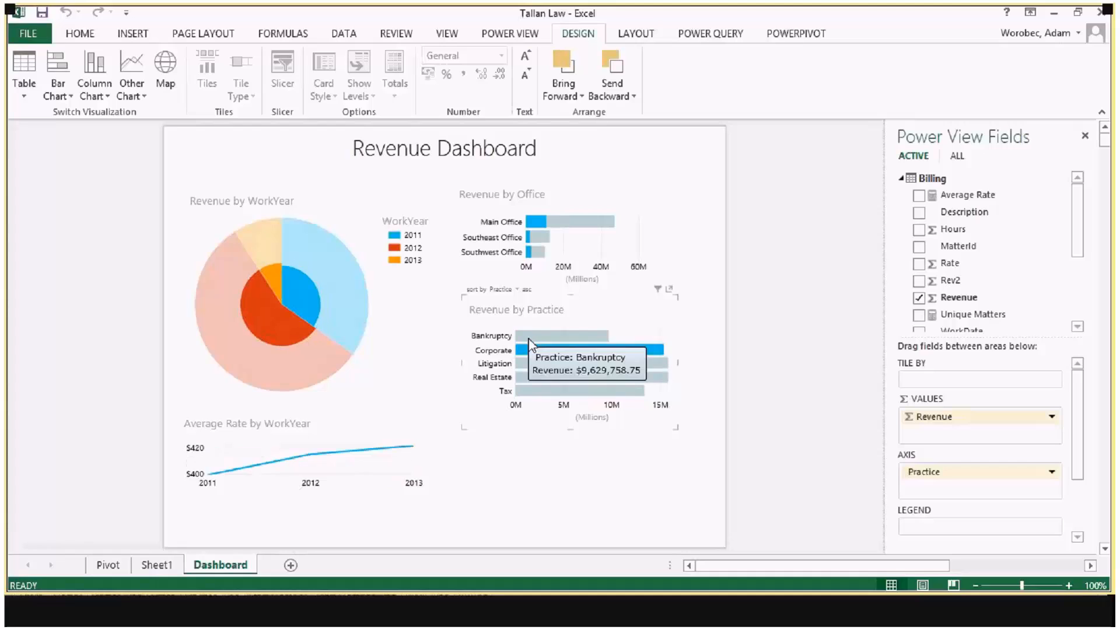
click(531, 337)
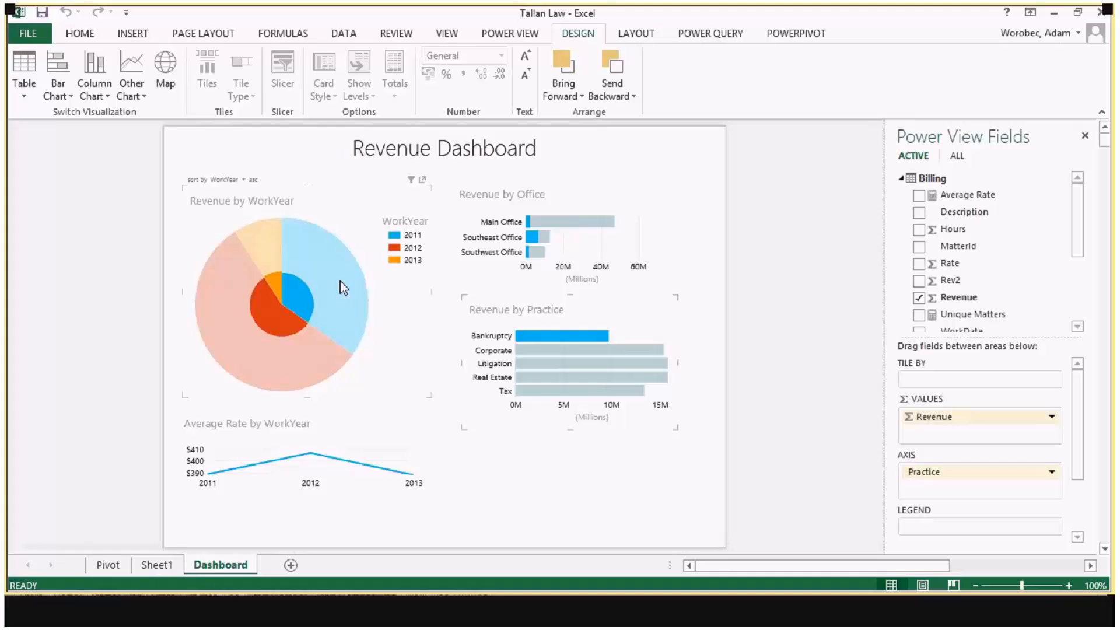
click(564, 352)
click(551, 363)
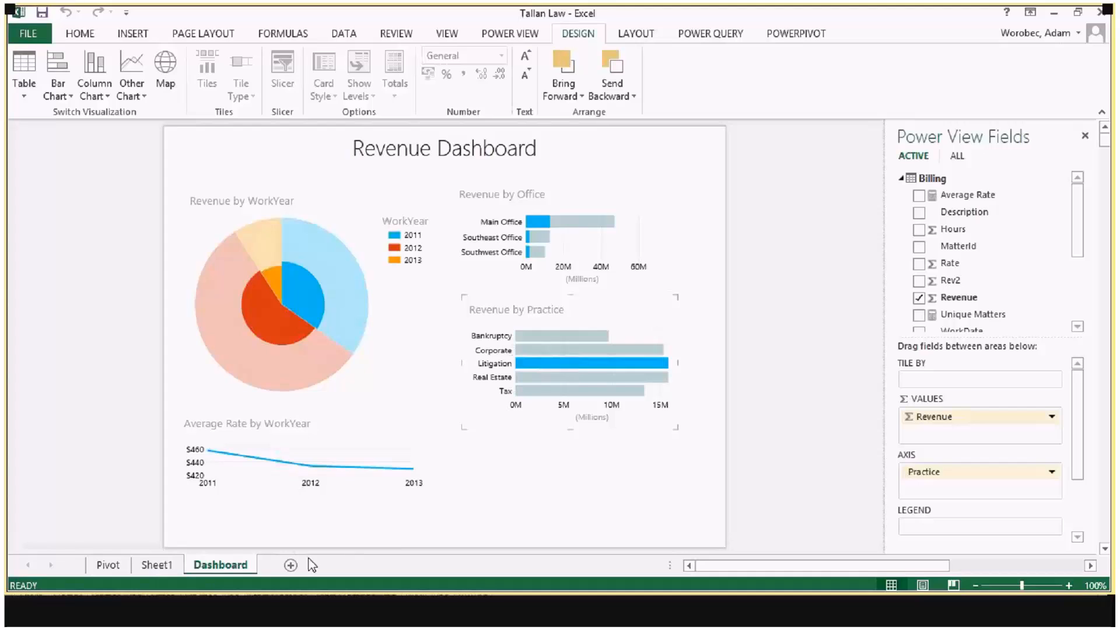
Step: Insert a new Power View report into the workbook from Sheet1
click(151, 568)
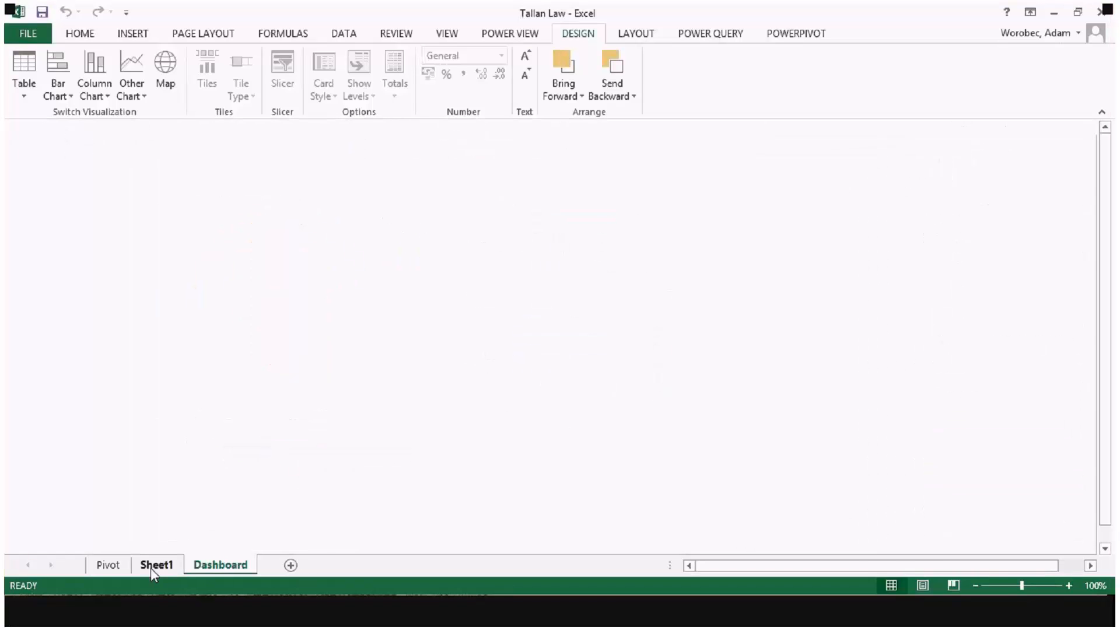
click(132, 35)
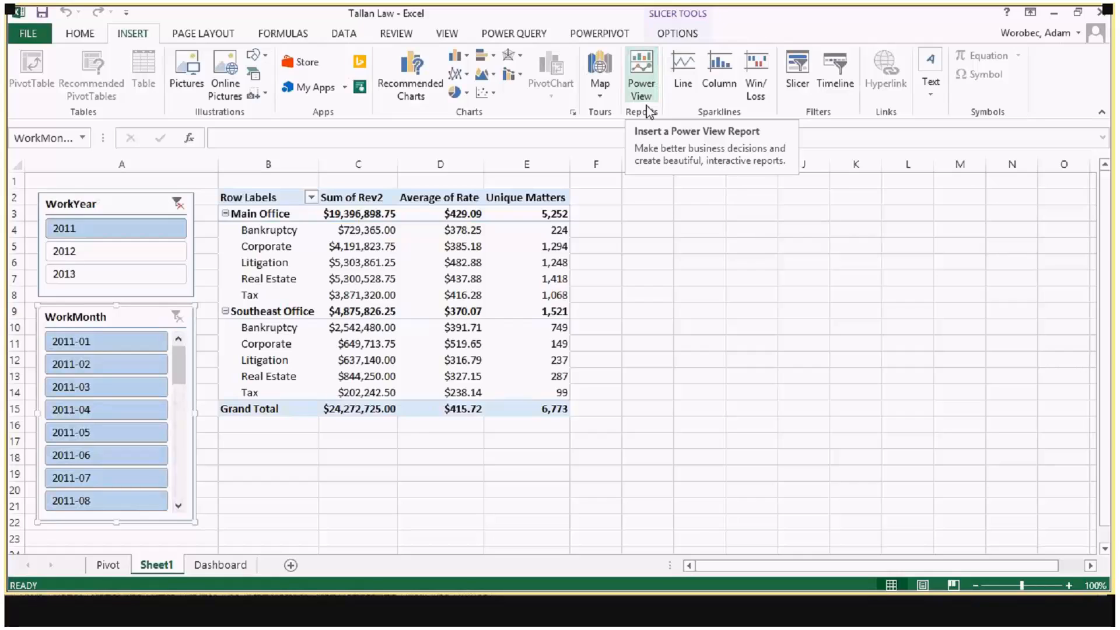
click(645, 91)
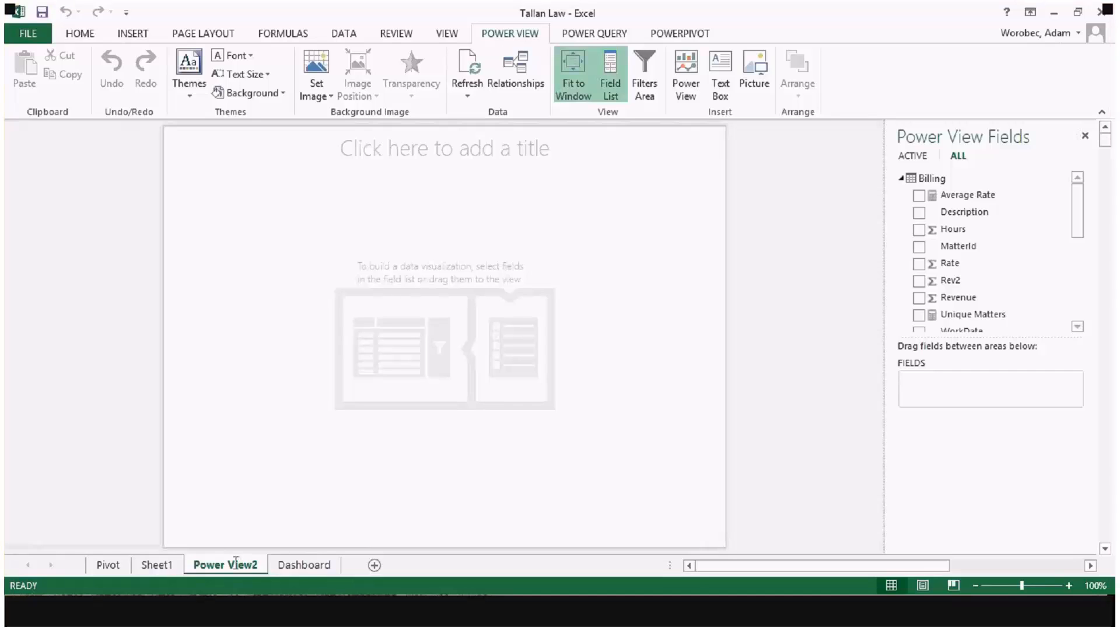
double_click(240, 565)
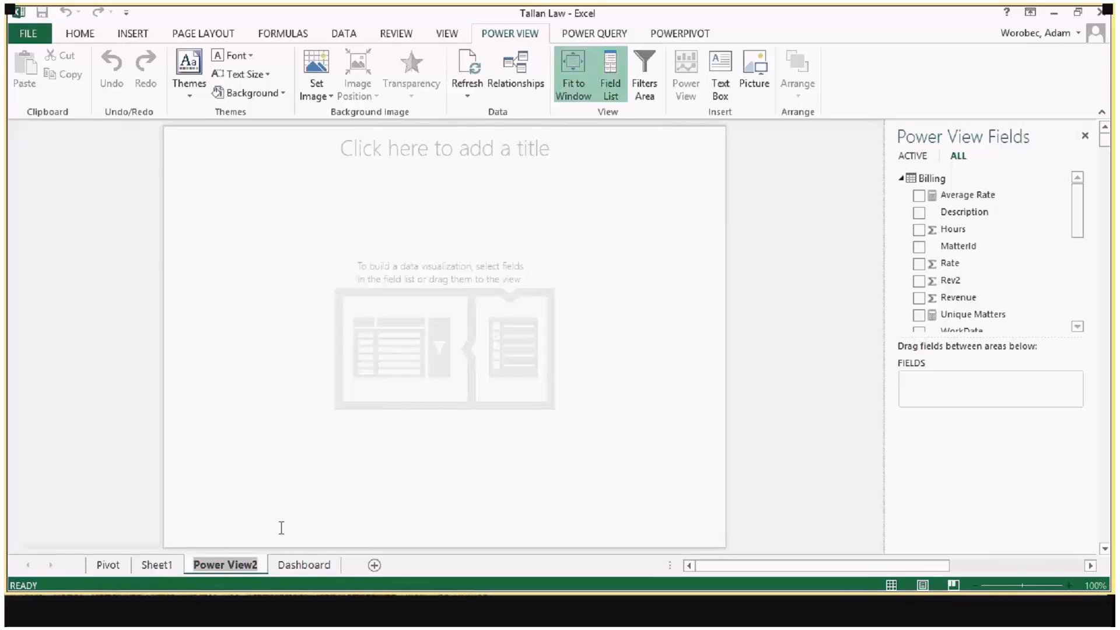
Step: Title the new Power View report "Revenue Dashboard 2"
click(444, 148)
text(R)
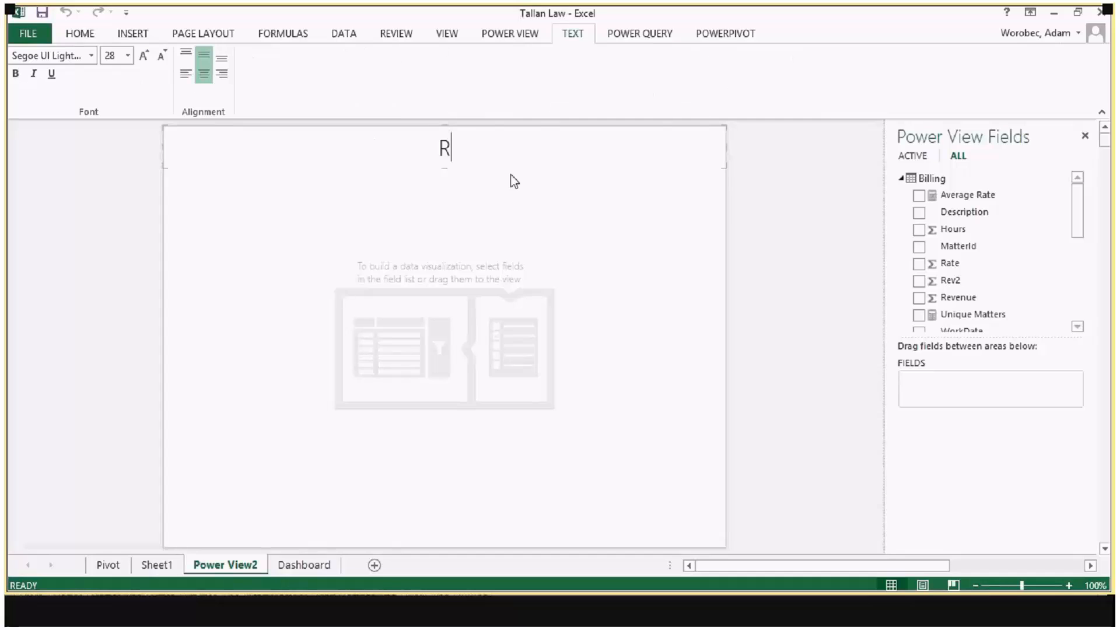
text(evenue Das)
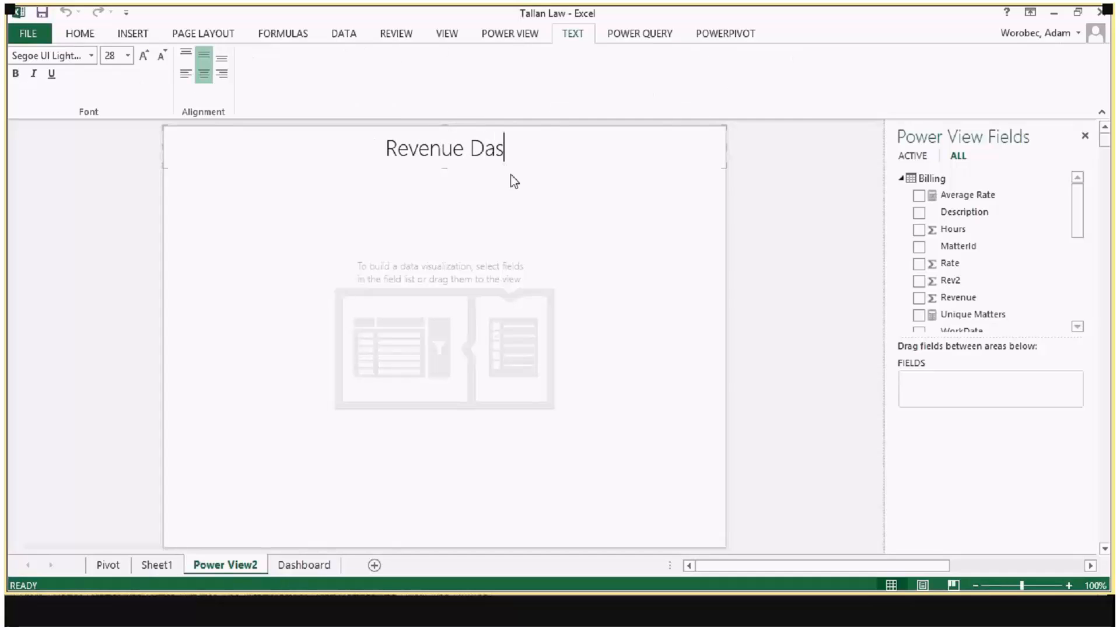
text(hboard )
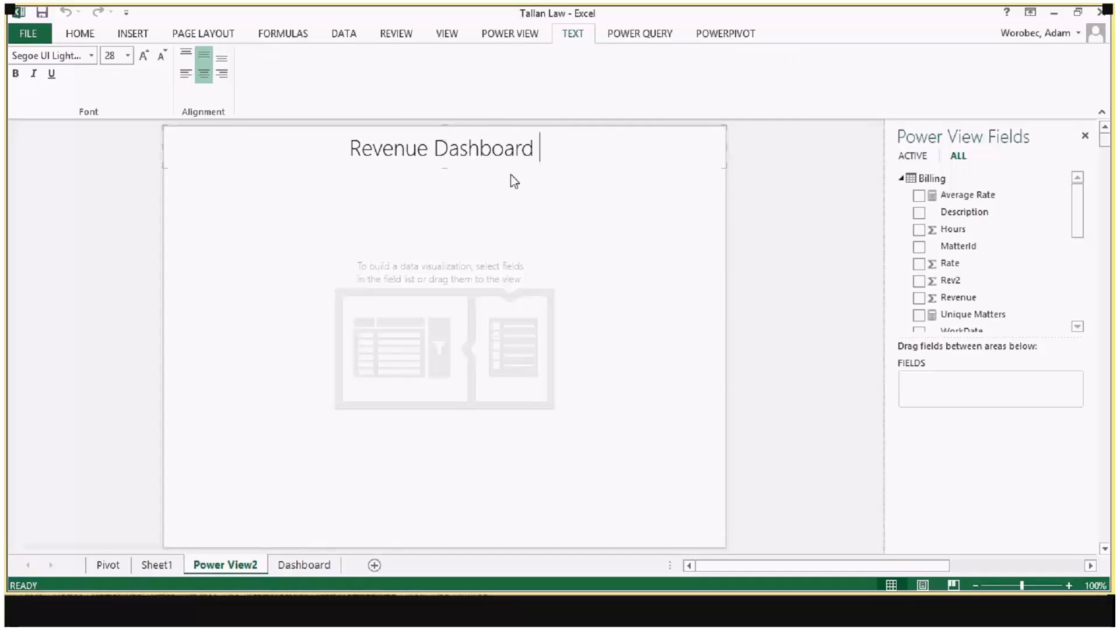
text(2)
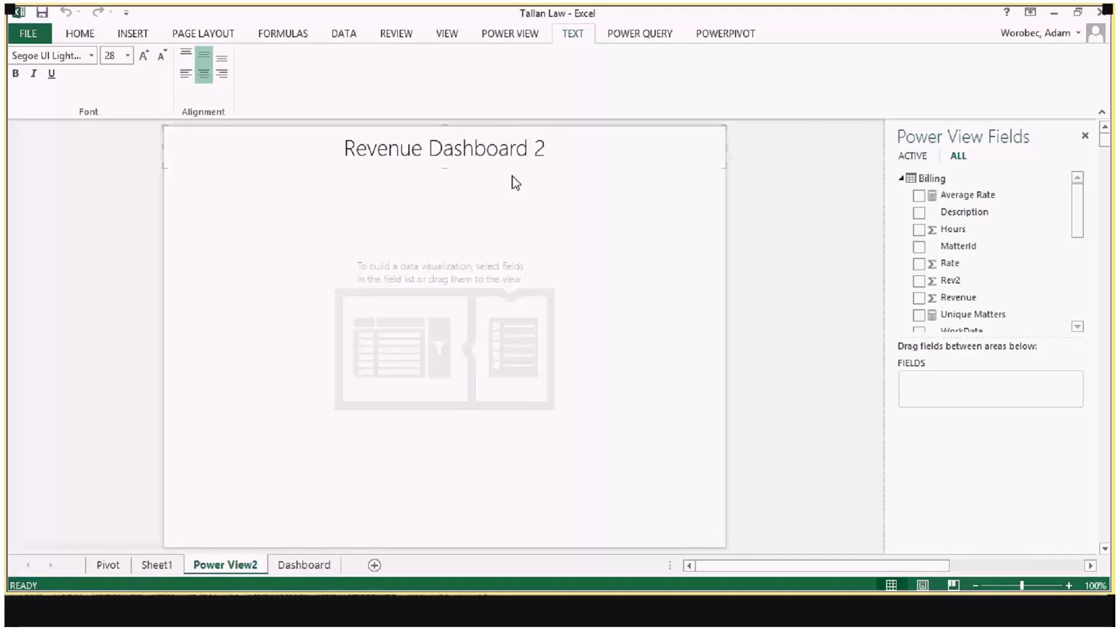
click(781, 132)
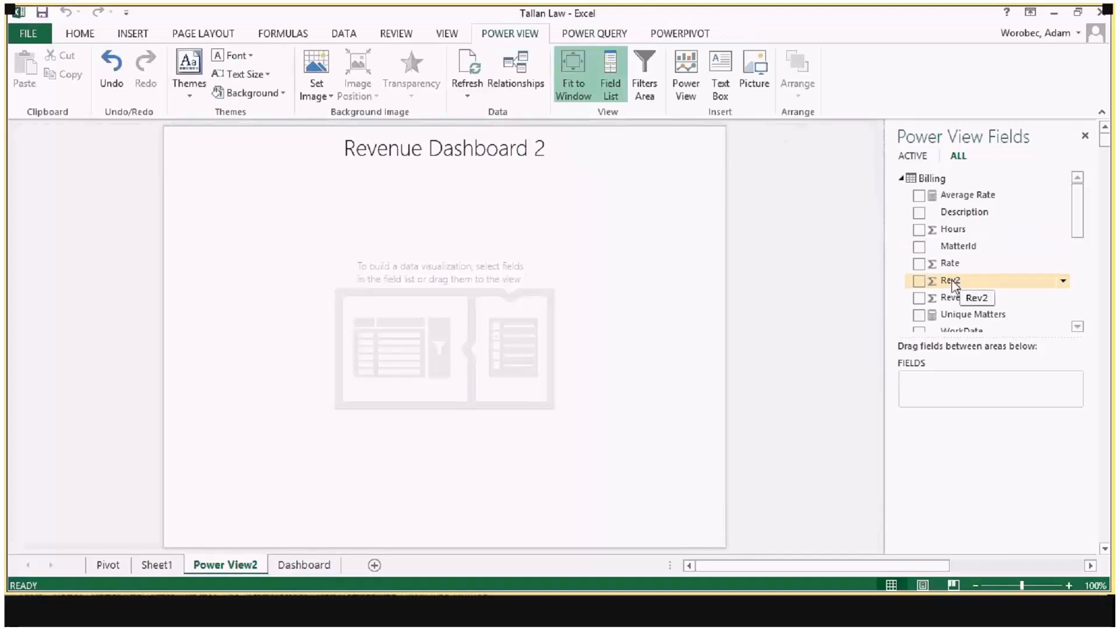
Step: Create a table from the Billing fields Rev2 and WorkYear near the upper-left corner of the report canvas
drag(854, 285, 243, 216)
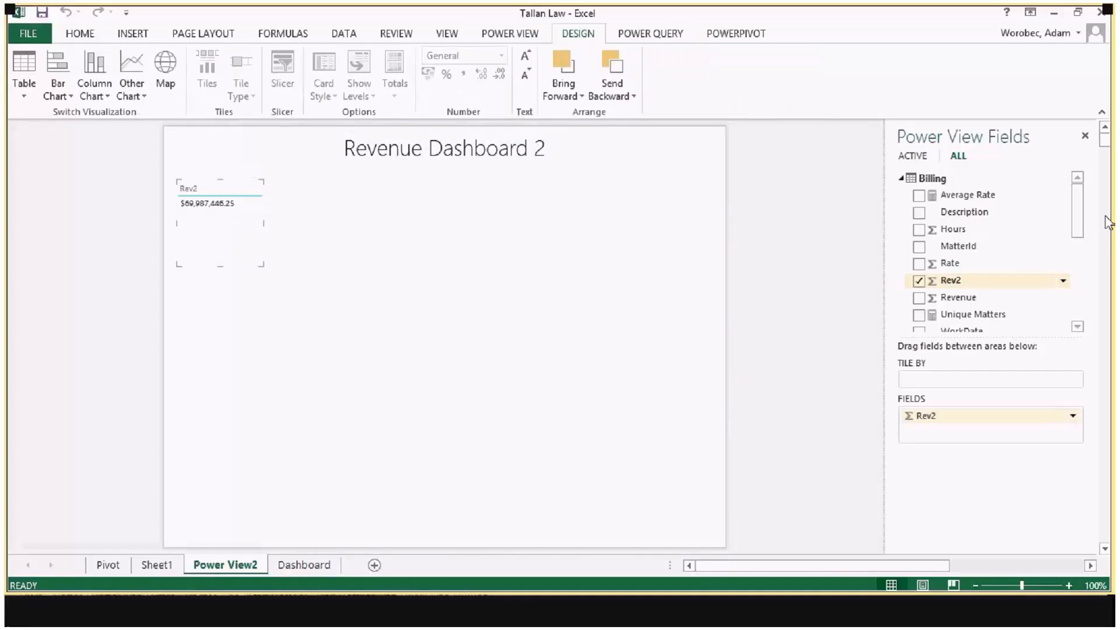
drag(1080, 221, 1086, 259)
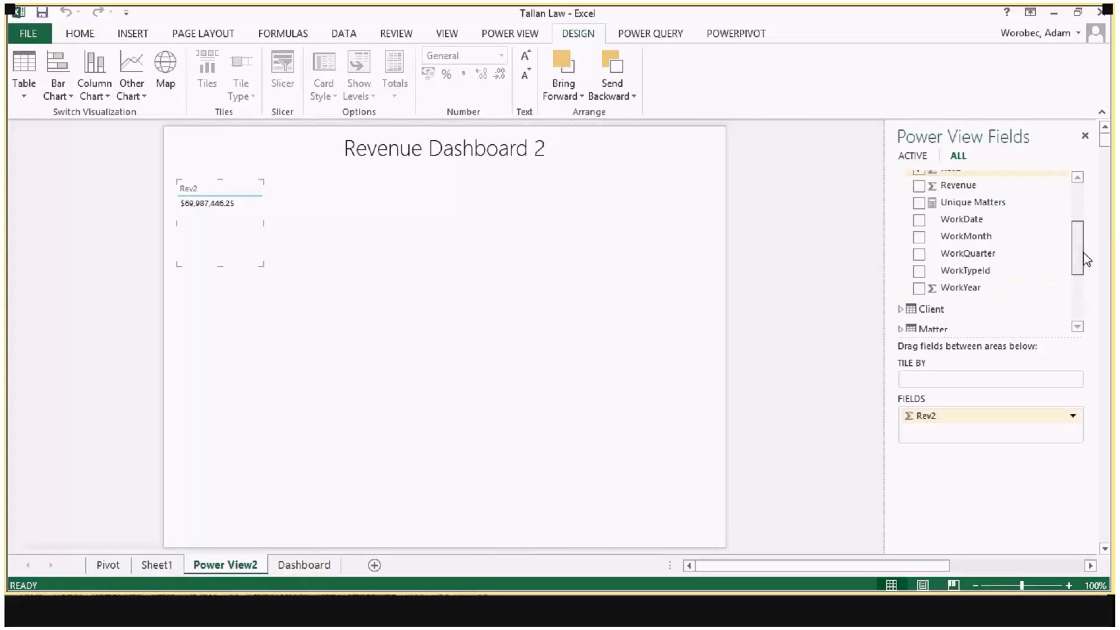
drag(961, 288, 236, 216)
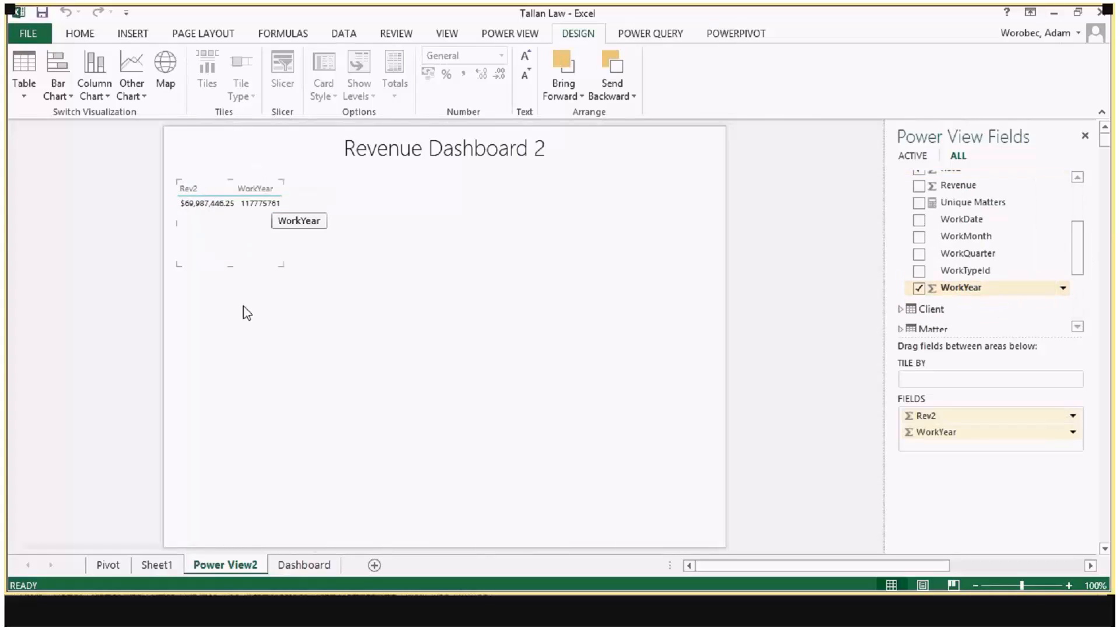
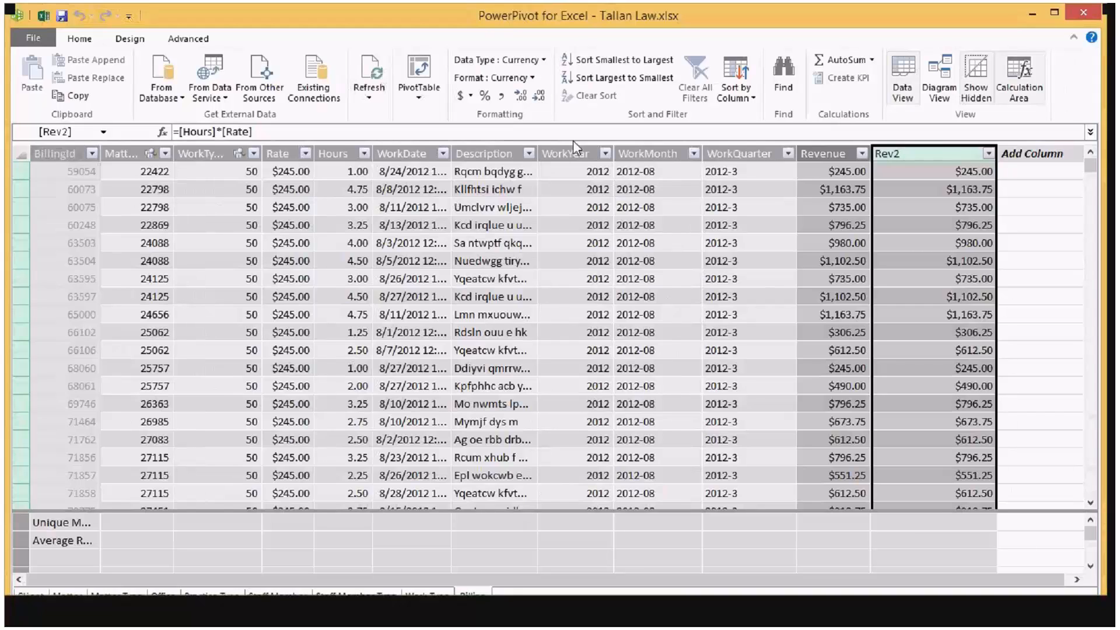
Step: Set the Billing table's WorkYear column to Do not summarize in the PowerPivot model, and apply the model change in the Power View report
click(574, 150)
click(188, 39)
click(267, 96)
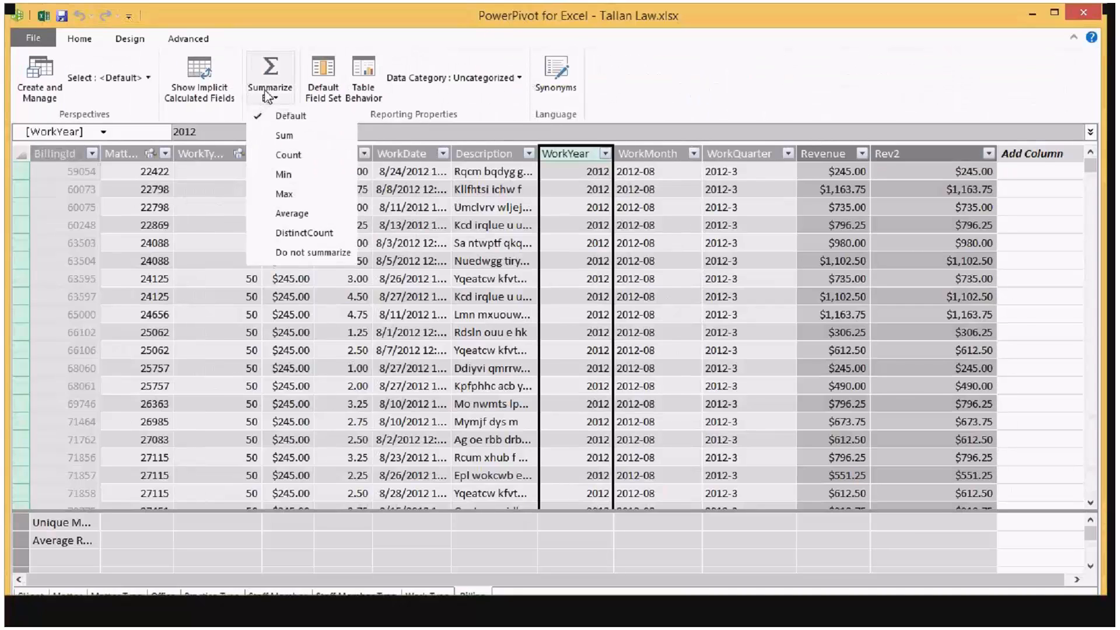
click(292, 254)
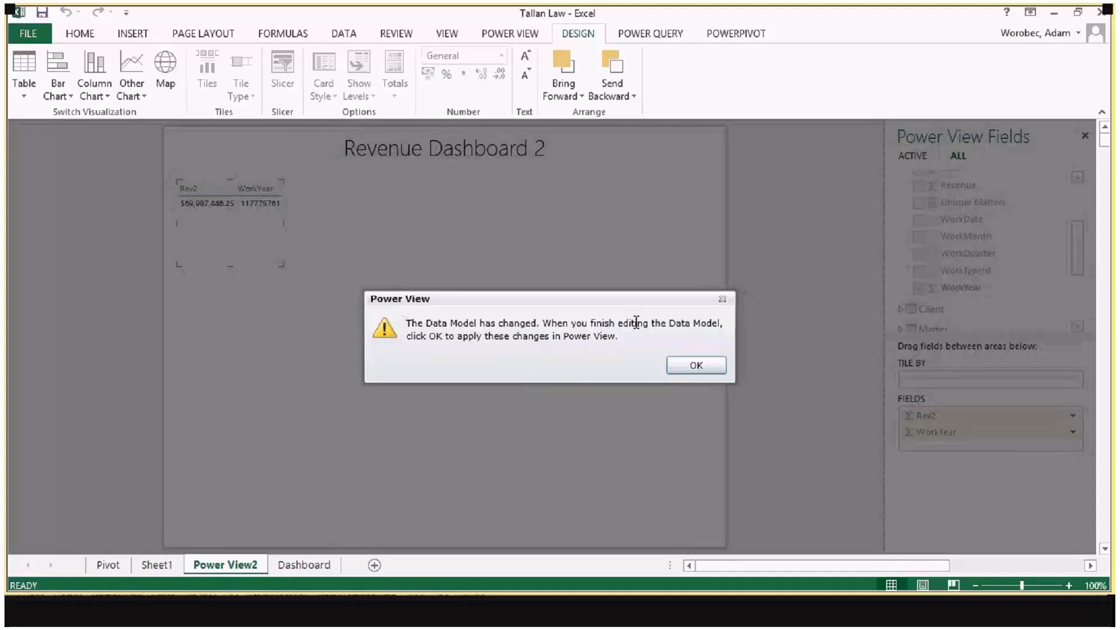
click(710, 368)
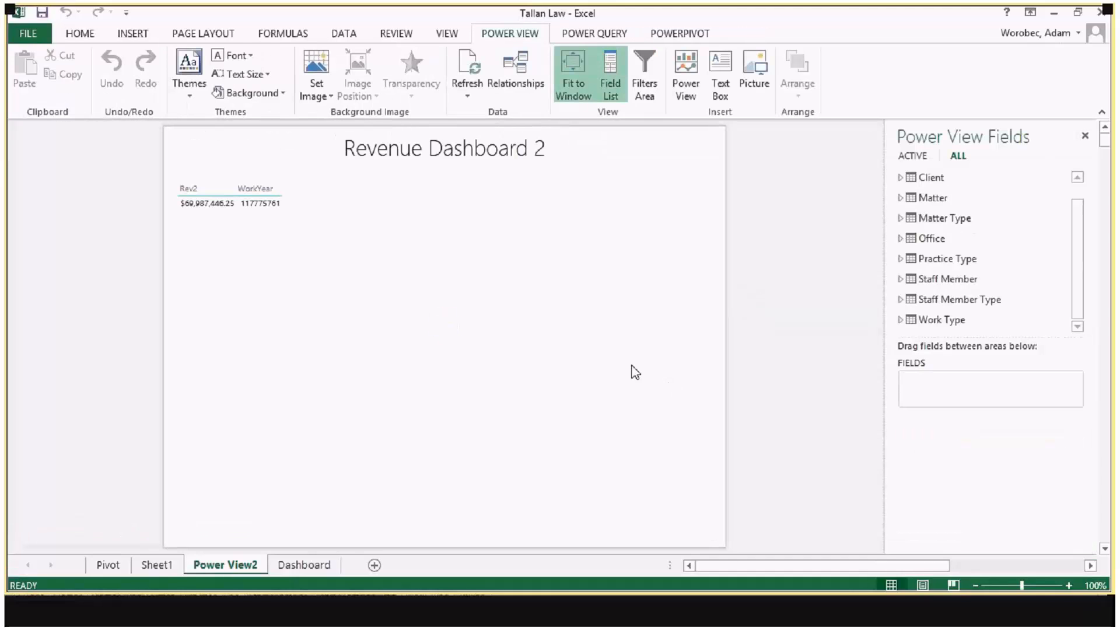
Step: Remove the summed WorkYear field from the Rev2 table and add WorkYear back as an unsummarized field
click(270, 220)
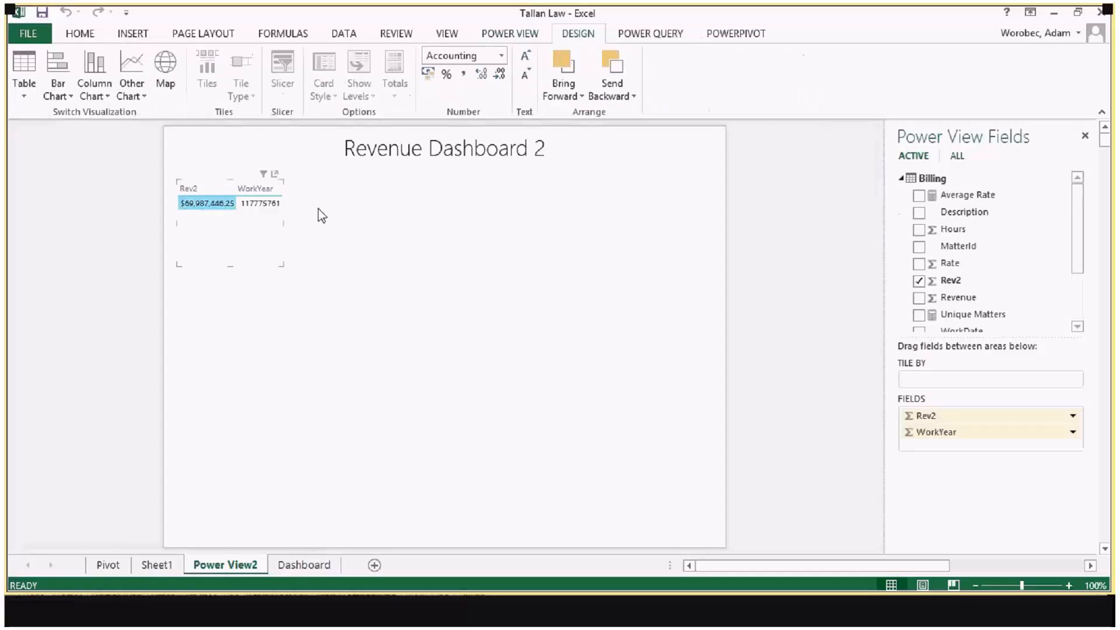
click(1073, 433)
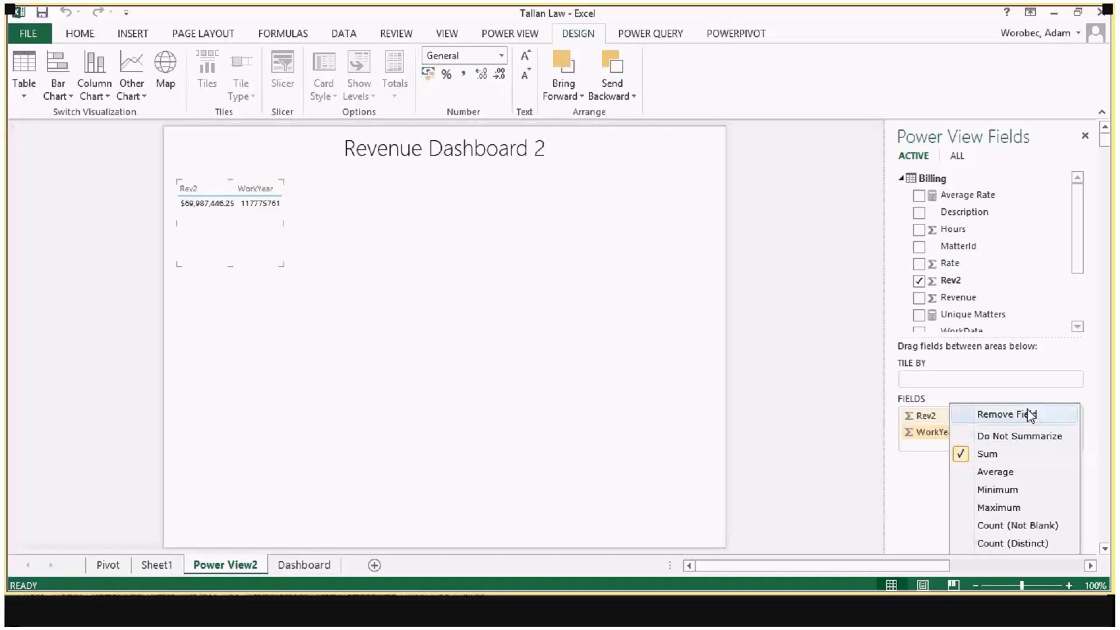
click(960, 412)
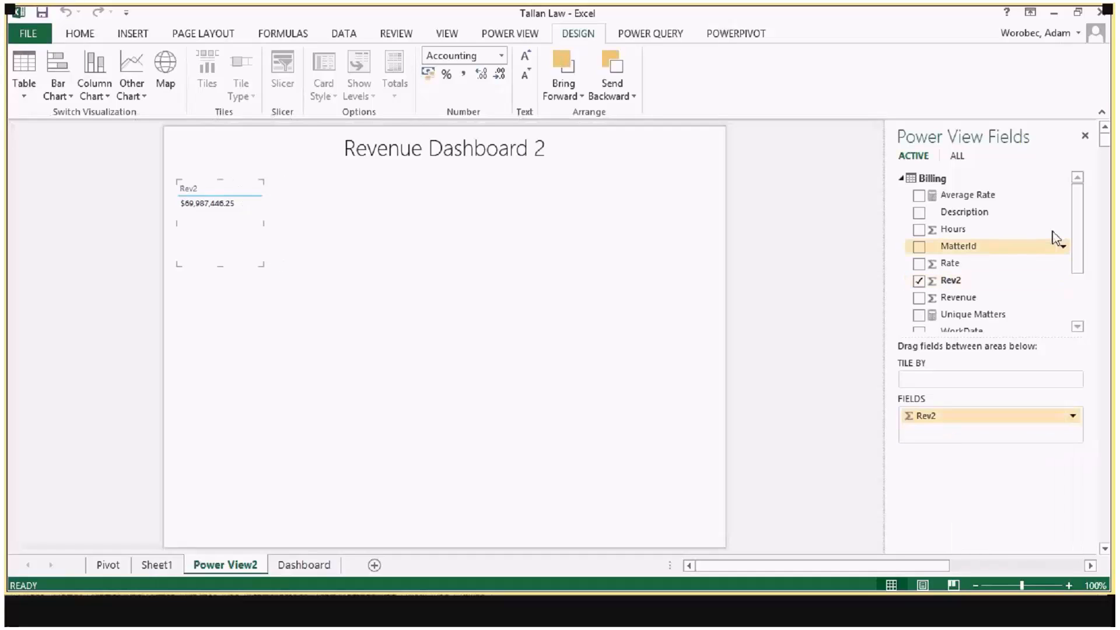
drag(1079, 233, 1078, 284)
drag(992, 317, 219, 220)
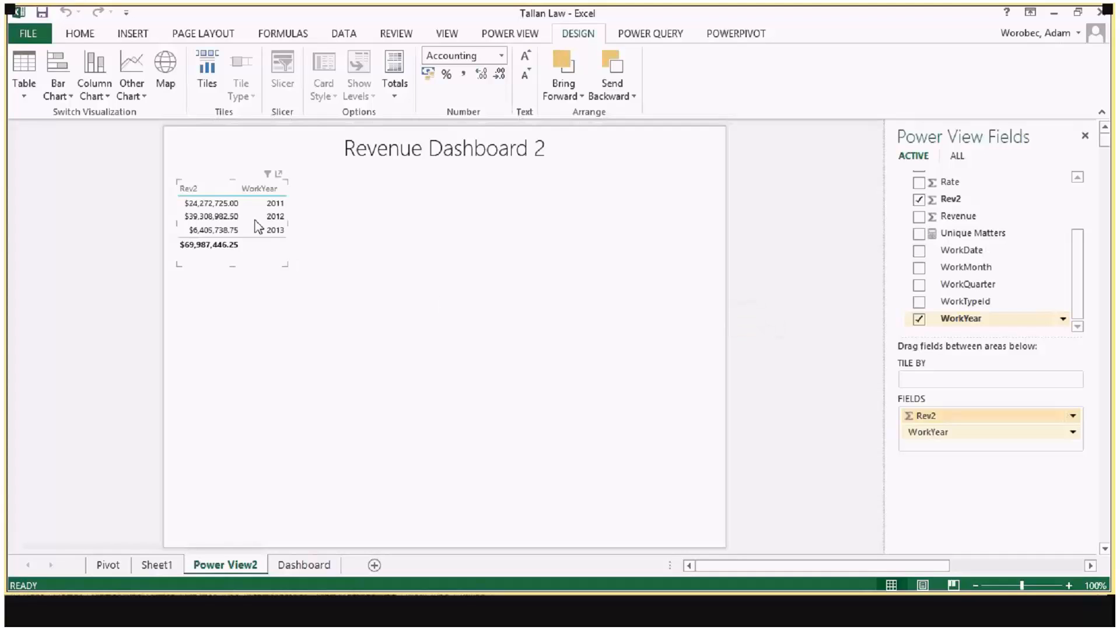
Step: Convert the Rev2 by WorkYear table to a pie chart and enlarge it until its legend labels fit
click(224, 216)
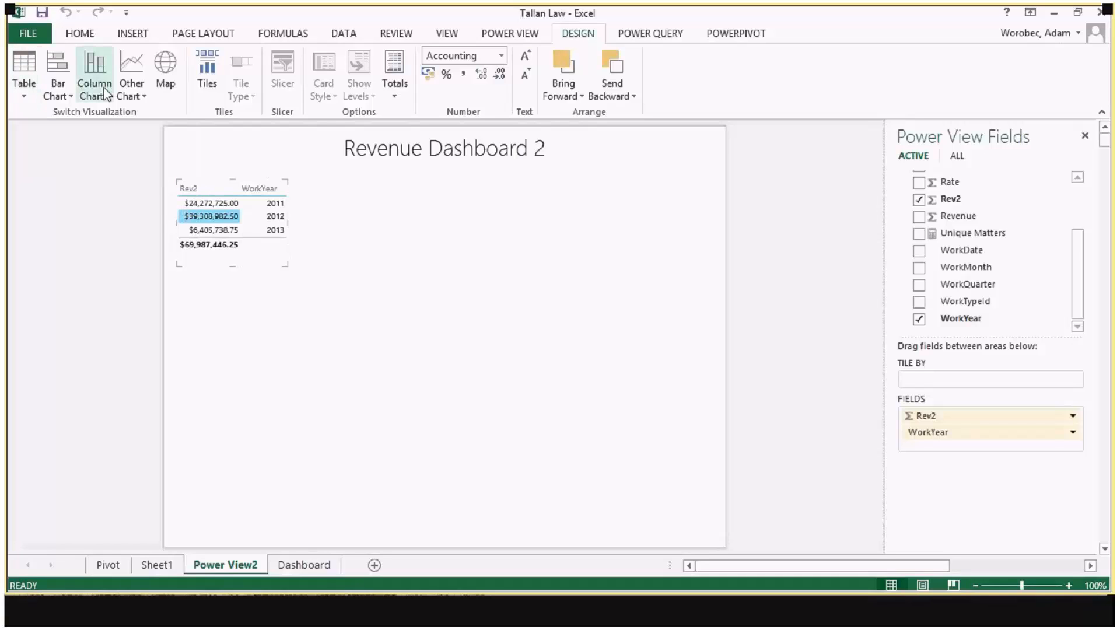
click(140, 97)
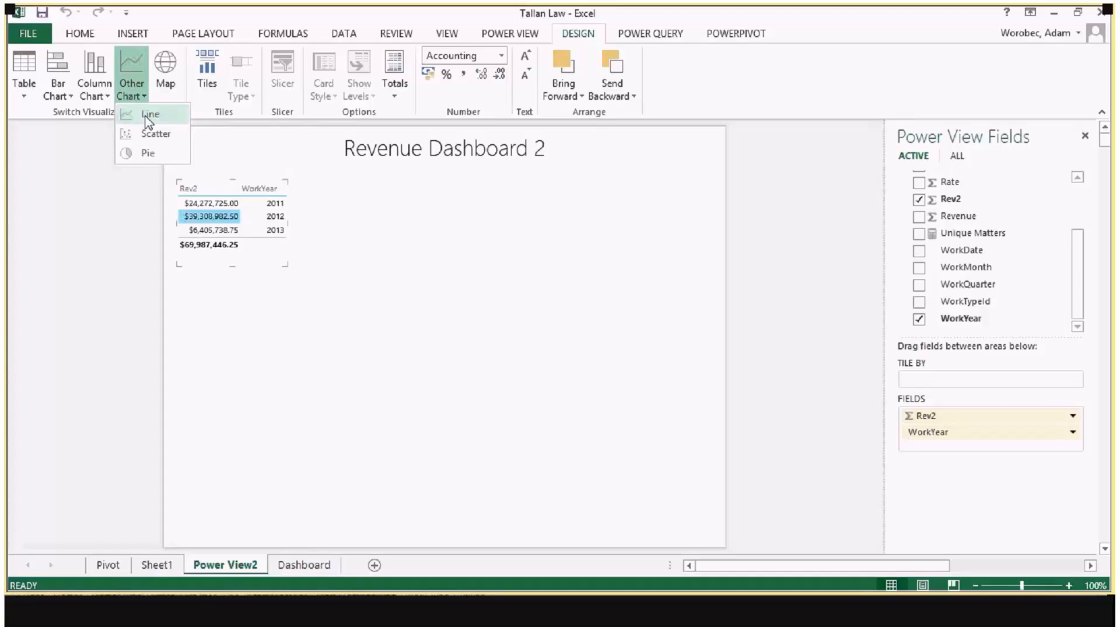
click(146, 153)
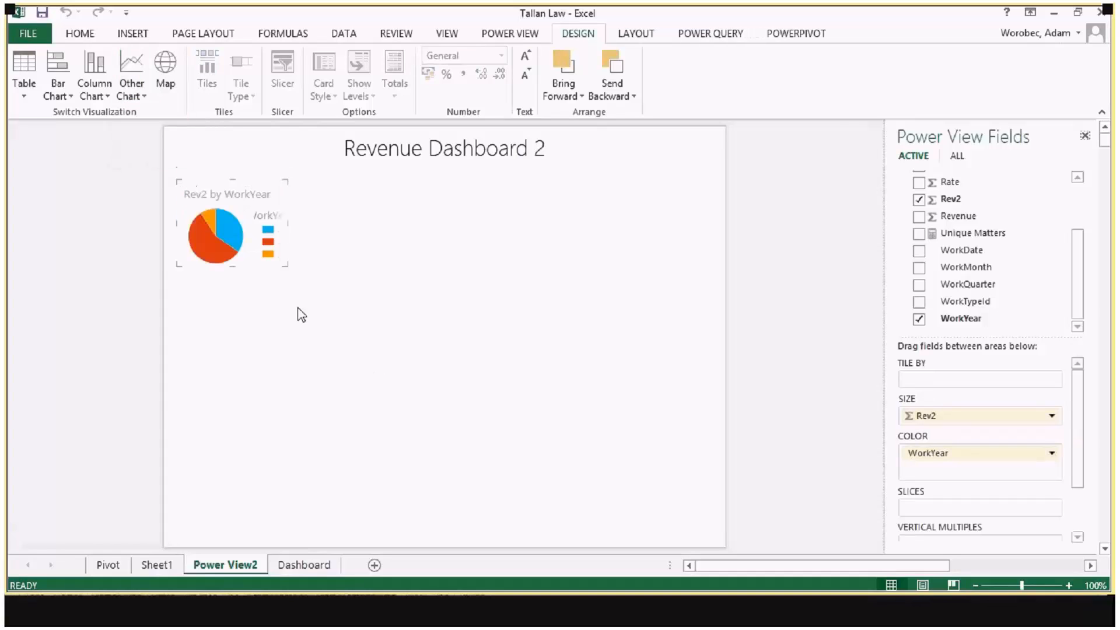
drag(288, 266, 409, 385)
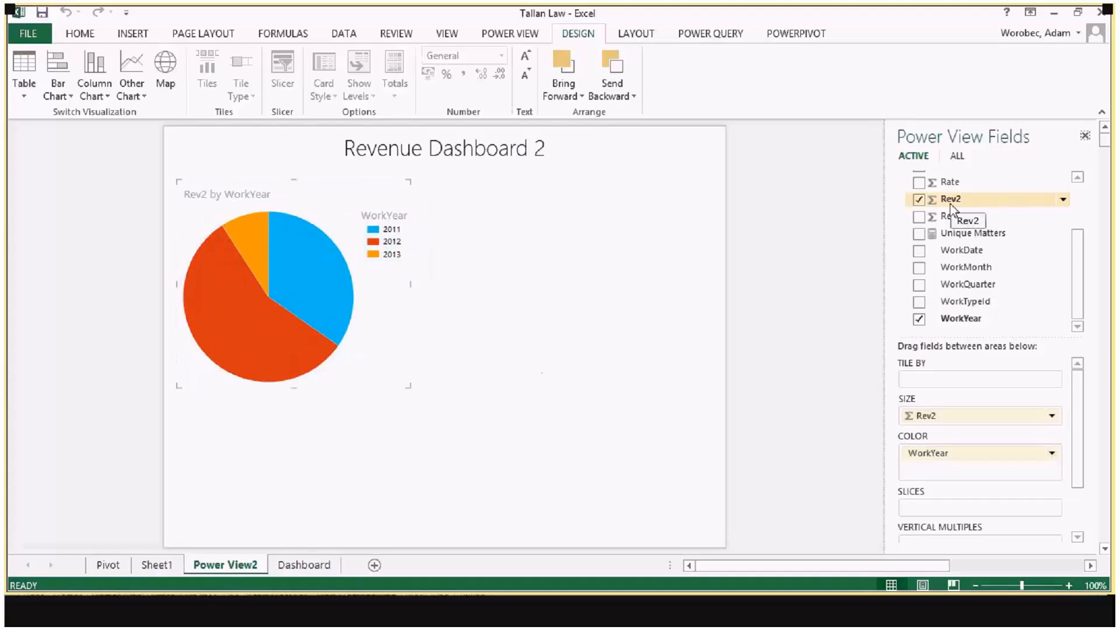
Step: Create a bar chart of Rev2 by Office from the Billing and Office tables, beside the pie chart
drag(951, 205, 495, 216)
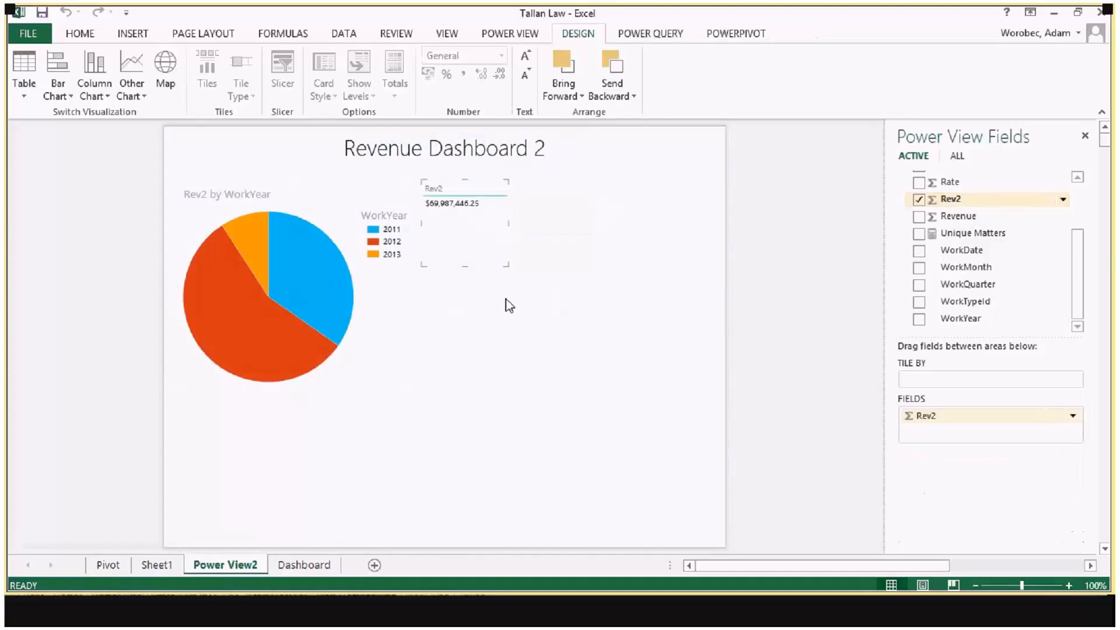
scroll(1076, 274, up, 3)
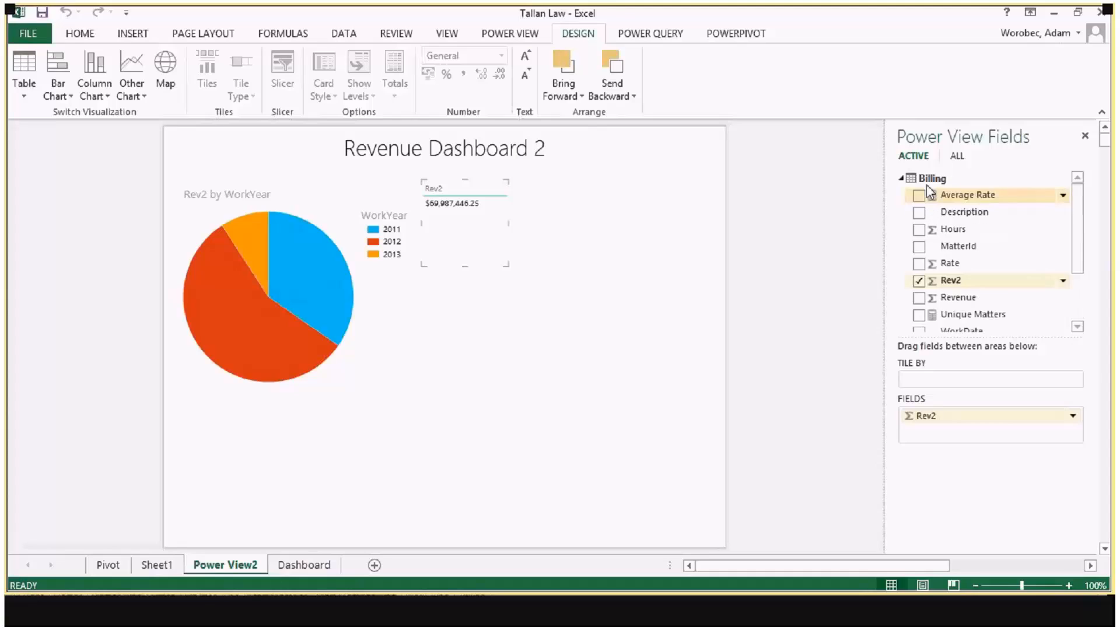
click(957, 157)
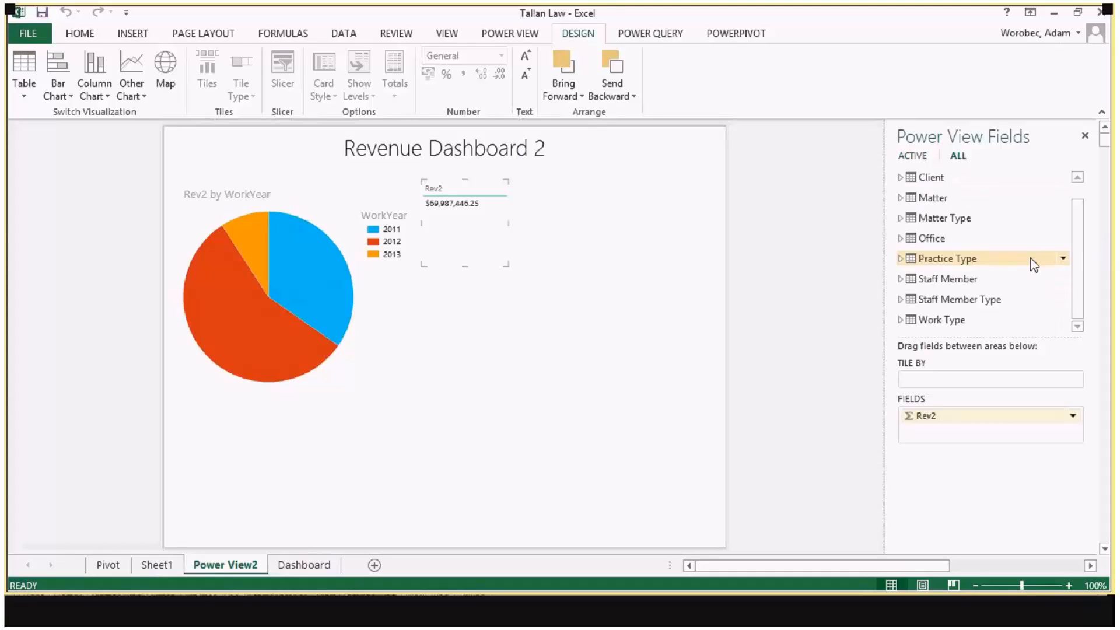
click(932, 238)
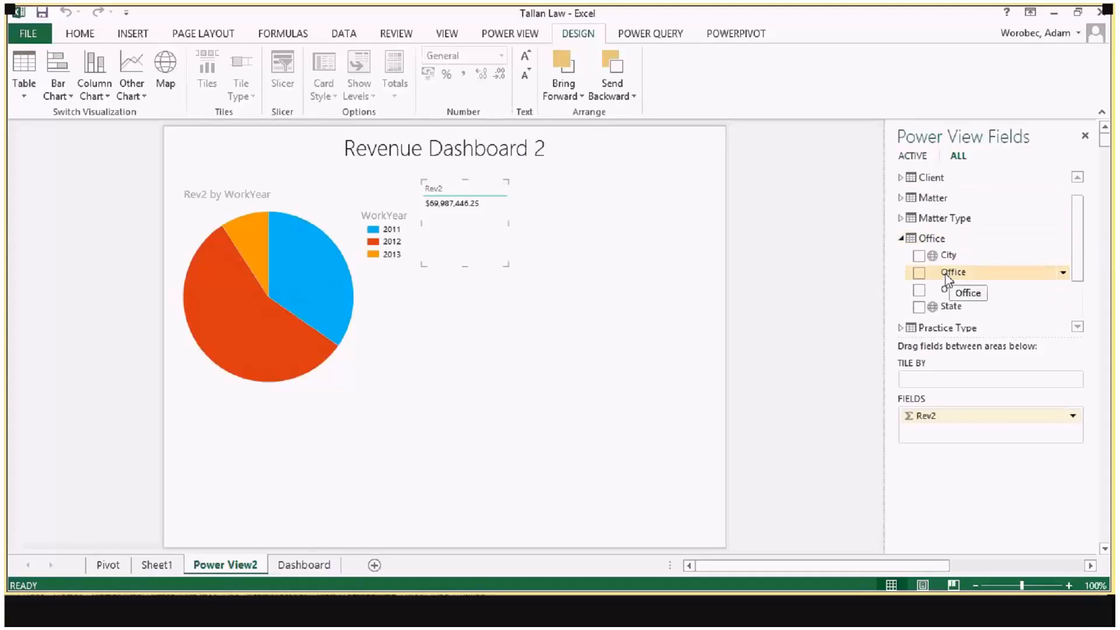
drag(946, 279, 913, 441)
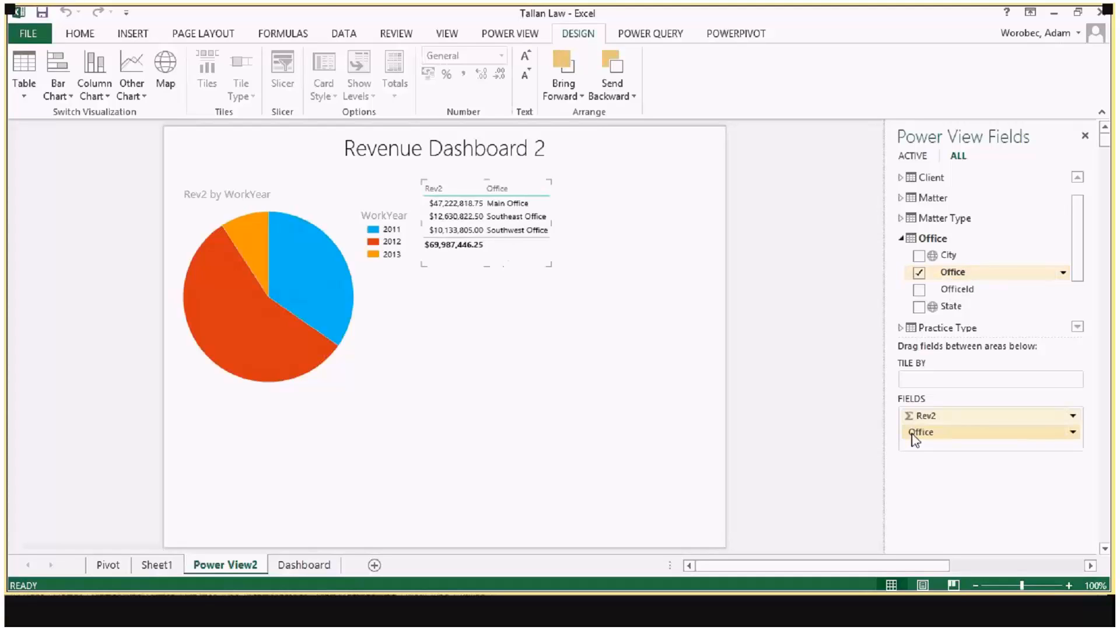
click(513, 219)
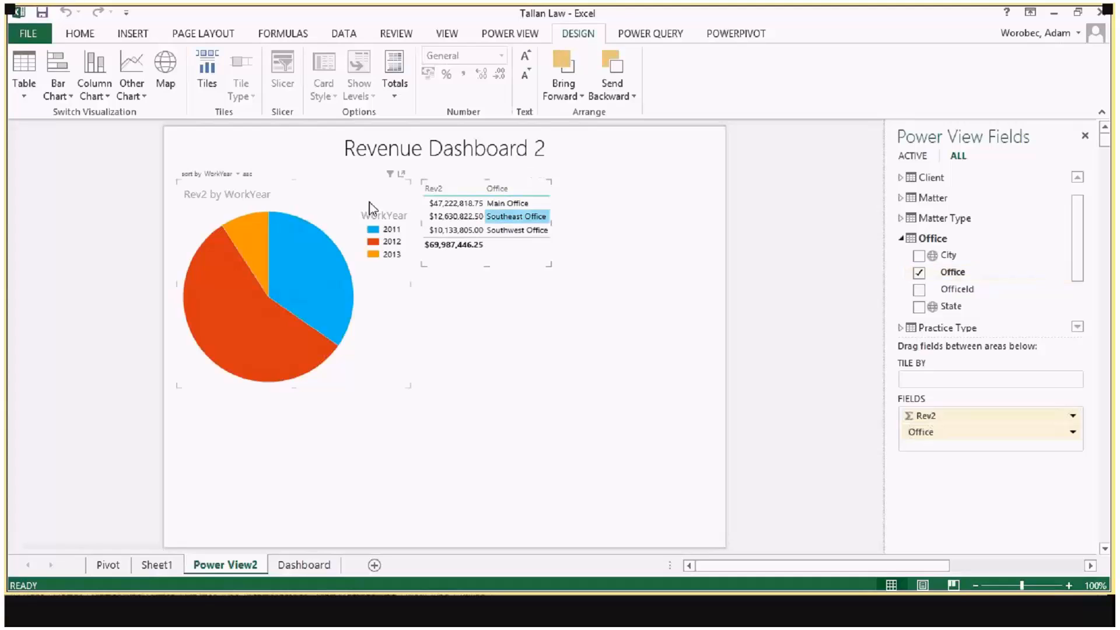
click(58, 87)
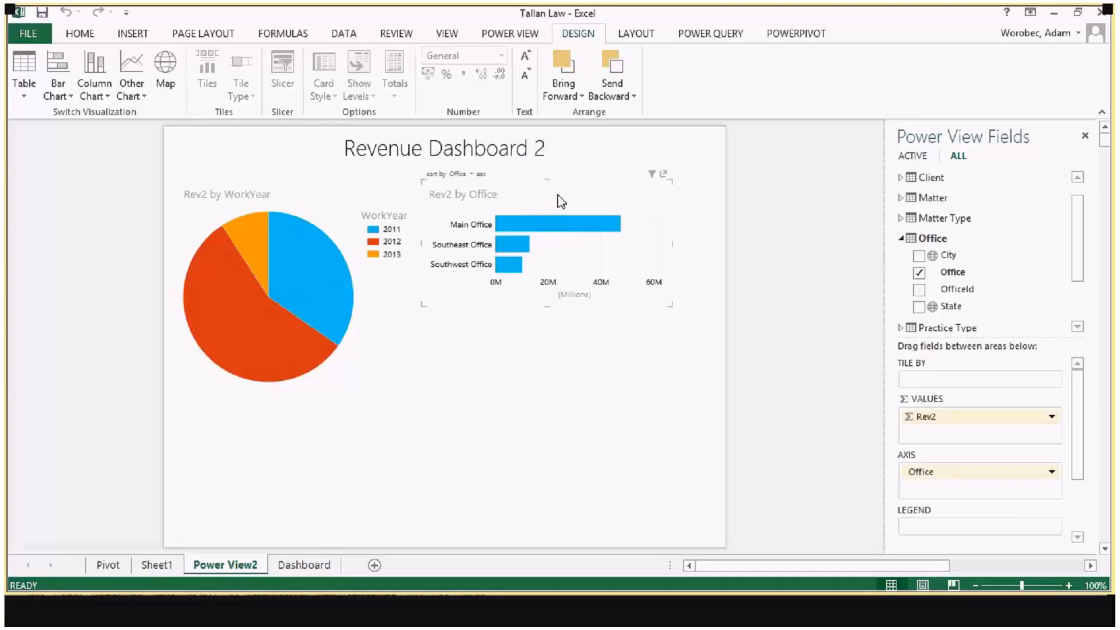
Step: Duplicate the Rev2 by Office bar chart below the original and add the Practice field from Practice Type to the copy's axis
key(ctrl+c)
key(ctrl+v)
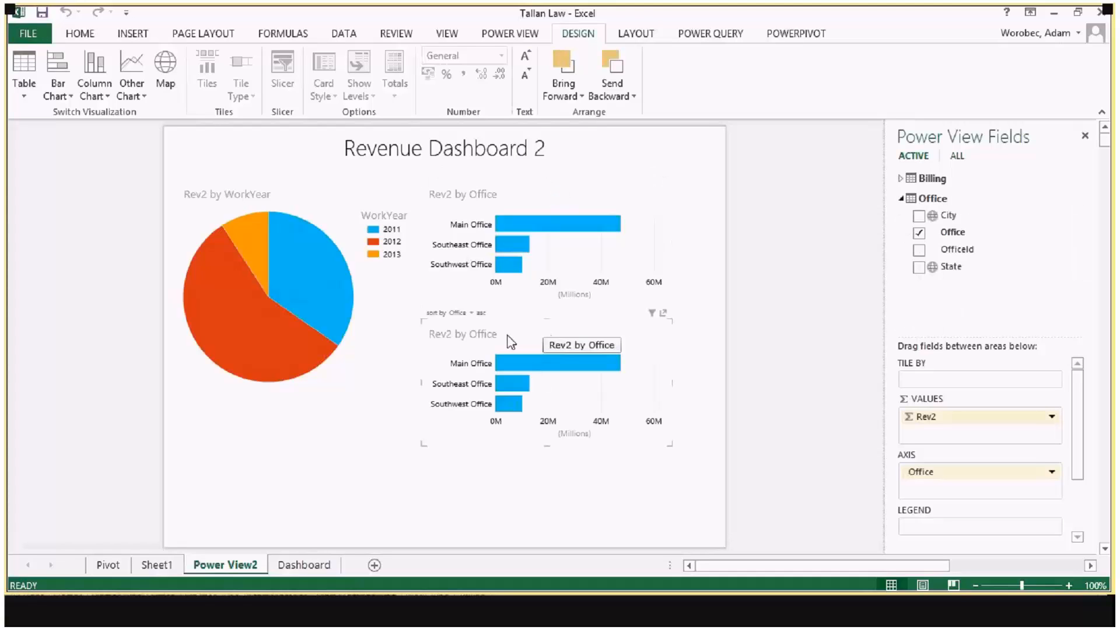
click(901, 200)
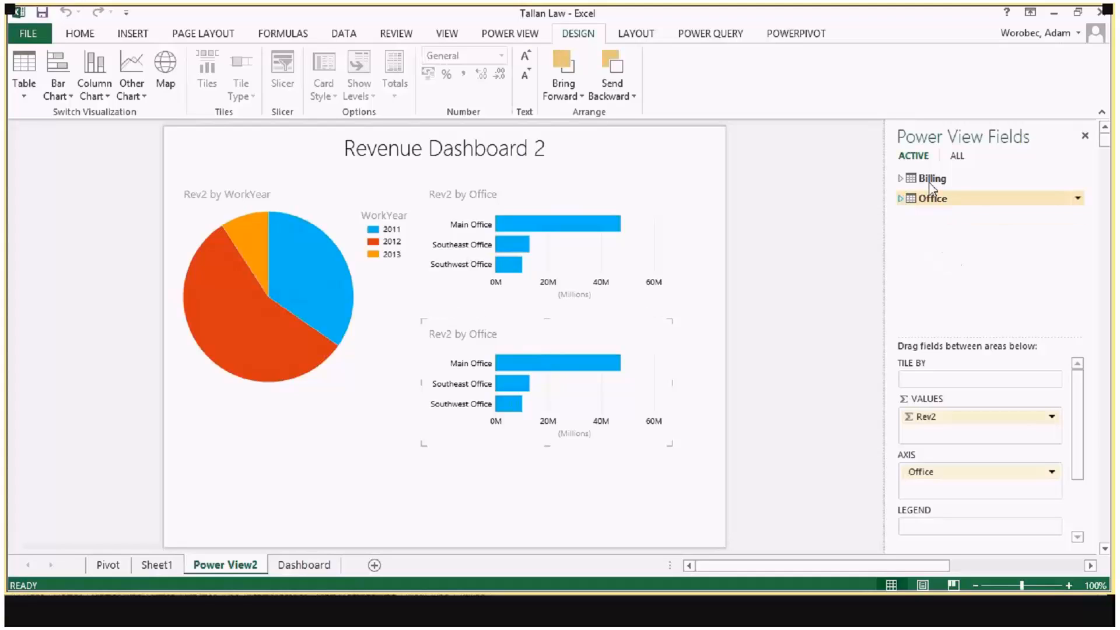
click(955, 158)
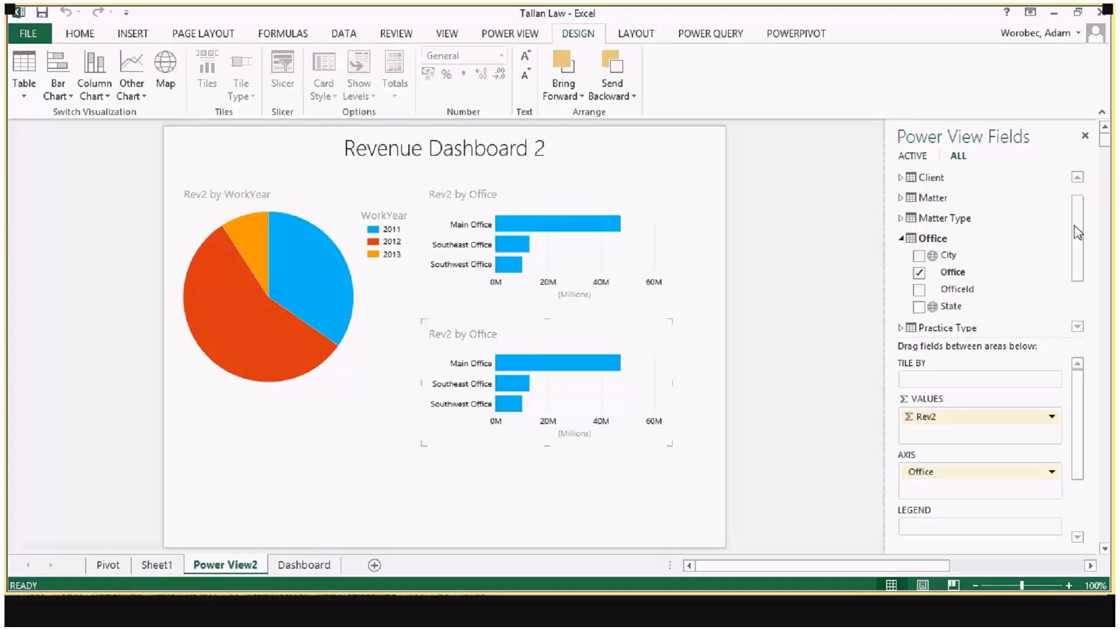
drag(1078, 232, 1078, 256)
click(902, 284)
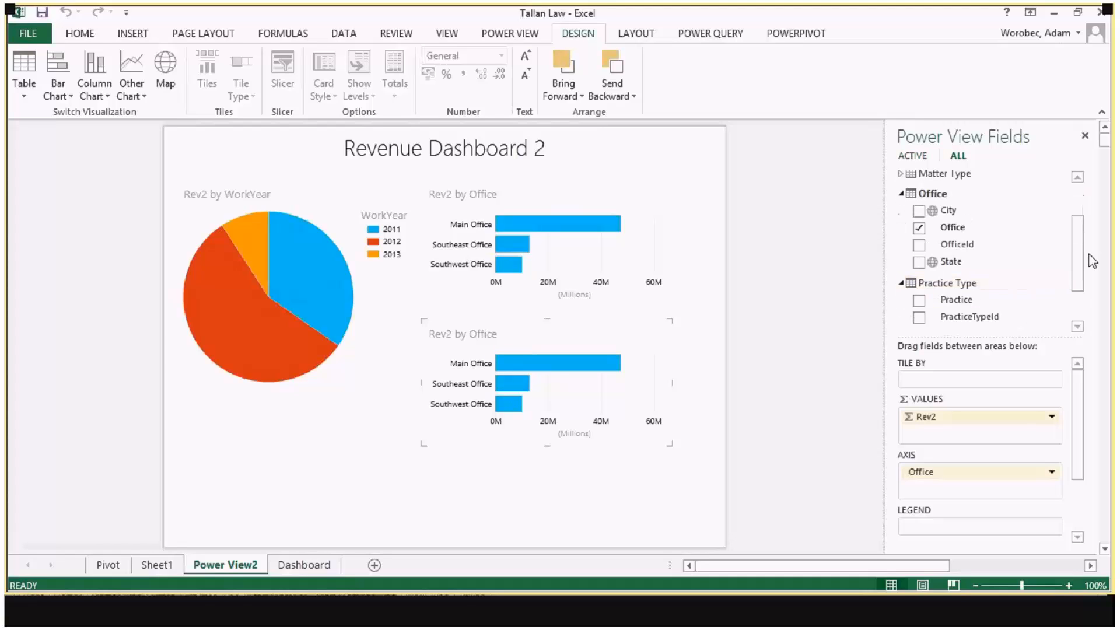
scroll(1091, 261, down, 2)
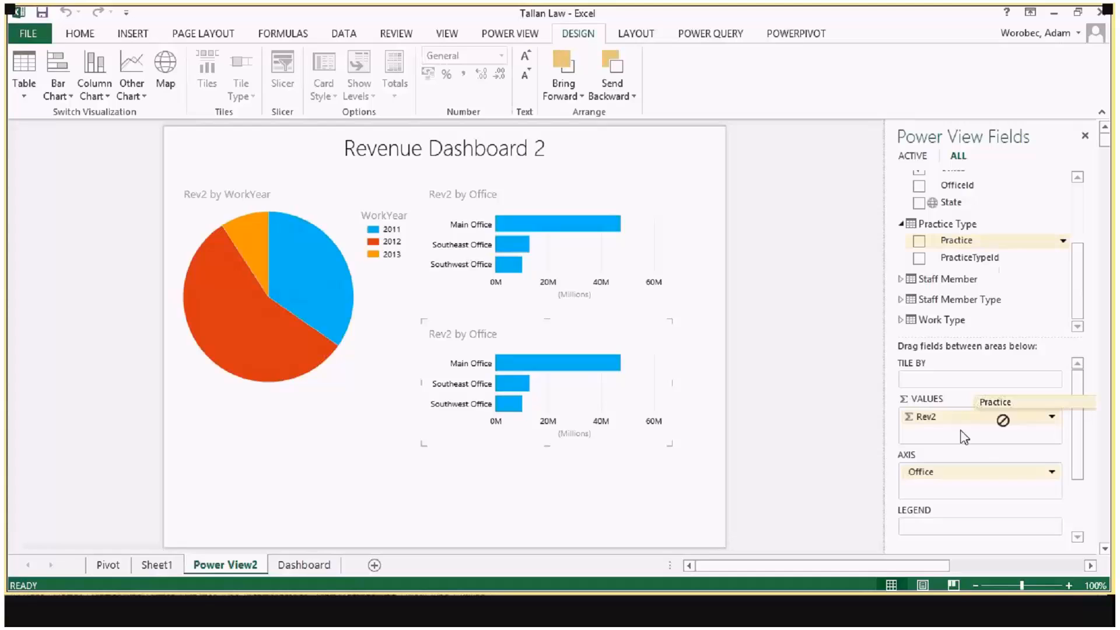
drag(964, 437, 922, 488)
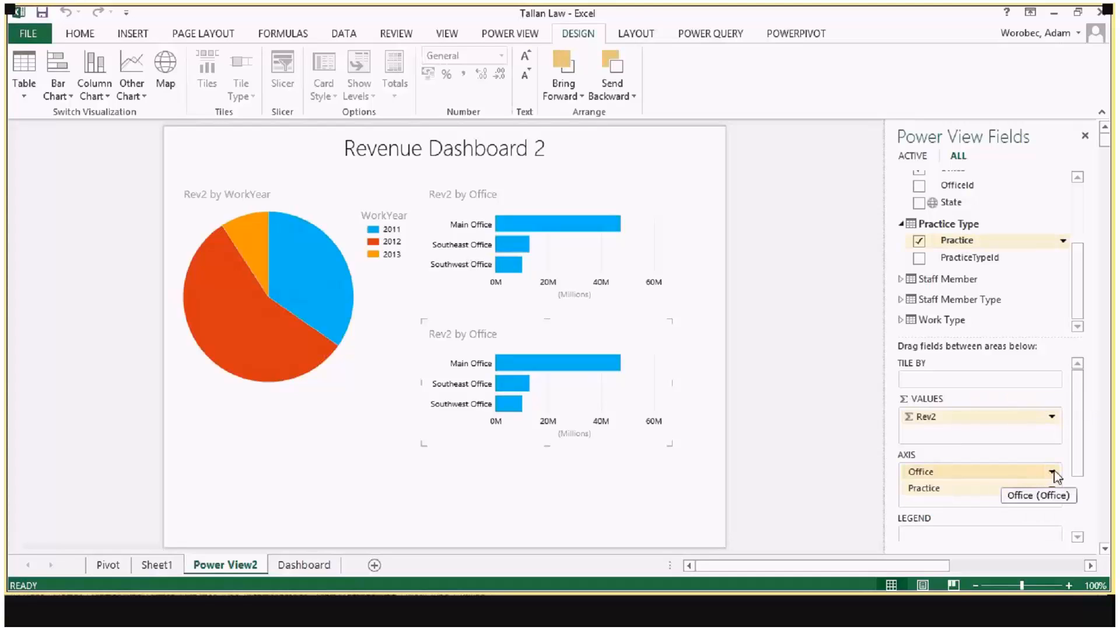
Step: Remove Office from the copied bar chart's axis and enlarge the chart so all practice bars fit
click(1053, 472)
click(992, 492)
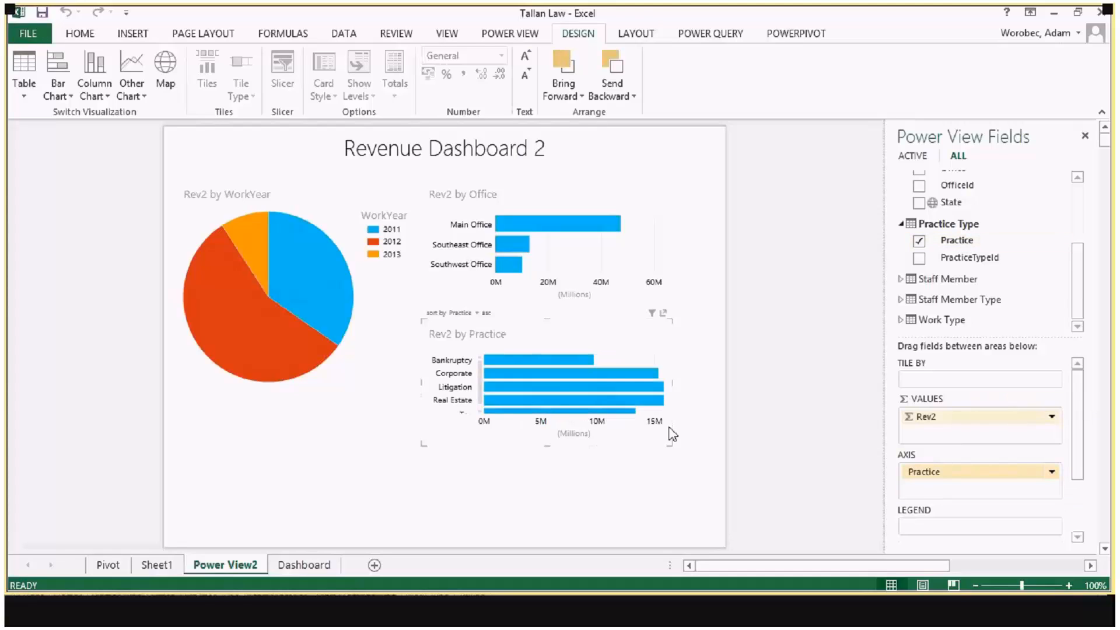
drag(669, 445, 675, 471)
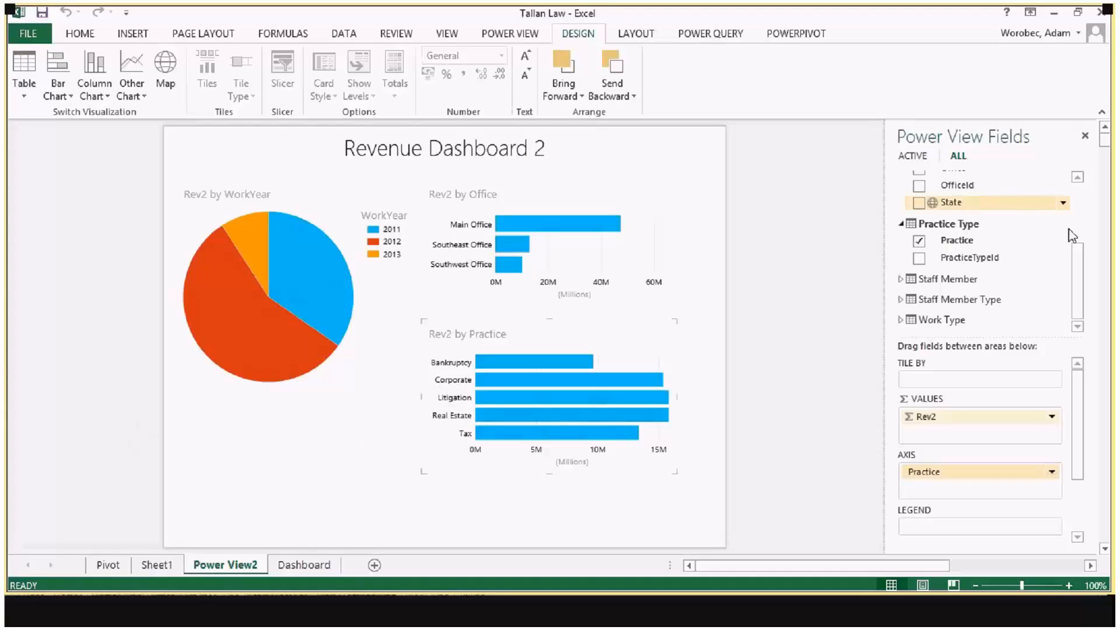
Step: Create a table from the Billing field Rate in the empty canvas area below the pie chart
scroll(1078, 286, up, 3)
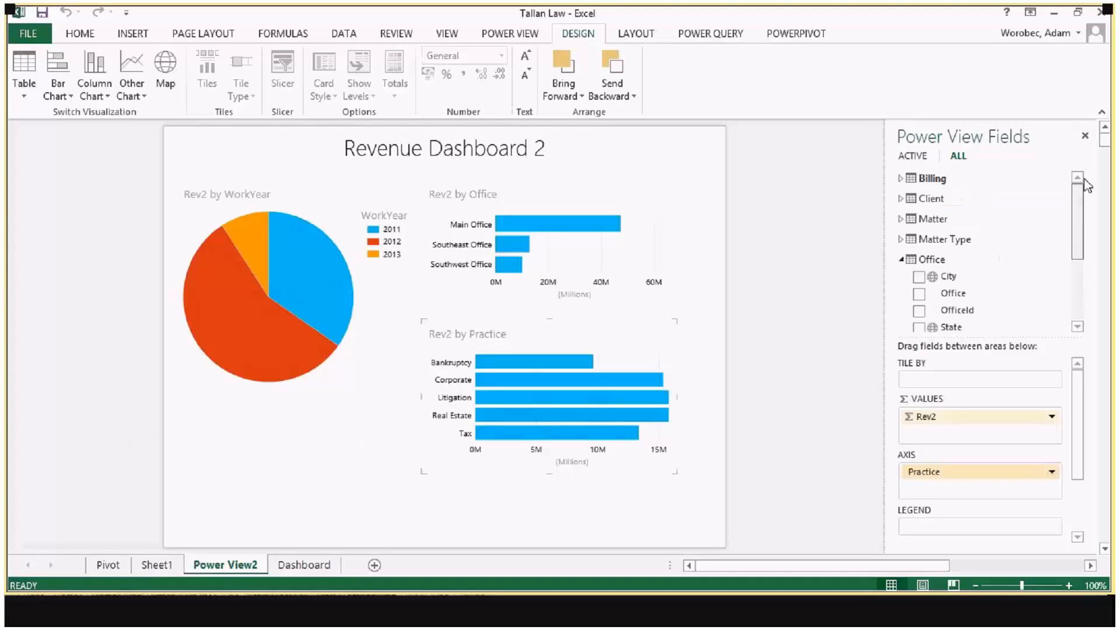
click(900, 178)
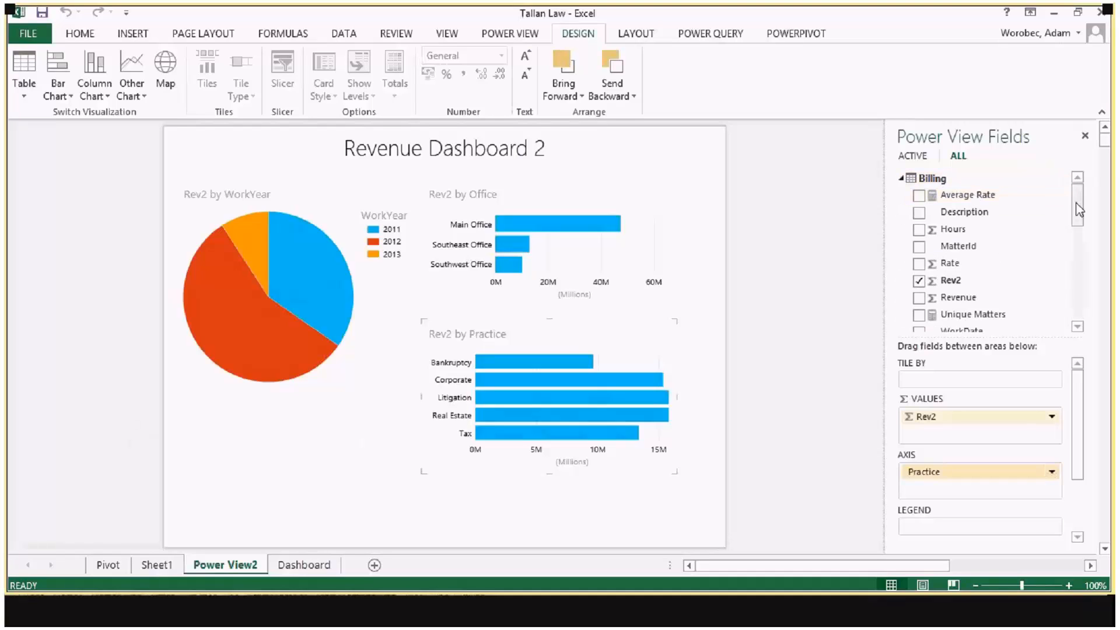
drag(1079, 210, 1084, 236)
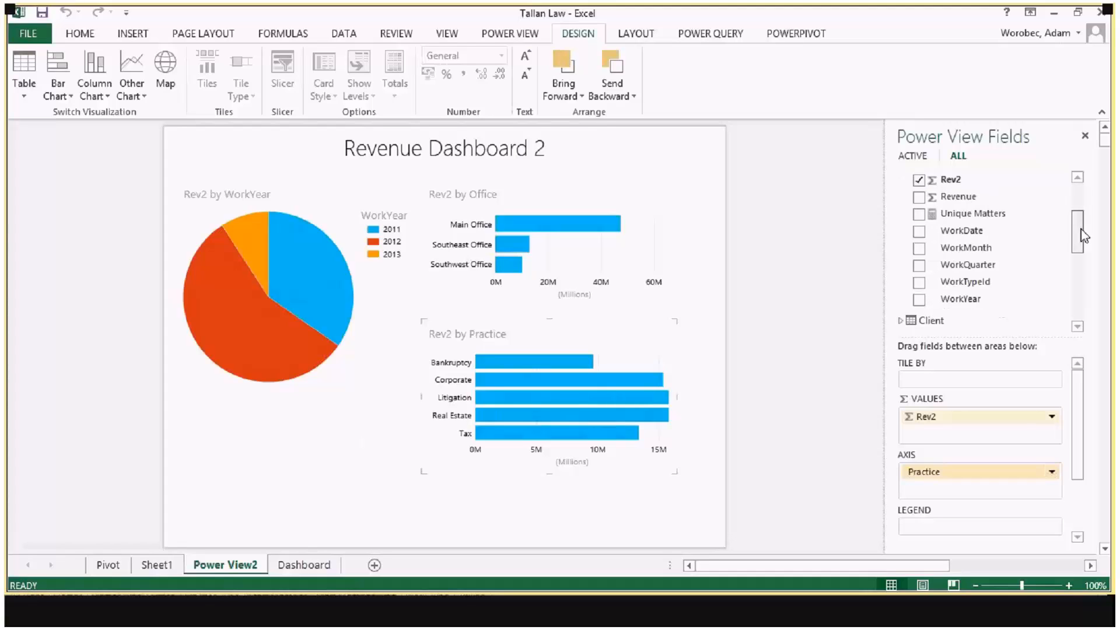
scroll(924, 269, up, 2)
drag(924, 269, 320, 450)
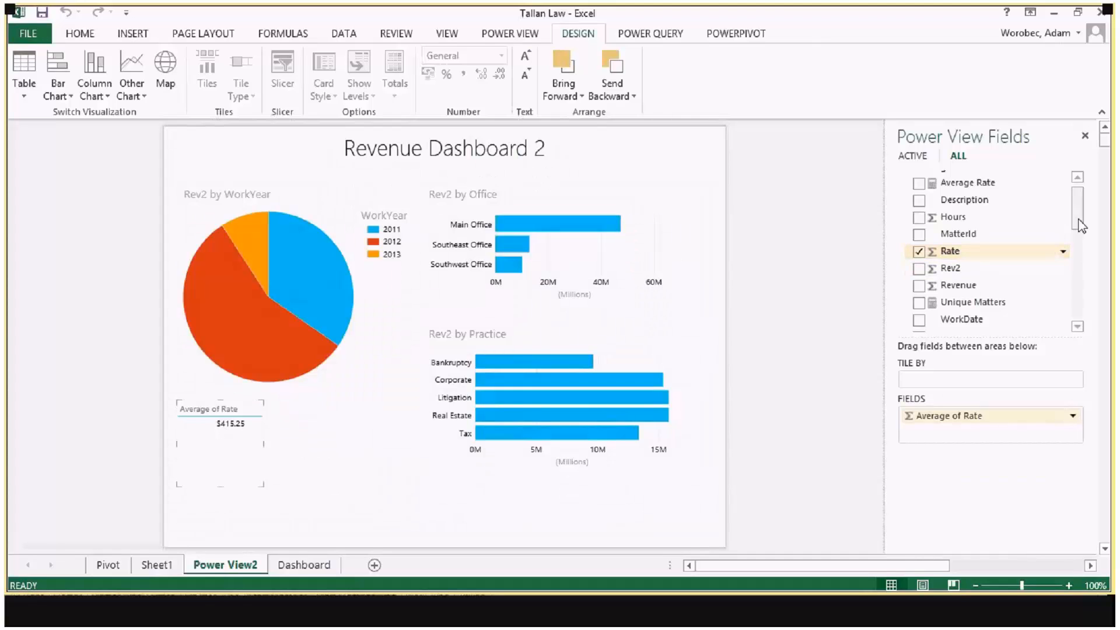
Step: Add the Billing field WorkYear to the average rate table below the pie chart
drag(1080, 226, 1082, 220)
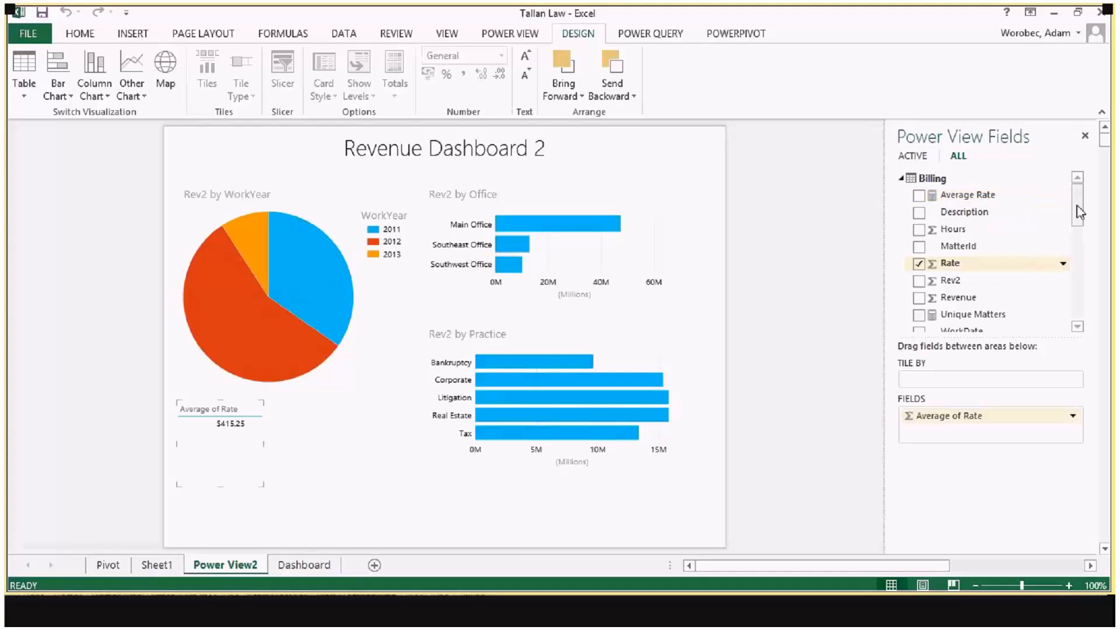
drag(1078, 212, 1078, 239)
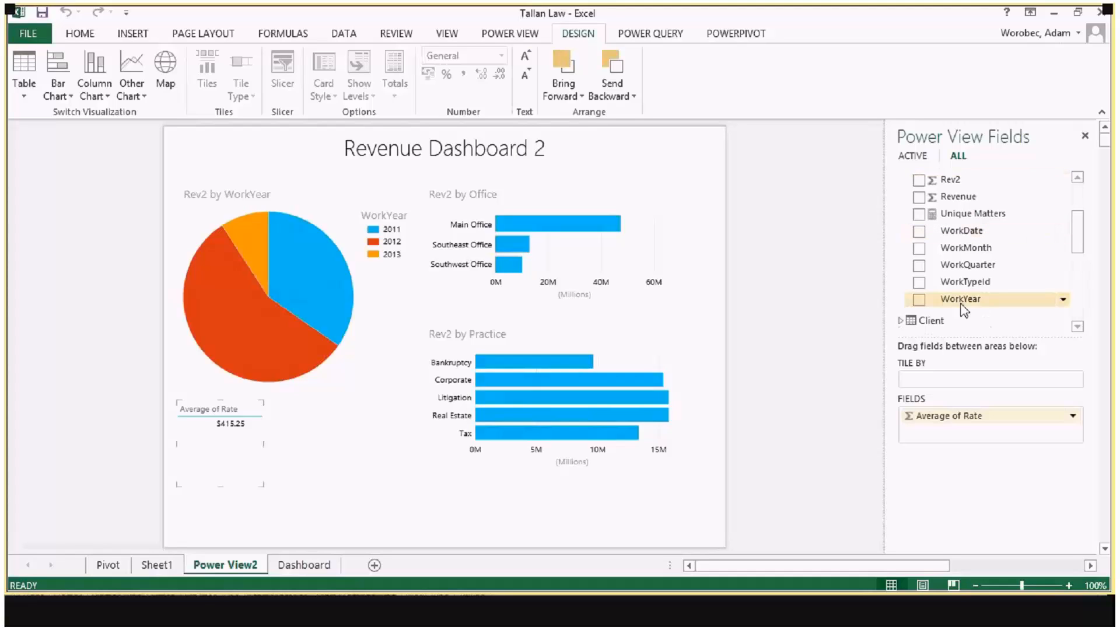
drag(960, 298, 506, 333)
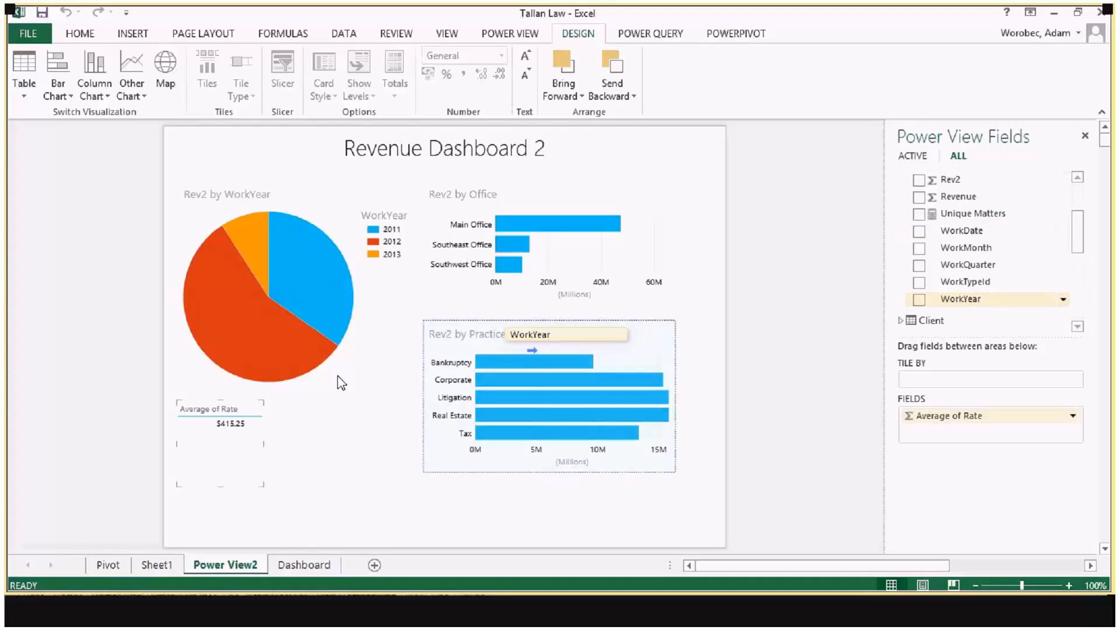
drag(342, 384, 216, 435)
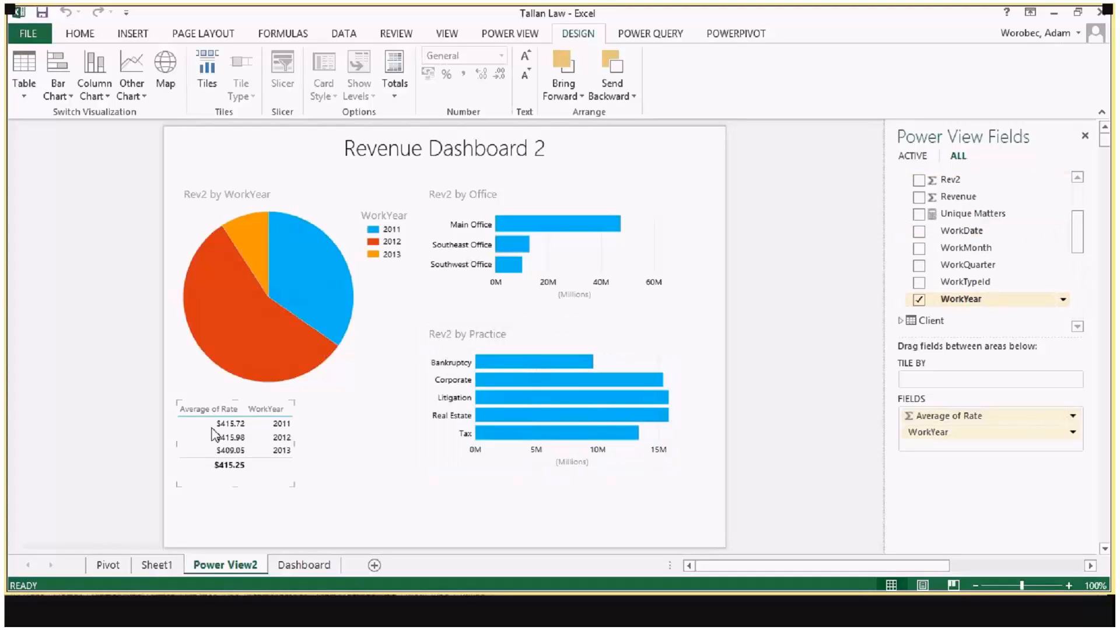
click(212, 467)
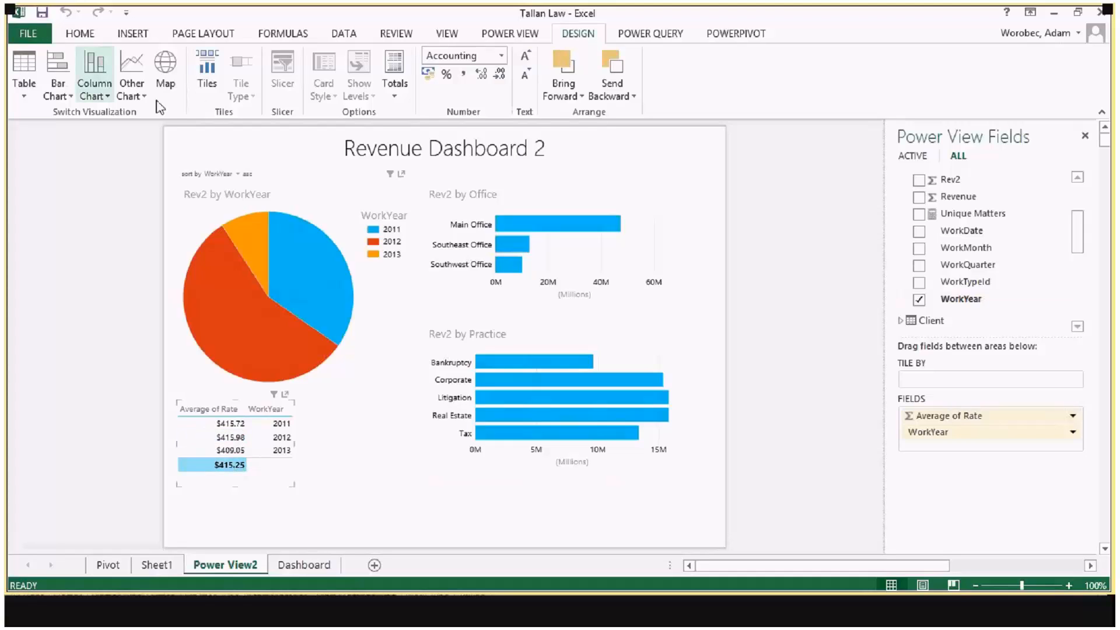
Step: Convert the average rate by WorkYear table into a line chart and enlarge it to span the width beneath the pie chart
click(132, 90)
click(143, 112)
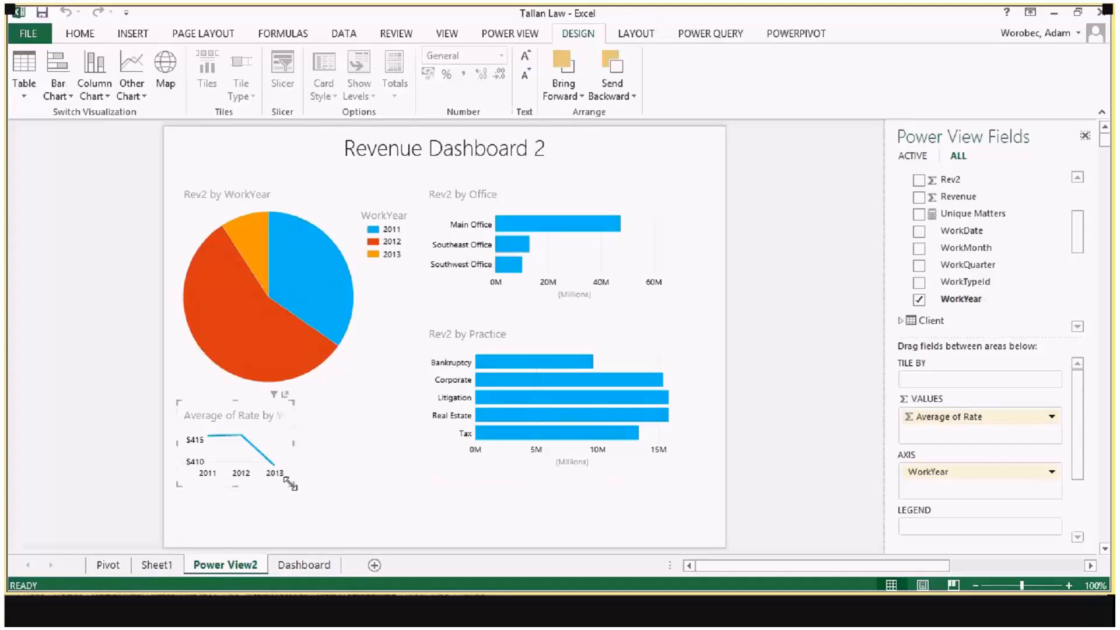
drag(293, 485, 393, 503)
Step: Cross-highlight the dashboard by the Litigation and Corporate practices and the Southeast Office, and clear the highlighting
click(529, 398)
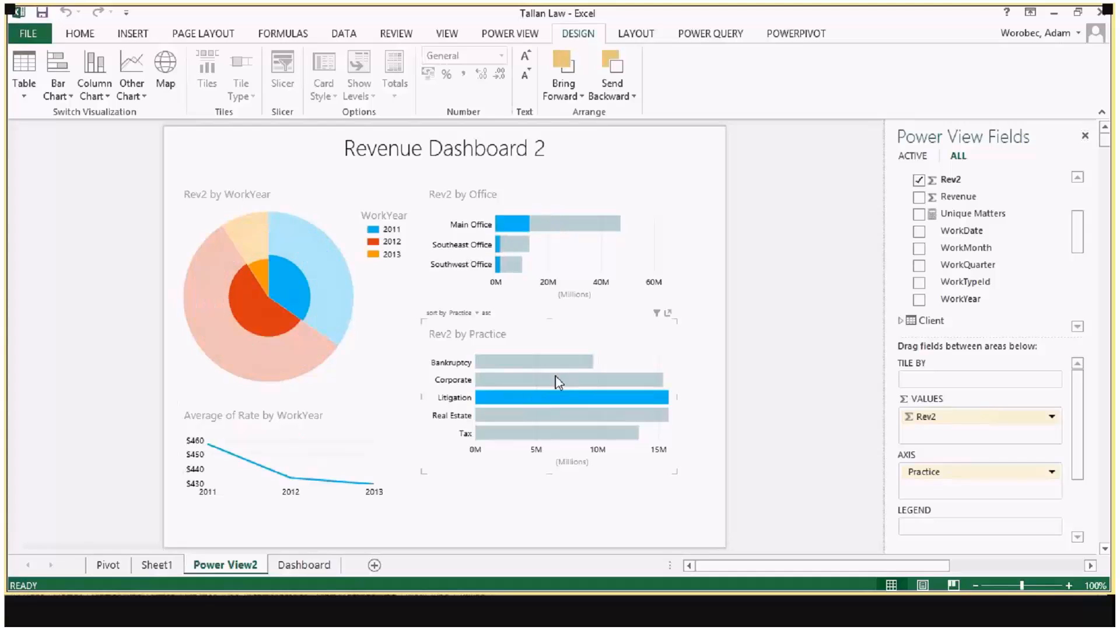
click(549, 380)
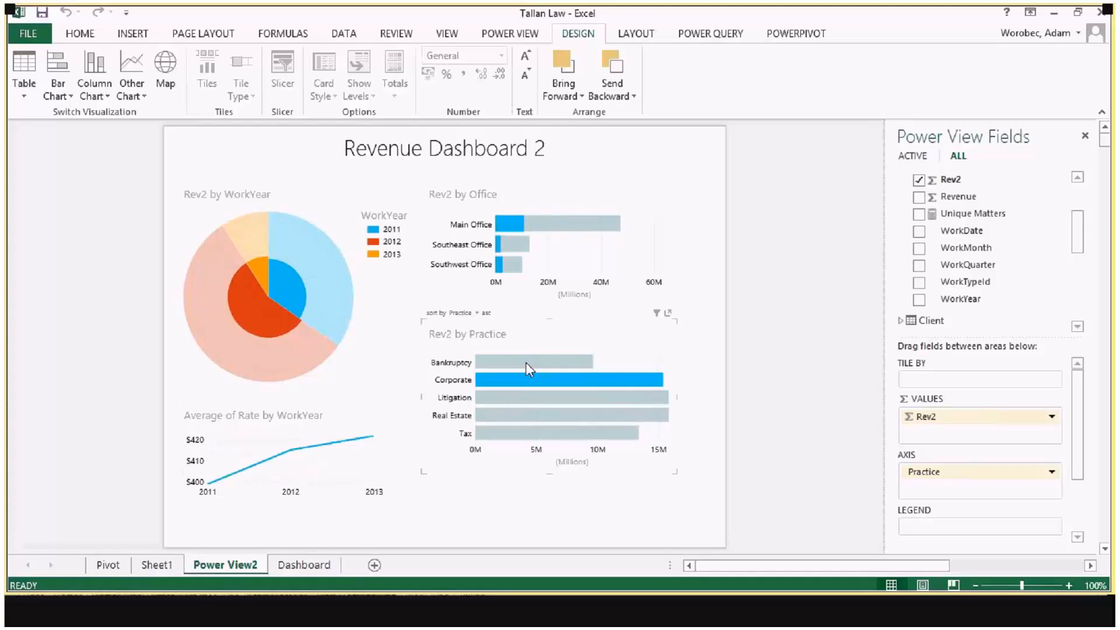
click(526, 248)
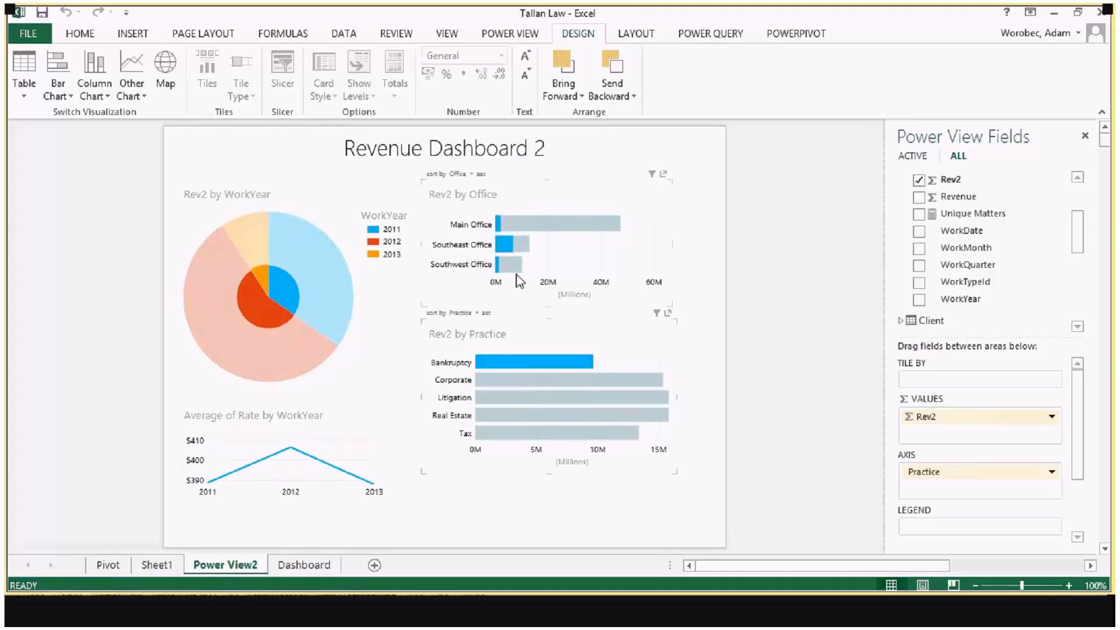
click(526, 245)
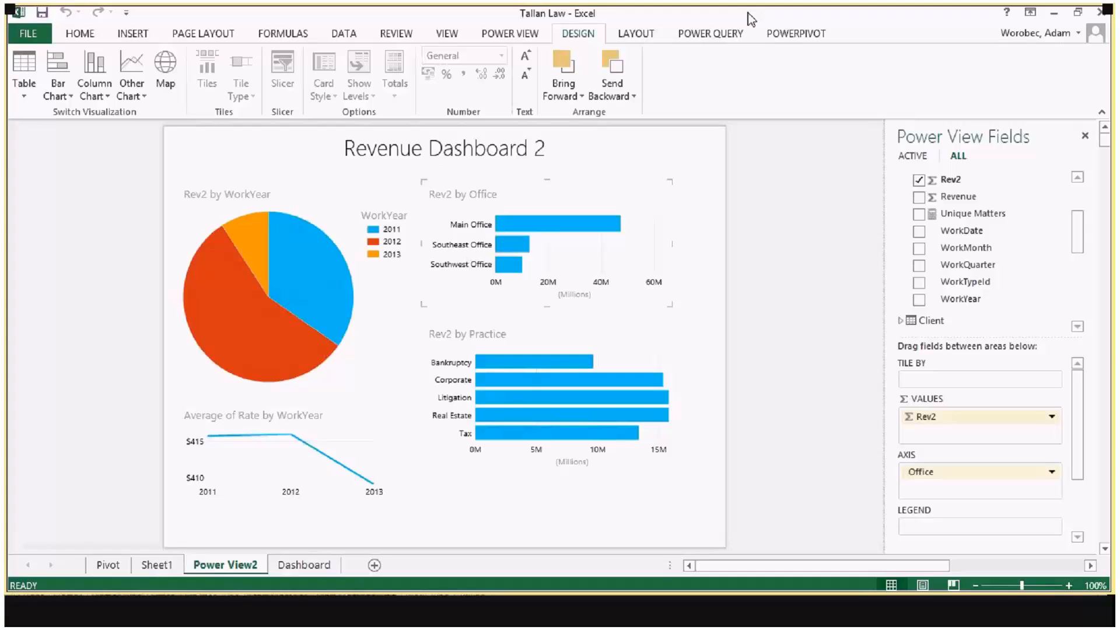
Step: Launch a new Power Map tour from the workbook and hide the tour editor
click(155, 563)
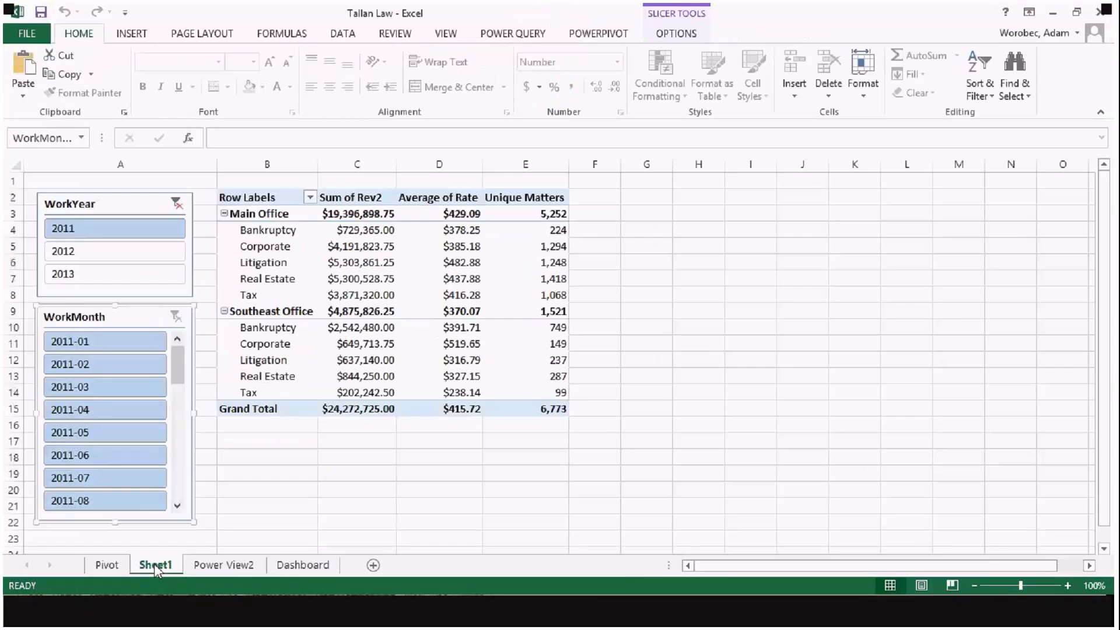
click(131, 33)
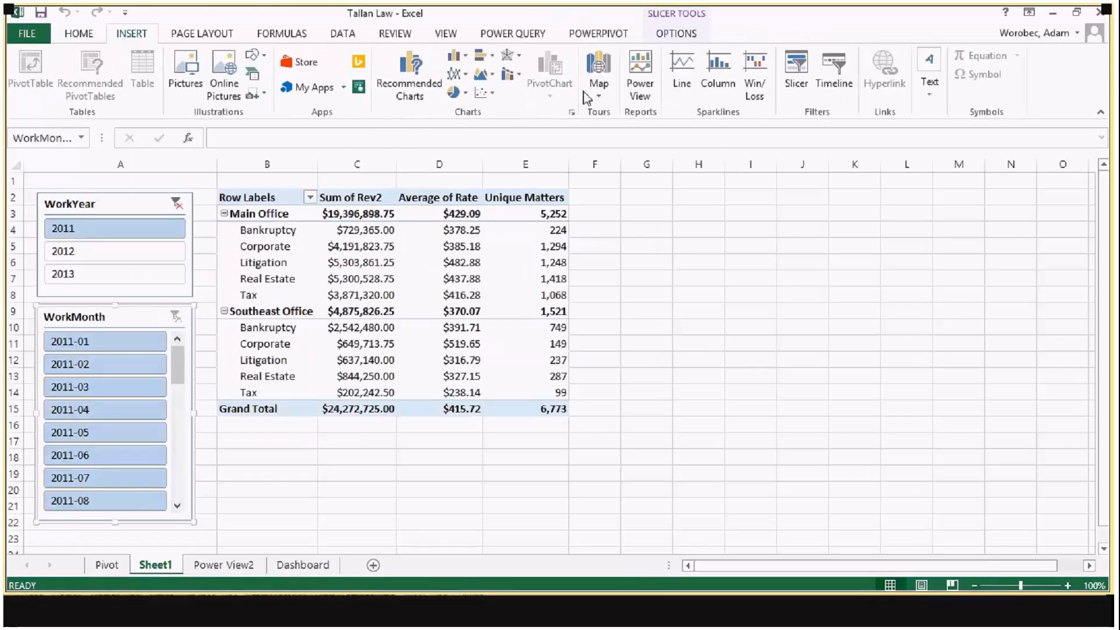
click(588, 93)
click(616, 111)
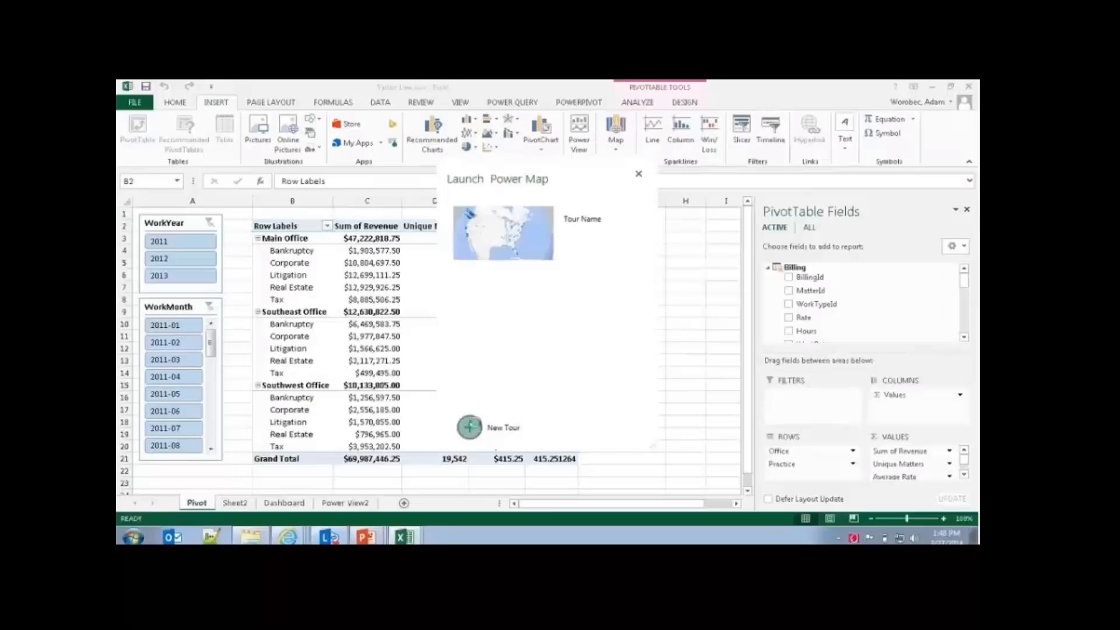
click(472, 423)
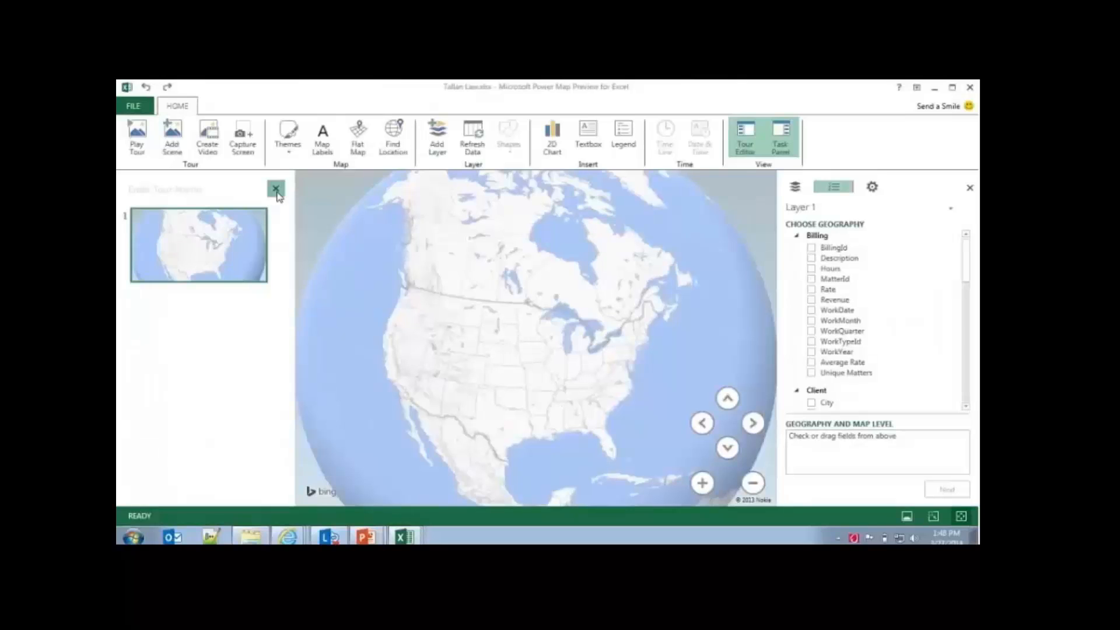
click(276, 189)
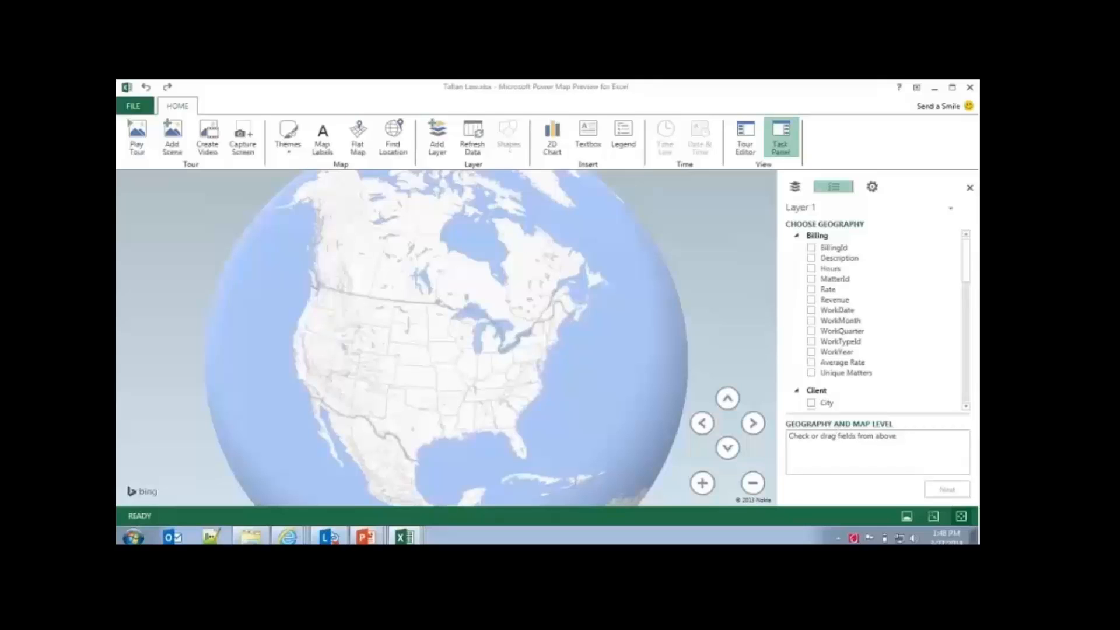
Step: Add the Client fields State and ZipCode as Layer 1 geography and confirm mapping by ZipCode
click(796, 236)
click(796, 246)
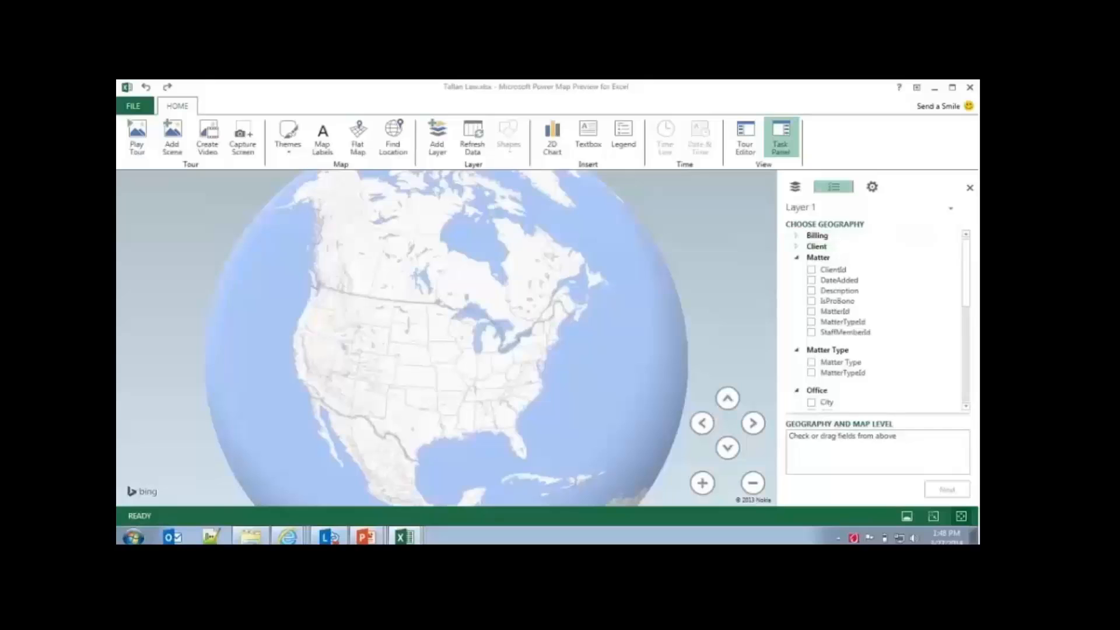
click(797, 257)
click(797, 247)
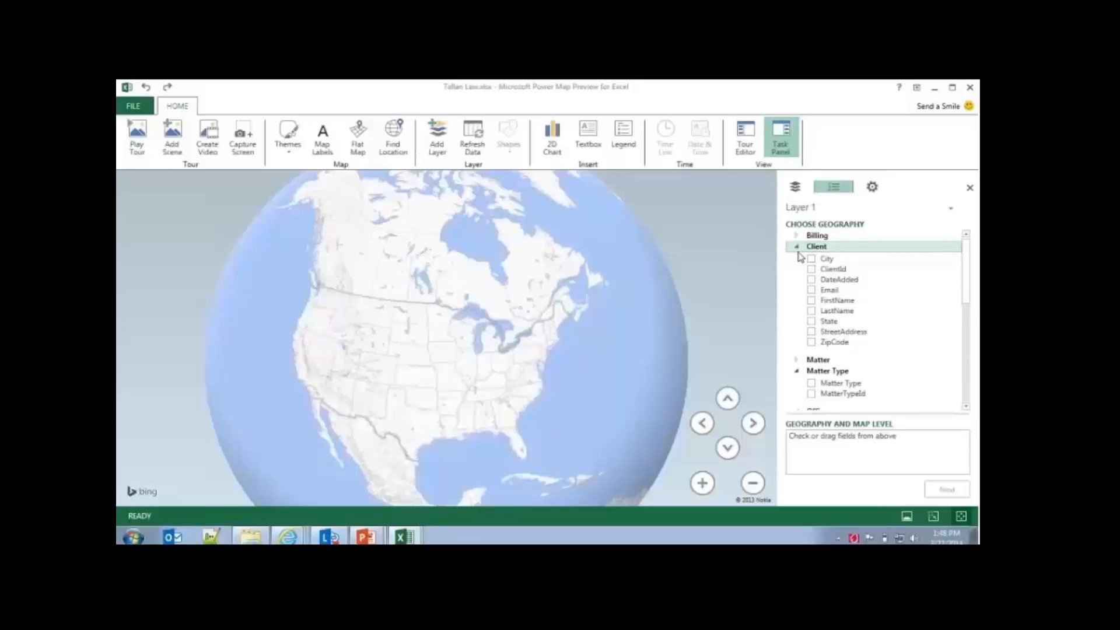
click(812, 322)
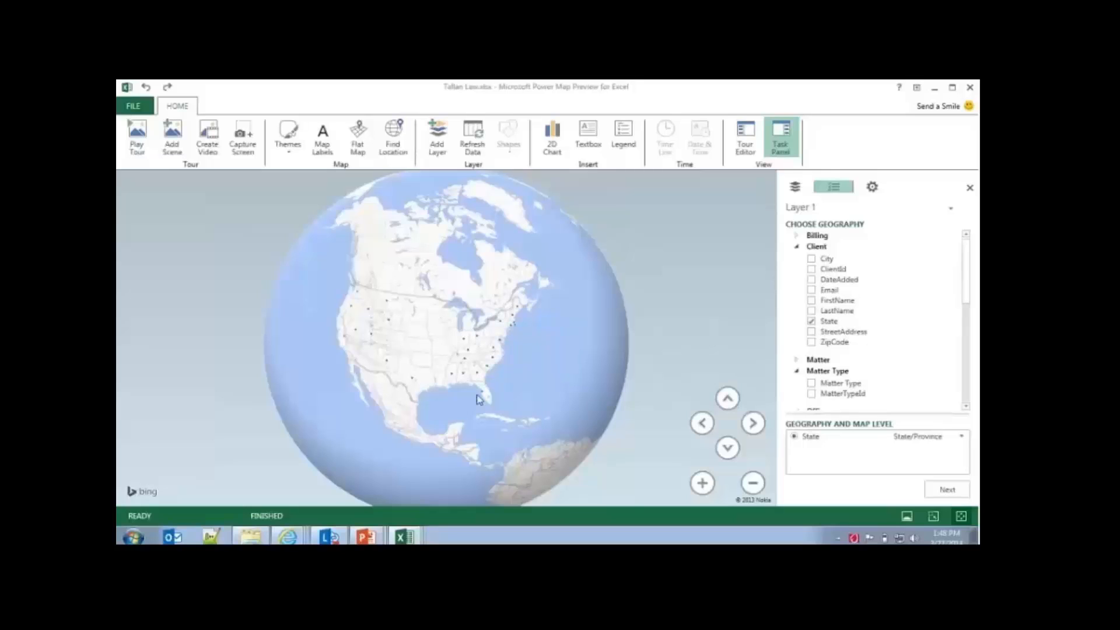
click(812, 343)
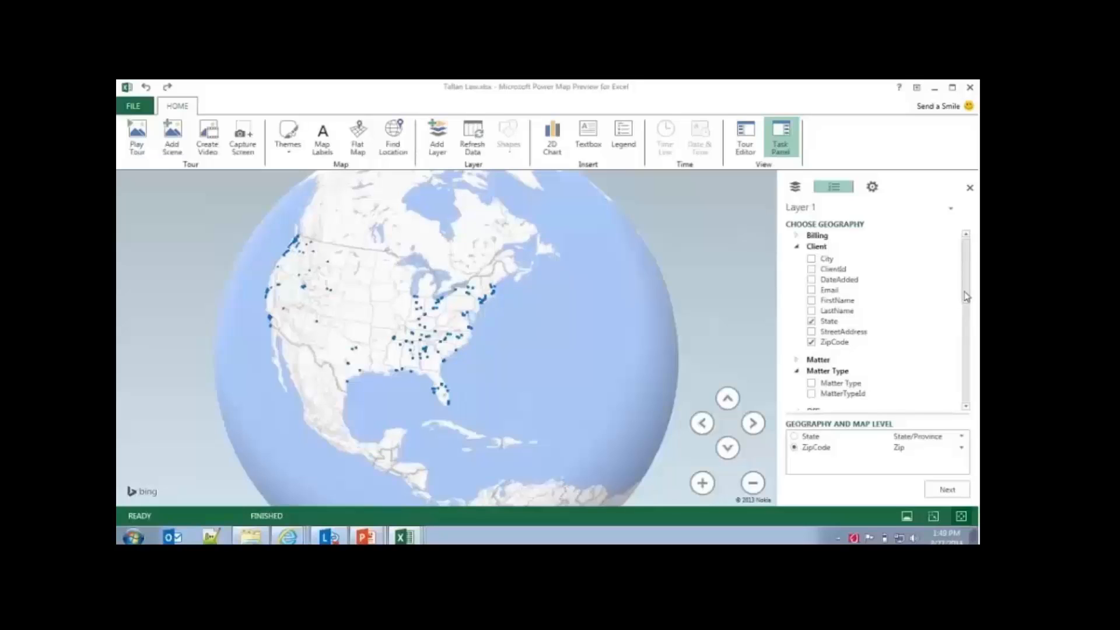
drag(967, 295, 958, 317)
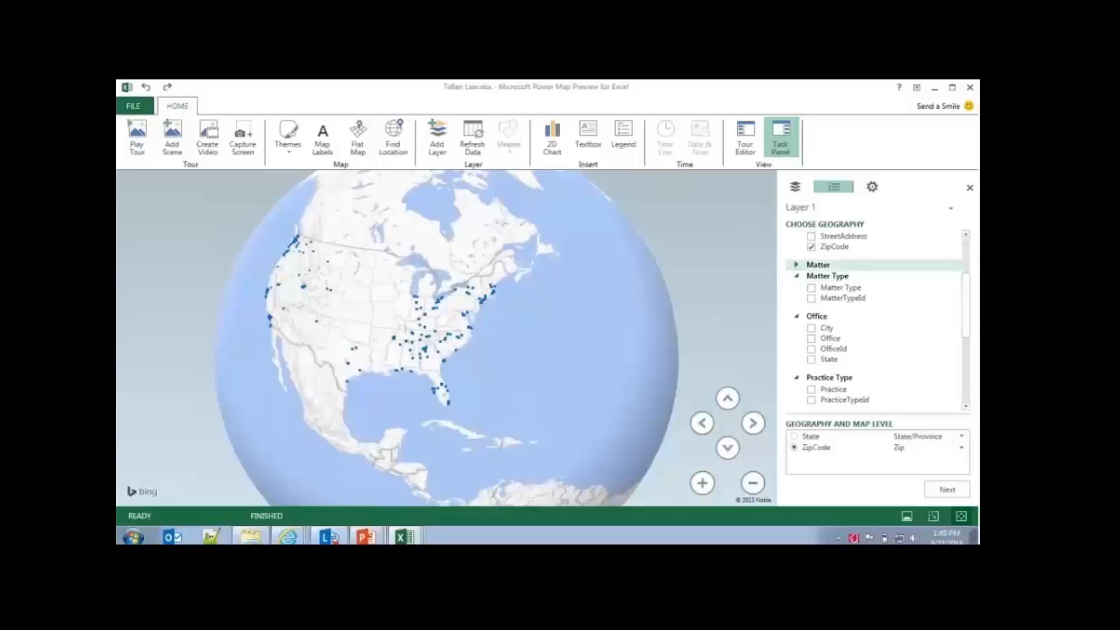
click(947, 492)
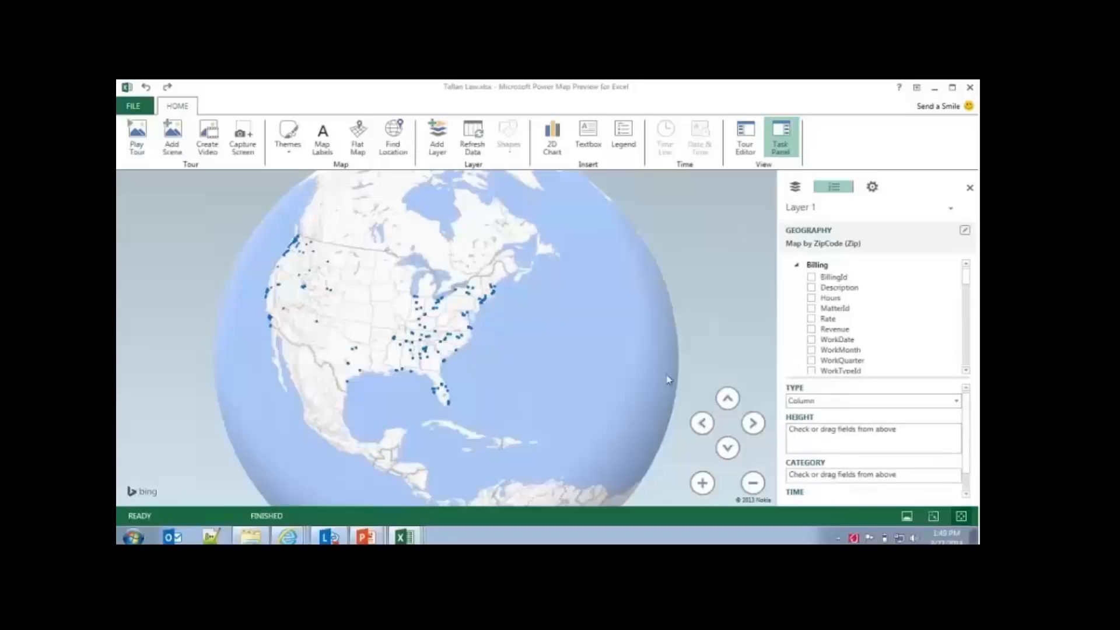
Step: Keep the Column type for Layer 1, set Billing Revenue as the column height, and close the legend
click(871, 405)
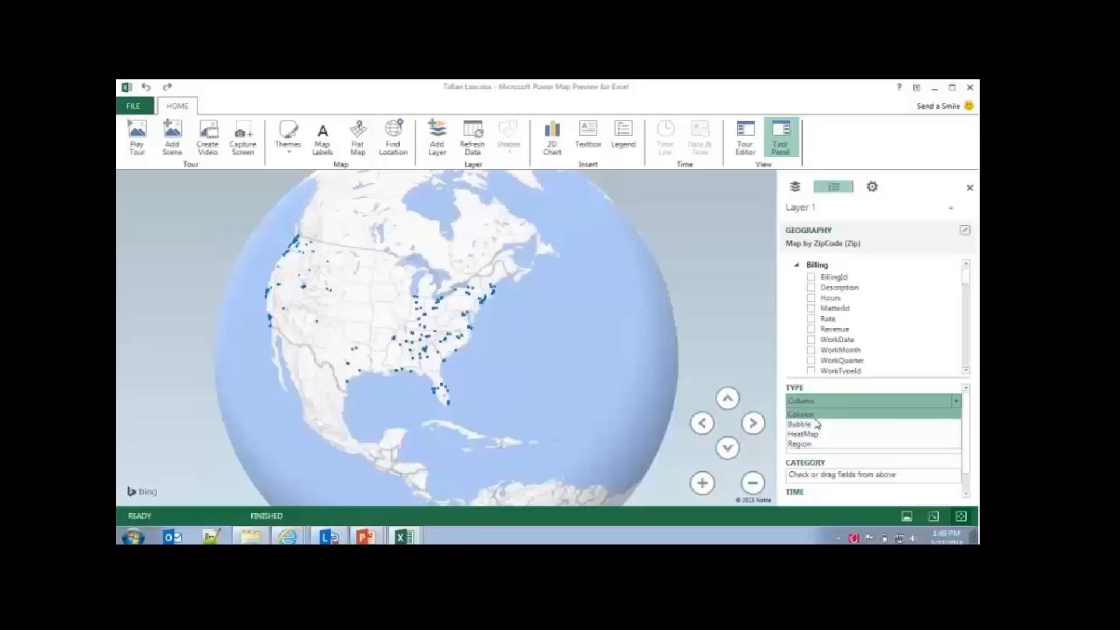
click(824, 414)
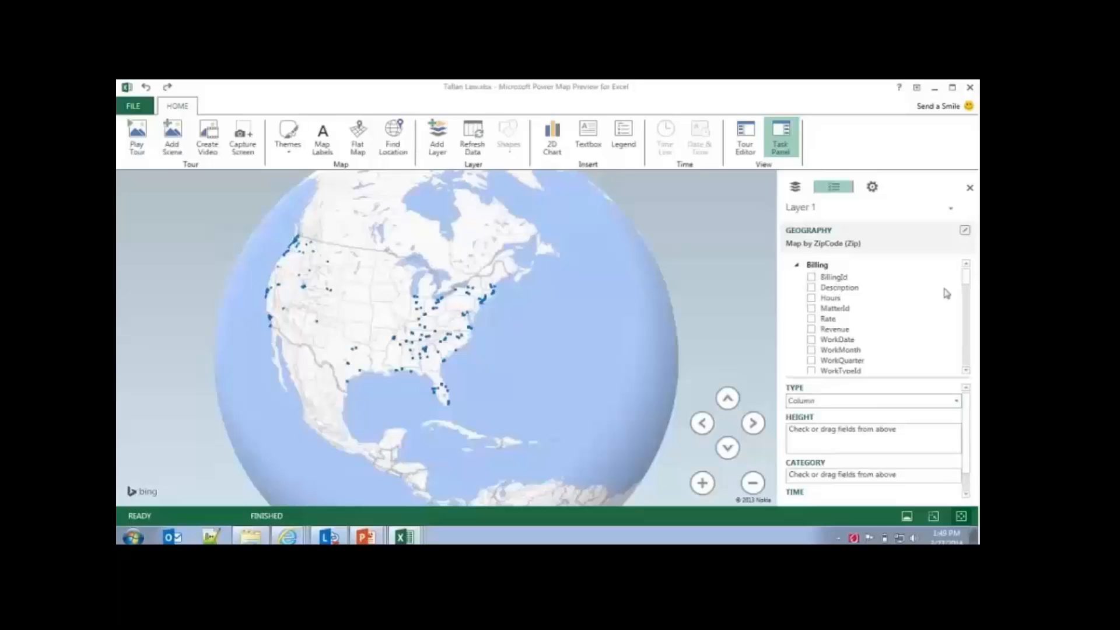
drag(835, 329, 829, 440)
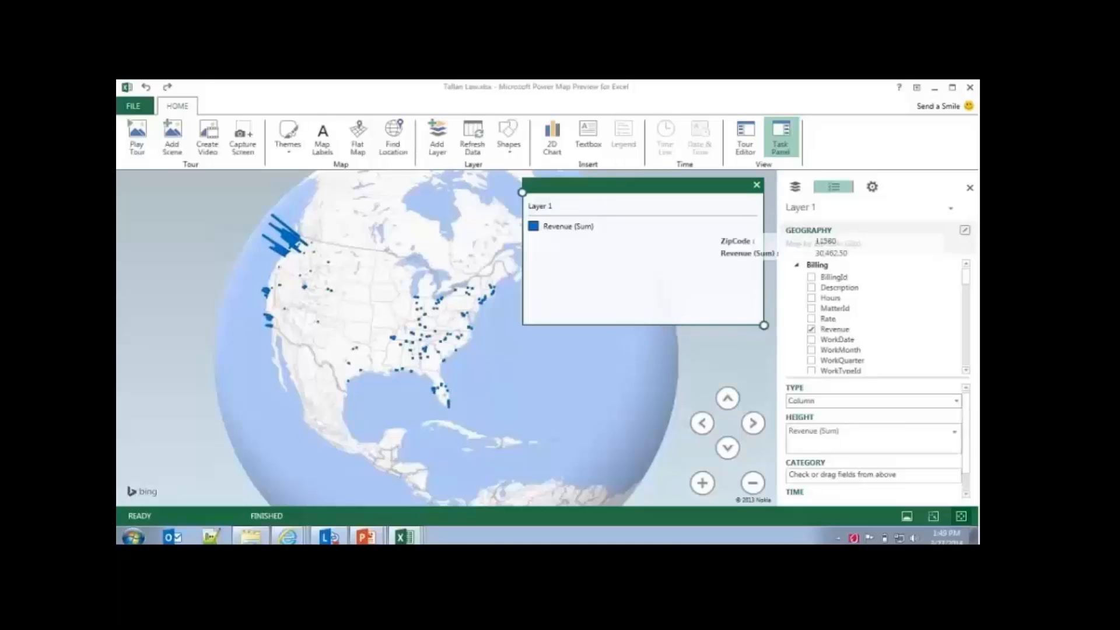
click(757, 184)
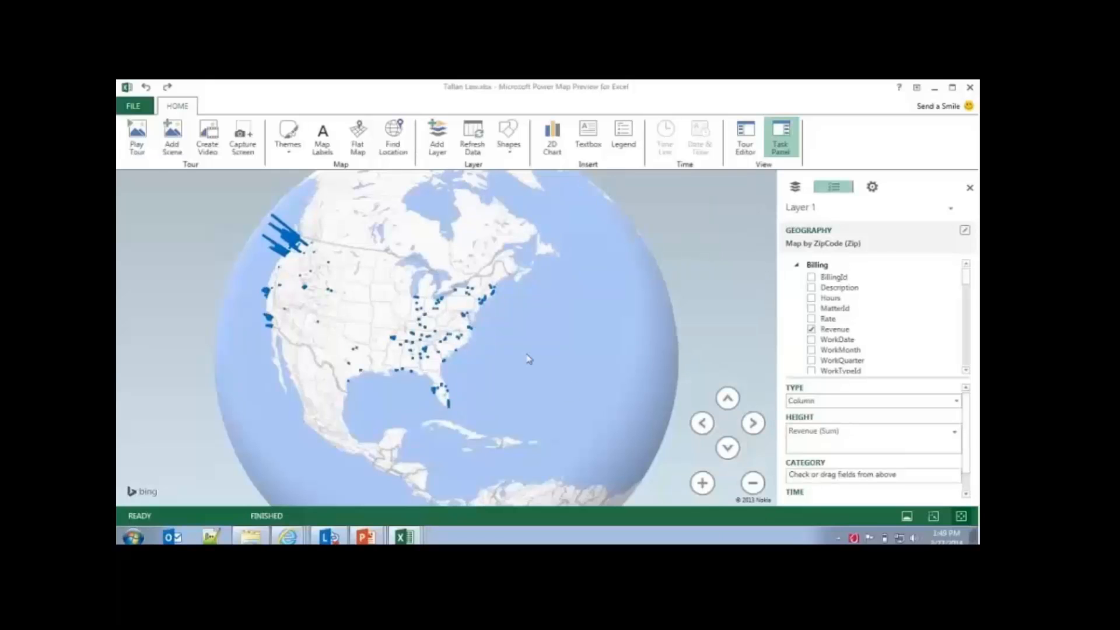
Step: Examine the revenue columns across North America and change the layer's visualization type to HeatMap
drag(529, 358, 440, 383)
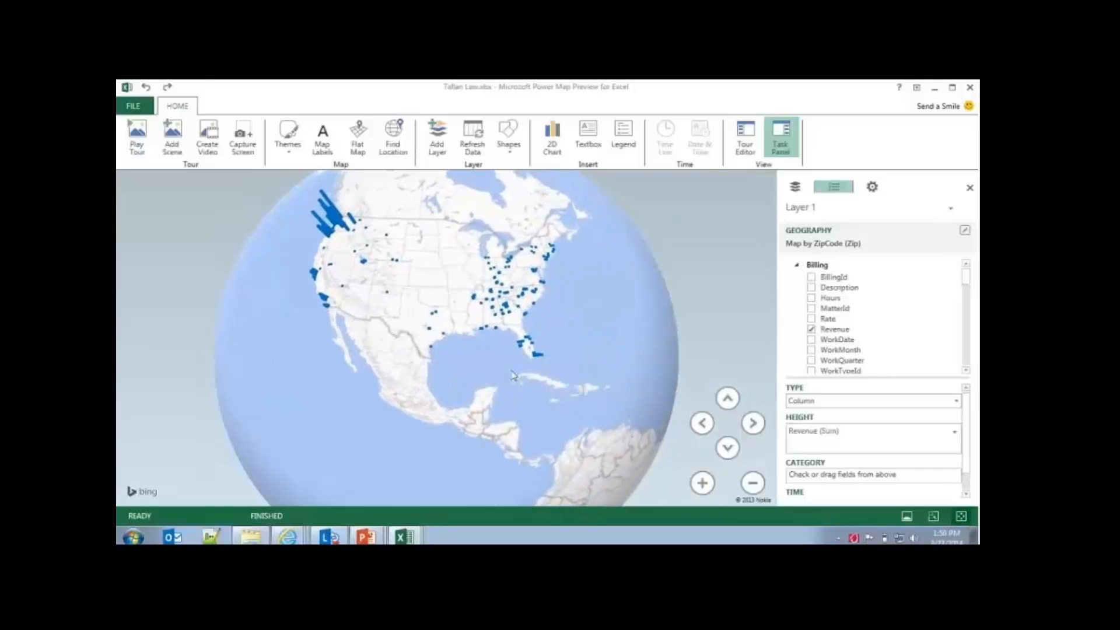
drag(520, 367, 536, 368)
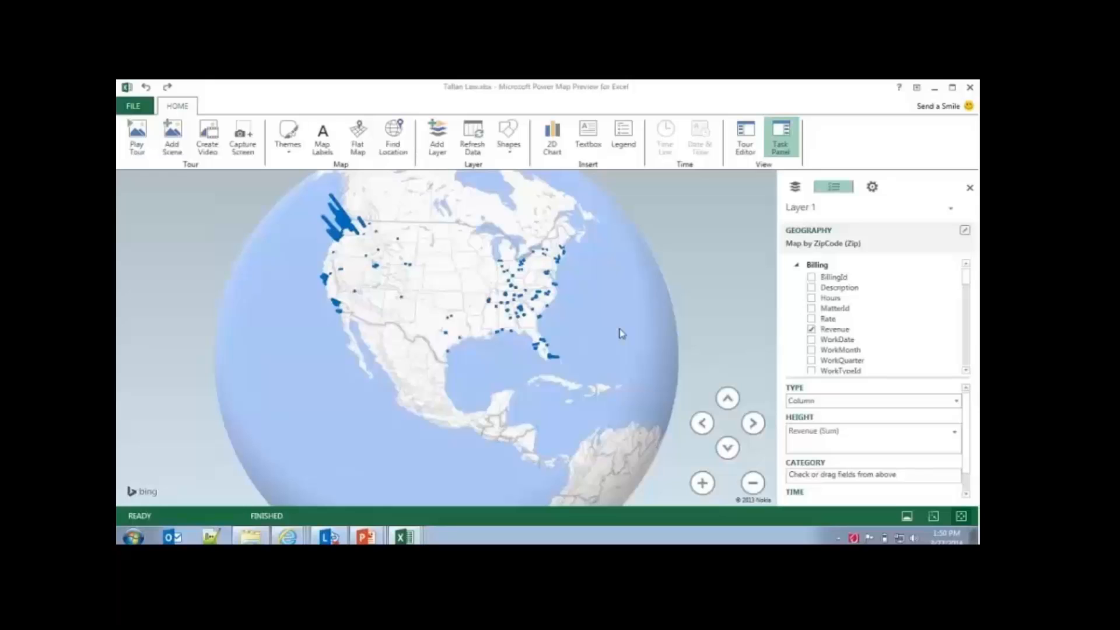
drag(619, 334, 505, 340)
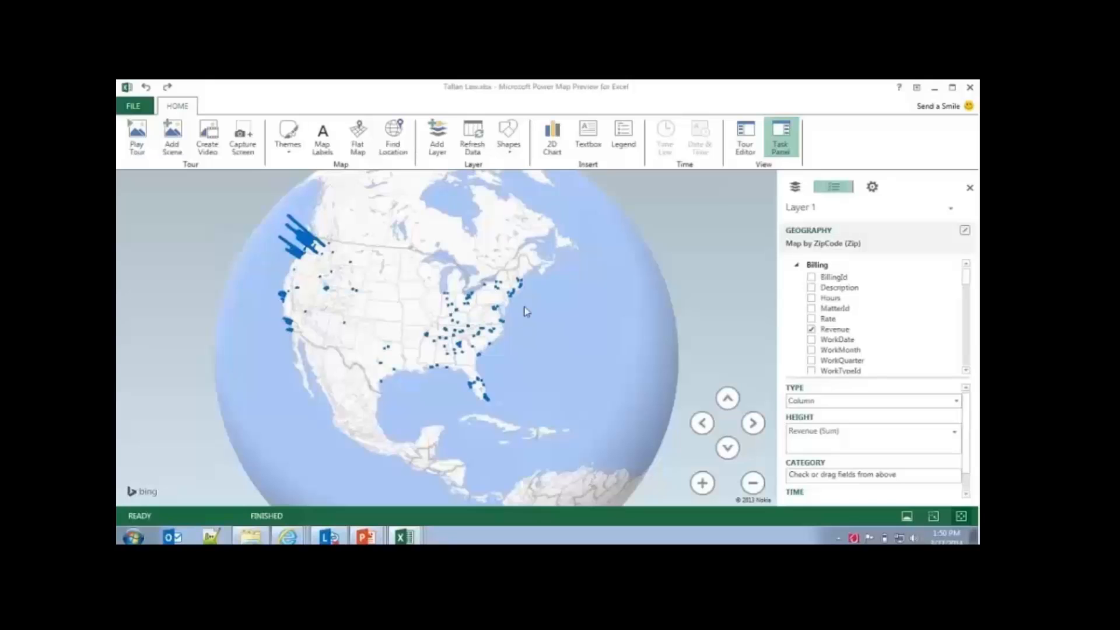
drag(347, 306, 438, 305)
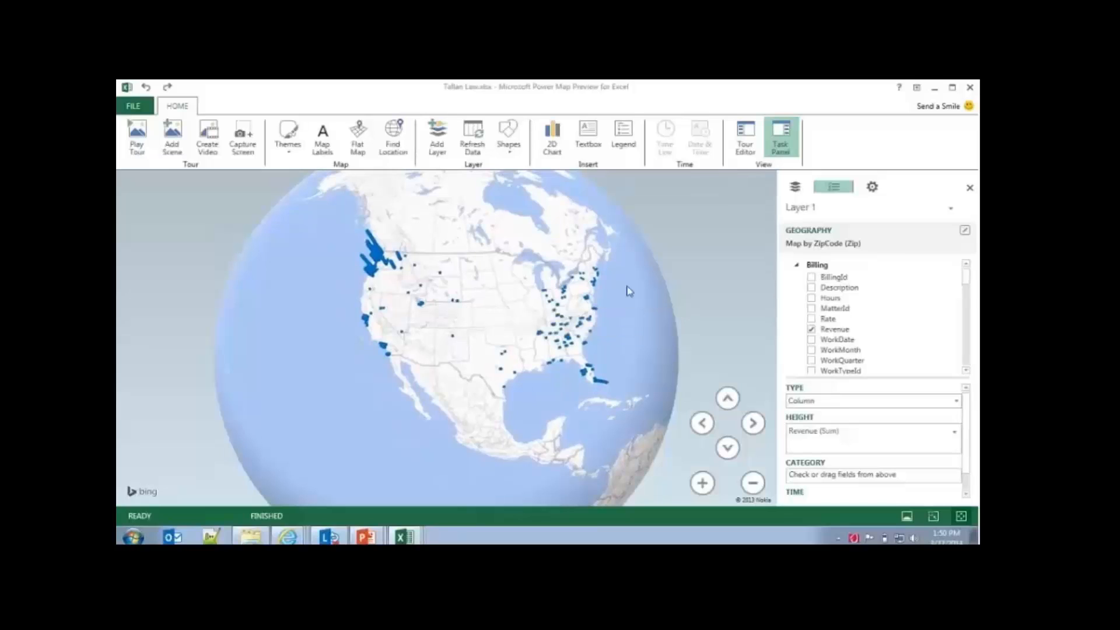
click(857, 404)
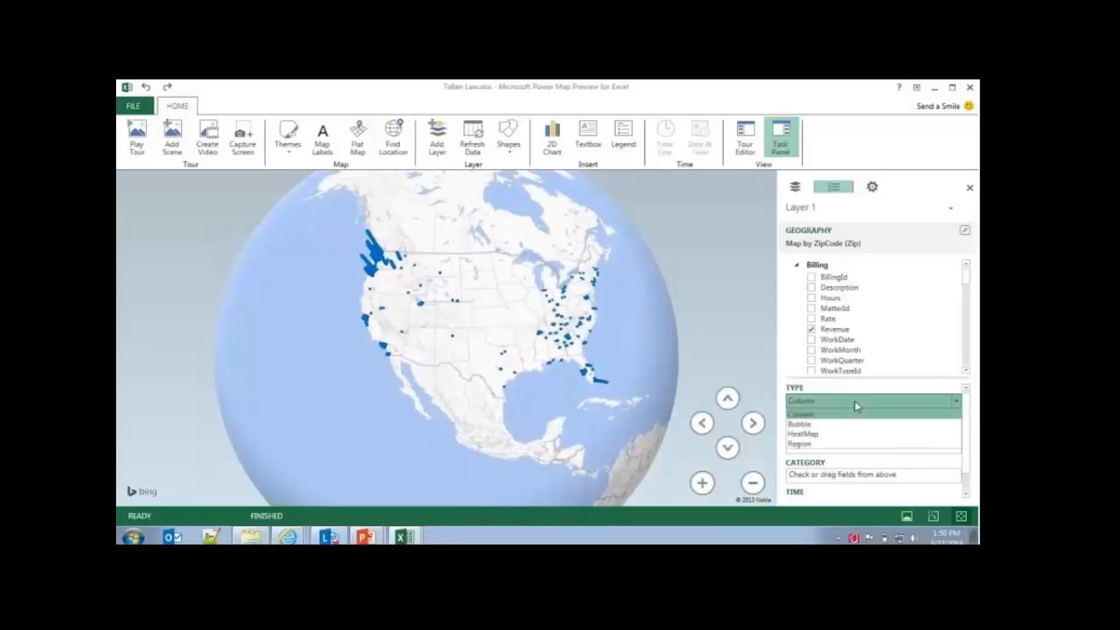
click(813, 434)
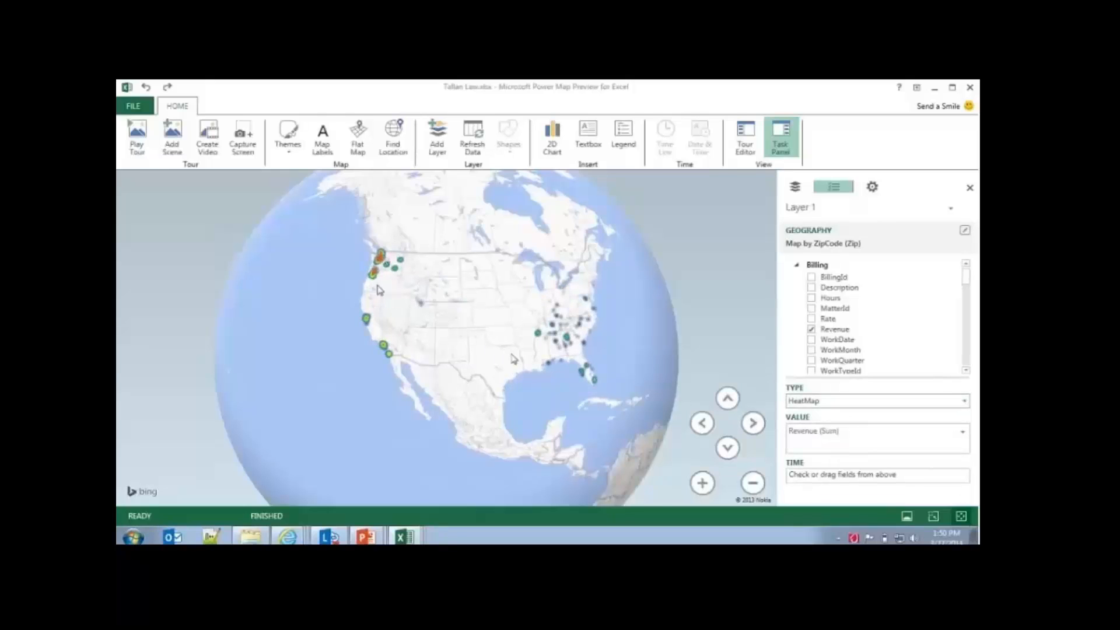
Step: Assign the Billing field WorkDate as the heat map's time field
drag(513, 358, 441, 363)
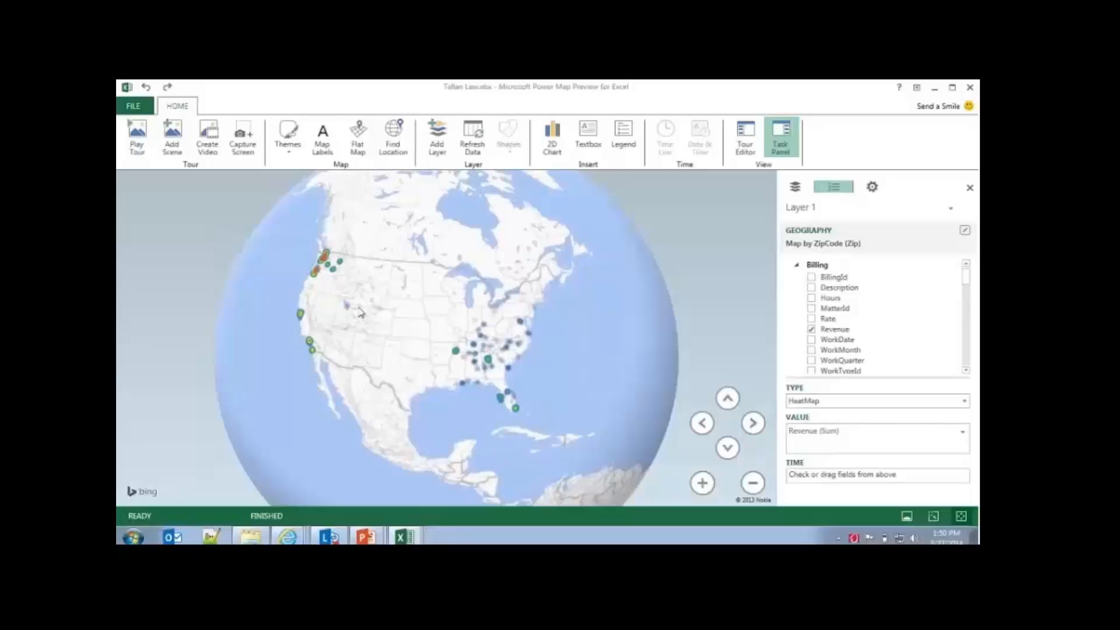
drag(354, 305, 361, 309)
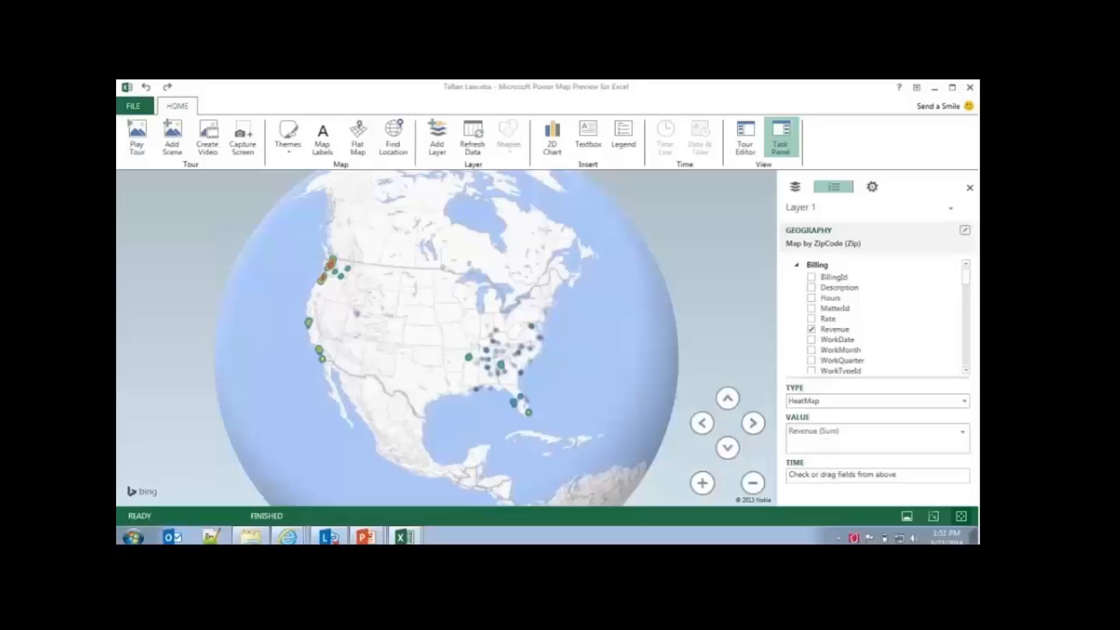
mouse_move(963, 280)
mouse_down()
mouse_move(966, 291)
mouse_move(963, 281)
mouse_up()
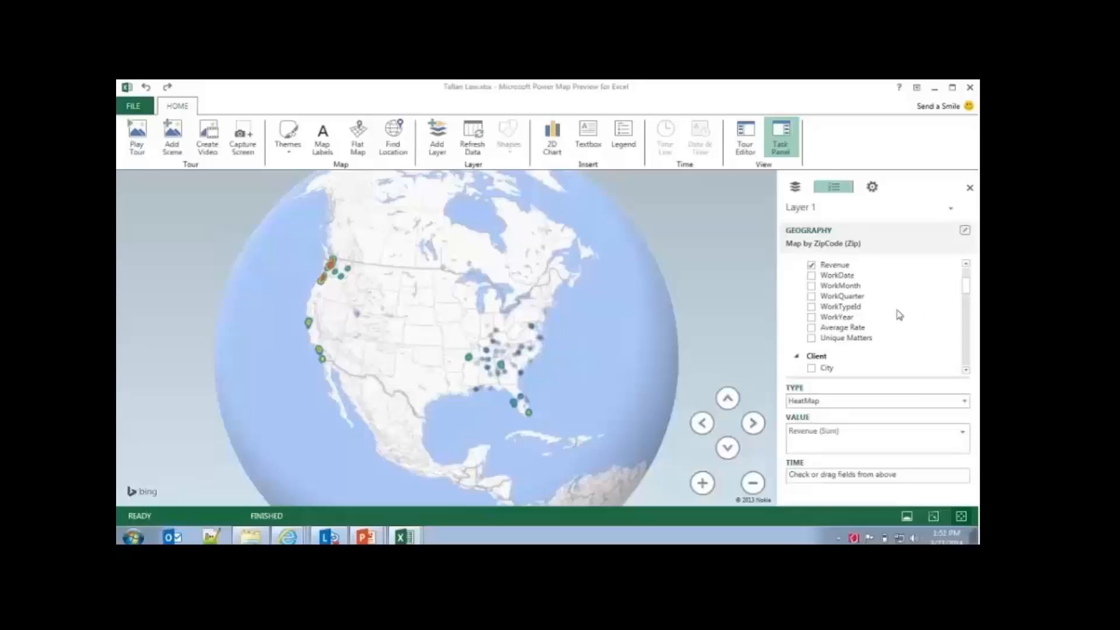
drag(836, 275, 816, 475)
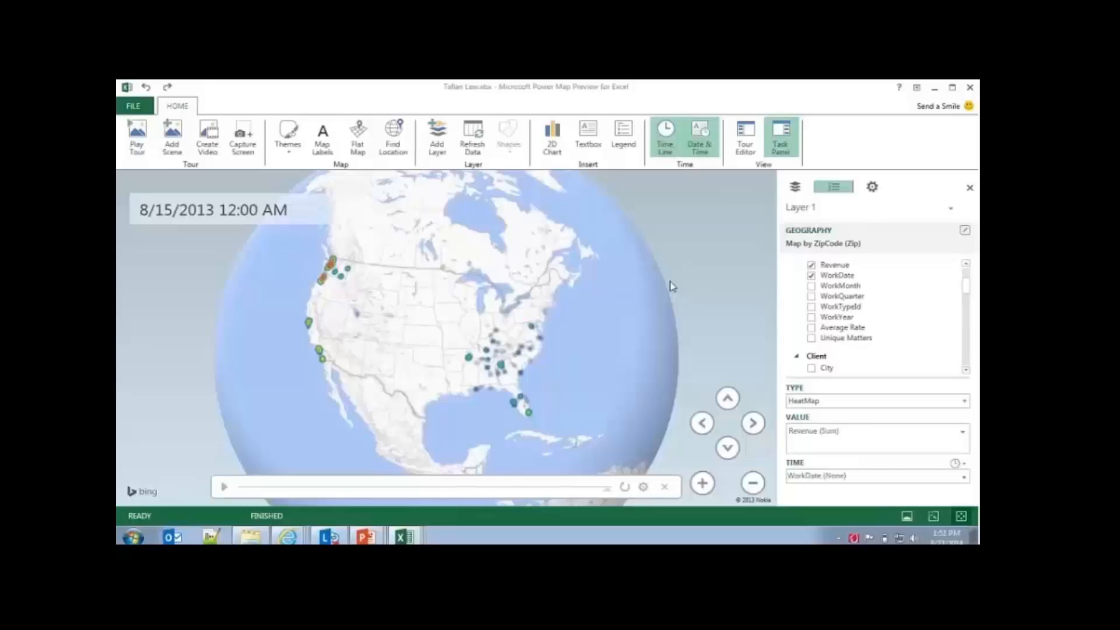
Step: Play the heat map's timeline and move its time marker to the end
click(223, 488)
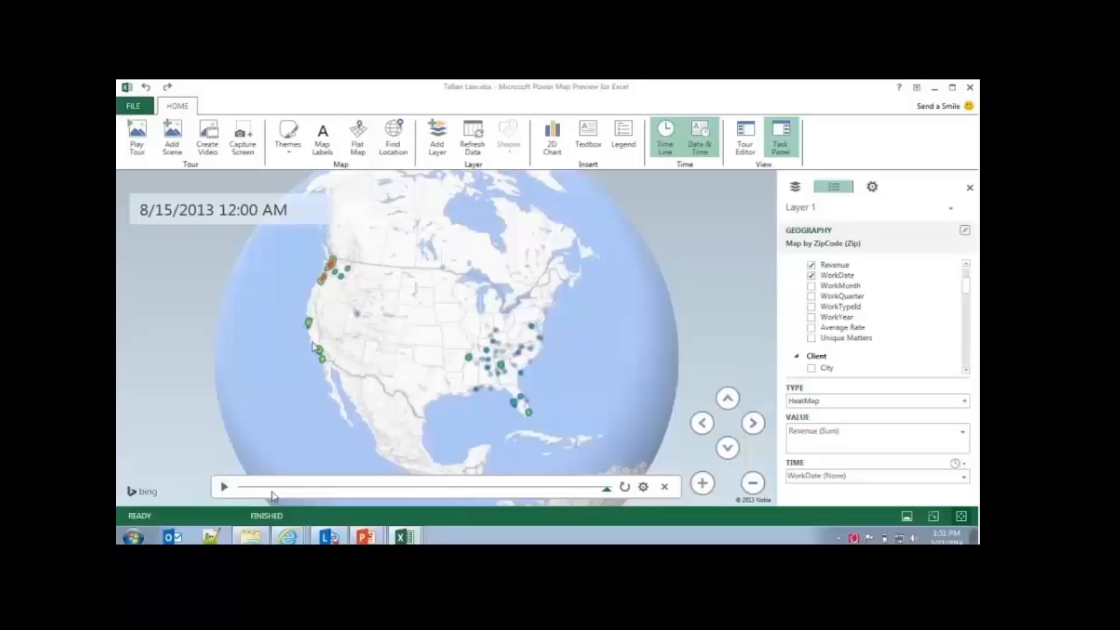
click(224, 488)
mouse_move(608, 490)
mouse_down()
mouse_move(286, 493)
mouse_move(444, 502)
mouse_move(623, 492)
mouse_up()
Step: Return to the Tallan Law workbook to view its Save As locations and switch to the Tallan Team Site page in Internet Explorer
click(935, 88)
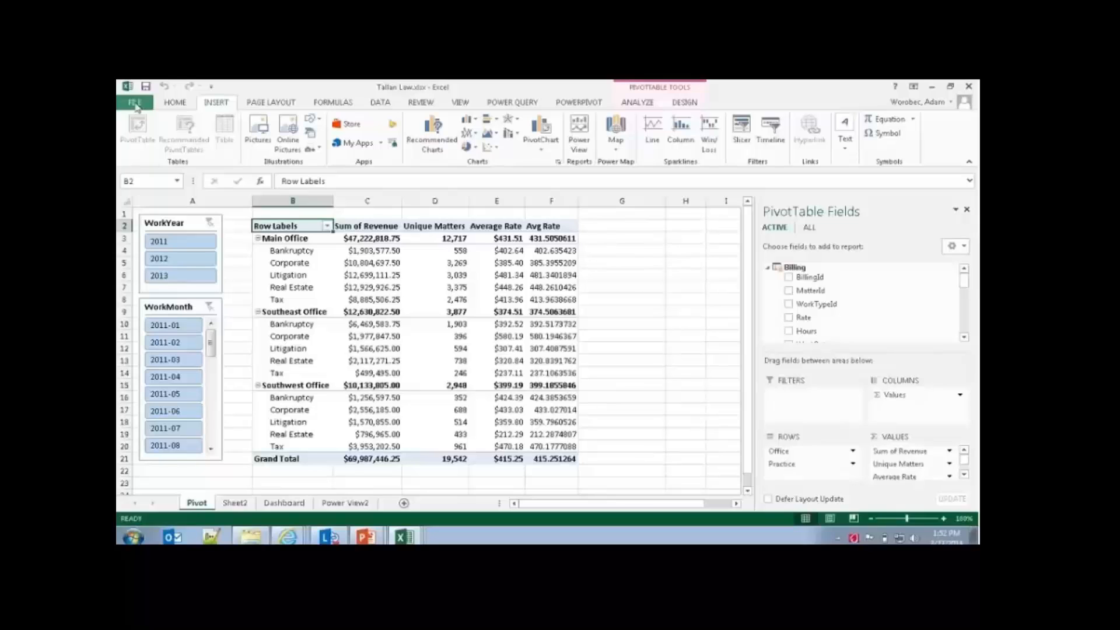
click(135, 102)
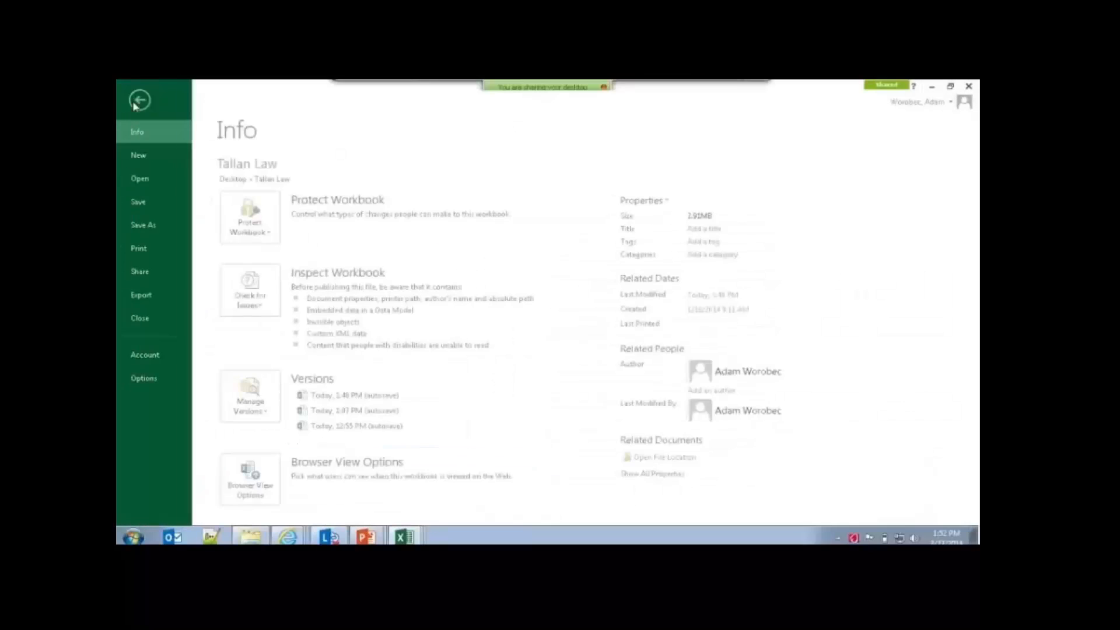
click(169, 228)
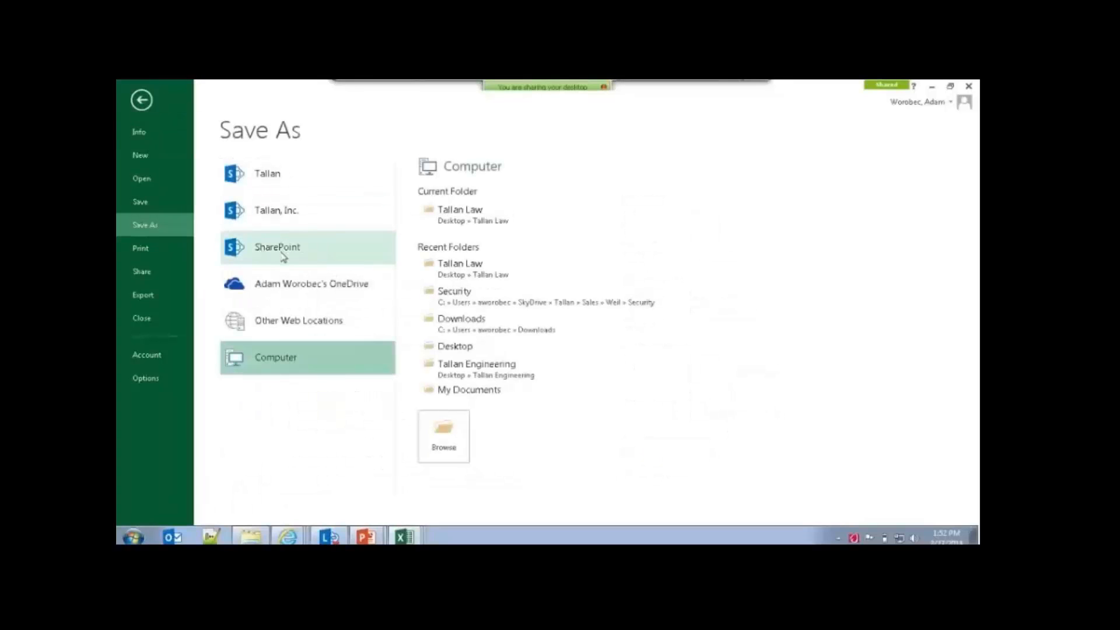
click(287, 535)
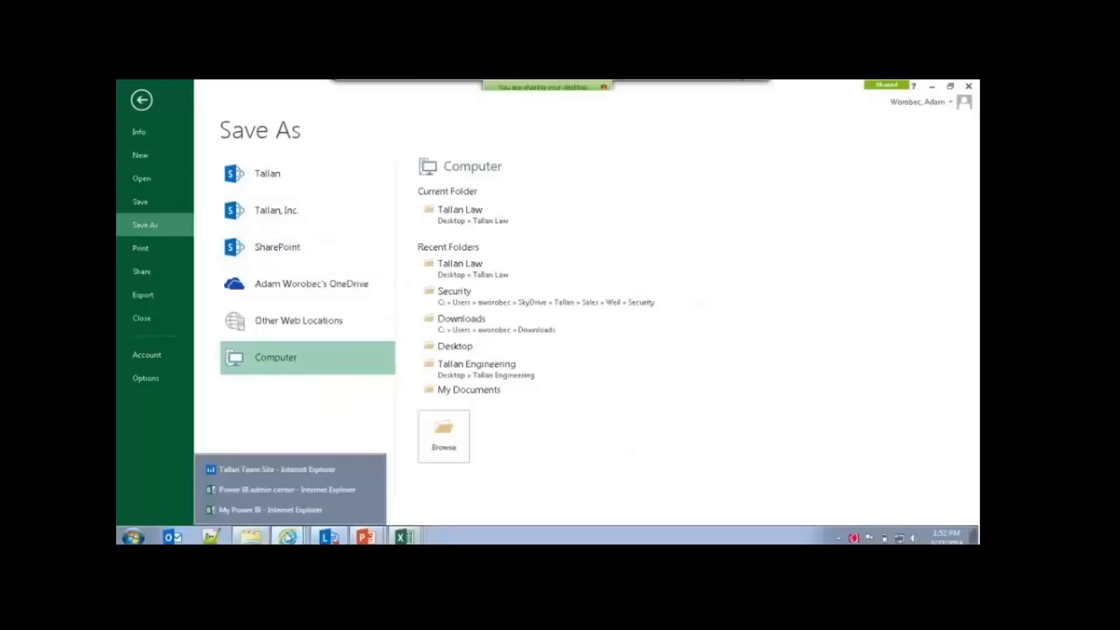
click(279, 470)
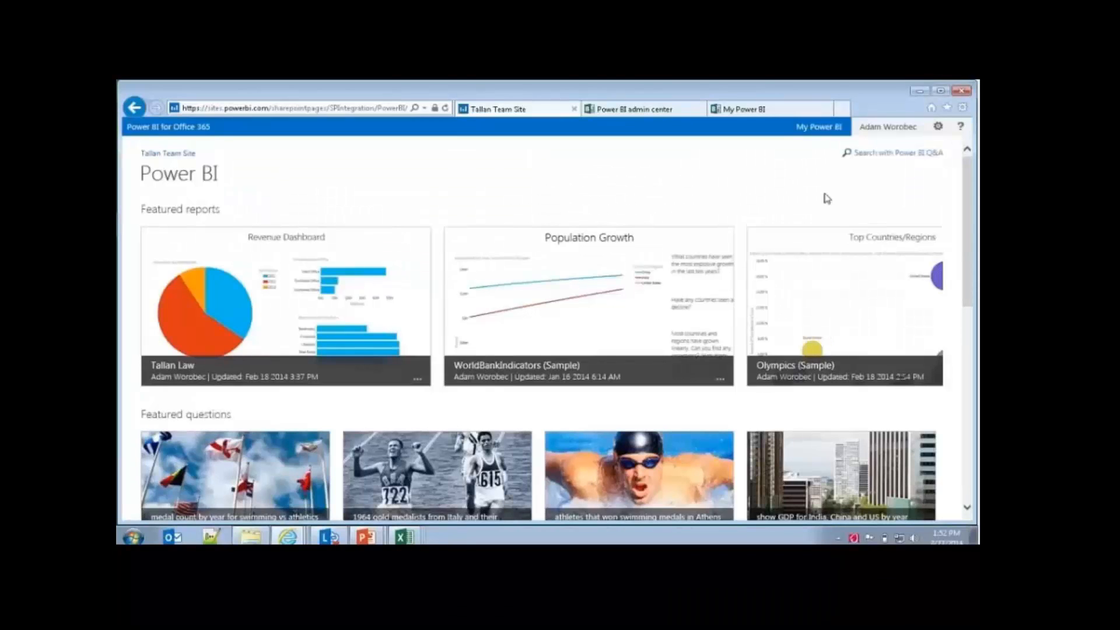
Step: Look through the Power BI site's featured reports, questions and options for adding documents, and open the Tallan Law document folder
drag(970, 192, 972, 333)
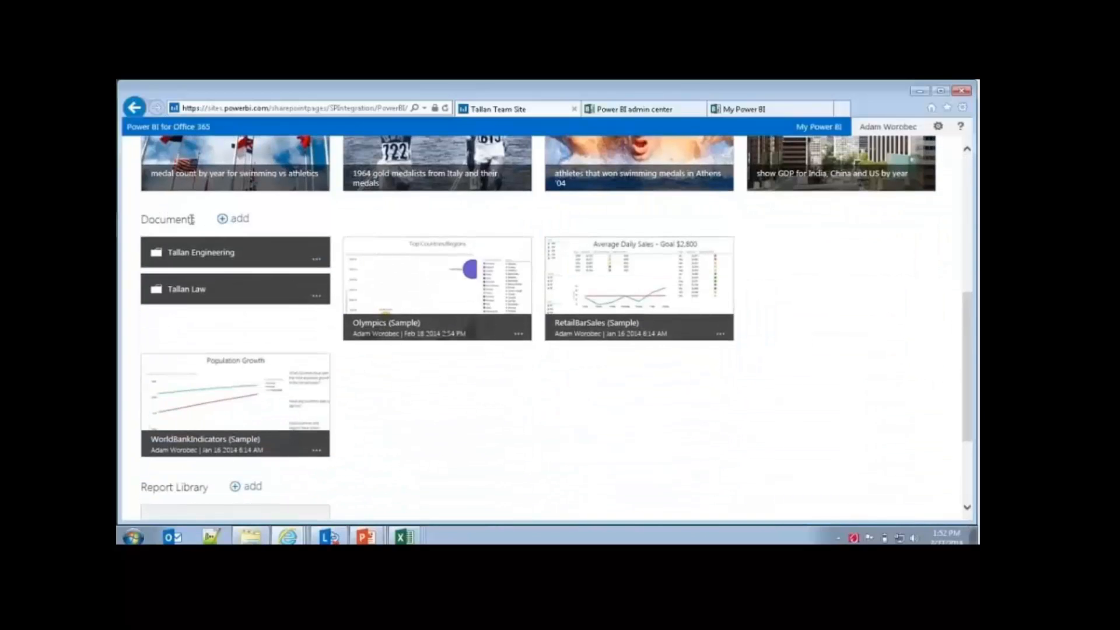
click(238, 222)
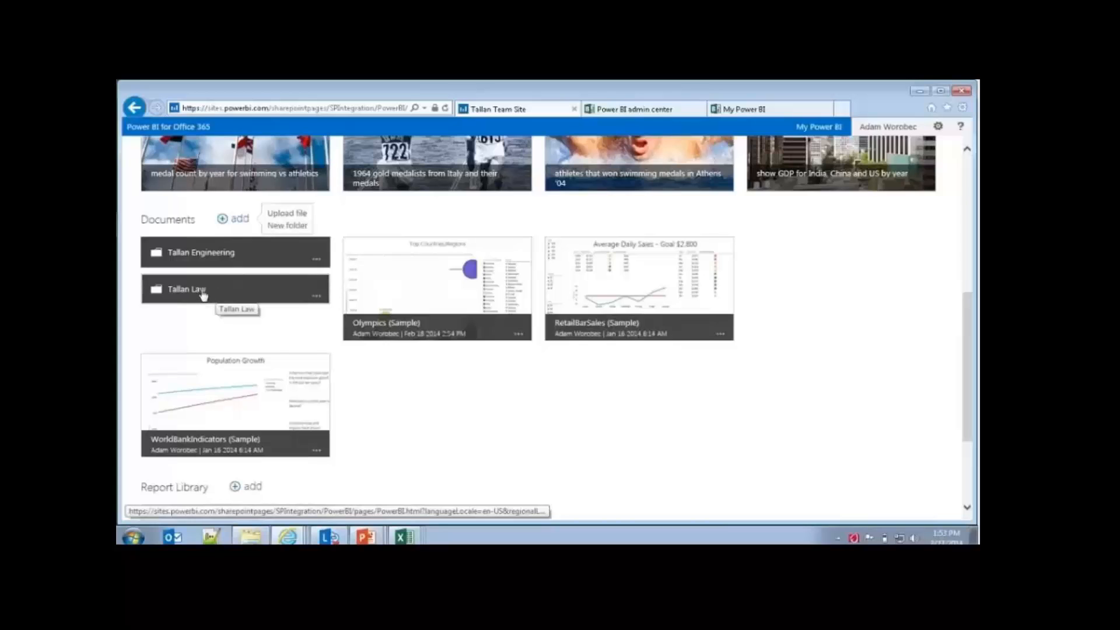
scroll(360, 309, up, 5)
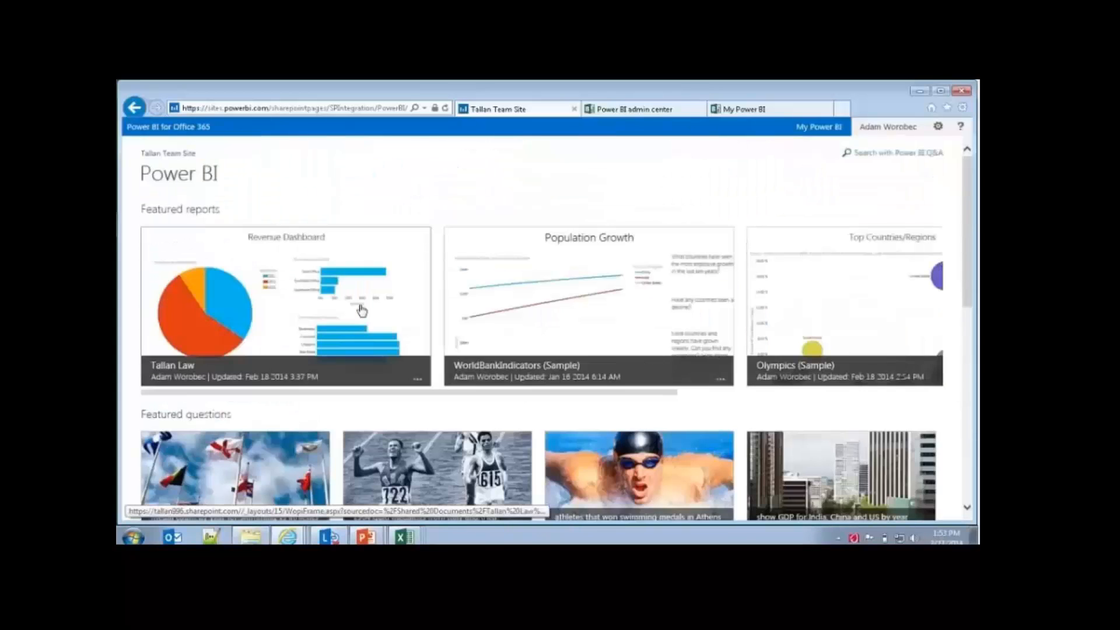
scroll(334, 347, down, 1)
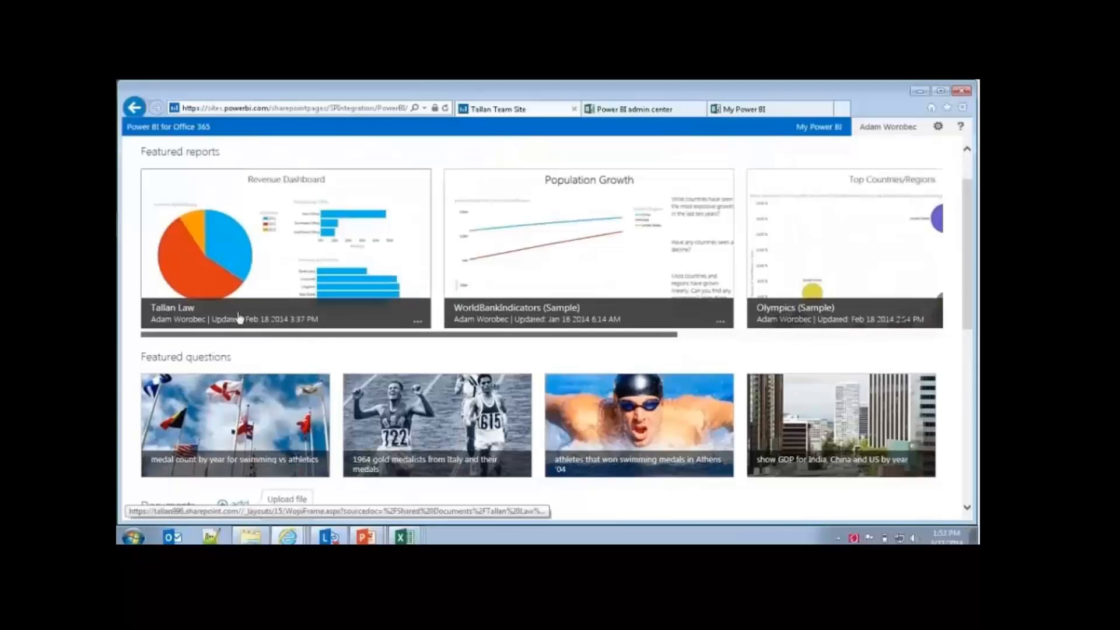
scroll(193, 332, down, 4)
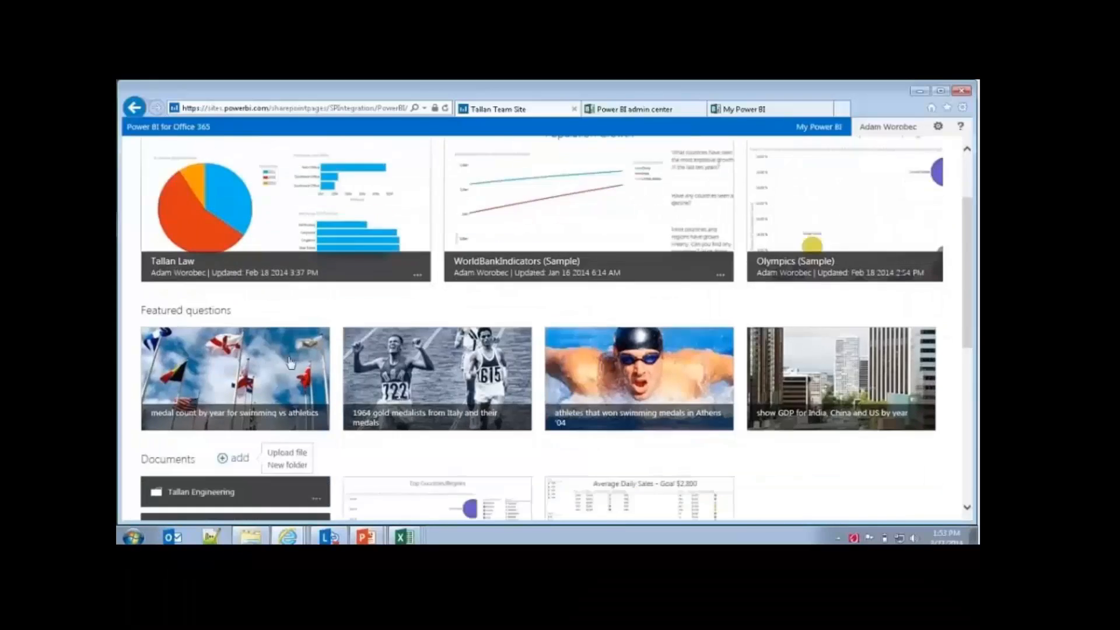
click(216, 345)
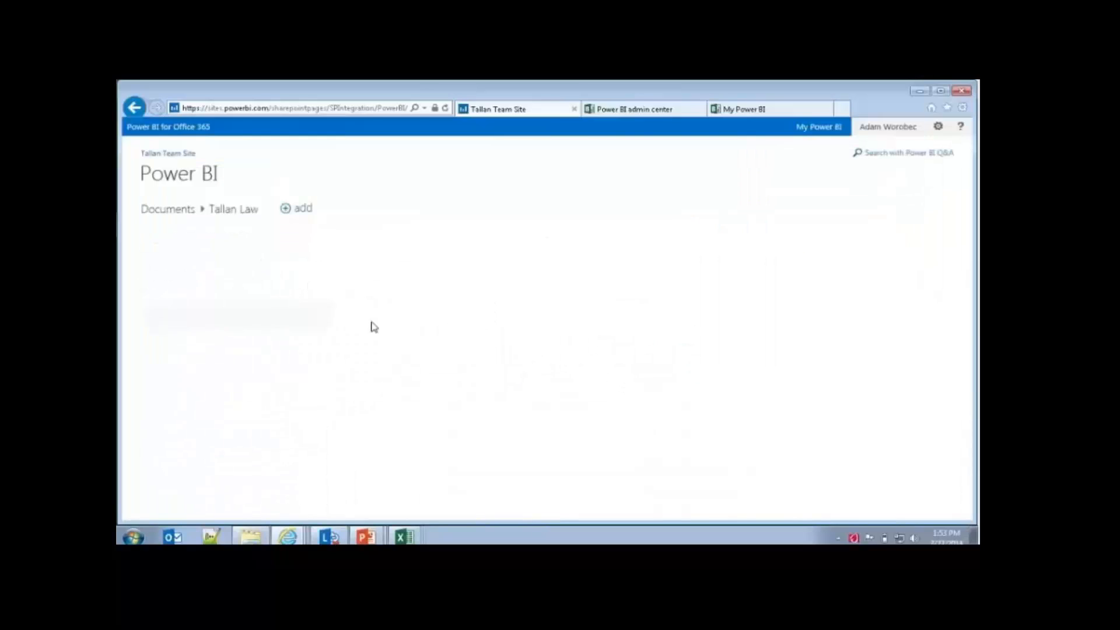
Step: View the available actions for the Tallan Law report and open the report in the browser
click(317, 327)
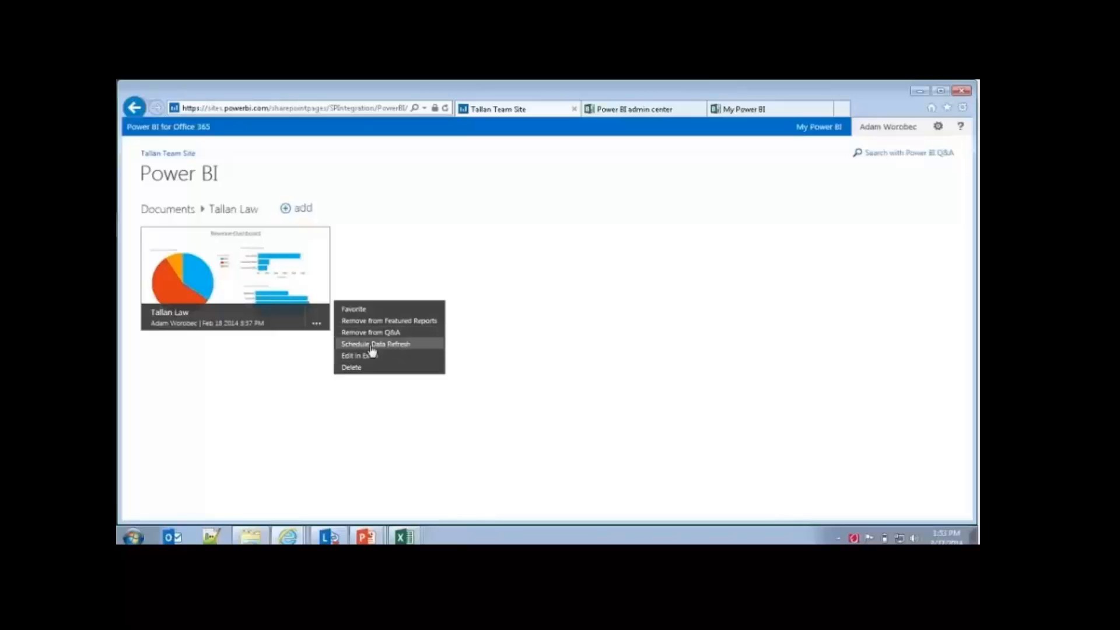
click(293, 360)
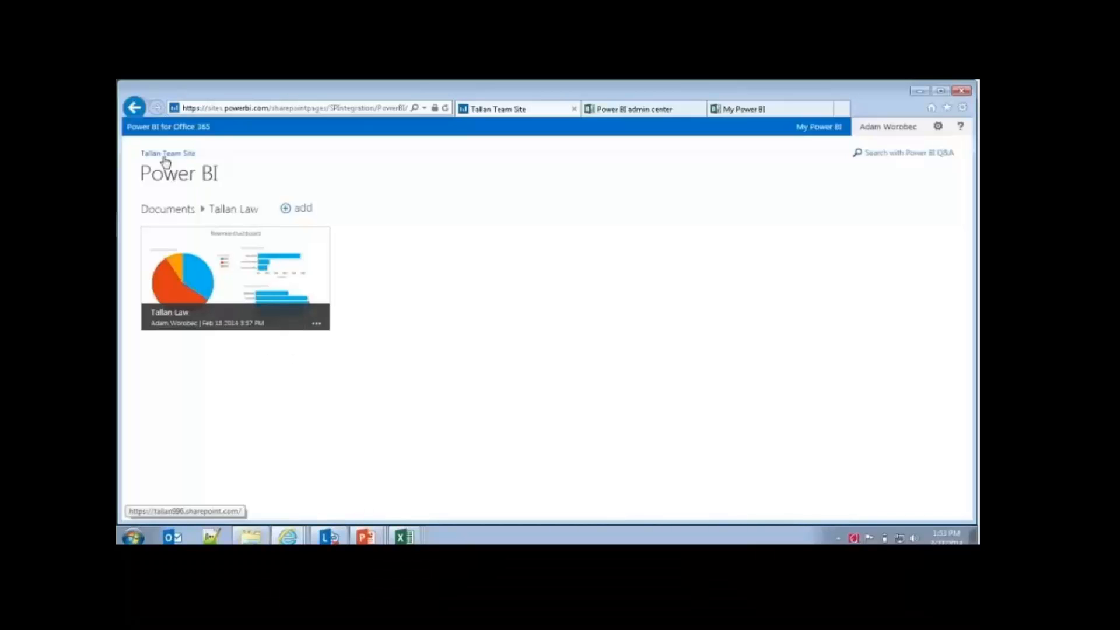
click(189, 236)
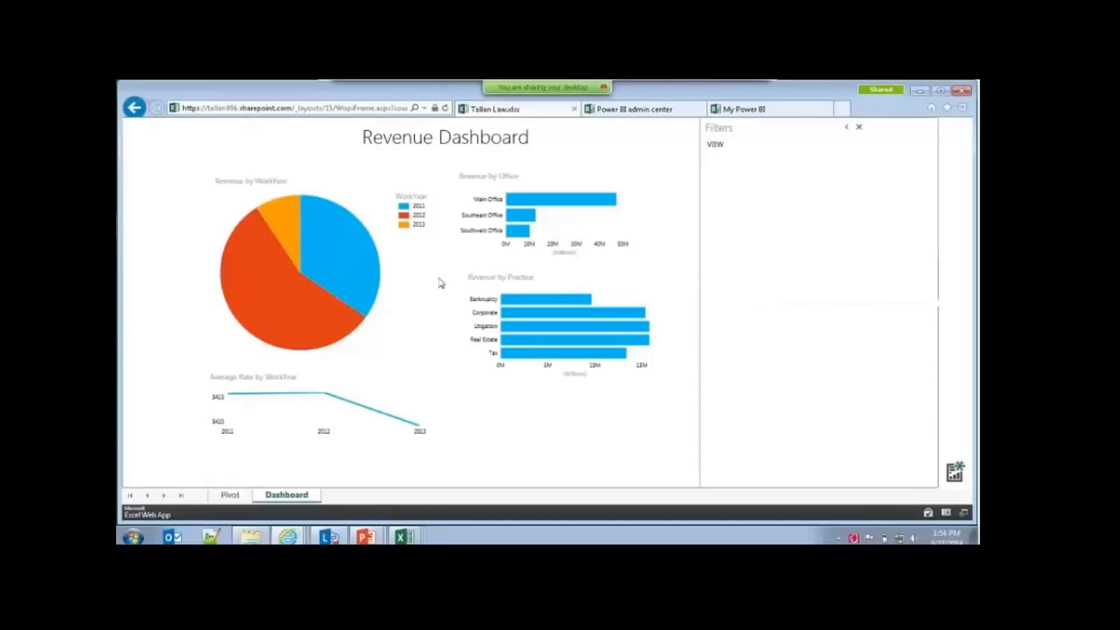
Step: Cross-highlight the Revenue Dashboard by work years 2011, 2013 and 2012, and by the Corporate and Bankruptcy practices
click(357, 257)
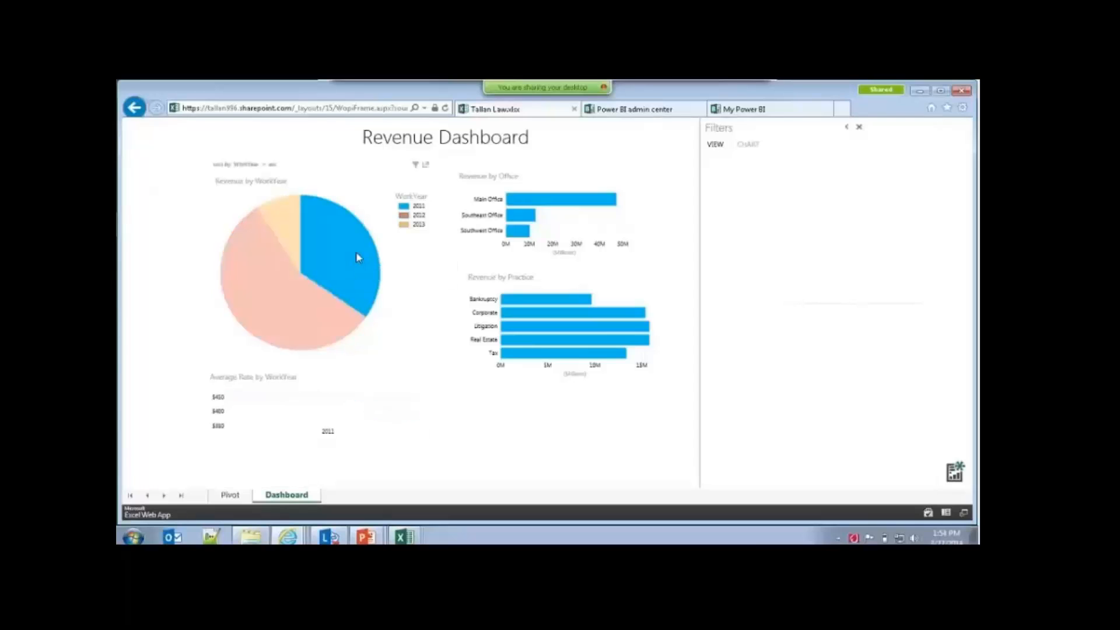
click(296, 236)
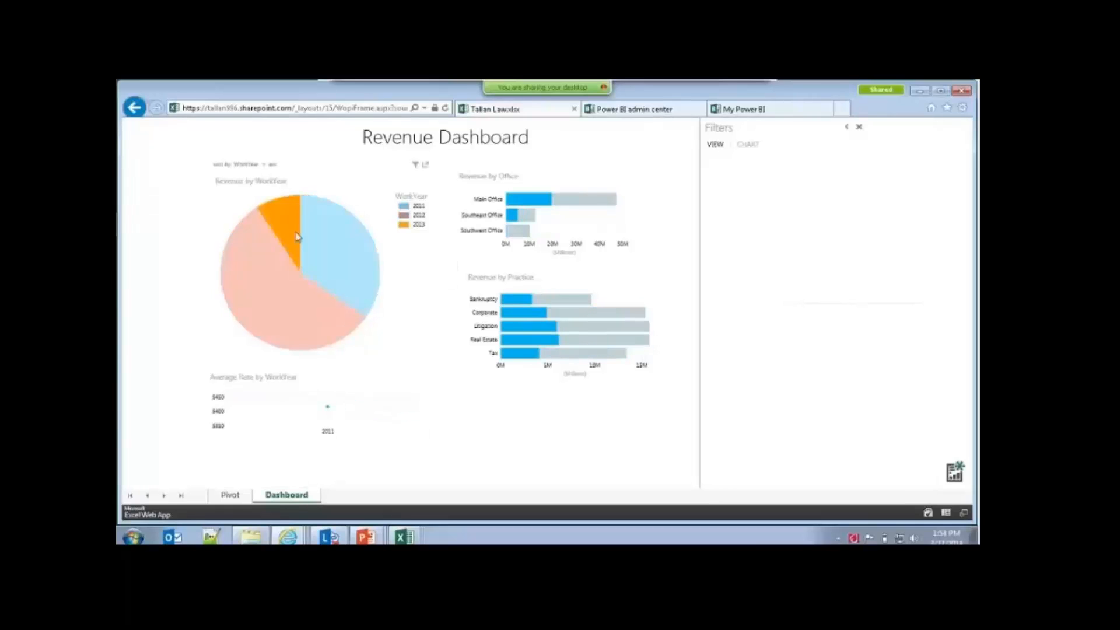
click(266, 267)
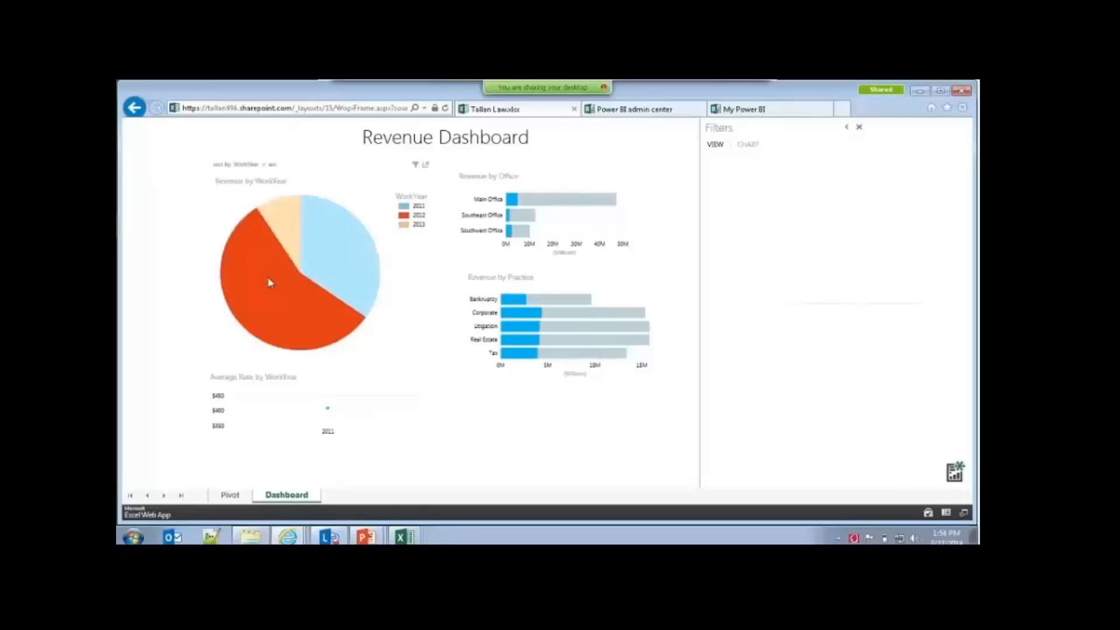
click(538, 313)
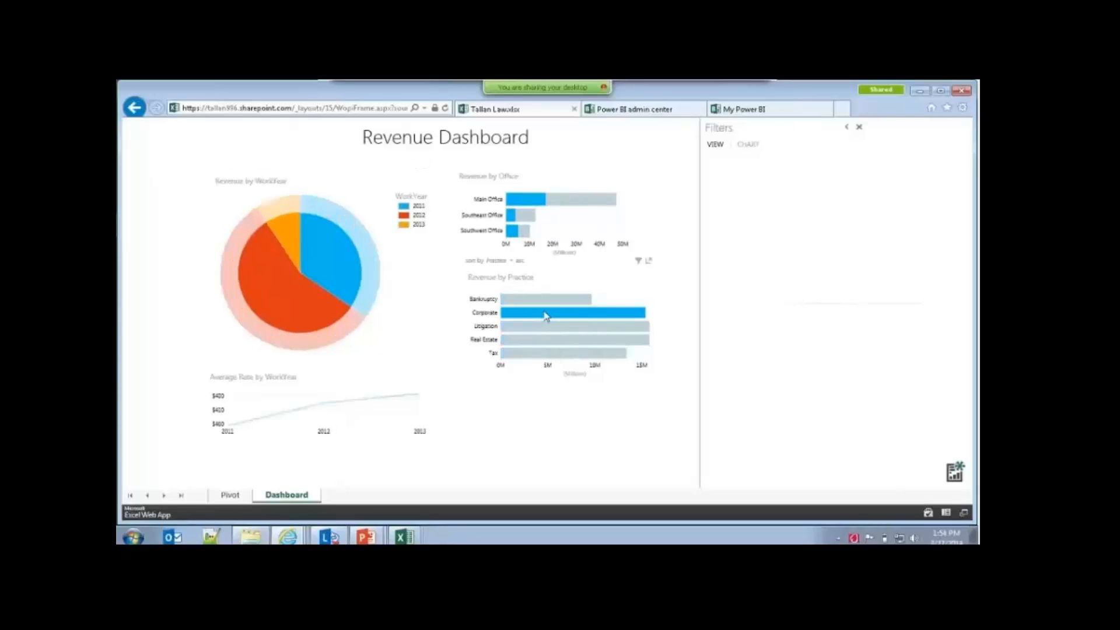
click(531, 299)
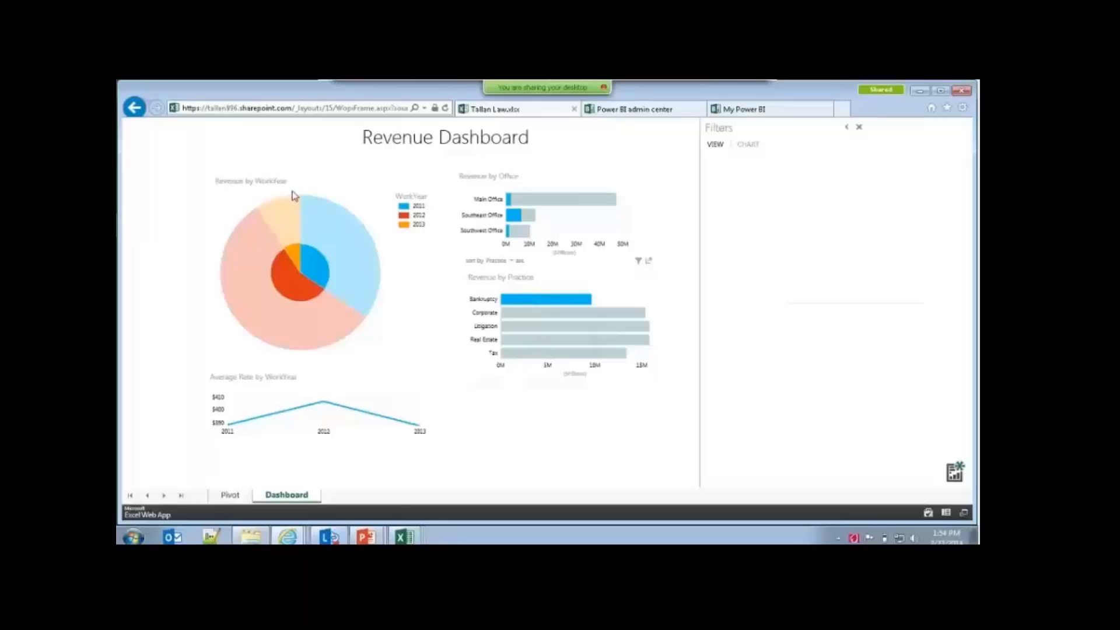
Step: Show the Pivot sheet, and collapse and re-expand the Main Office group in the pivot table
click(231, 496)
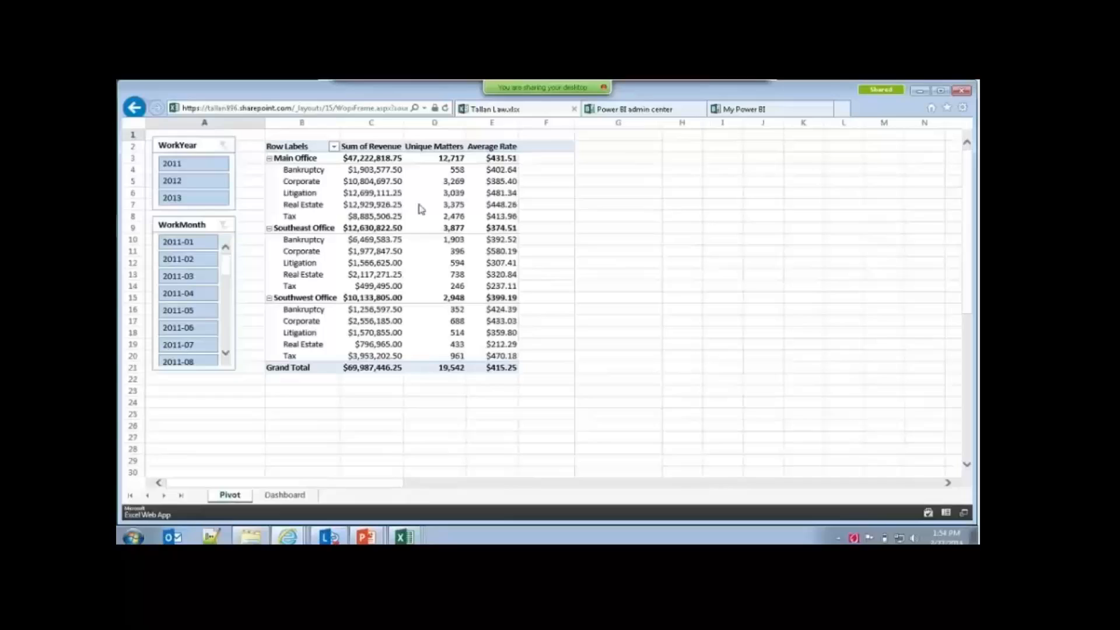
click(318, 171)
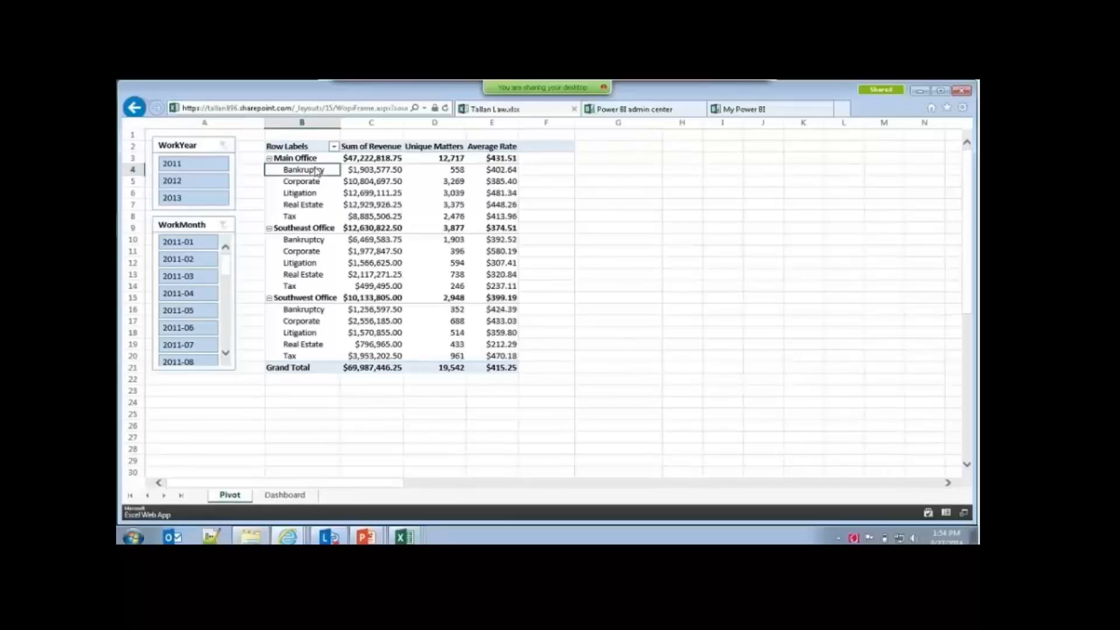
click(270, 160)
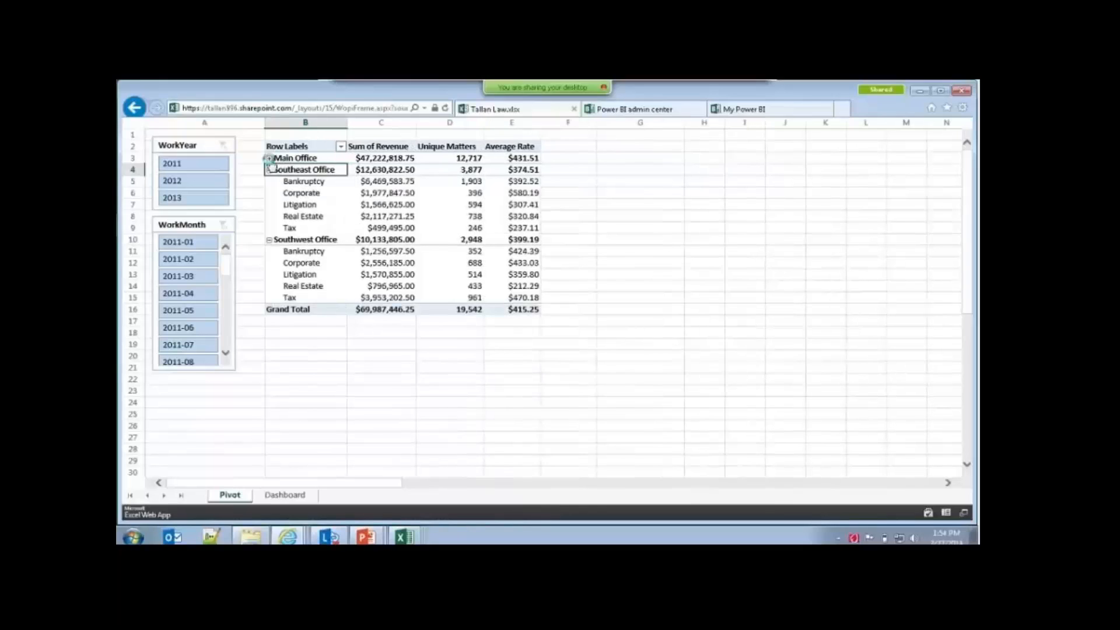
click(271, 159)
Step: Try filtering the pivot table by WorkYear 2012, 2013 and 2011, and clear the WorkMonth and WorkYear filters
click(188, 181)
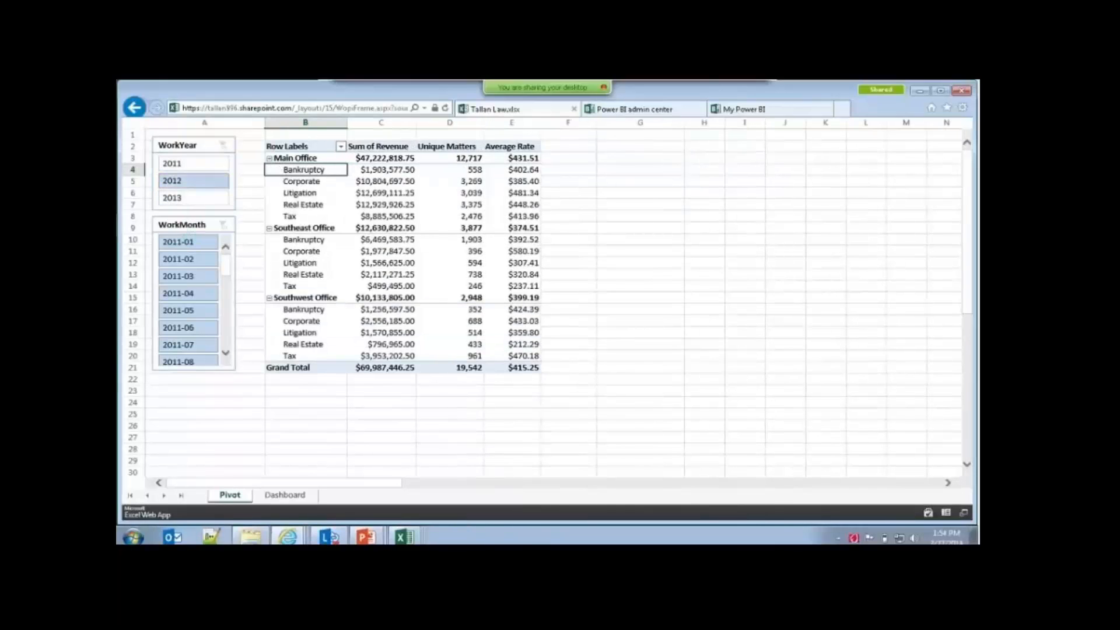
click(183, 199)
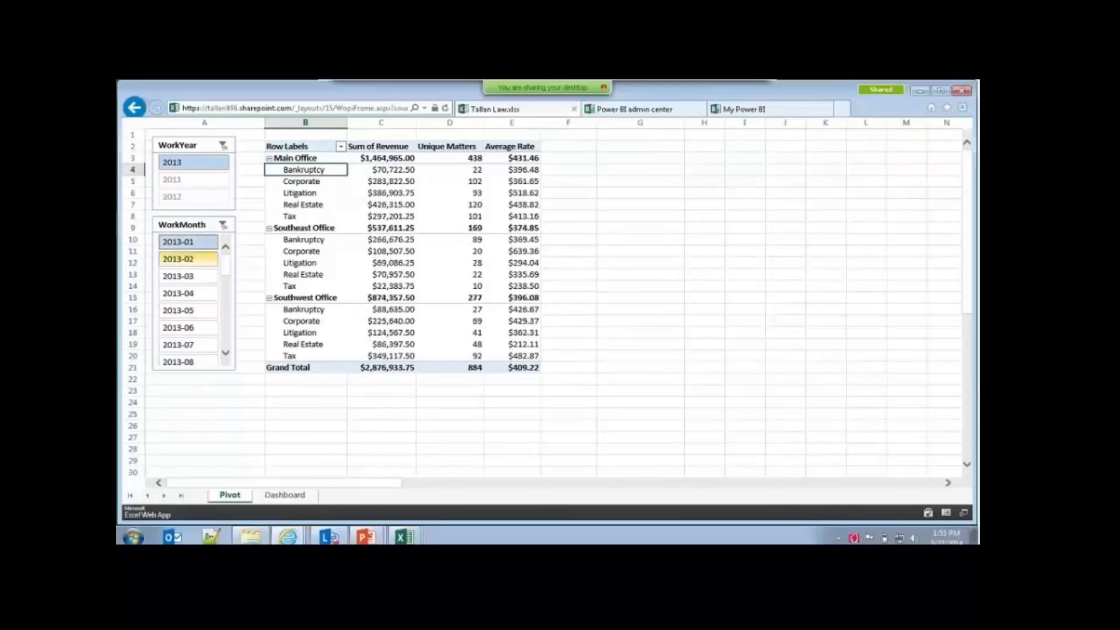
click(179, 196)
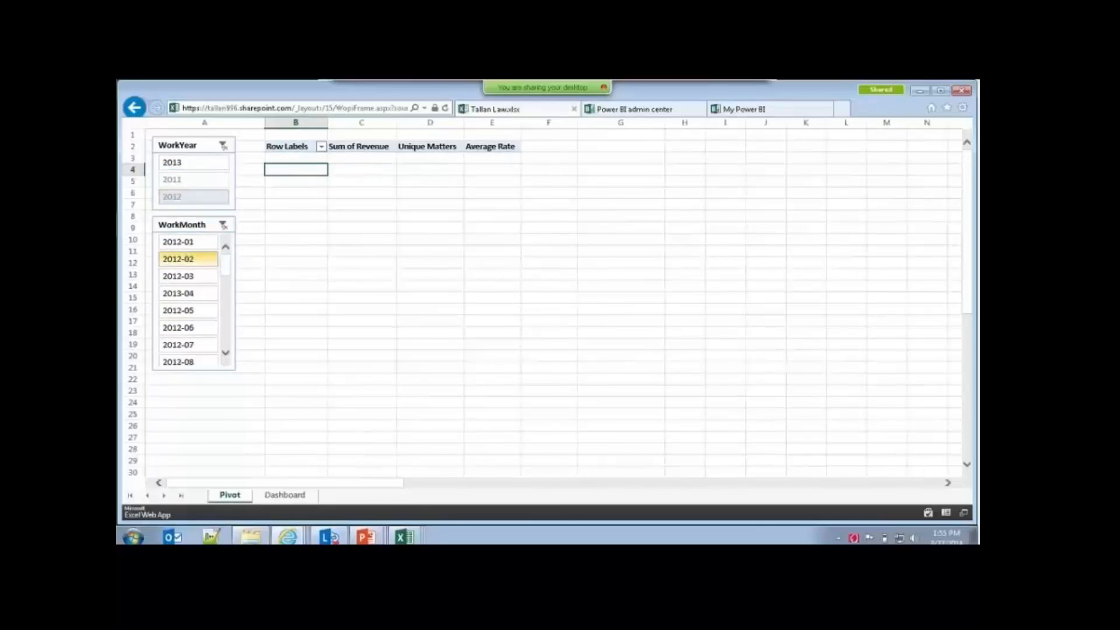
click(182, 181)
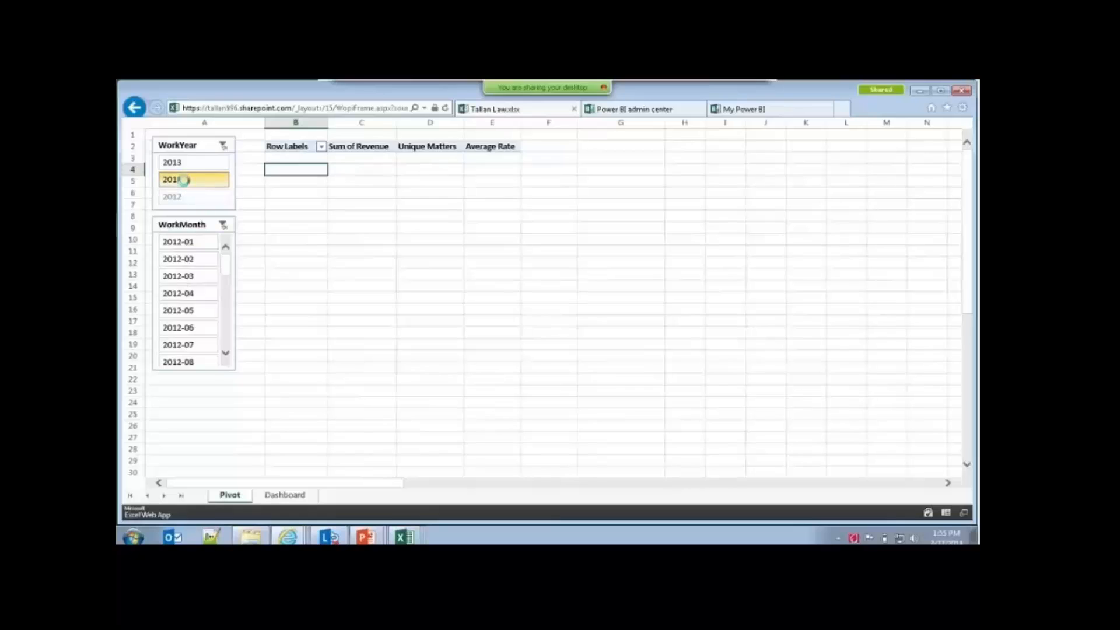
click(222, 226)
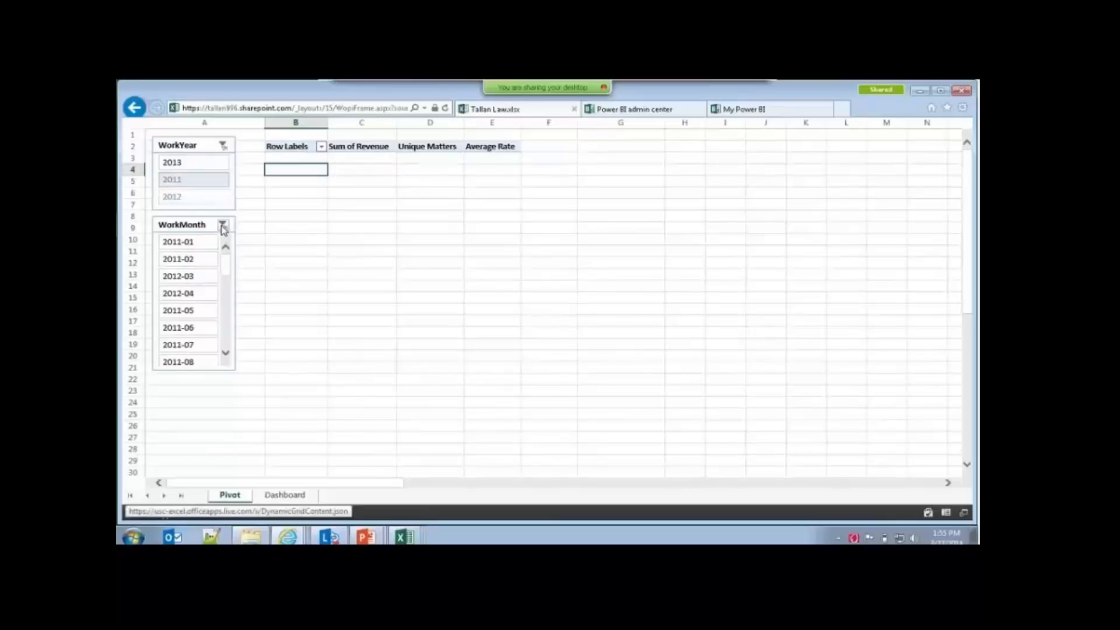
click(223, 146)
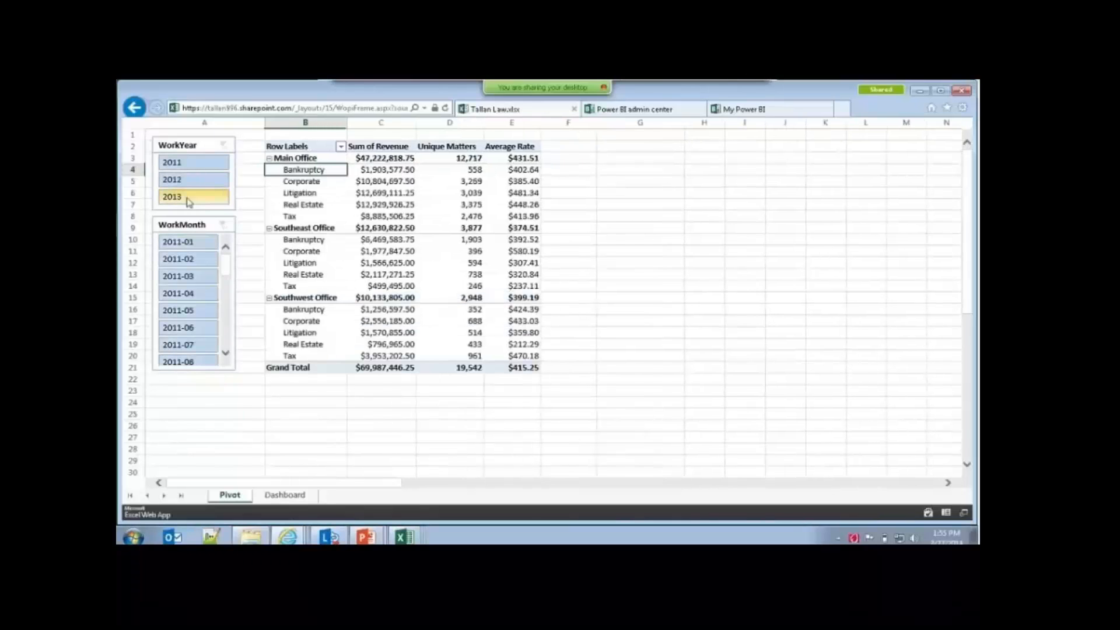
Step: Filter the pivot table to WorkYear 2012 and return to the Tallan Law document folder
click(188, 180)
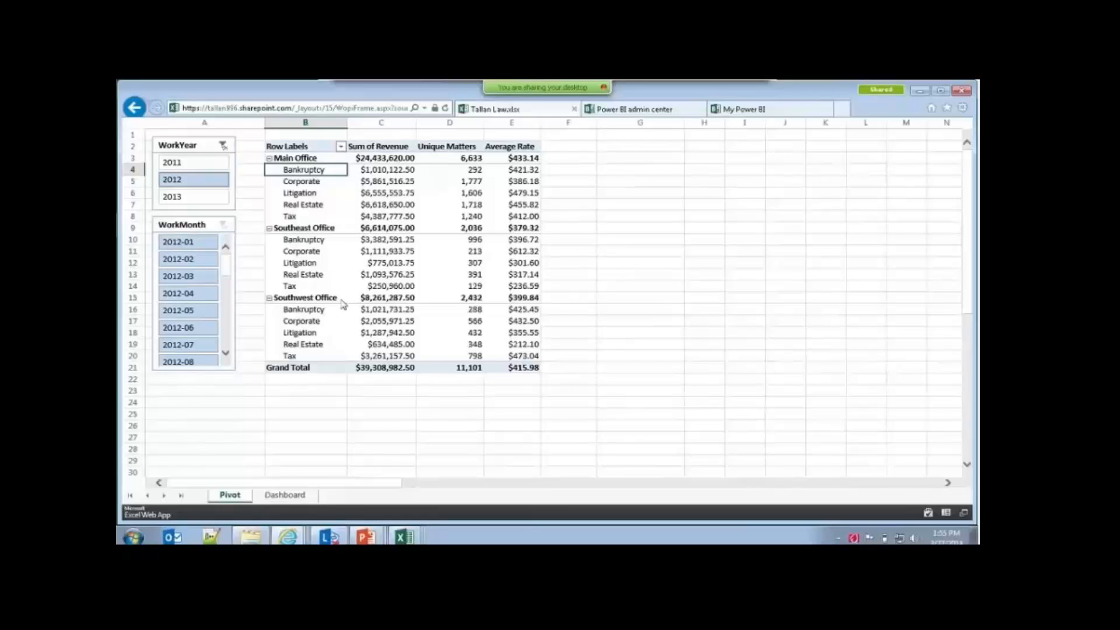
click(134, 108)
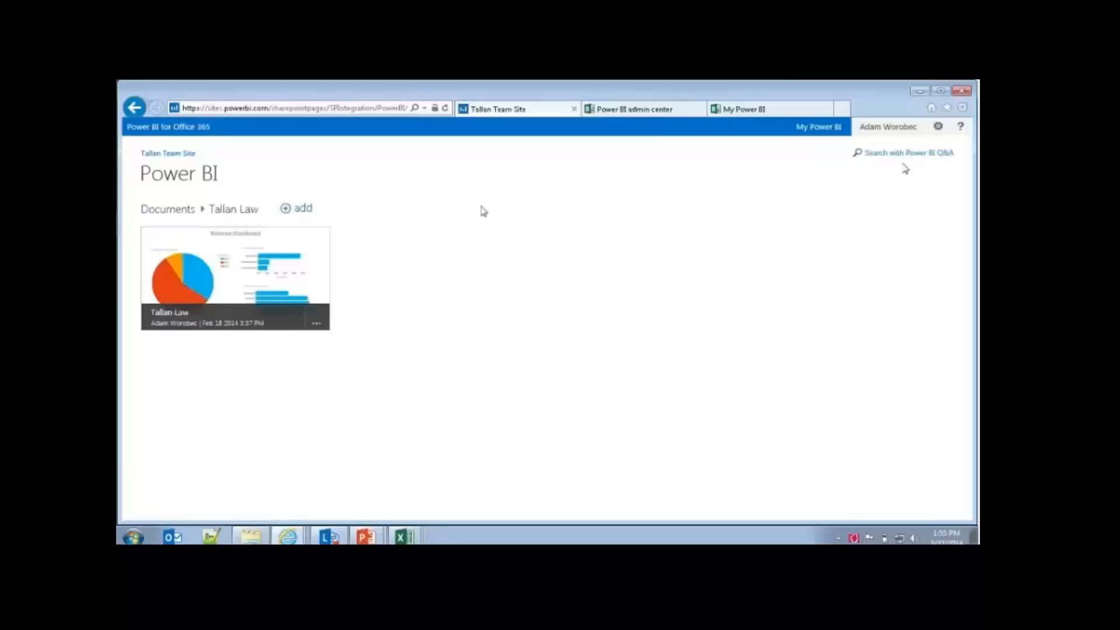
Step: Open Power BI Q&A and ask for "billing revenue by practice type"
click(917, 154)
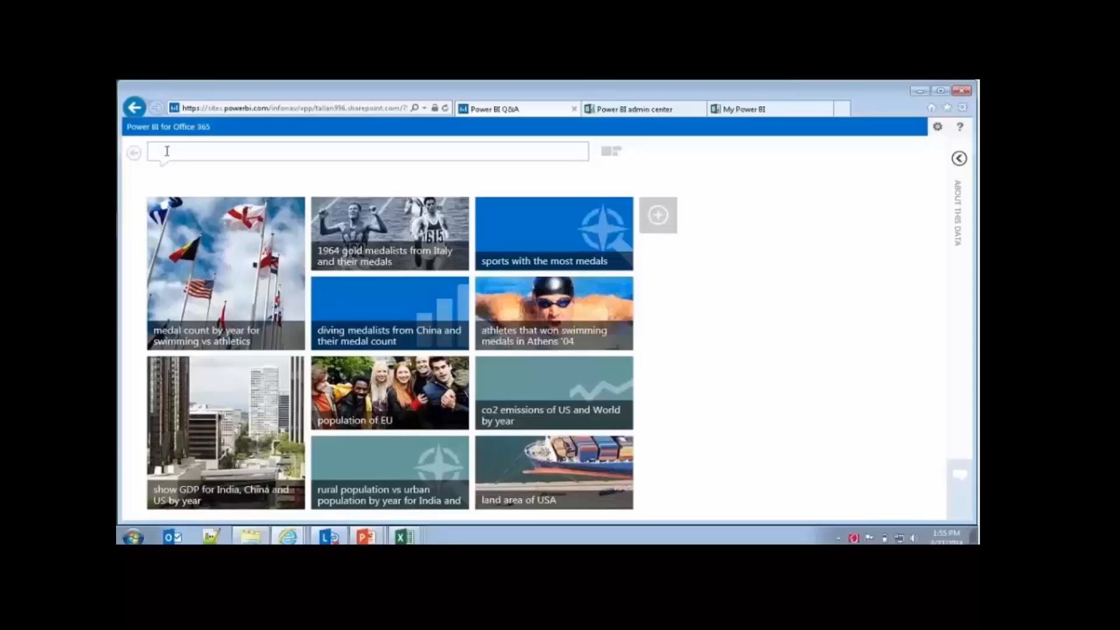
click(167, 151)
text(billing)
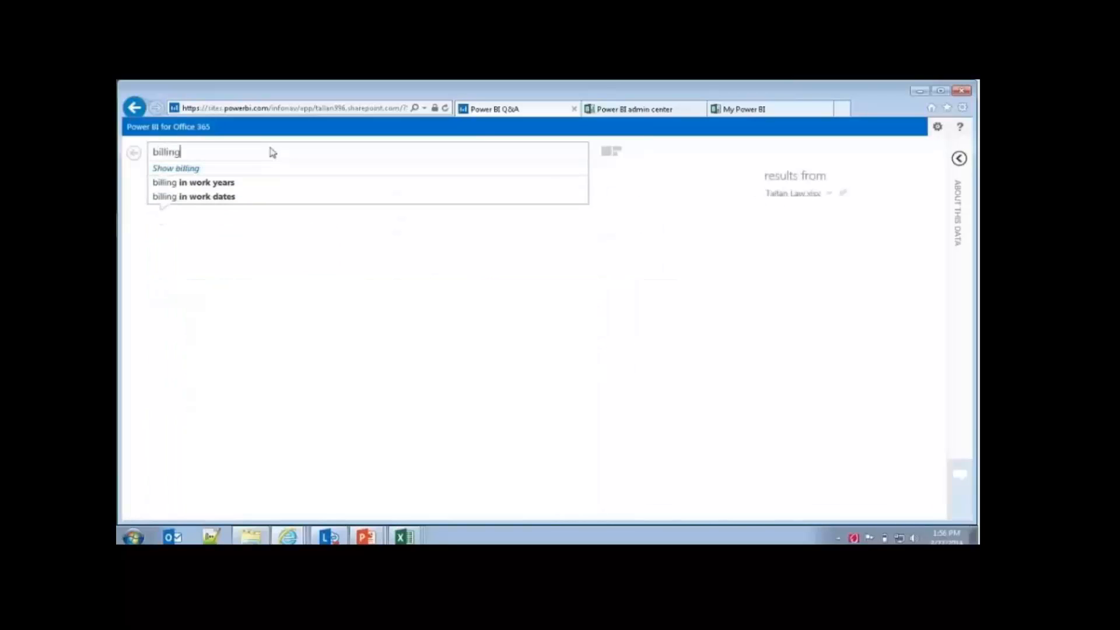
text( rev)
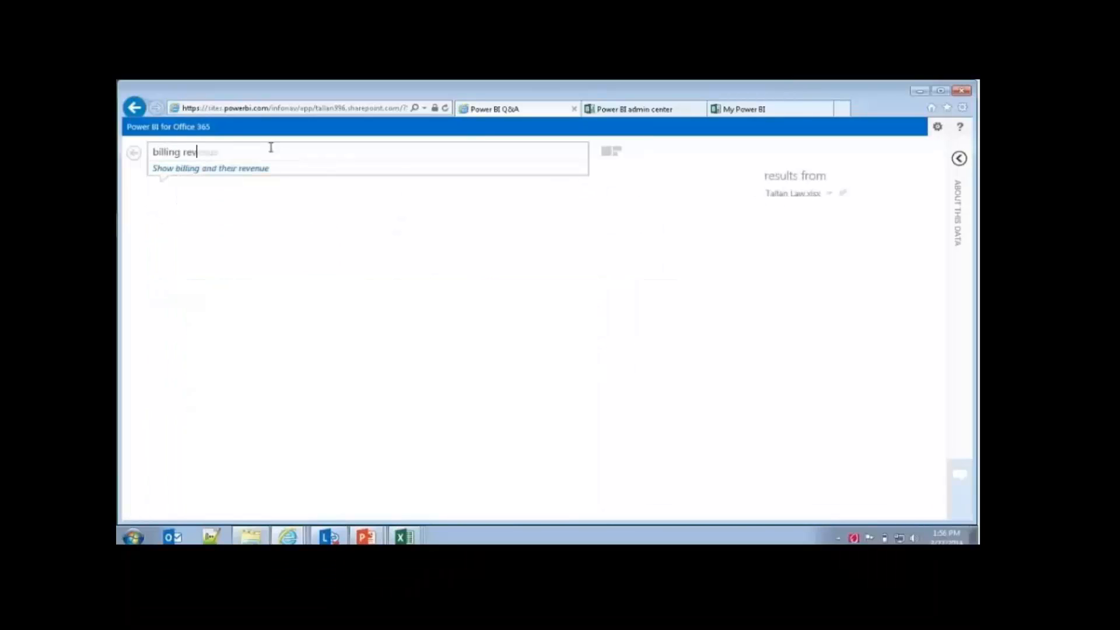
text(enue)
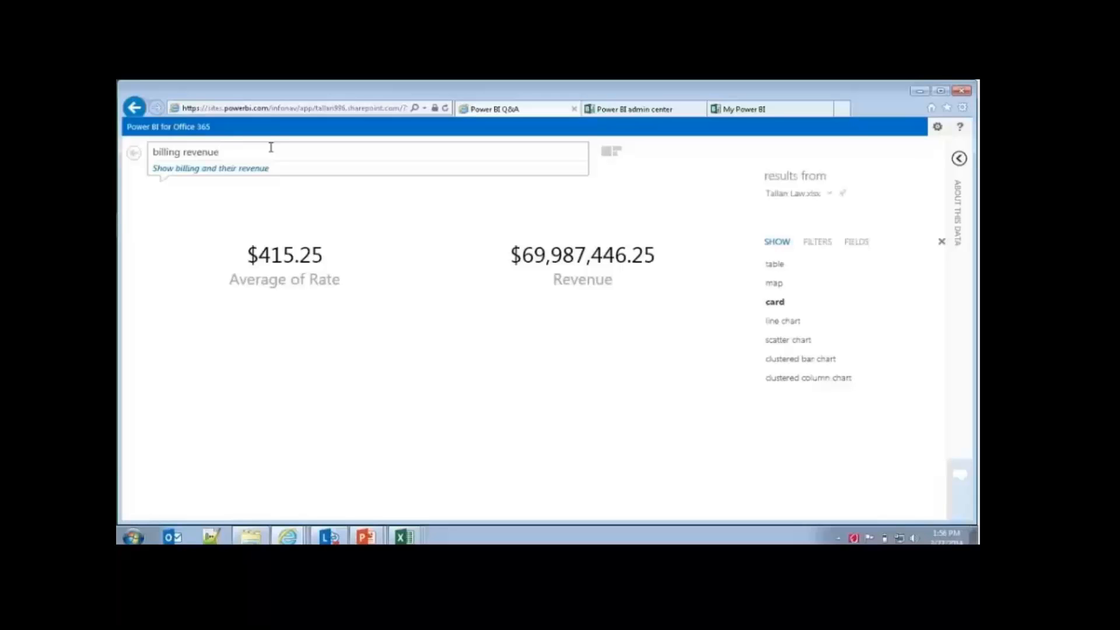
text(by pract)
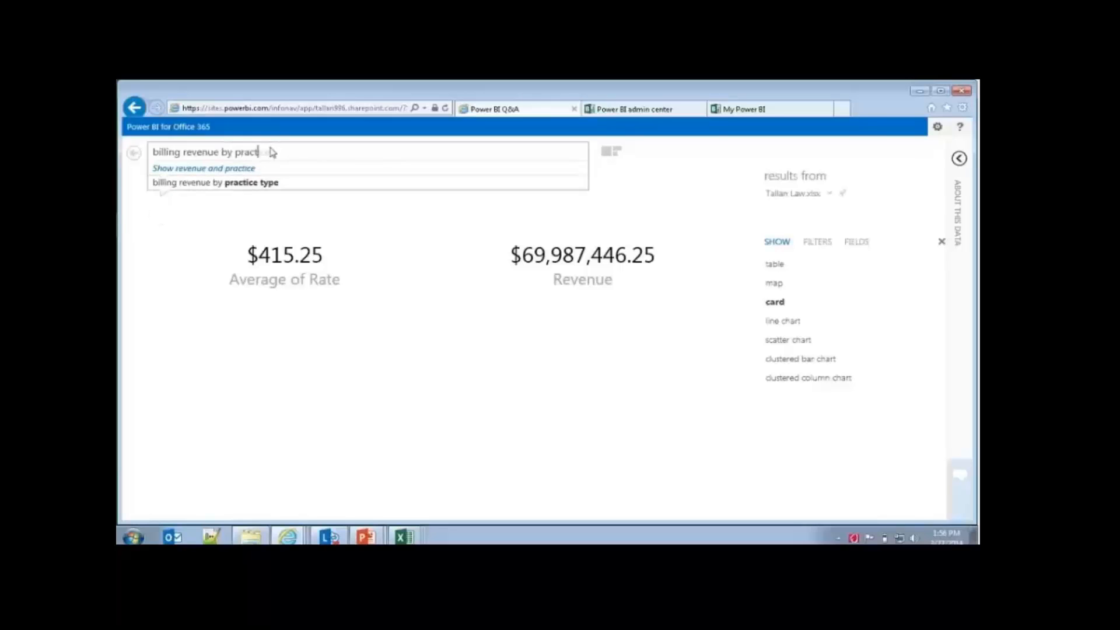
text(ice type)
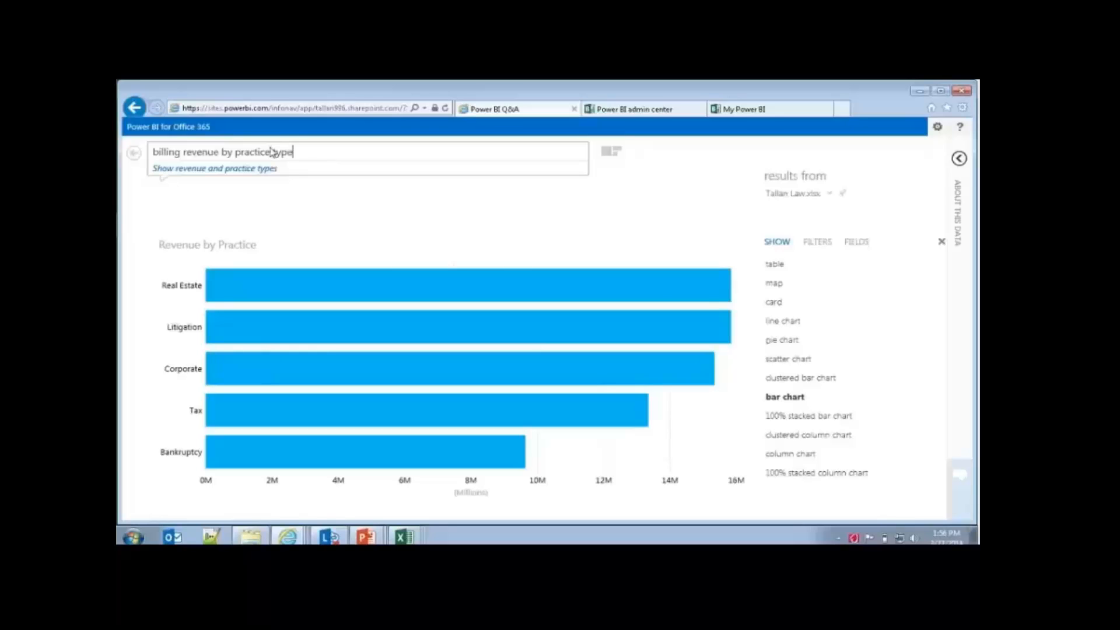
Step: Inspect the revenue bars per practice, add "in 2011" to the Q&A question and change its year to 2012
mouse_move(333, 290)
mouse_move(290, 334)
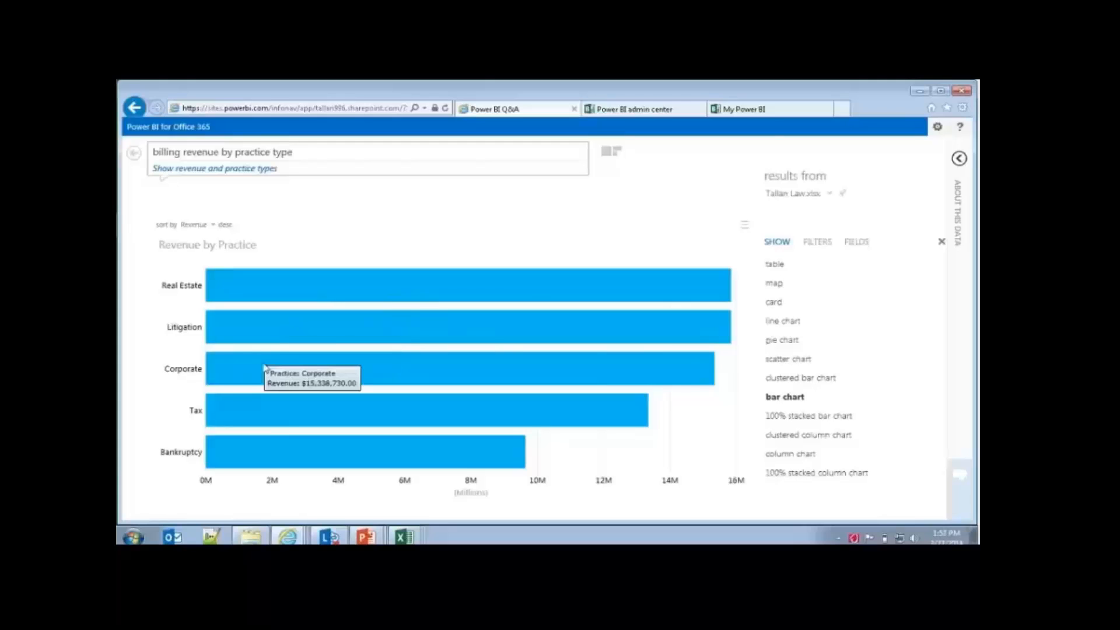
mouse_move(244, 450)
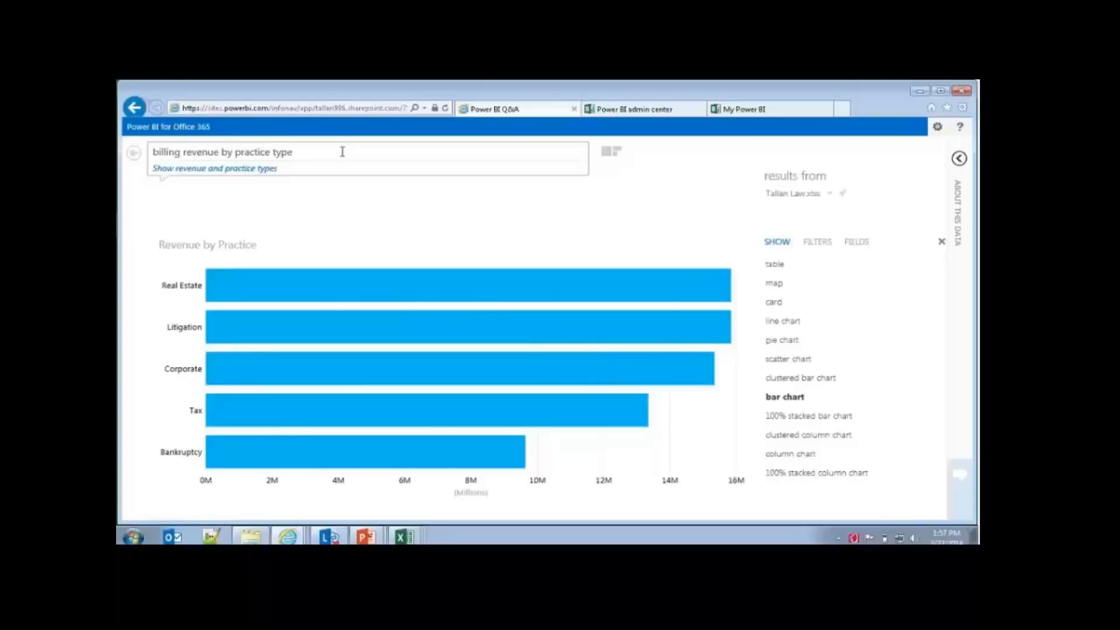
text(in 2011)
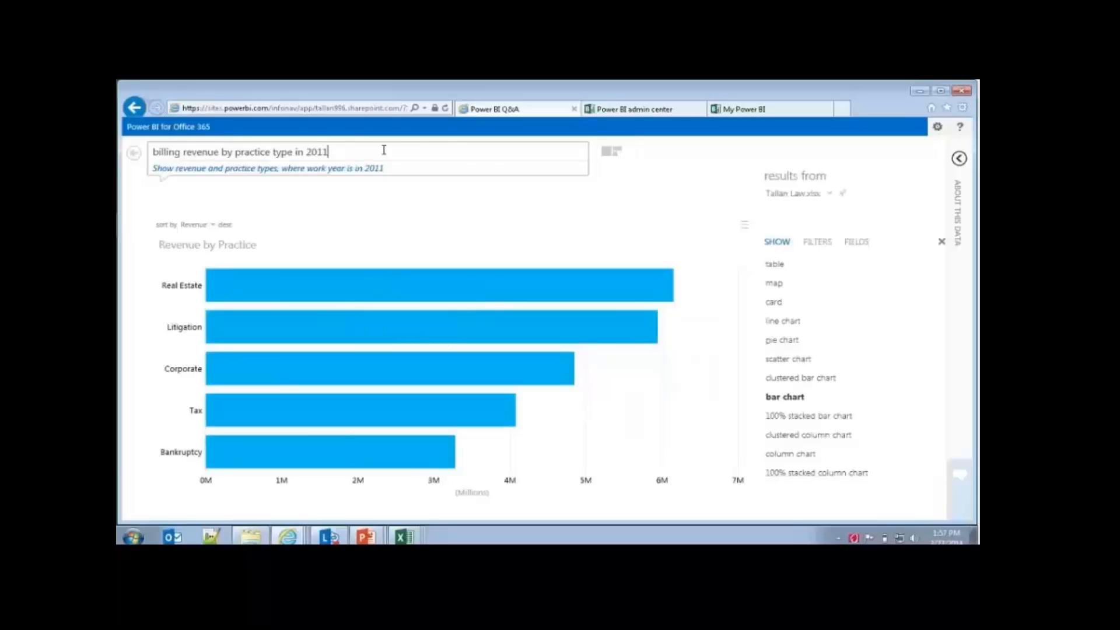
key(BackSpace)
text(2)
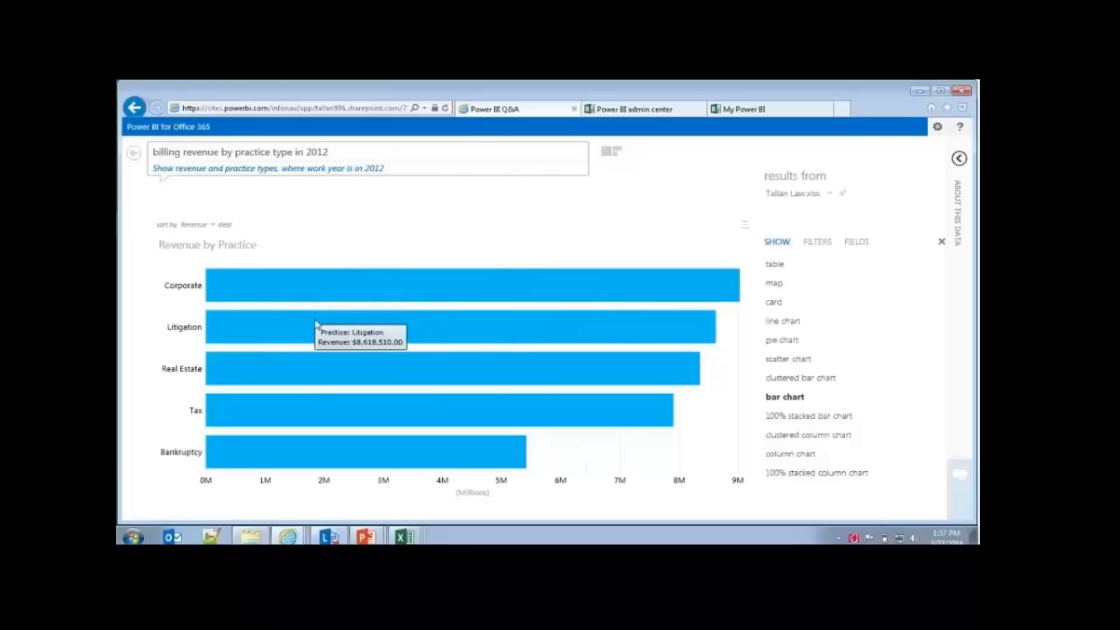
Step: Inspect the Real Estate revenue bar and remove "in 2012" from the end of the Q&A question
mouse_move(328, 370)
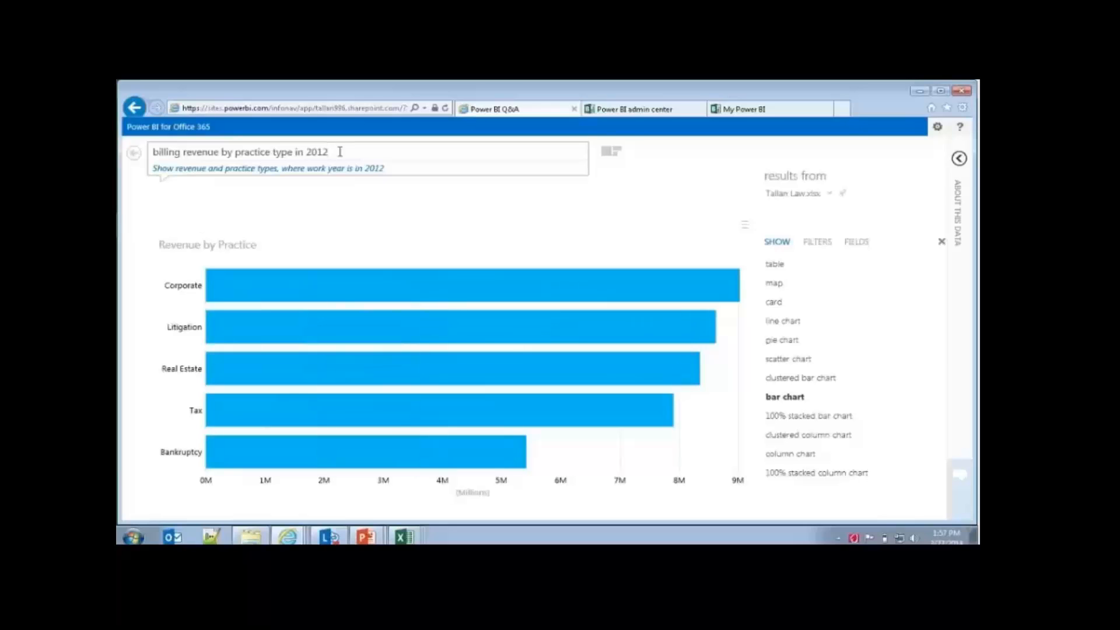
key(BackSpace)
key(BackSpace)
key(BackSpace)
key(BackSpace)
key(BackSpace)
key(BackSpace)
key(BackSpace)
key(BackSpace)
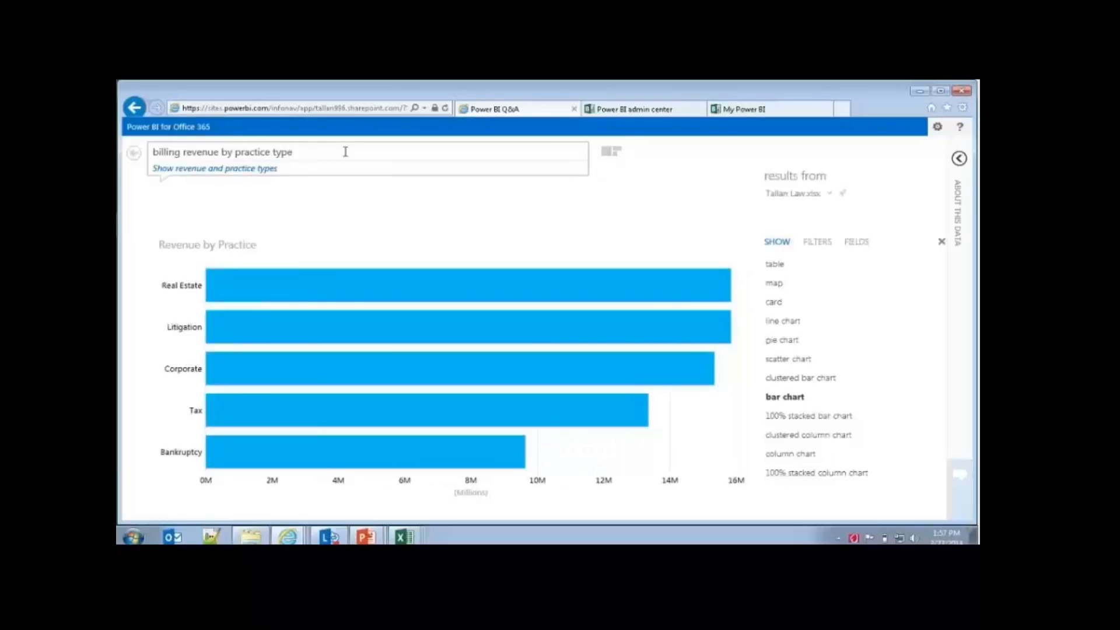
Step: Insert ", average rate" after "billing revenue" in the question and inspect the Litigation and Tax points on the scatter chart
click(219, 153)
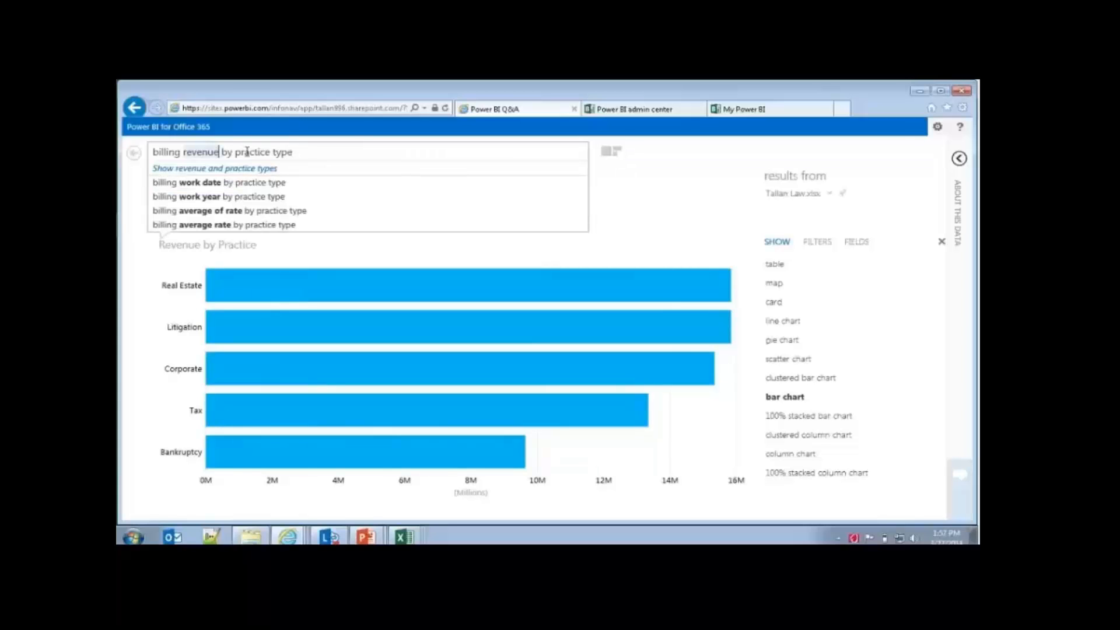
text(, )
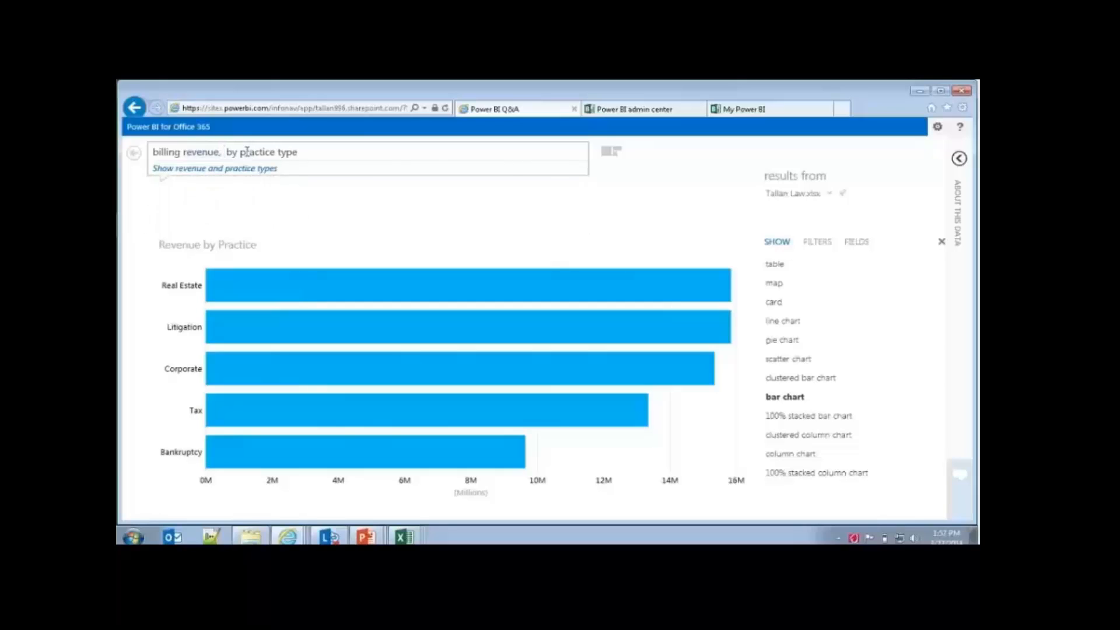
text(average rate)
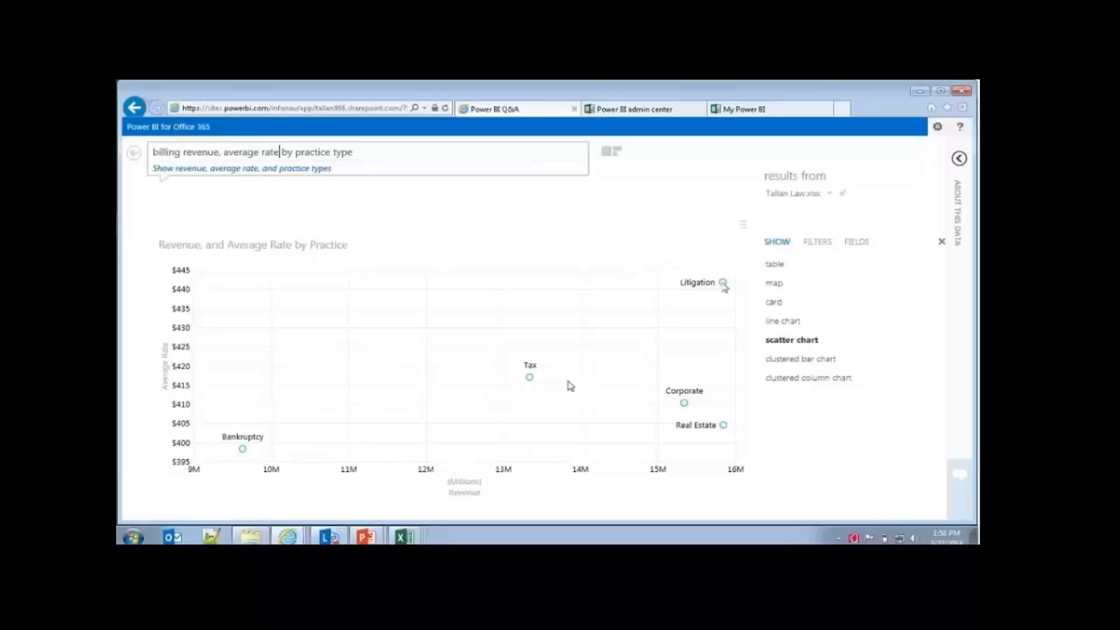
mouse_move(724, 286)
mouse_move(530, 379)
Step: Change the Q&A question to "billing revenue by staff member" and inspect the longest revenue bar
drag(375, 165, 218, 162)
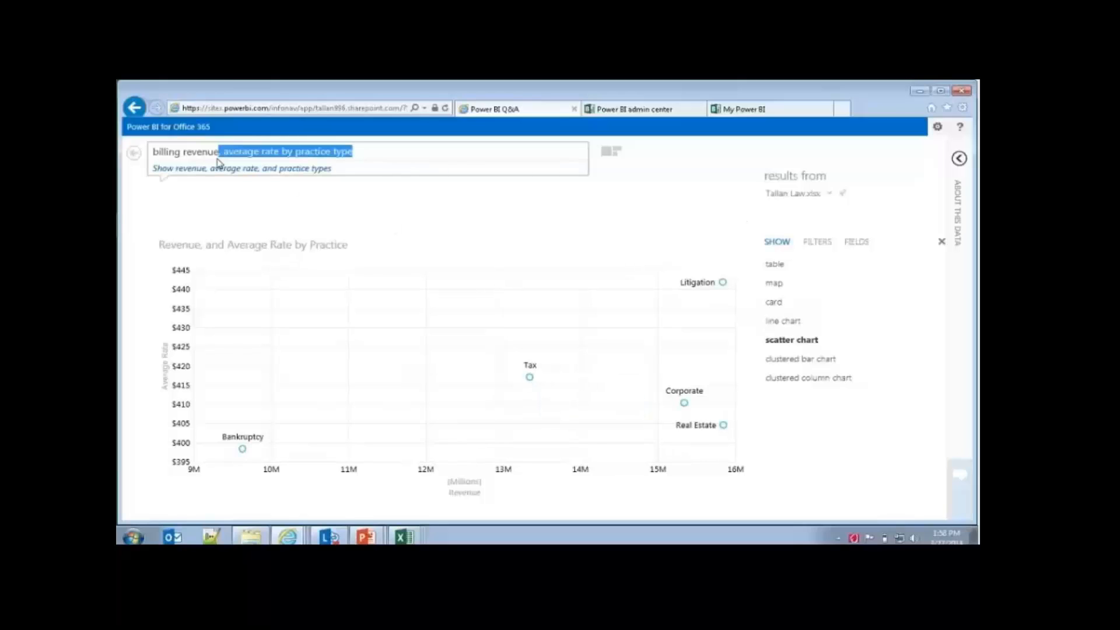
key(BackSpace)
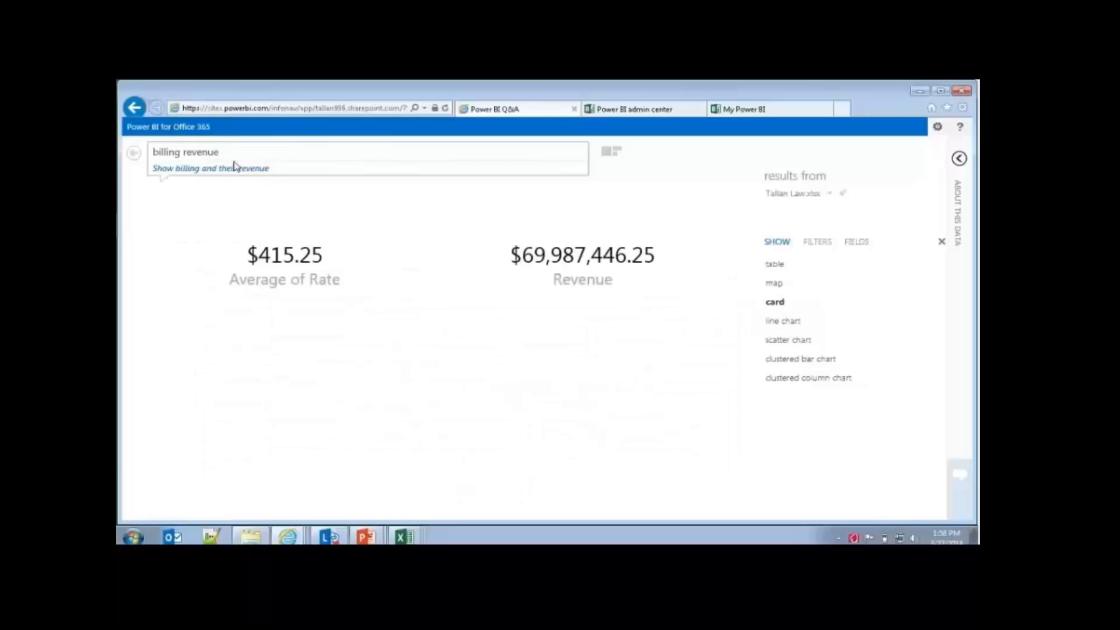
text(by staff )
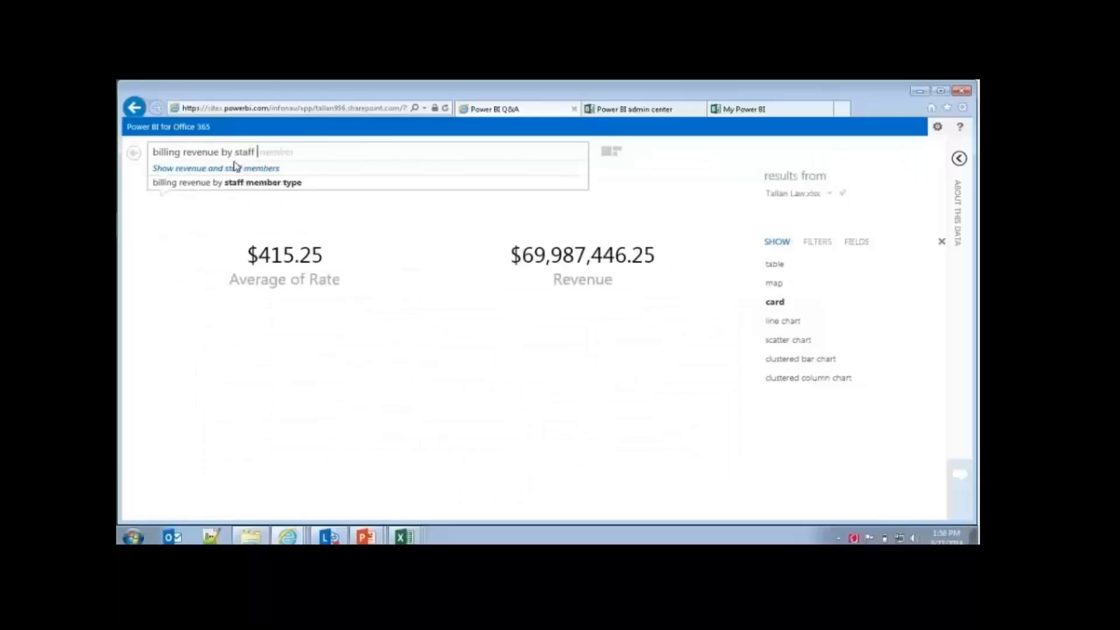
text(member)
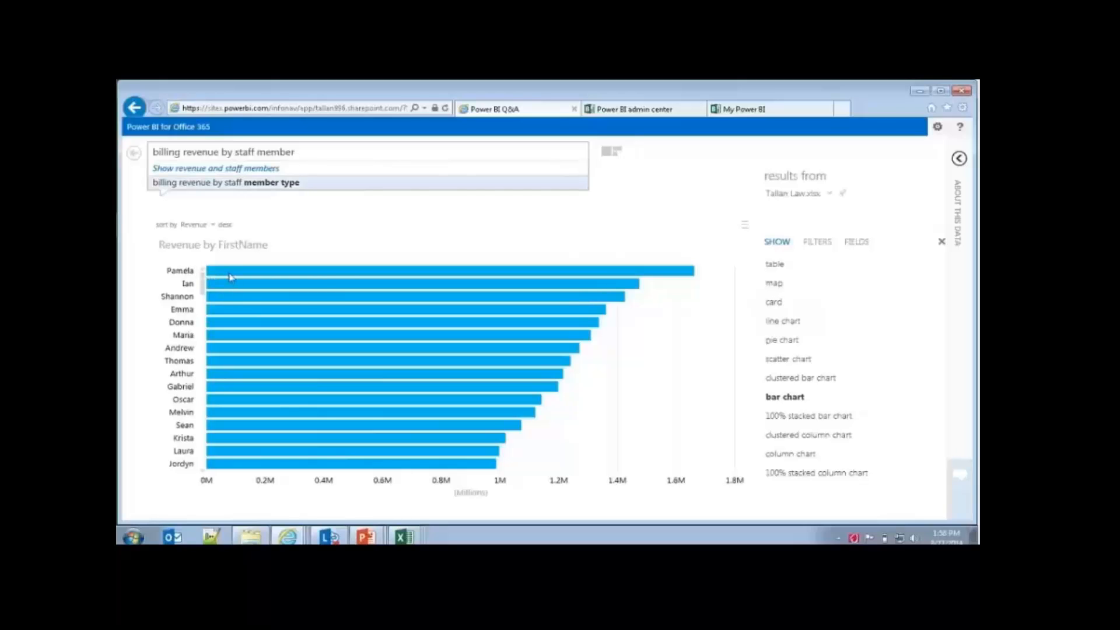
mouse_move(229, 278)
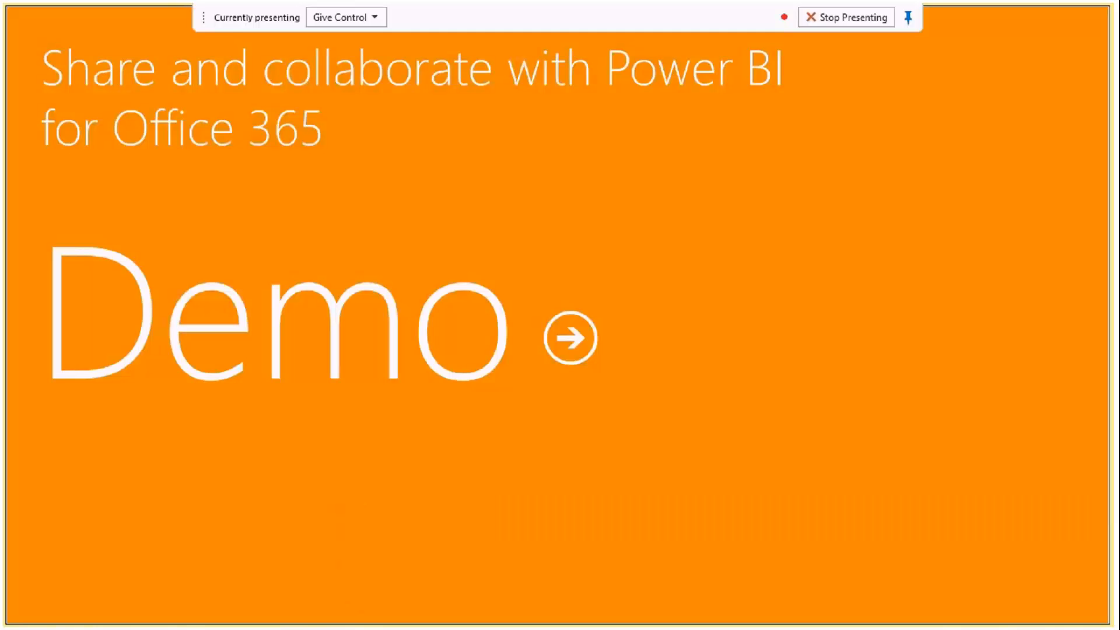
click(362, 139)
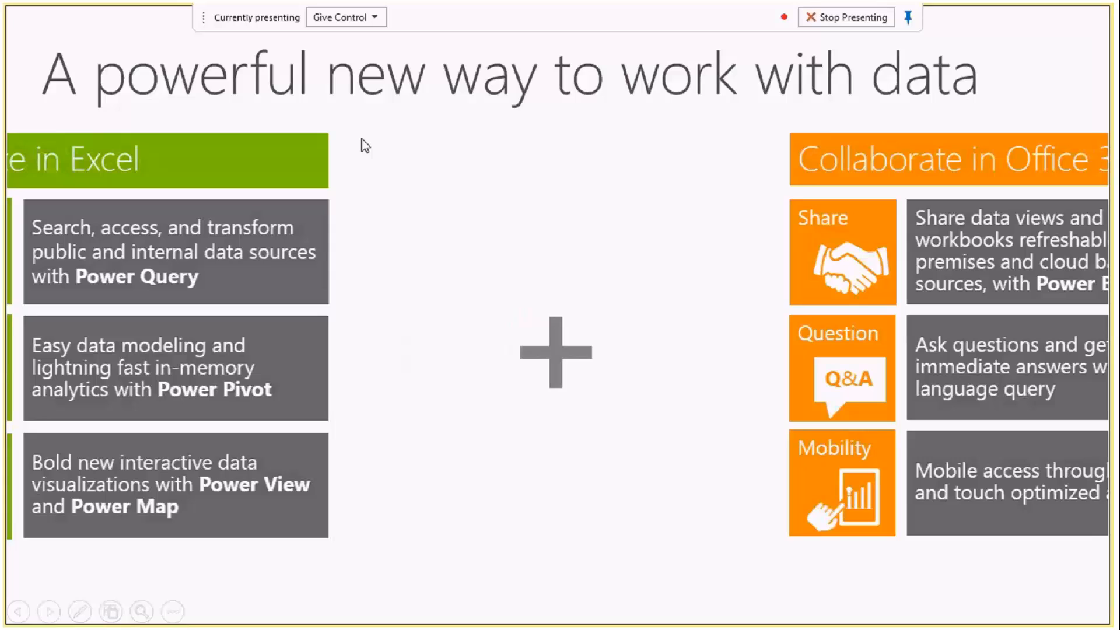